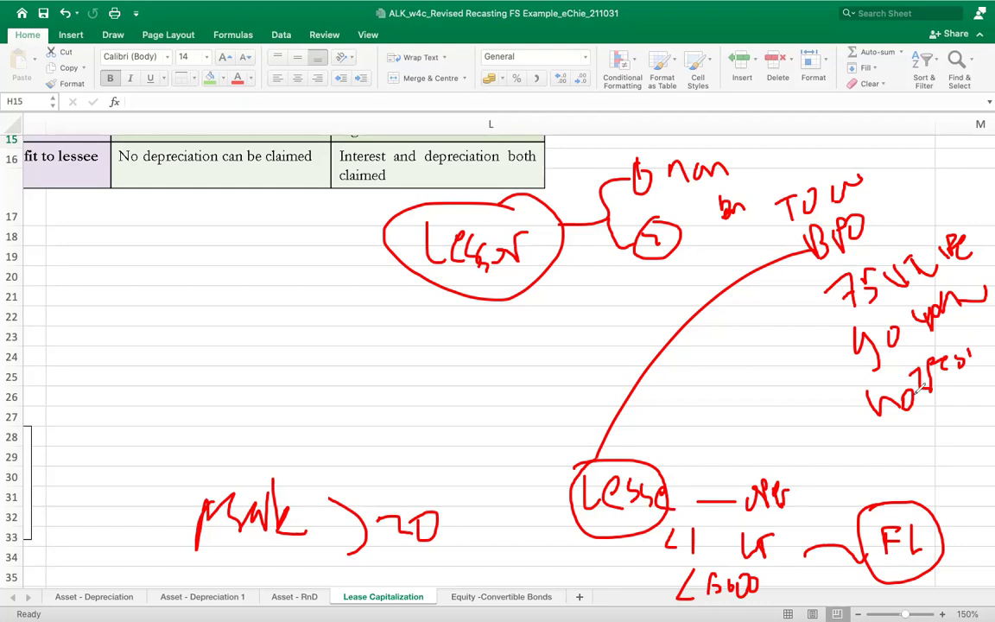
Handwrite a linked FL and OL beside the TOW criteria note, circle both, and add a check mark above the lower circled FL
{"action": "left_click_drag", "start_coordinate": [773, 148], "coordinate": [815, 178]}
{"action": "mouse_move", "coordinate": [861, 102]}
{"action": "left_mouse_down"}
{"action": "mouse_move", "coordinate": [858, 128]}
{"action": "mouse_move", "coordinate": [876, 102]}
{"action": "mouse_move", "coordinate": [905, 122]}
{"action": "left_mouse_up"}
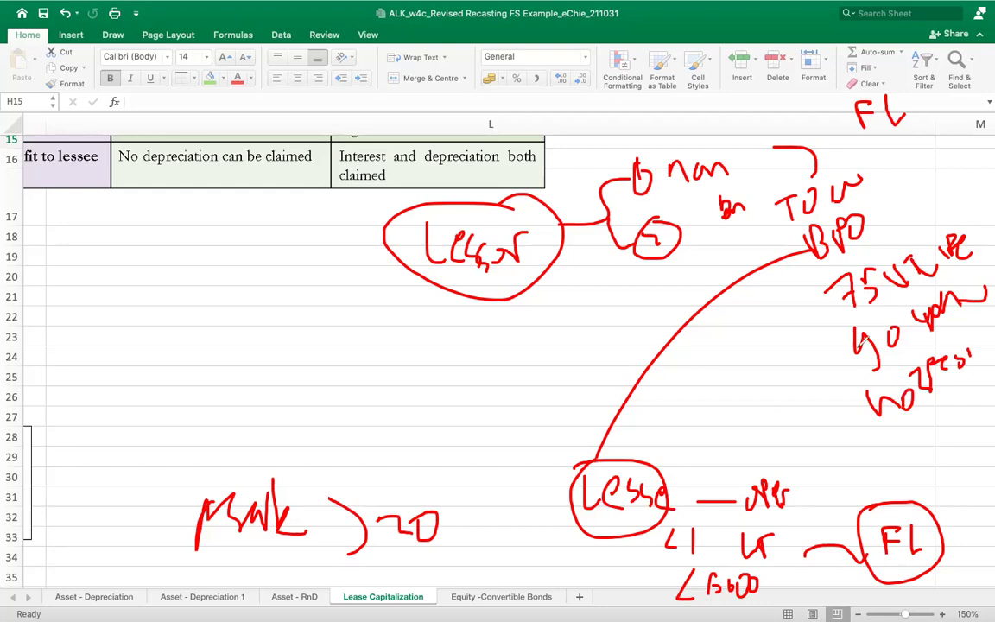
{"action": "mouse_move", "coordinate": [905, 135]}
{"action": "left_mouse_down"}
{"action": "mouse_move", "coordinate": [907, 159]}
{"action": "mouse_move", "coordinate": [972, 177]}
{"action": "left_mouse_up"}
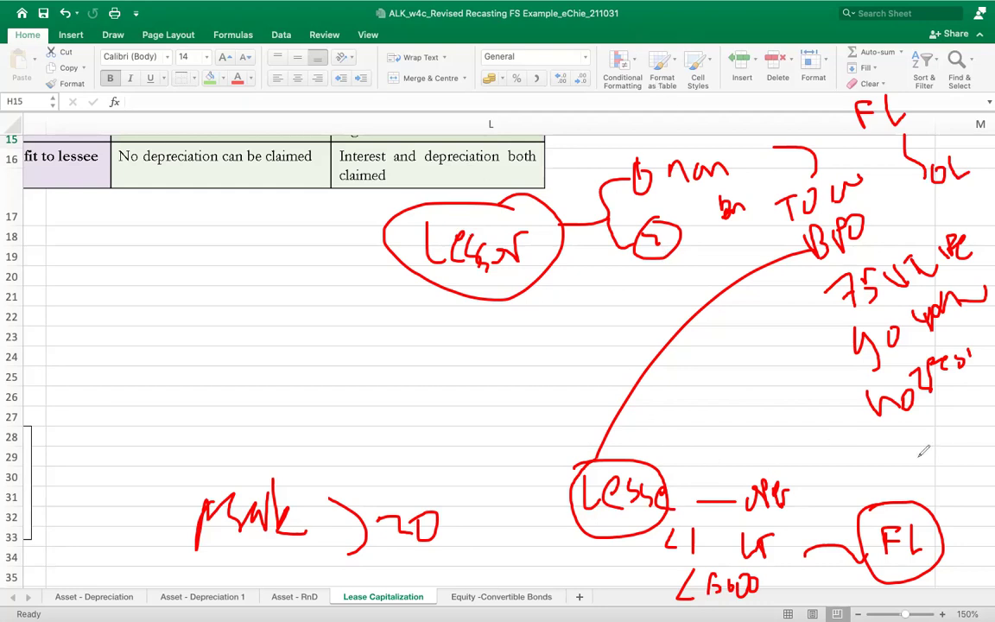
{"action": "left_click_drag", "start_coordinate": [856, 460], "coordinate": [895, 456]}
{"action": "mouse_move", "coordinate": [874, 78]}
{"action": "left_mouse_down"}
{"action": "mouse_move", "coordinate": [857, 130]}
{"action": "mouse_move", "coordinate": [899, 137]}
{"action": "mouse_move", "coordinate": [950, 207]}
{"action": "mouse_move", "coordinate": [981, 166]}
{"action": "left_mouse_up"}
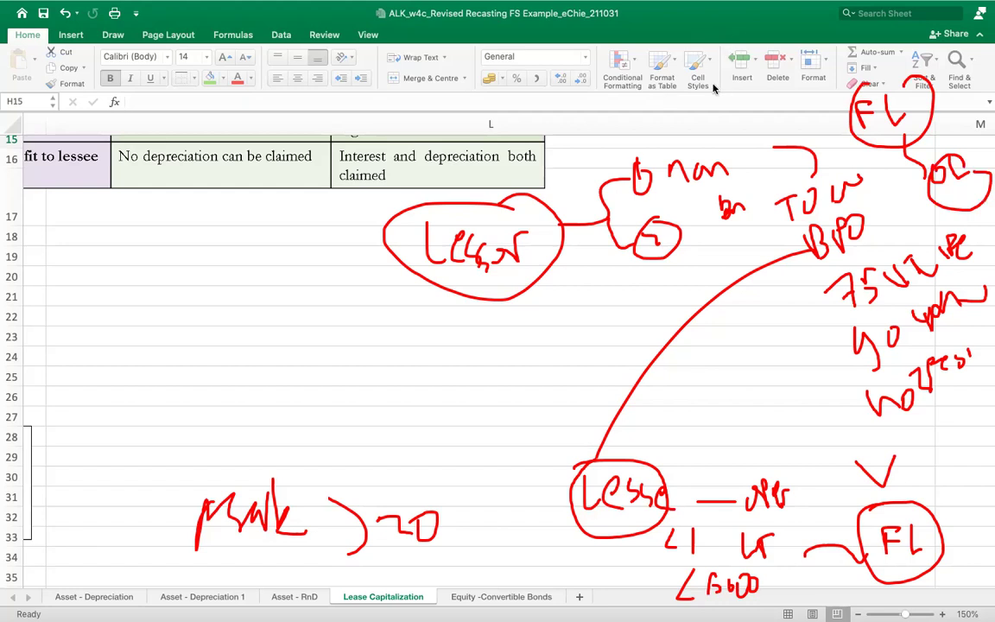
Handwrite "Q – lessee" in the empty area below the Lessor note and erase all the ink annotations
{"action": "mouse_move", "coordinate": [288, 281]}
{"action": "left_mouse_down"}
{"action": "mouse_move", "coordinate": [263, 354]}
{"action": "mouse_move", "coordinate": [298, 296]}
{"action": "mouse_move", "coordinate": [374, 380]}
{"action": "mouse_move", "coordinate": [413, 350]}
{"action": "mouse_move", "coordinate": [445, 351]}
{"action": "left_mouse_up"}
{"action": "mouse_move", "coordinate": [464, 340]}
{"action": "left_mouse_down"}
{"action": "mouse_move", "coordinate": [483, 376]}
{"action": "mouse_move", "coordinate": [547, 377]}
{"action": "left_mouse_up"}
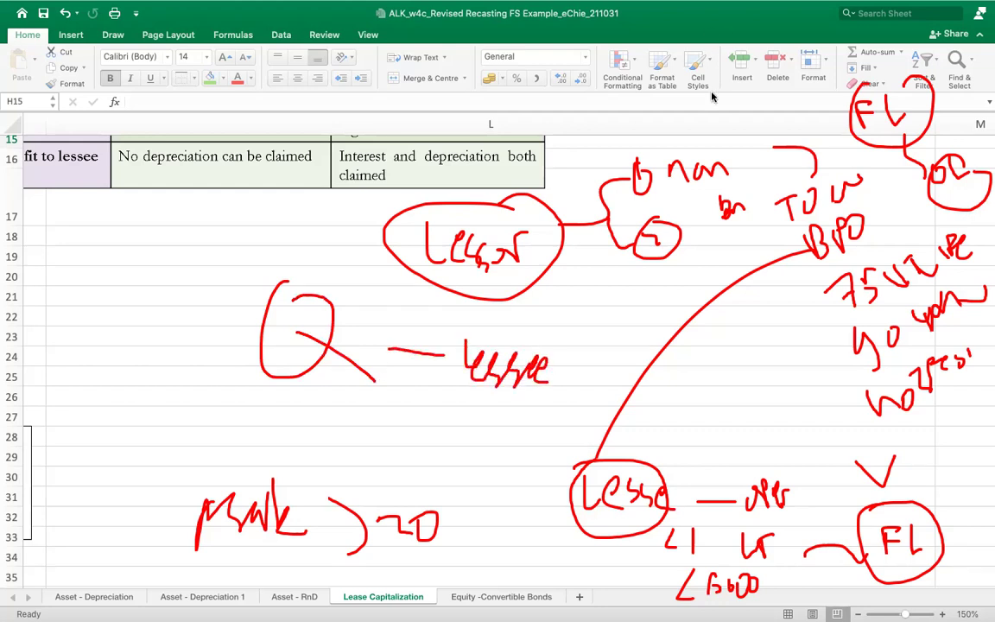
{"action": "key", "text": "e"}
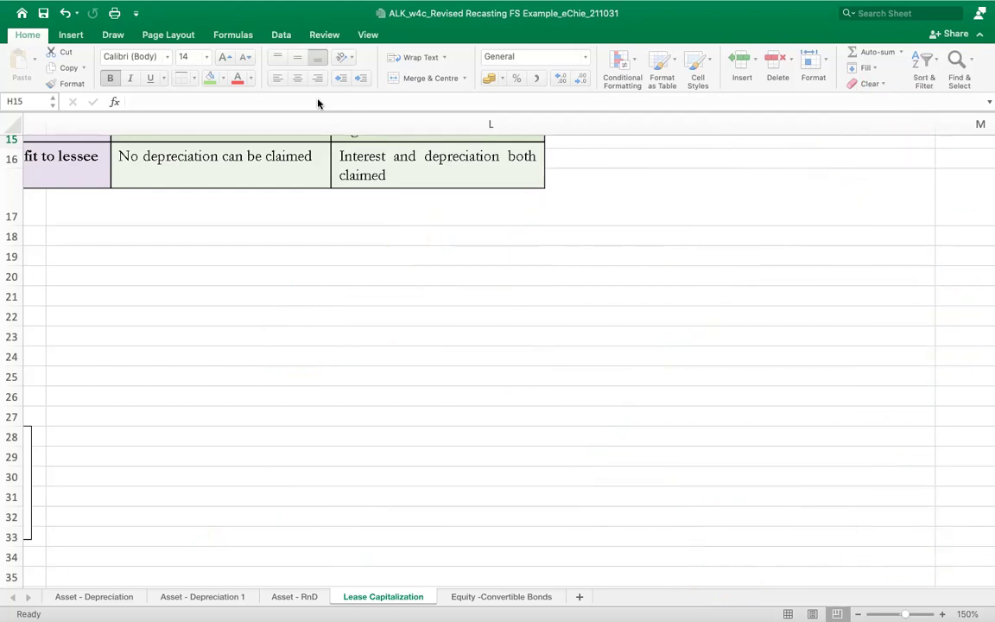
Examine the finance lease, total operating lease and non-cancellable operating lease headings in the 2007 footnote disclosures table
{"action": "scroll", "coordinate": [382, 257], "scroll_direction": "left", "scroll_amount": 10}
{"action": "scroll", "coordinate": [382, 258], "scroll_direction": "left", "scroll_amount": 1}
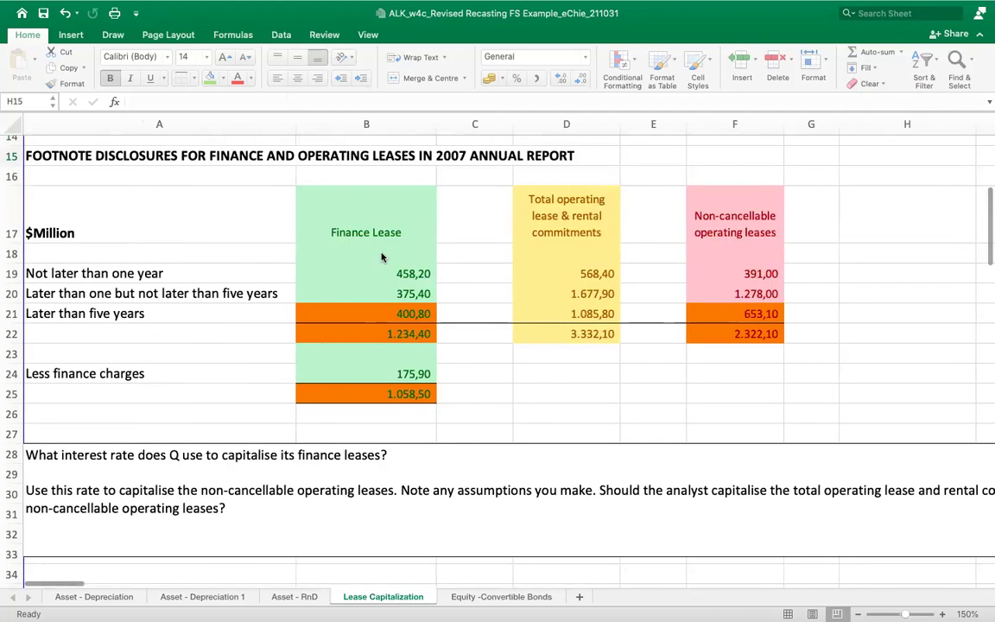
{"action": "scroll", "coordinate": [381, 257], "scroll_direction": "up", "scroll_amount": 2}
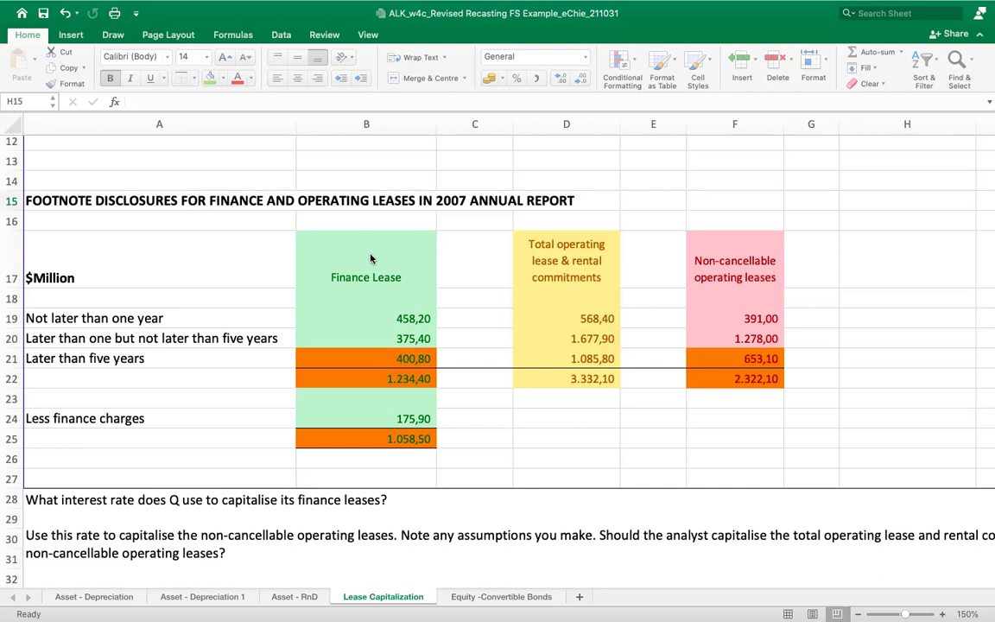
{"action": "scroll", "coordinate": [371, 258], "scroll_direction": "down", "scroll_amount": 2}
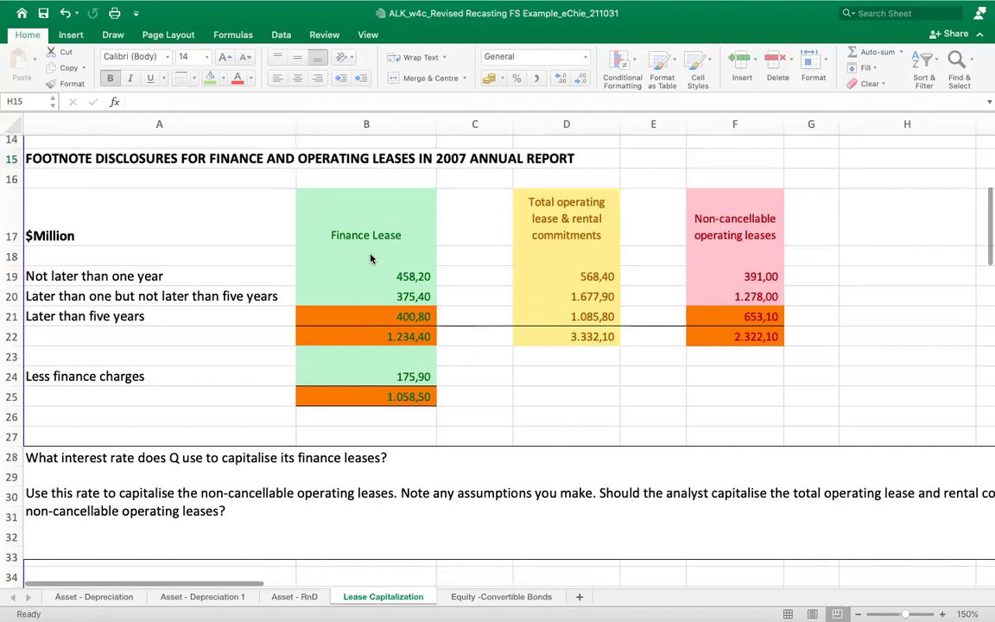
{"action": "left_click", "coordinate": [392, 229]}
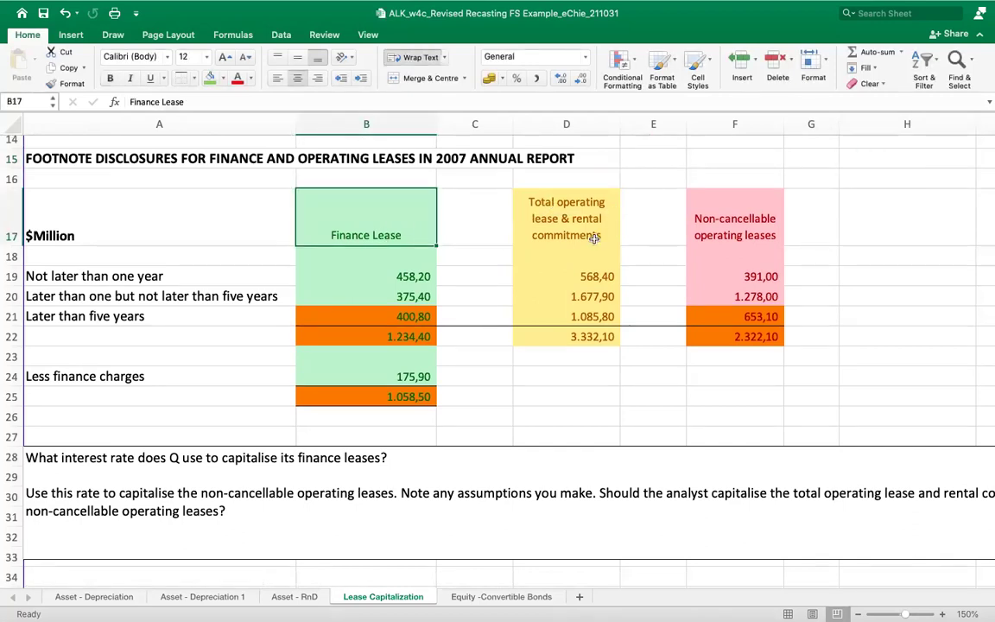
{"action": "left_click", "coordinate": [760, 219]}
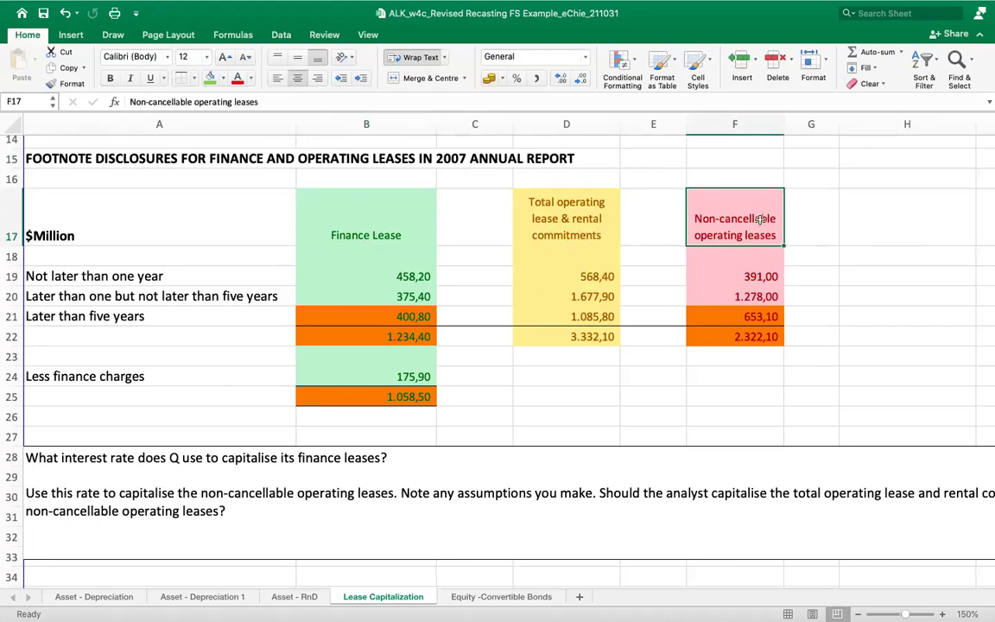
{"action": "left_click", "coordinate": [615, 217]}
{"action": "scroll", "coordinate": [615, 218], "scroll_direction": "up", "scroll_amount": 3, "text": "ctrl"}
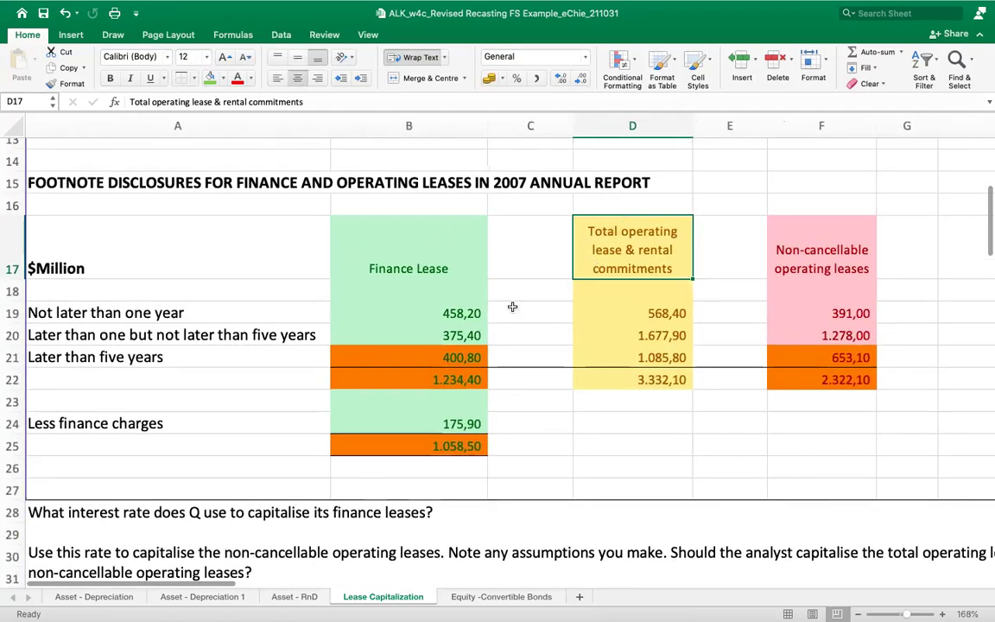
{"action": "left_click", "coordinate": [463, 266]}
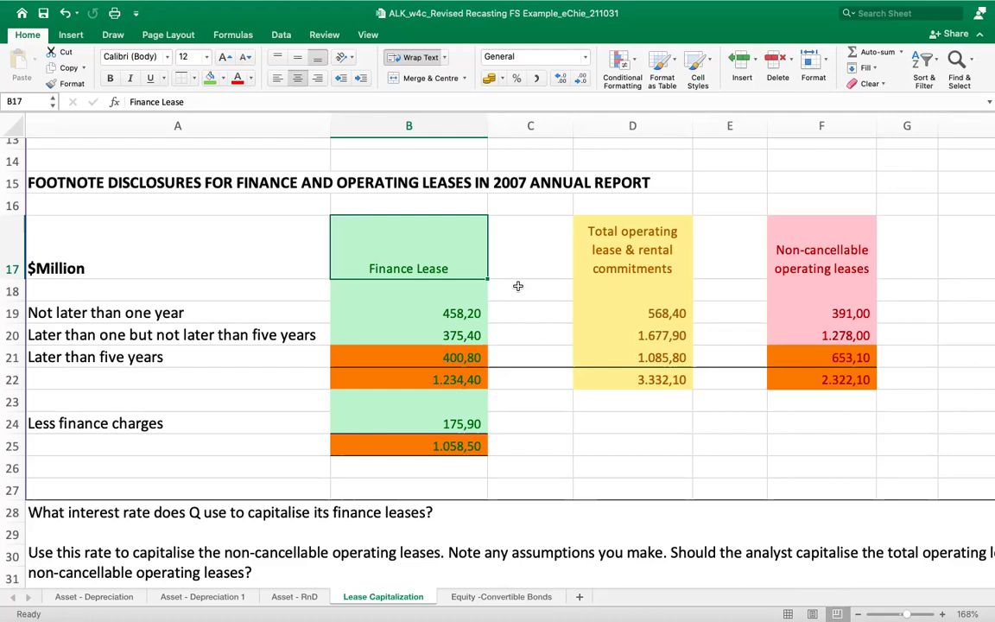
{"action": "key", "text": "Right"}
{"action": "key", "text": "Right"}
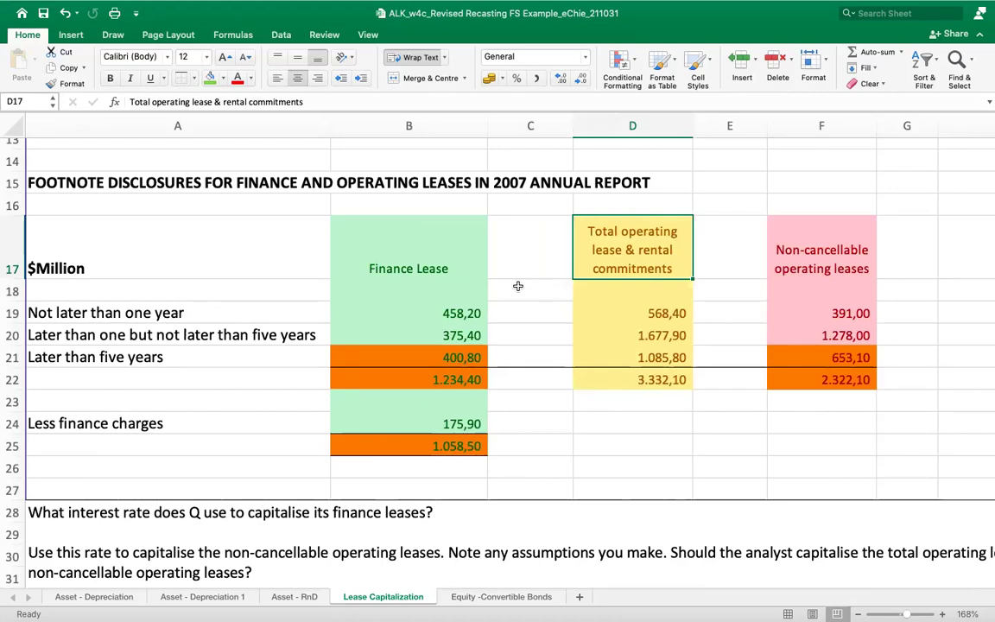
{"action": "key", "text": "Right"}
{"action": "key", "text": "Right"}
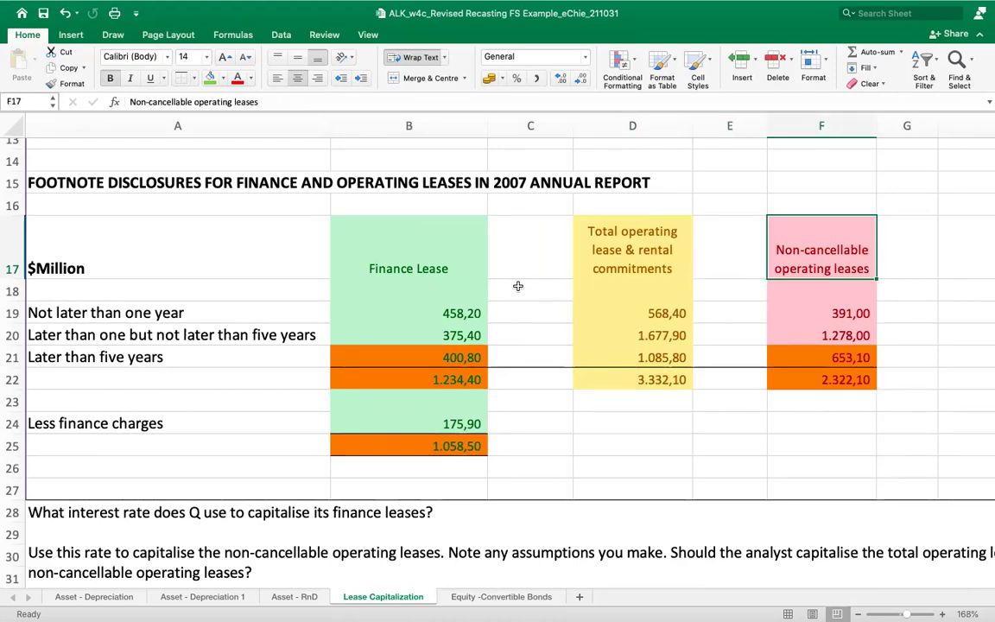
Circle the Total operating lease & rental commitments, Non-cancellable operating leases and Finance Lease headings in red ink
{"action": "scroll", "coordinate": [518, 286], "scroll_direction": "down", "scroll_amount": 1}
{"action": "scroll", "coordinate": [518, 286], "scroll_direction": "down", "scroll_amount": 1}
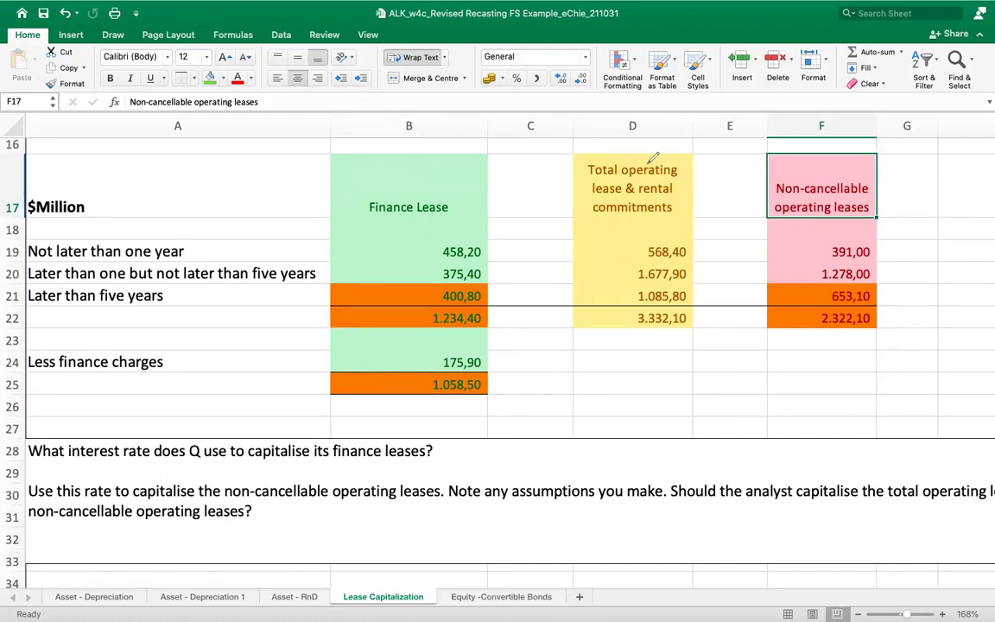
{"action": "mouse_move", "coordinate": [635, 142]}
{"action": "left_mouse_down"}
{"action": "mouse_move", "coordinate": [695, 162]}
{"action": "mouse_move", "coordinate": [686, 138]}
{"action": "left_mouse_up"}
{"action": "mouse_move", "coordinate": [833, 160]}
{"action": "left_mouse_down"}
{"action": "mouse_move", "coordinate": [782, 161]}
{"action": "mouse_move", "coordinate": [881, 221]}
{"action": "left_mouse_up"}
{"action": "left_click_drag", "start_coordinate": [891, 183], "coordinate": [842, 159]}
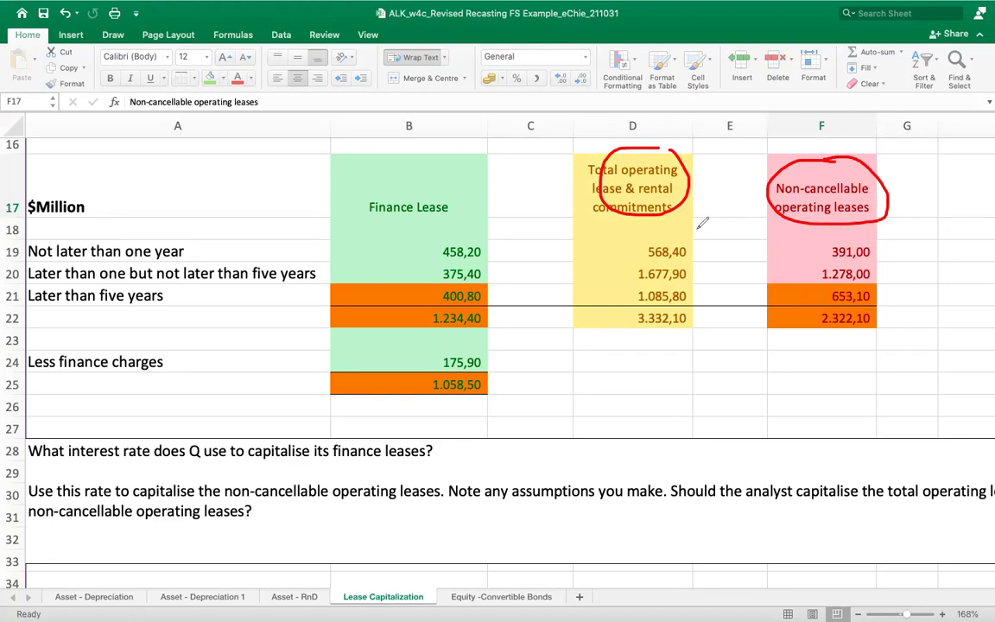
{"action": "mouse_move", "coordinate": [422, 167]}
{"action": "left_mouse_down"}
{"action": "mouse_move", "coordinate": [468, 214]}
{"action": "mouse_move", "coordinate": [422, 164]}
{"action": "left_mouse_up"}
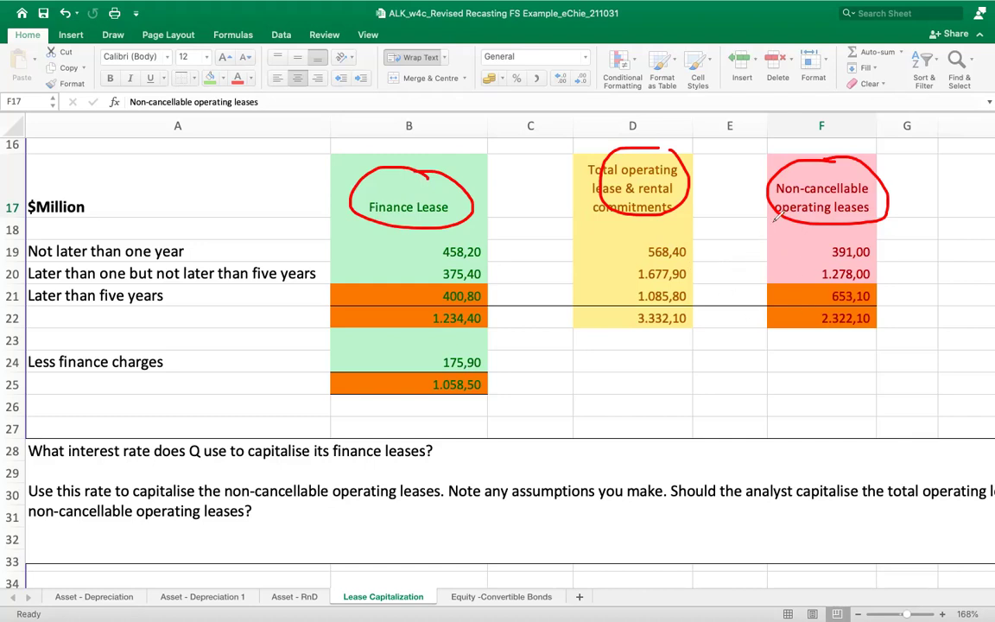
Tick the non-cancellable column, mark the total operating lease heading and amounts with an arrow and circle, and erase the ink
{"action": "left_click_drag", "start_coordinate": [914, 171], "coordinate": [945, 158]}
{"action": "mouse_move", "coordinate": [595, 179]}
{"action": "left_mouse_down"}
{"action": "mouse_move", "coordinate": [560, 231]}
{"action": "mouse_move", "coordinate": [590, 318]}
{"action": "mouse_move", "coordinate": [569, 318]}
{"action": "left_mouse_up"}
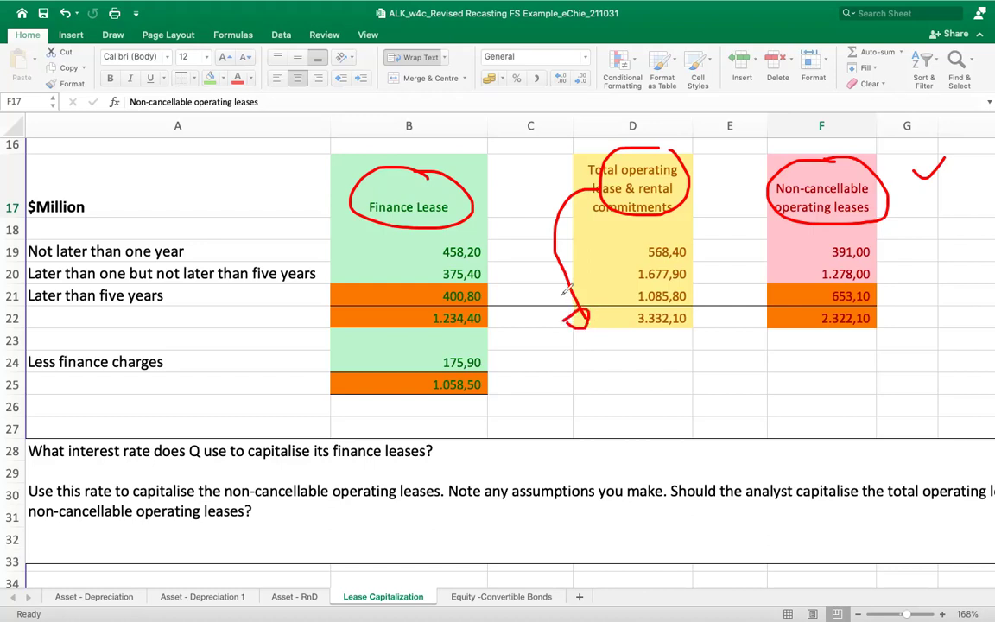
{"action": "mouse_move", "coordinate": [641, 223]}
{"action": "left_mouse_down"}
{"action": "mouse_move", "coordinate": [660, 324]}
{"action": "mouse_move", "coordinate": [643, 227]}
{"action": "left_mouse_up"}
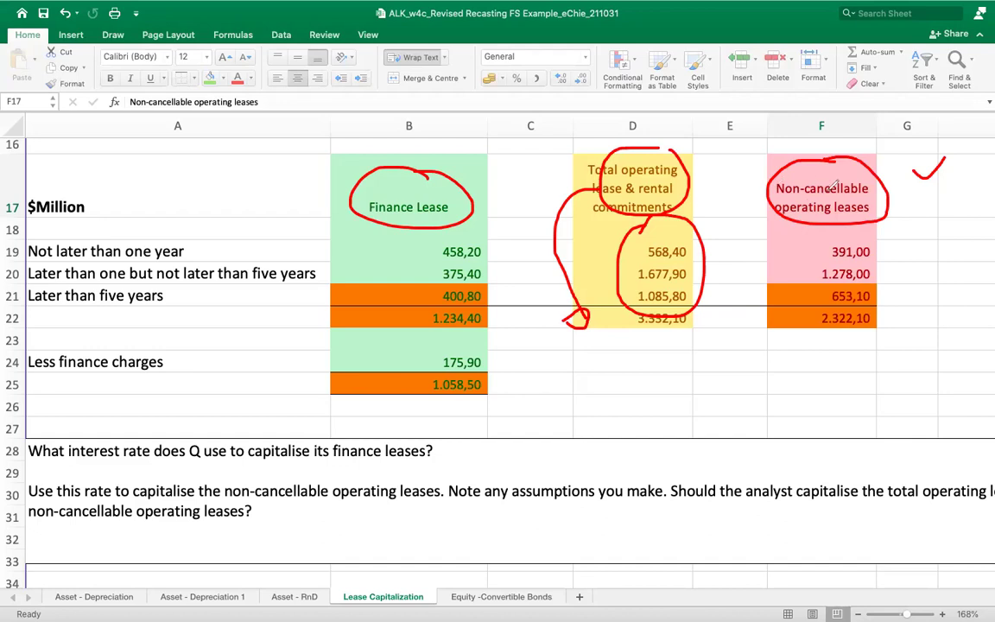
{"action": "key", "text": "e"}
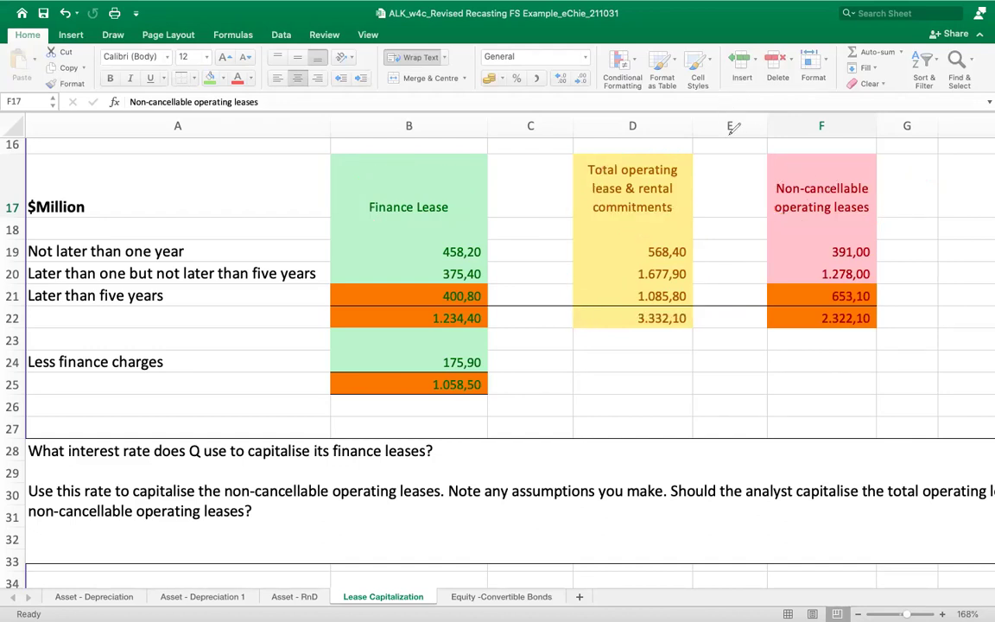
Circle the non-cancellable operating leases and finance lease columns in ink and loop around the totals in row 22
{"action": "mouse_move", "coordinate": [763, 164]}
{"action": "left_mouse_down"}
{"action": "mouse_move", "coordinate": [904, 258]}
{"action": "mouse_move", "coordinate": [775, 154]}
{"action": "mouse_move", "coordinate": [765, 161]}
{"action": "left_mouse_up"}
{"action": "mouse_move", "coordinate": [488, 173]}
{"action": "left_mouse_down"}
{"action": "mouse_move", "coordinate": [458, 167]}
{"action": "mouse_move", "coordinate": [509, 205]}
{"action": "mouse_move", "coordinate": [462, 184]}
{"action": "left_mouse_up"}
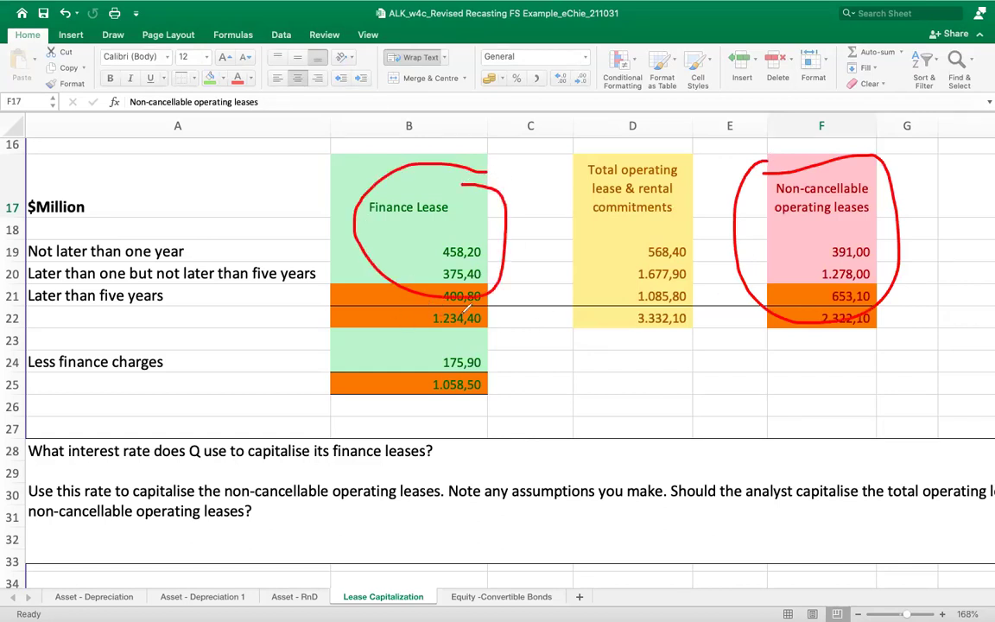
{"action": "mouse_move", "coordinate": [493, 308]}
{"action": "left_mouse_down"}
{"action": "mouse_move", "coordinate": [420, 318]}
{"action": "mouse_move", "coordinate": [466, 330]}
{"action": "mouse_move", "coordinate": [724, 341]}
{"action": "mouse_move", "coordinate": [777, 289]}
{"action": "mouse_move", "coordinate": [473, 296]}
{"action": "left_mouse_up"}
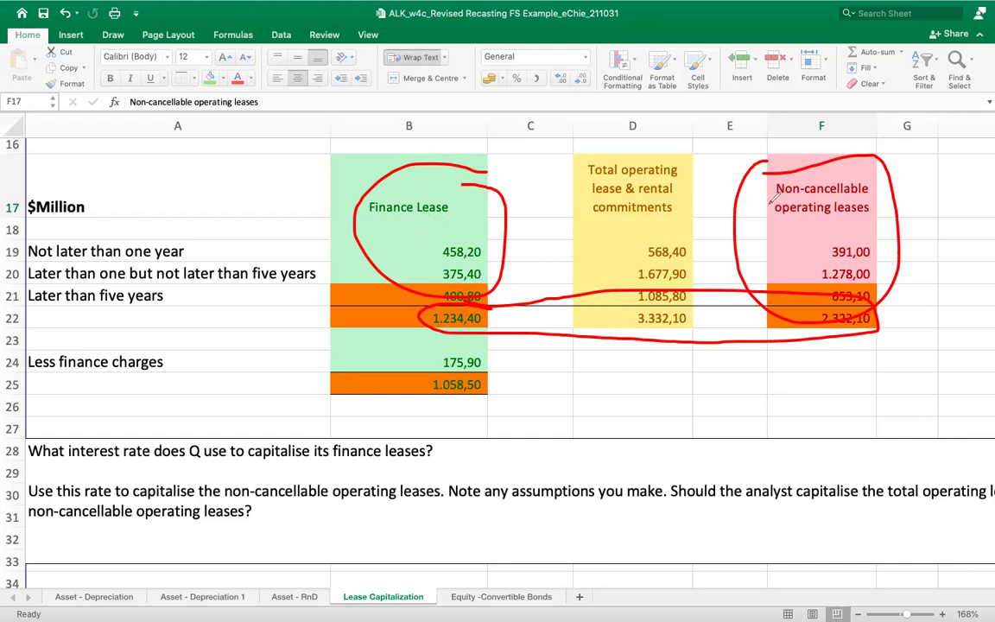
Label the finance lease column with a circled 1 and the non-cancellable operating leases column with a circled 2
{"action": "left_click_drag", "start_coordinate": [521, 169], "coordinate": [521, 195]}
{"action": "left_click_drag", "start_coordinate": [513, 198], "coordinate": [532, 152]}
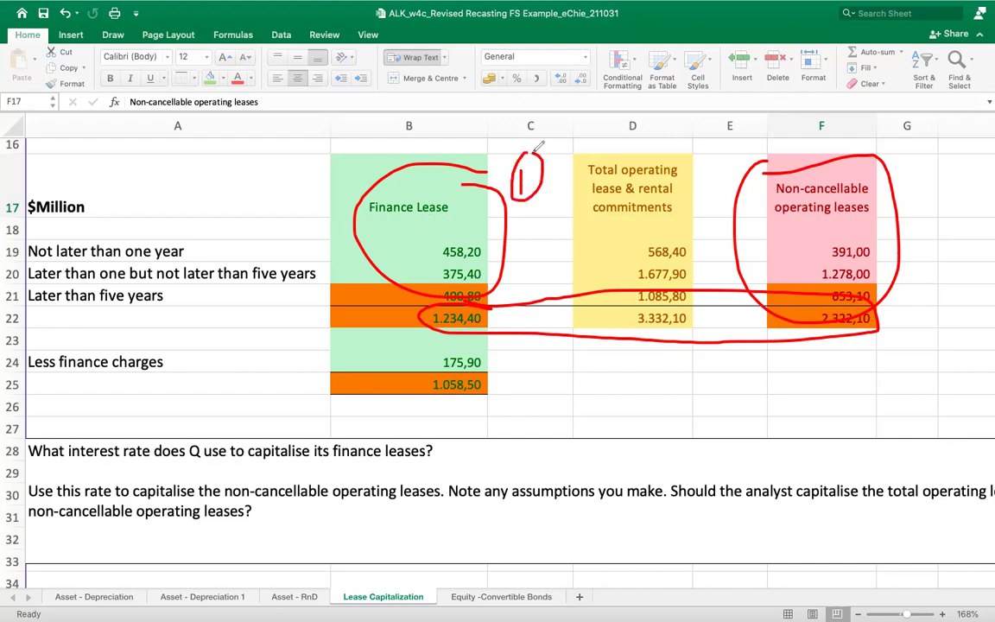
{"action": "left_click_drag", "start_coordinate": [714, 140], "coordinate": [740, 157]}
{"action": "left_click_drag", "start_coordinate": [733, 119], "coordinate": [717, 111]}
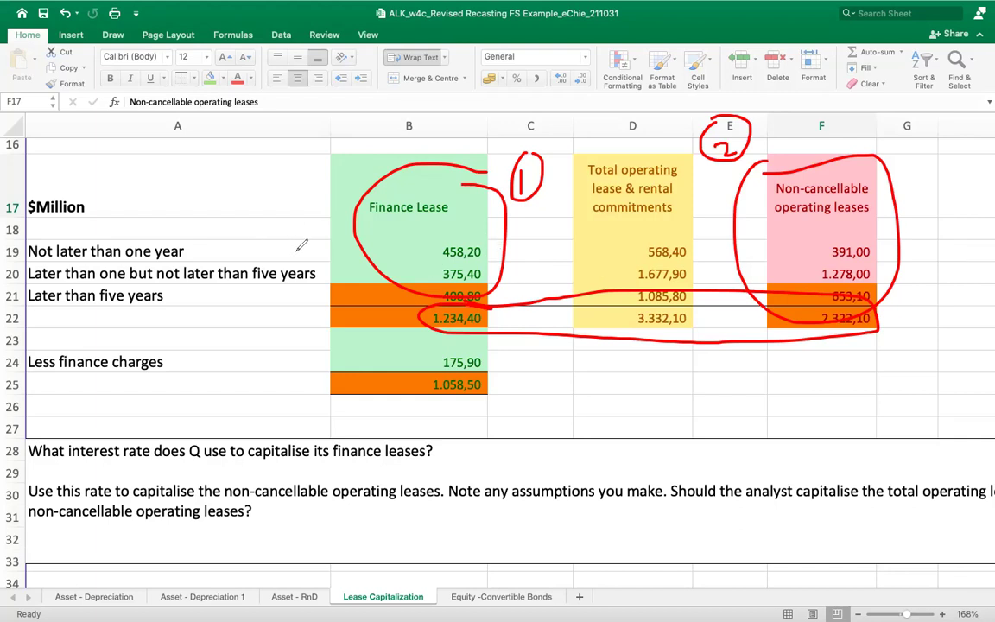
Handwrite a shorthand period for each maturity band beside rows 19 to 24, such as 1 and >5, and circle each one
{"action": "left_click_drag", "start_coordinate": [295, 239], "coordinate": [297, 252]}
{"action": "left_click_drag", "start_coordinate": [268, 297], "coordinate": [295, 309]}
{"action": "left_click_drag", "start_coordinate": [327, 291], "coordinate": [318, 301]}
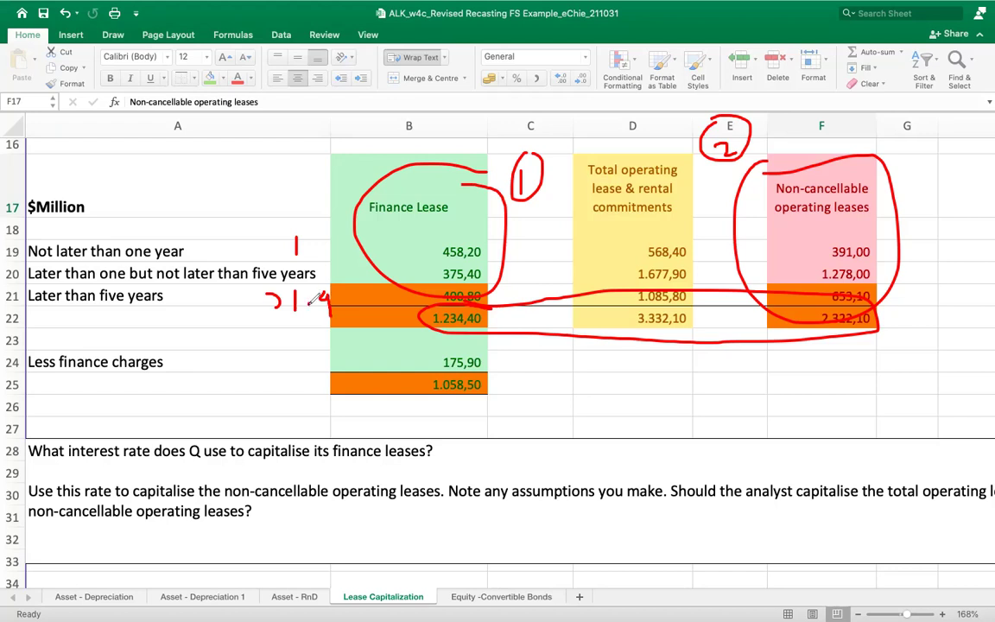
{"action": "mouse_move", "coordinate": [271, 341]}
{"action": "left_mouse_down"}
{"action": "mouse_move", "coordinate": [273, 364]}
{"action": "mouse_move", "coordinate": [299, 383]}
{"action": "left_mouse_up"}
{"action": "left_click_drag", "start_coordinate": [307, 229], "coordinate": [312, 231]}
{"action": "mouse_move", "coordinate": [326, 288]}
{"action": "left_mouse_down"}
{"action": "mouse_move", "coordinate": [265, 294]}
{"action": "mouse_move", "coordinate": [342, 313]}
{"action": "left_mouse_up"}
{"action": "mouse_move", "coordinate": [298, 339]}
{"action": "left_mouse_down"}
{"action": "mouse_move", "coordinate": [333, 381]}
{"action": "mouse_move", "coordinate": [285, 341]}
{"action": "left_mouse_up"}
Handwrite a second set of period notes over column A, including 1 and >1–2, and erase all the ink
{"action": "mouse_move", "coordinate": [198, 158]}
{"action": "left_mouse_down"}
{"action": "mouse_move", "coordinate": [193, 218]}
{"action": "mouse_move", "coordinate": [211, 228]}
{"action": "left_mouse_up"}
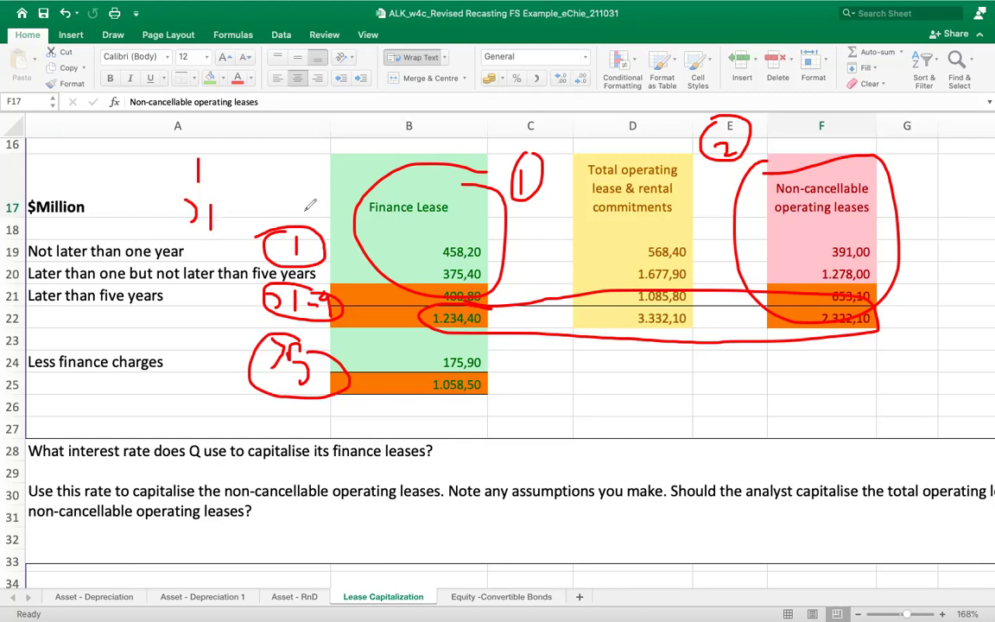
{"action": "left_click_drag", "start_coordinate": [174, 300], "coordinate": [209, 324]}
{"action": "left_click_drag", "start_coordinate": [225, 211], "coordinate": [272, 214]}
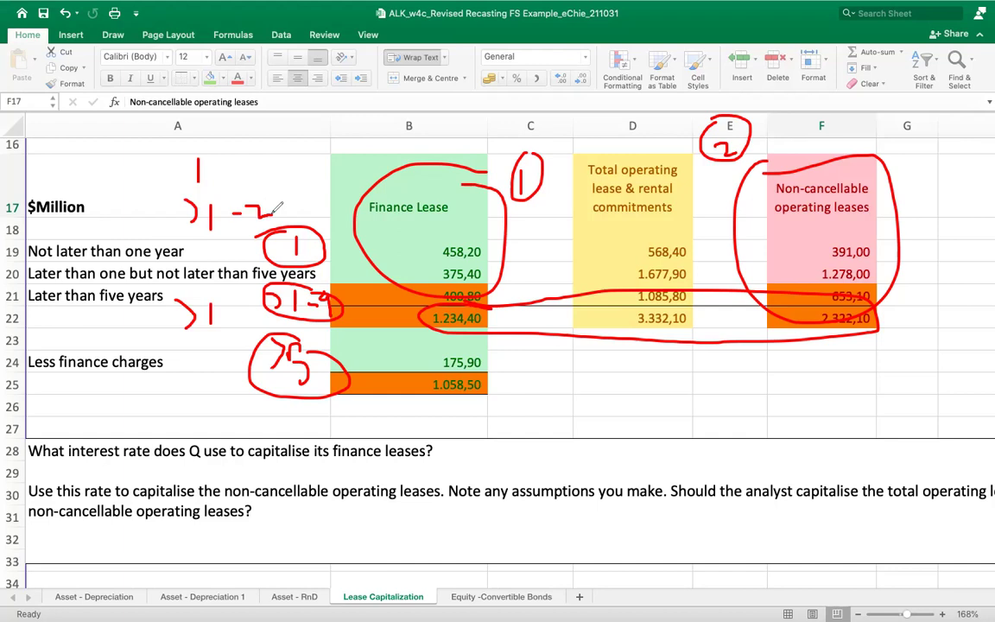
{"action": "mouse_move", "coordinate": [205, 243]}
{"action": "left_mouse_down"}
{"action": "mouse_move", "coordinate": [212, 257]}
{"action": "mouse_move", "coordinate": [252, 249]}
{"action": "left_mouse_up"}
{"action": "key", "text": "Escape"}
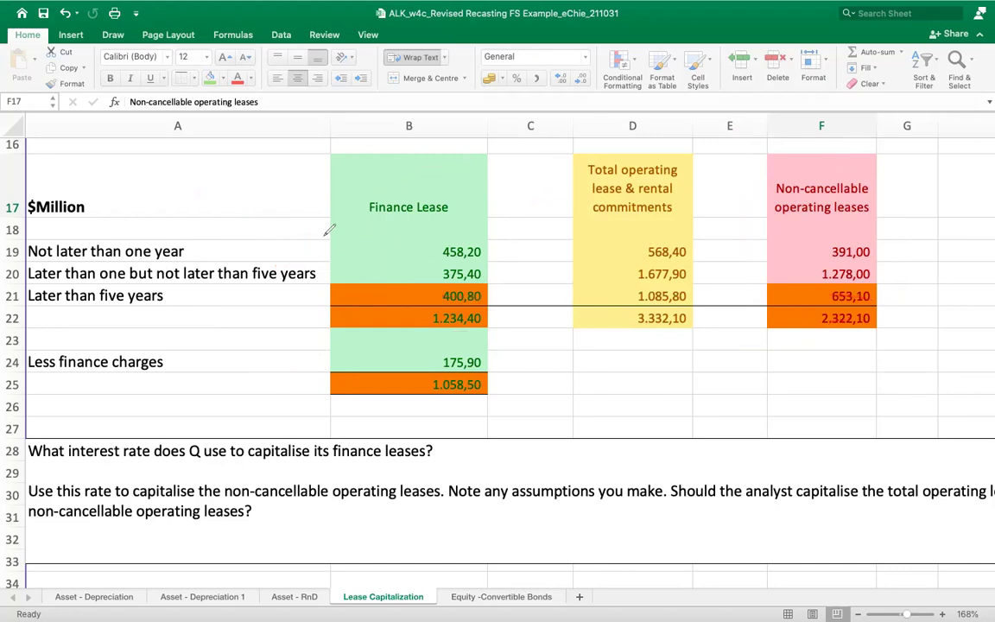
Handwrite 1, >1–5 and >5 beside the three maturity rows and tick their finance lease and non-cancellable amounts
{"action": "mouse_move", "coordinate": [281, 241]}
{"action": "left_mouse_down"}
{"action": "mouse_move", "coordinate": [282, 254]}
{"action": "mouse_move", "coordinate": [337, 276]}
{"action": "mouse_move", "coordinate": [402, 279]}
{"action": "mouse_move", "coordinate": [410, 257]}
{"action": "left_mouse_up"}
{"action": "mouse_move", "coordinate": [285, 288]}
{"action": "left_mouse_down"}
{"action": "mouse_move", "coordinate": [285, 308]}
{"action": "mouse_move", "coordinate": [311, 291]}
{"action": "mouse_move", "coordinate": [311, 317]}
{"action": "mouse_move", "coordinate": [329, 285]}
{"action": "left_mouse_up"}
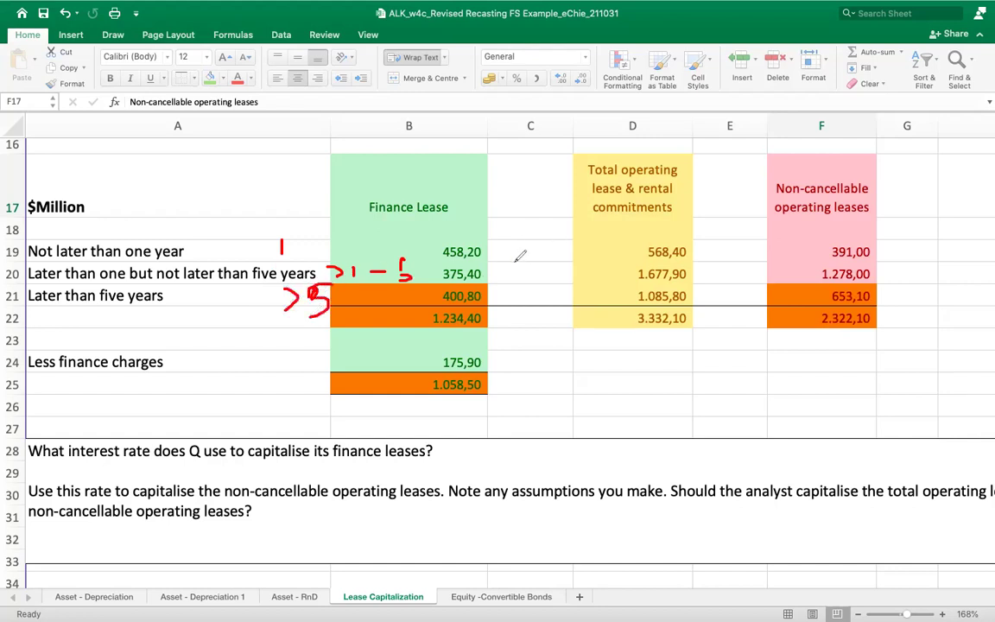
{"action": "mouse_move", "coordinate": [504, 238]}
{"action": "left_mouse_down"}
{"action": "mouse_move", "coordinate": [489, 249]}
{"action": "mouse_move", "coordinate": [529, 251]}
{"action": "left_mouse_up"}
{"action": "left_click_drag", "start_coordinate": [509, 290], "coordinate": [528, 285]}
{"action": "mouse_move", "coordinate": [753, 253]}
{"action": "left_mouse_down"}
{"action": "mouse_move", "coordinate": [776, 248]}
{"action": "mouse_move", "coordinate": [787, 296]}
{"action": "left_mouse_up"}
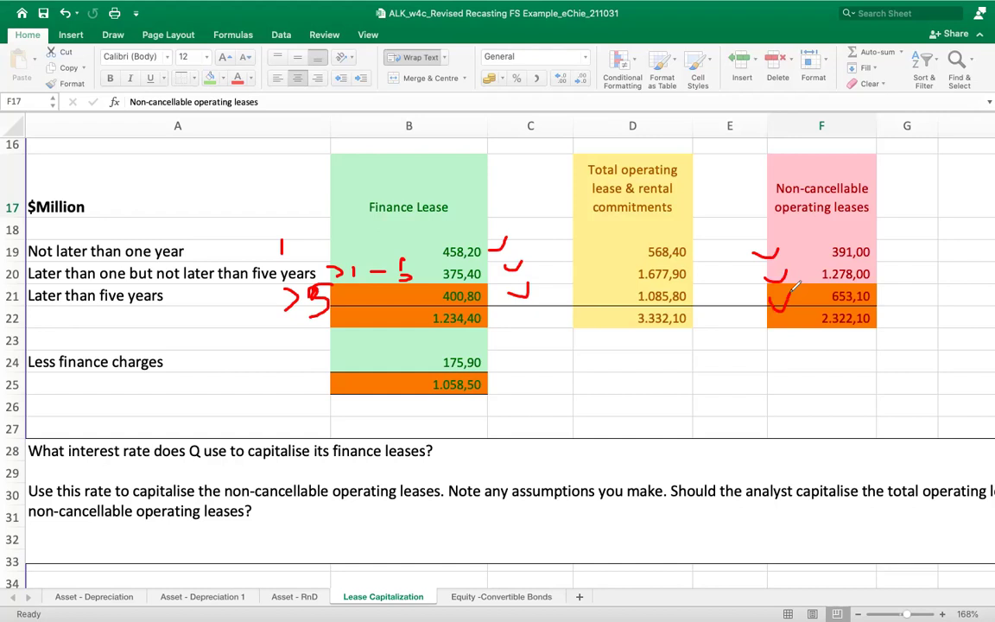
Circle the finance and non-cancellable lease totals, the Finance Lease heading and the amount net of finance charges, and erase the ink
{"action": "left_click_drag", "start_coordinate": [473, 304], "coordinate": [510, 313]}
{"action": "mouse_move", "coordinate": [851, 309]}
{"action": "left_mouse_down"}
{"action": "mouse_move", "coordinate": [825, 327]}
{"action": "mouse_move", "coordinate": [851, 303]}
{"action": "left_mouse_up"}
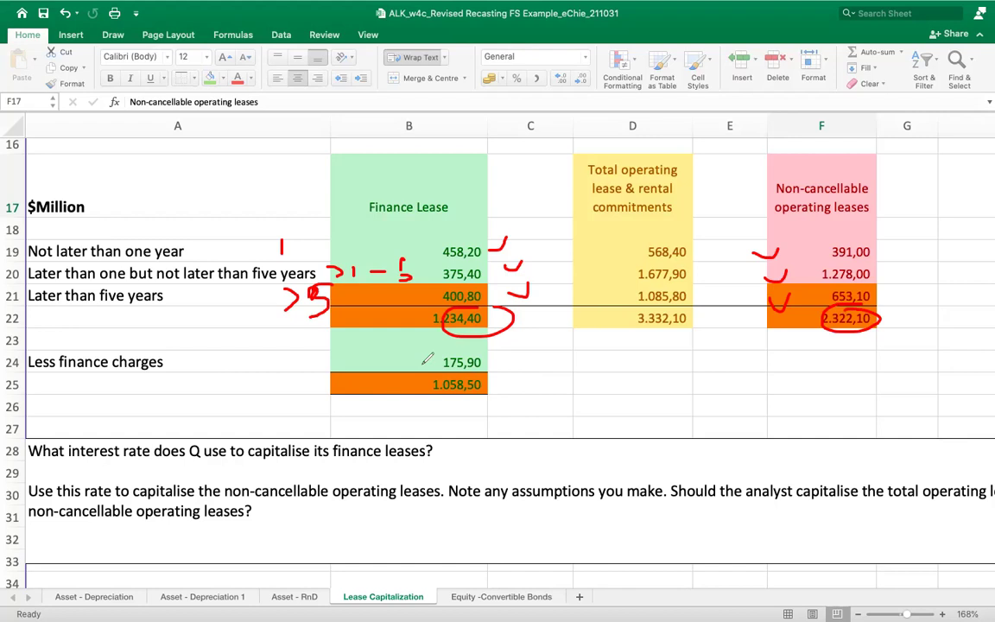
{"action": "mouse_move", "coordinate": [425, 182]}
{"action": "left_mouse_down"}
{"action": "mouse_move", "coordinate": [456, 216]}
{"action": "mouse_move", "coordinate": [388, 173]}
{"action": "left_mouse_up"}
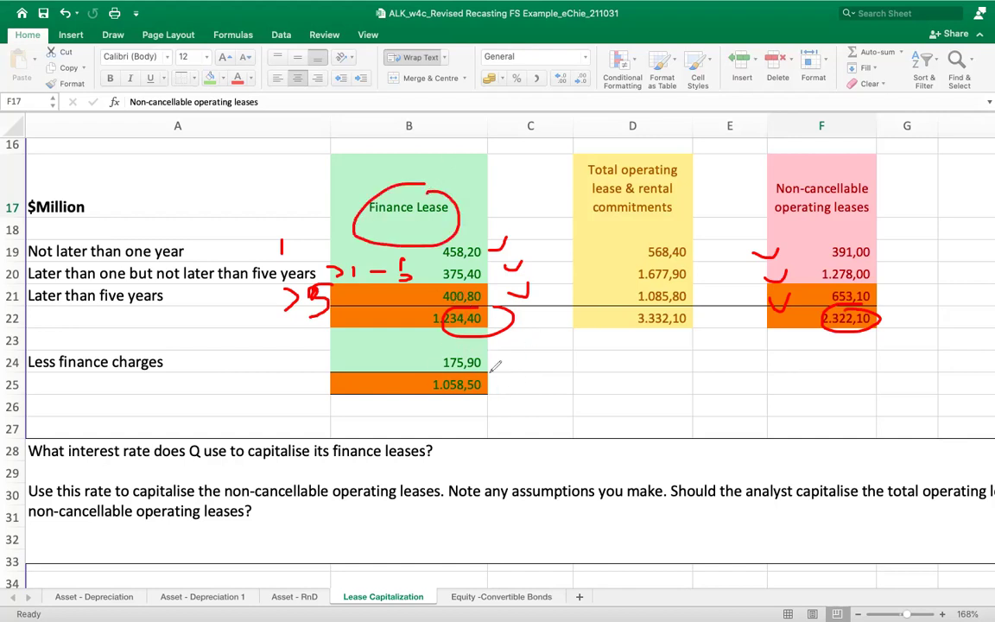
{"action": "left_click_drag", "start_coordinate": [444, 374], "coordinate": [493, 373]}
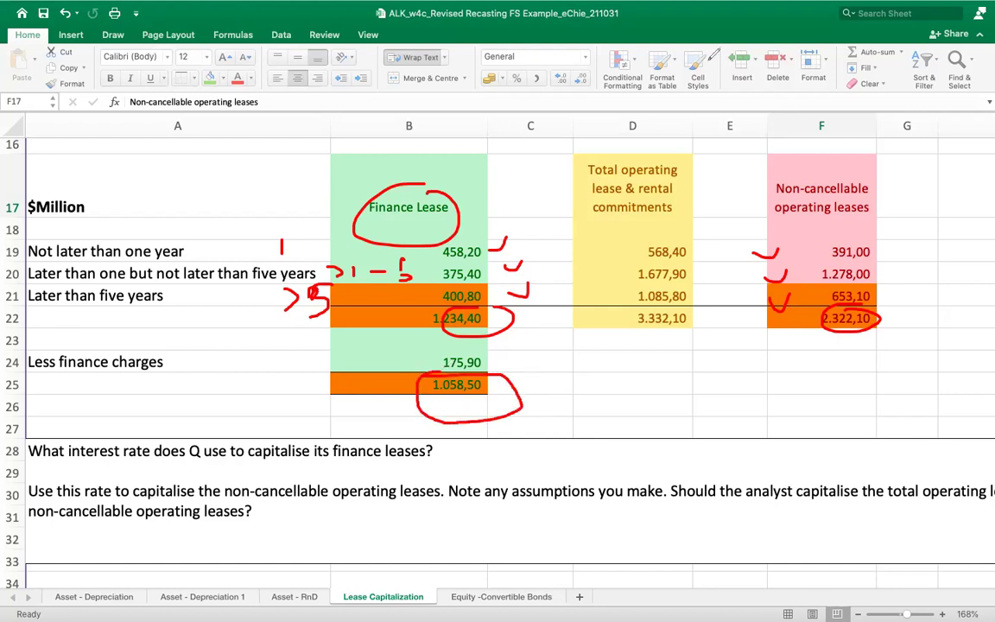
{"action": "key", "text": "Escape"}
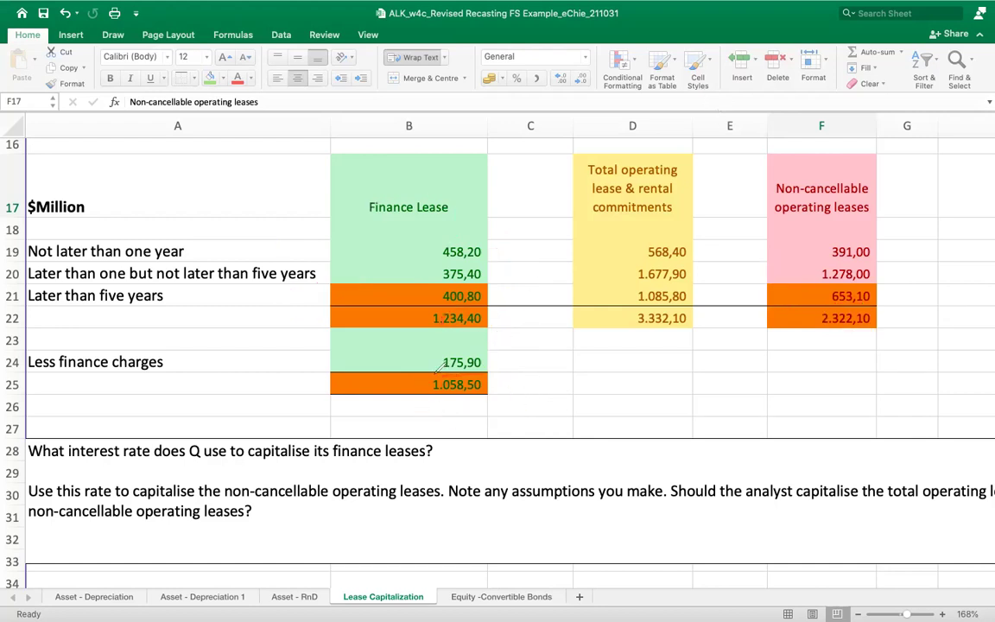
Circle the finance lease amount net of finance charges in B25 and the non-cancellable operating lease total in F22
{"action": "left_click_drag", "start_coordinate": [454, 369], "coordinate": [531, 358]}
{"action": "mouse_move", "coordinate": [874, 296]}
{"action": "left_mouse_down"}
{"action": "mouse_move", "coordinate": [825, 306]}
{"action": "mouse_move", "coordinate": [905, 326]}
{"action": "mouse_move", "coordinate": [865, 302]}
{"action": "left_mouse_up"}
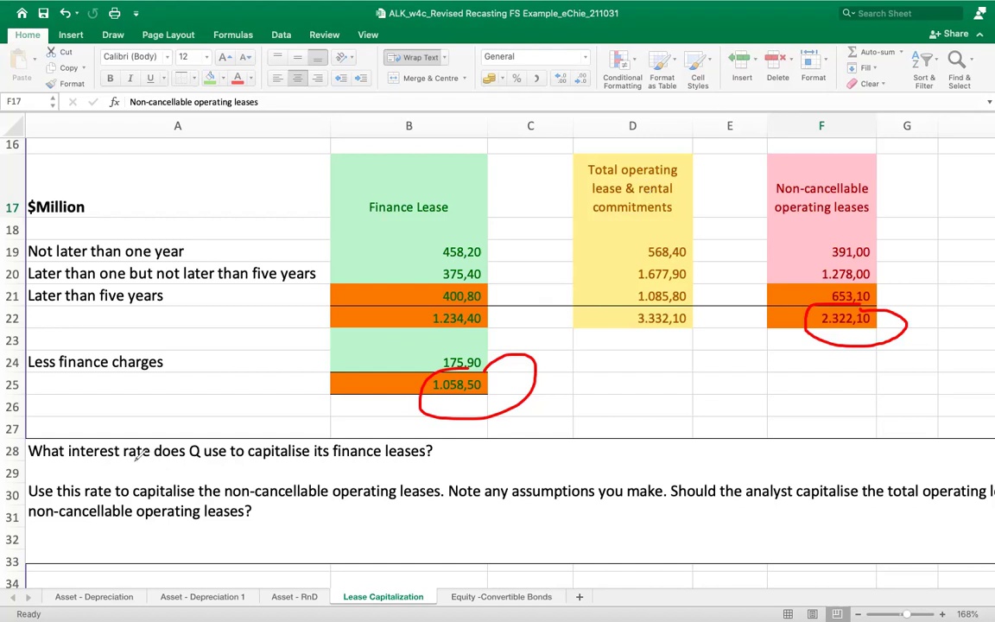
Underline "finance leases" in the question, then number the Finance Lease column 1, the non-cancellable column 2 and the maturity rows a circled 3
{"action": "left_click_drag", "start_coordinate": [342, 458], "coordinate": [428, 458]}
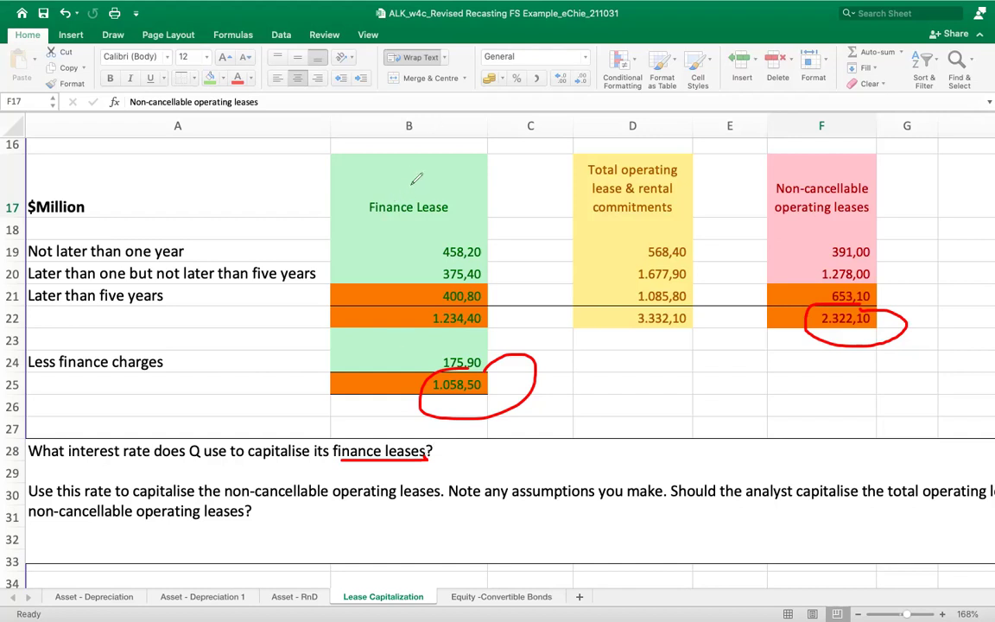
{"action": "left_click_drag", "start_coordinate": [434, 161], "coordinate": [434, 184]}
{"action": "left_click_drag", "start_coordinate": [789, 156], "coordinate": [825, 160]}
{"action": "mouse_move", "coordinate": [246, 241]}
{"action": "left_mouse_down"}
{"action": "mouse_move", "coordinate": [252, 256]}
{"action": "mouse_move", "coordinate": [264, 255]}
{"action": "mouse_move", "coordinate": [240, 275]}
{"action": "mouse_move", "coordinate": [268, 227]}
{"action": "left_mouse_up"}
{"action": "mouse_move", "coordinate": [328, 241]}
{"action": "left_mouse_down"}
{"action": "mouse_move", "coordinate": [324, 278]}
{"action": "mouse_move", "coordinate": [354, 269]}
{"action": "left_mouse_up"}
{"action": "left_click_drag", "start_coordinate": [299, 292], "coordinate": [316, 298]}
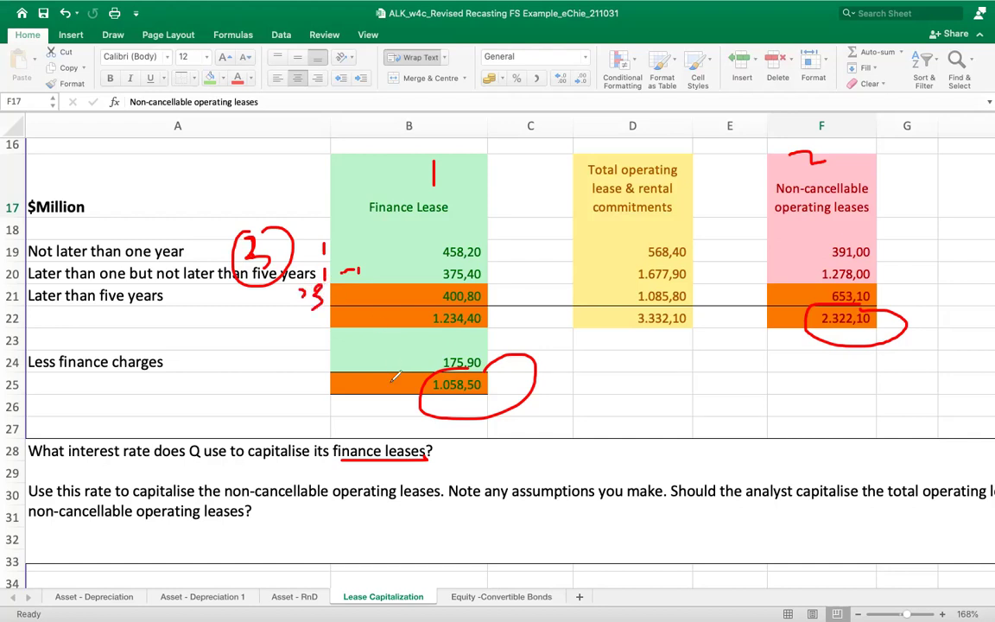
Circle the Finance Lease heading and draw a tick beside the finance lease amount net of finance charges in B25
{"action": "left_click_drag", "start_coordinate": [408, 184], "coordinate": [446, 184]}
{"action": "mouse_move", "coordinate": [441, 187]}
{"action": "left_mouse_down"}
{"action": "mouse_move", "coordinate": [380, 192]}
{"action": "mouse_move", "coordinate": [363, 226]}
{"action": "mouse_move", "coordinate": [471, 221]}
{"action": "mouse_move", "coordinate": [446, 183]}
{"action": "left_mouse_up"}
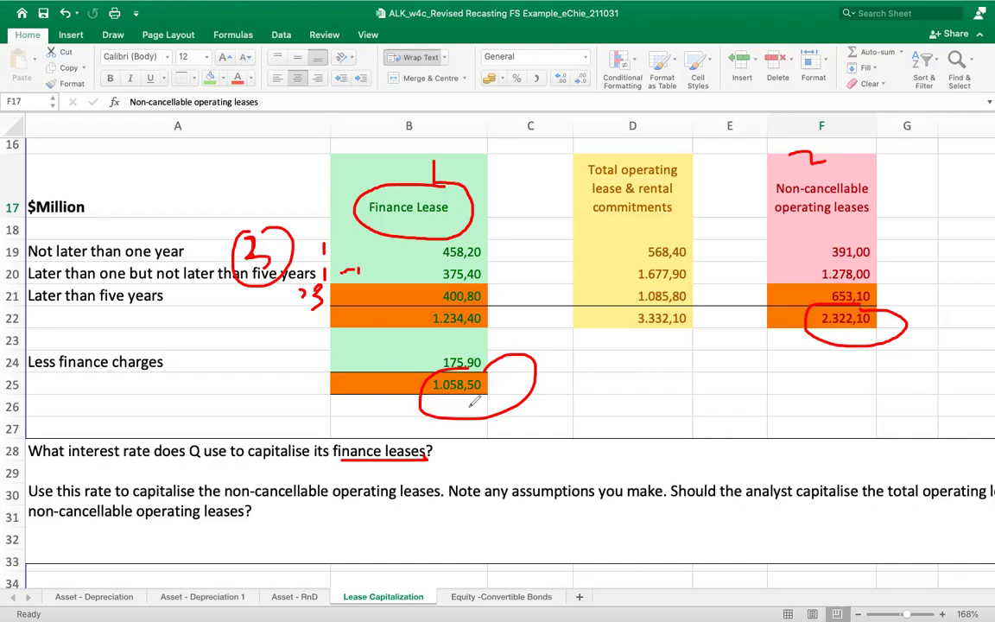
{"action": "left_click_drag", "start_coordinate": [561, 383], "coordinate": [585, 369]}
Handwrite i = ? in column C beside the finance lease amounts, add a circled 4 above it and circle the note
{"action": "mouse_move", "coordinate": [516, 244]}
{"action": "left_mouse_down"}
{"action": "mouse_move", "coordinate": [516, 261]}
{"action": "mouse_move", "coordinate": [529, 220]}
{"action": "left_mouse_up"}
{"action": "left_click_drag", "start_coordinate": [533, 248], "coordinate": [554, 256]}
{"action": "left_click", "coordinate": [548, 241]}
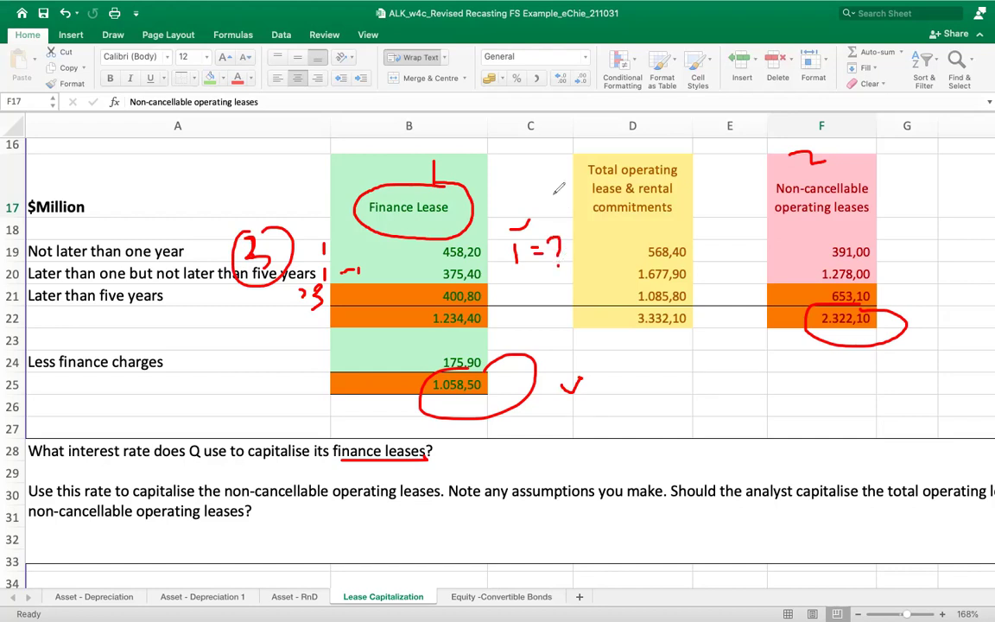
{"action": "mouse_move", "coordinate": [522, 169]}
{"action": "left_mouse_down"}
{"action": "mouse_move", "coordinate": [525, 188]}
{"action": "mouse_move", "coordinate": [521, 161]}
{"action": "left_mouse_up"}
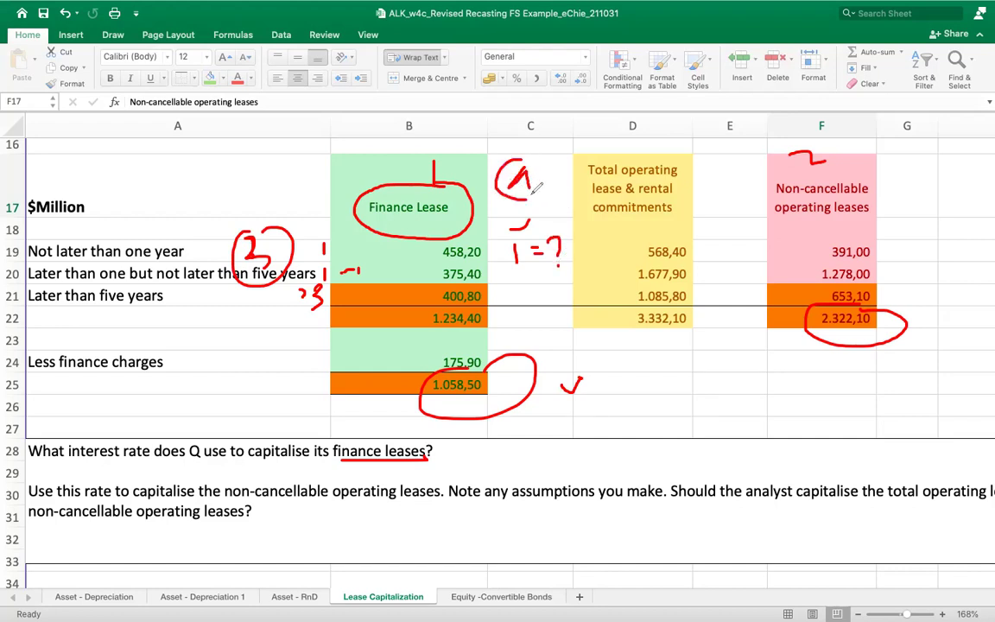
{"action": "mouse_move", "coordinate": [529, 208]}
{"action": "left_mouse_down"}
{"action": "mouse_move", "coordinate": [518, 277]}
{"action": "mouse_move", "coordinate": [532, 205]}
{"action": "left_mouse_up"}
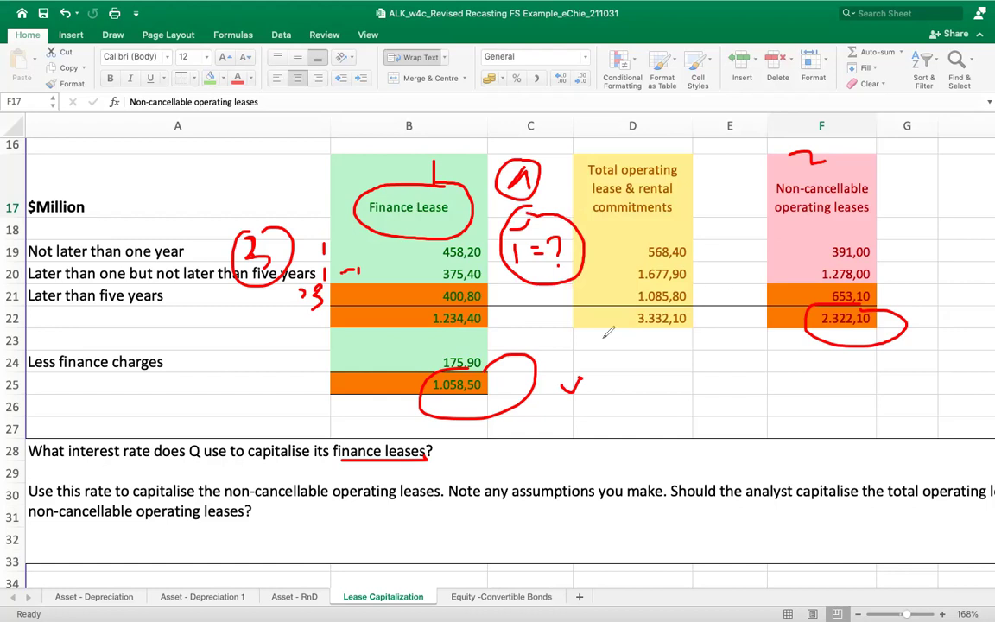
Draw an arrow from the finance lease figures to a circled 5 below the non-cancellable column and mark the total in F22 with two strokes
{"action": "mouse_move", "coordinate": [556, 314]}
{"action": "left_mouse_down"}
{"action": "mouse_move", "coordinate": [656, 409]}
{"action": "mouse_move", "coordinate": [780, 363]}
{"action": "mouse_move", "coordinate": [762, 377]}
{"action": "mouse_move", "coordinate": [825, 363]}
{"action": "mouse_move", "coordinate": [814, 394]}
{"action": "left_mouse_up"}
{"action": "mouse_move", "coordinate": [822, 350]}
{"action": "left_mouse_down"}
{"action": "mouse_move", "coordinate": [796, 396]}
{"action": "mouse_move", "coordinate": [819, 345]}
{"action": "left_mouse_up"}
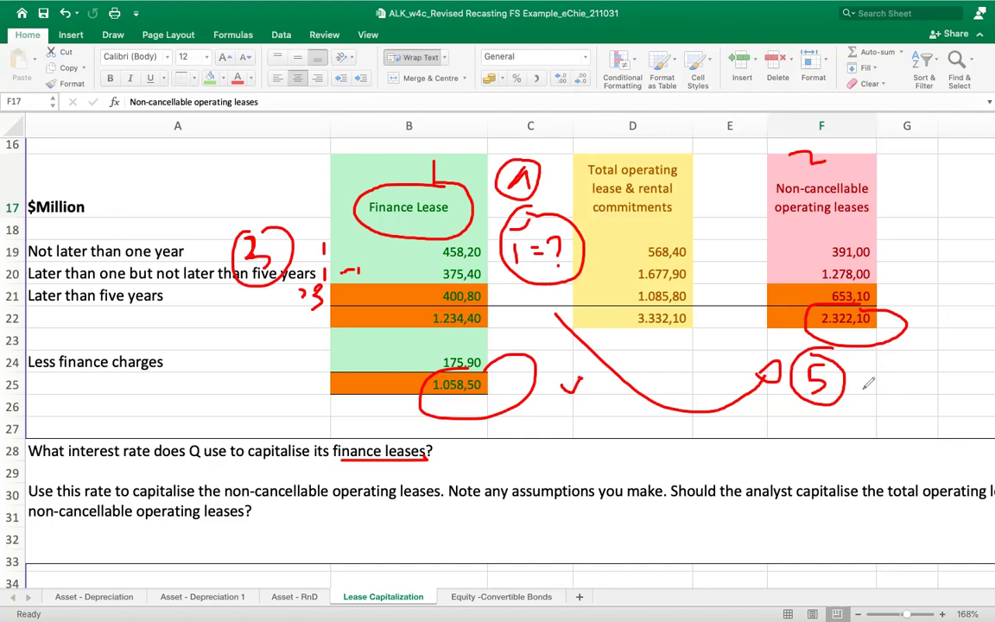
{"action": "mouse_move", "coordinate": [921, 334]}
{"action": "left_mouse_down"}
{"action": "mouse_move", "coordinate": [924, 319]}
{"action": "mouse_move", "coordinate": [932, 331]}
{"action": "left_mouse_up"}
{"action": "left_click", "coordinate": [929, 327]}
Draw a circled x below the non-cancellable total with an arrow to B25, then erase that arrow and the circle around B25
{"action": "mouse_move", "coordinate": [908, 376]}
{"action": "left_mouse_down"}
{"action": "mouse_move", "coordinate": [894, 405]}
{"action": "mouse_move", "coordinate": [917, 404]}
{"action": "left_mouse_up"}
{"action": "left_click_drag", "start_coordinate": [901, 361], "coordinate": [905, 366]}
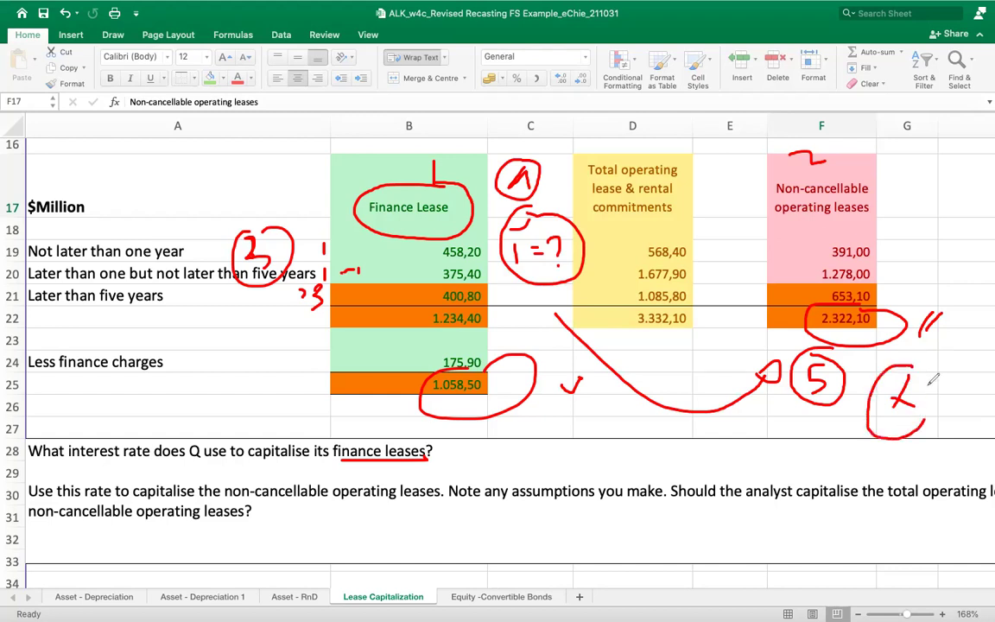
{"action": "mouse_move", "coordinate": [874, 437]}
{"action": "left_mouse_down"}
{"action": "mouse_move", "coordinate": [526, 418]}
{"action": "mouse_move", "coordinate": [534, 431]}
{"action": "left_mouse_up"}
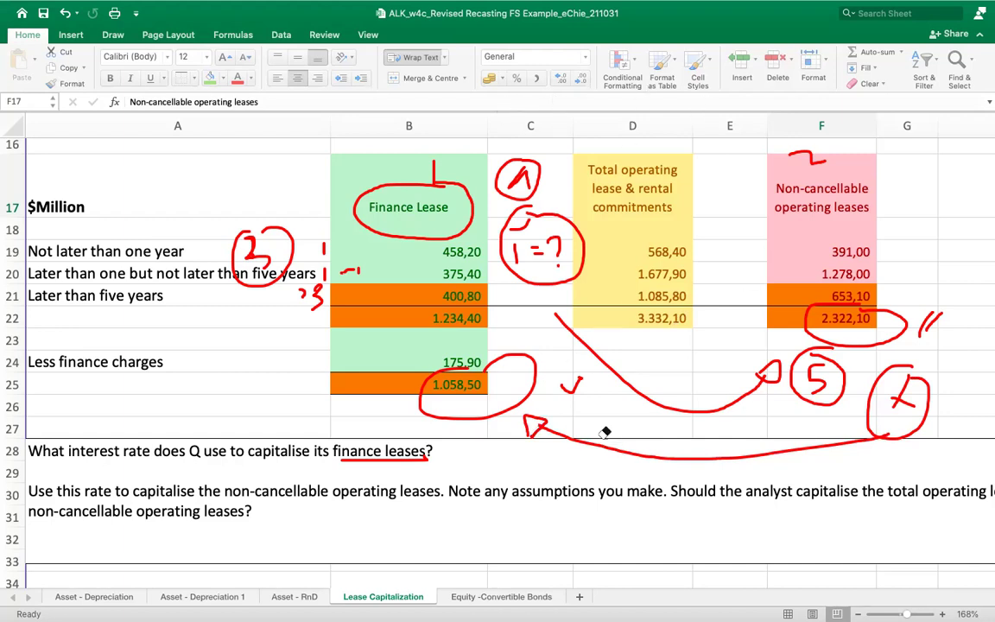
{"action": "left_click_drag", "start_coordinate": [514, 396], "coordinate": [553, 390]}
{"action": "left_click_drag", "start_coordinate": [471, 388], "coordinate": [470, 391]}
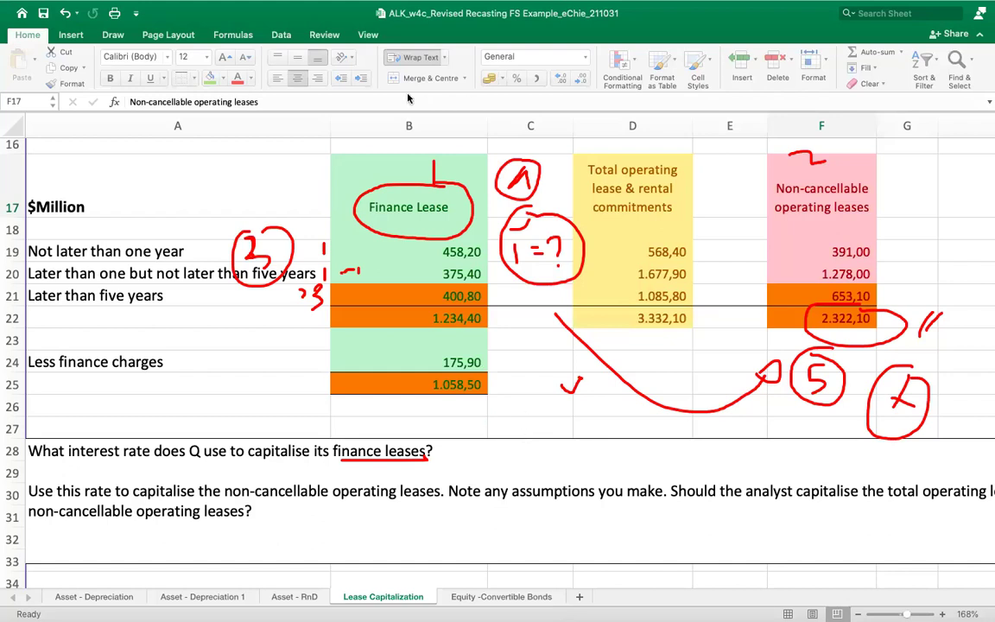
Draw an arrow up to the non-cancellable total in F22, erase all the ink, and sketch and erase a mark in column C
{"action": "mouse_move", "coordinate": [971, 399]}
{"action": "left_mouse_down"}
{"action": "mouse_move", "coordinate": [980, 328]}
{"action": "mouse_move", "coordinate": [908, 298]}
{"action": "left_mouse_up"}
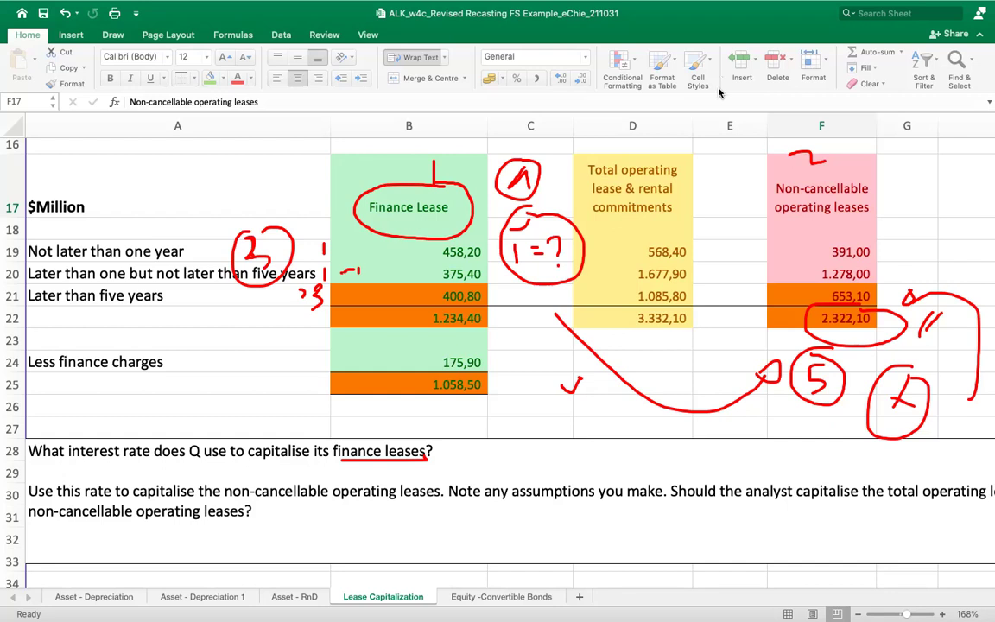
{"action": "key", "text": "e"}
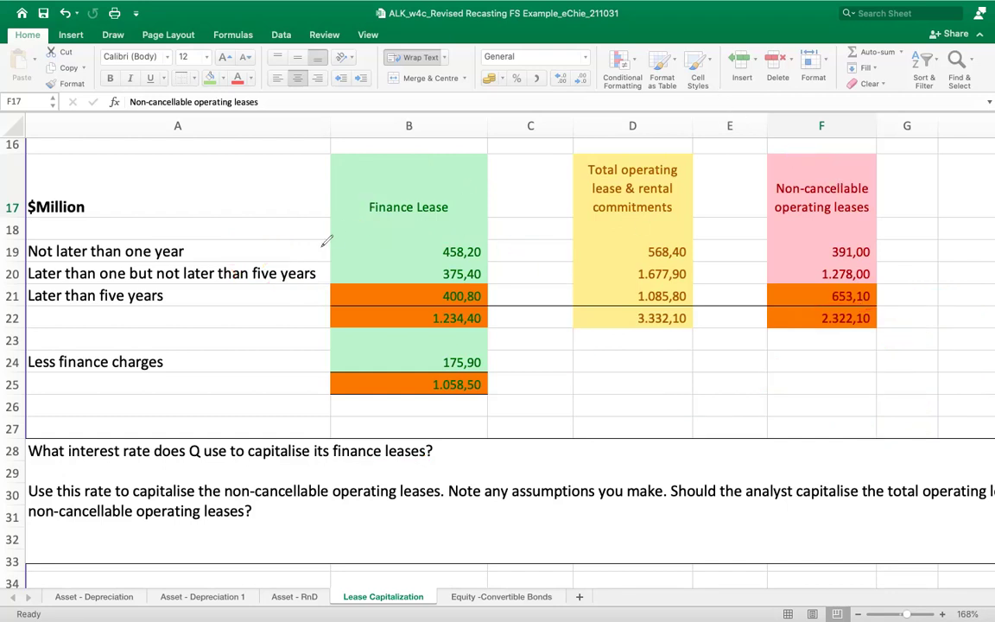
{"action": "mouse_move", "coordinate": [521, 263]}
{"action": "left_mouse_down"}
{"action": "mouse_move", "coordinate": [522, 276]}
{"action": "mouse_move", "coordinate": [551, 274]}
{"action": "mouse_move", "coordinate": [560, 253]}
{"action": "mouse_move", "coordinate": [563, 273]}
{"action": "left_mouse_up"}
{"action": "left_click", "coordinate": [565, 283]}
{"action": "key", "text": "e"}
Compare the yearly lease payment schedule under LANGKAH 1 with the finance lease maturity rows in the footnote table
{"action": "scroll", "coordinate": [389, 252], "scroll_direction": "down", "scroll_amount": 4}
{"action": "scroll", "coordinate": [389, 252], "scroll_direction": "down", "scroll_amount": 2}
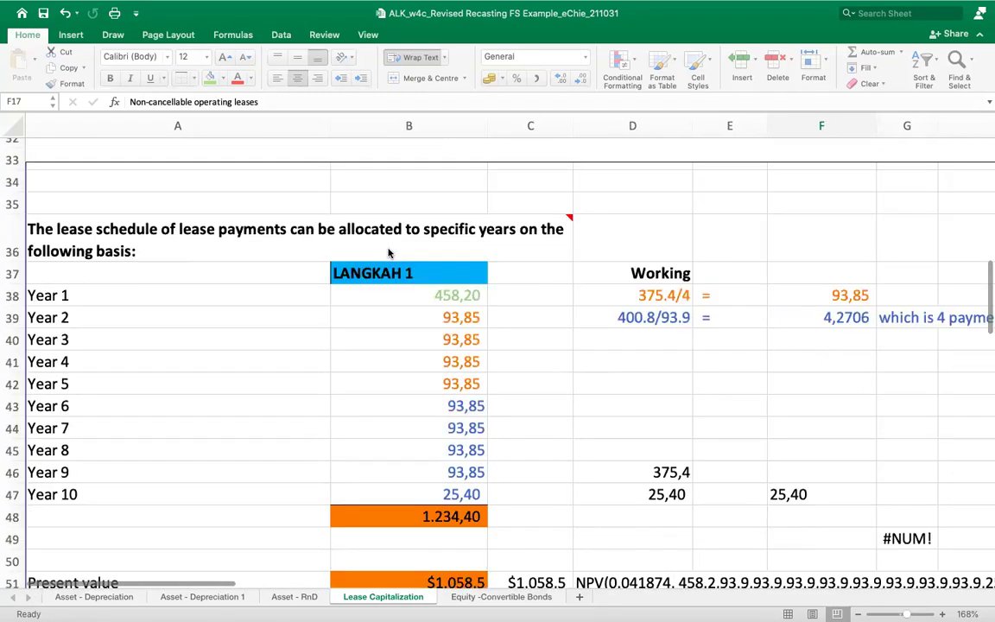
{"action": "scroll", "coordinate": [388, 252], "scroll_direction": "up", "scroll_amount": 6}
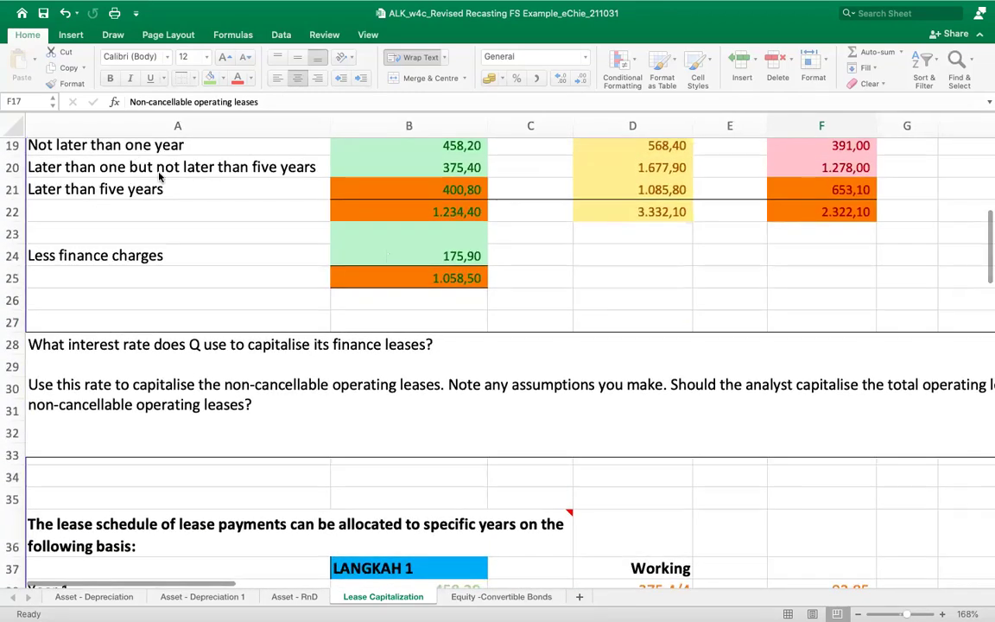
{"action": "scroll", "coordinate": [159, 177], "scroll_direction": "up", "scroll_amount": 1}
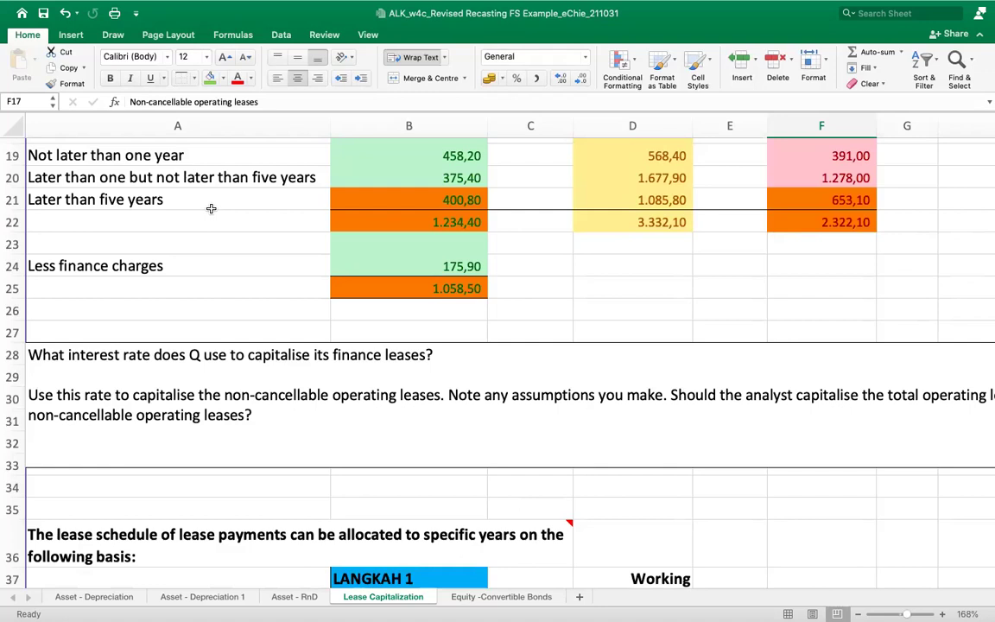
{"action": "scroll", "coordinate": [231, 291], "scroll_direction": "down", "scroll_amount": 5}
{"action": "scroll", "coordinate": [230, 292], "scroll_direction": "down", "scroll_amount": 3}
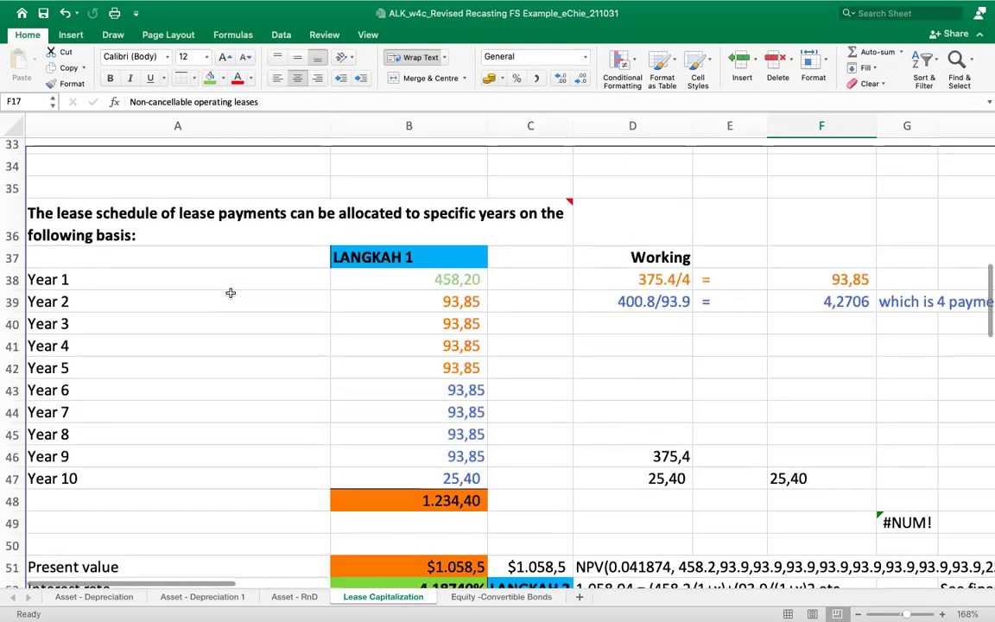
{"action": "left_click", "coordinate": [346, 258]}
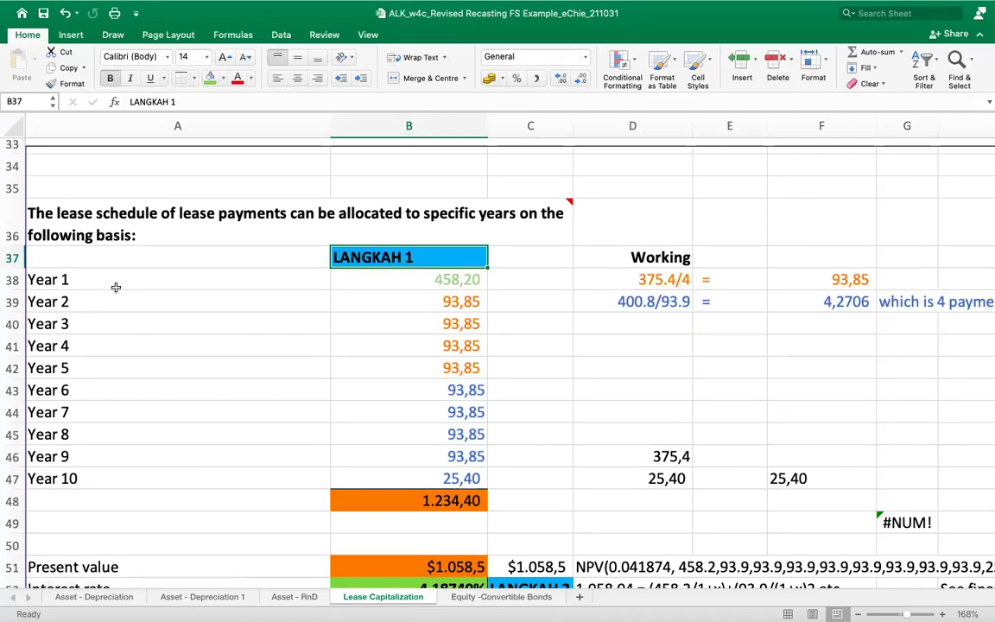
Trace the Year 1 payment in B38 to the finance lease amount due not later than one year in B19
{"action": "scroll", "coordinate": [116, 286], "scroll_direction": "down", "scroll_amount": 1}
{"action": "scroll", "coordinate": [334, 351], "scroll_direction": "up", "scroll_amount": 5}
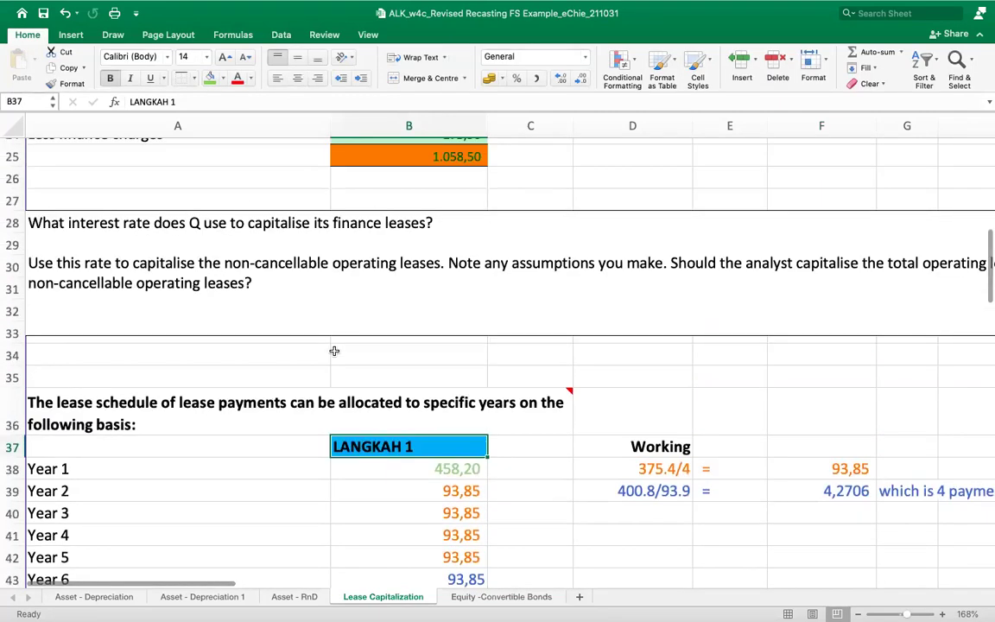
{"action": "left_click", "coordinate": [438, 231]}
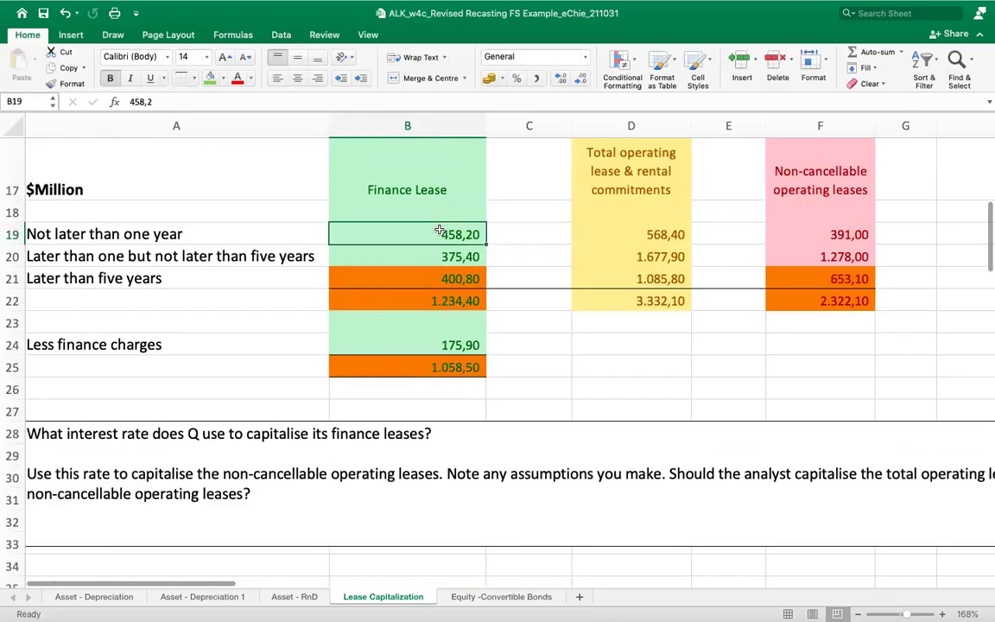
{"action": "scroll", "coordinate": [466, 285], "scroll_direction": "down", "scroll_amount": 4}
{"action": "left_click", "coordinate": [445, 342]}
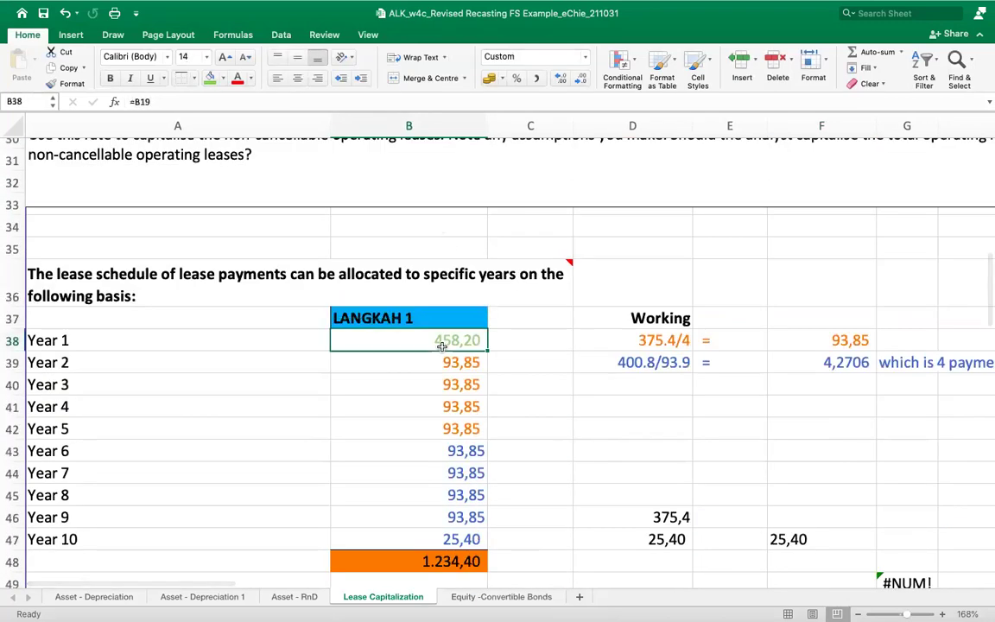
Inspect the Year 2 to Year 5 payments in B39:B42 and their source, the one-to-five-year finance lease amount in B20
{"action": "scroll", "coordinate": [441, 348], "scroll_direction": "up", "scroll_amount": 4}
{"action": "scroll", "coordinate": [134, 263], "scroll_direction": "up", "scroll_amount": 1}
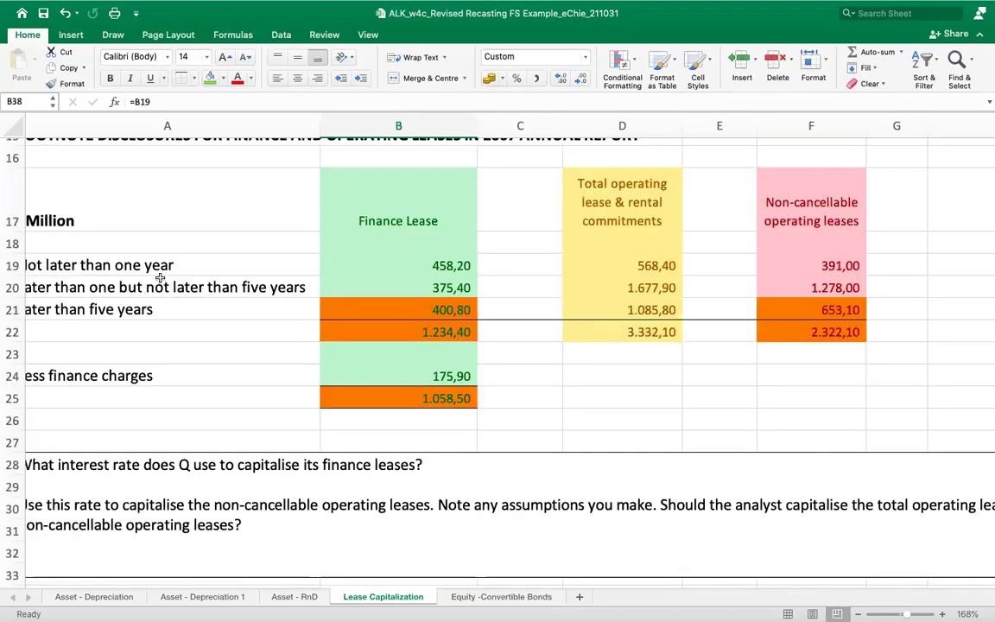
{"action": "scroll", "coordinate": [421, 301], "scroll_direction": "down", "scroll_amount": 5}
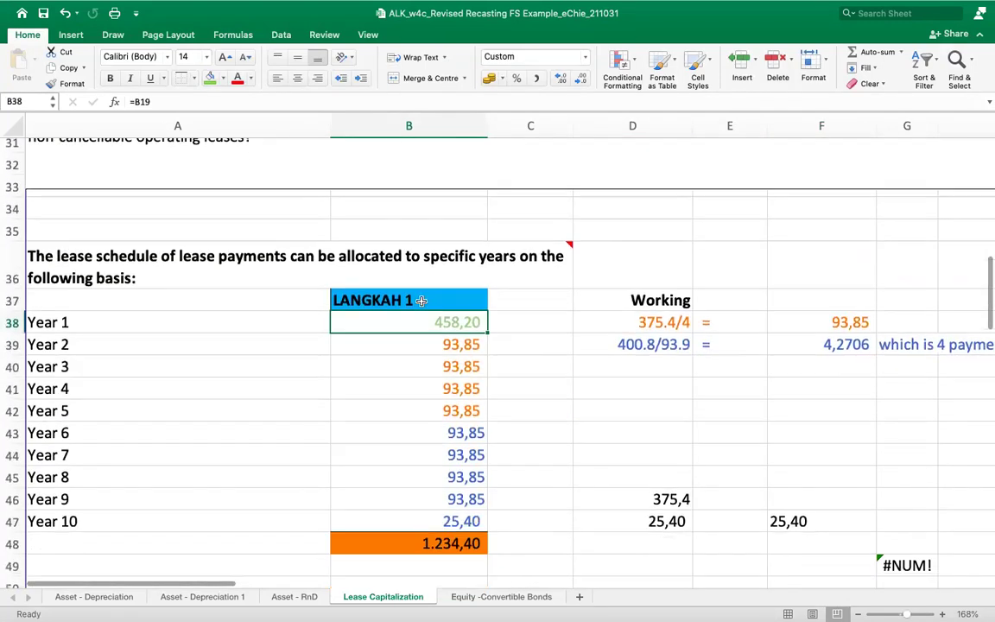
{"action": "left_click", "coordinate": [466, 342]}
{"action": "left_click", "coordinate": [466, 363]}
{"action": "left_click", "coordinate": [465, 386]}
{"action": "left_click", "coordinate": [466, 408]}
{"action": "scroll", "coordinate": [470, 413], "scroll_direction": "up", "scroll_amount": 4}
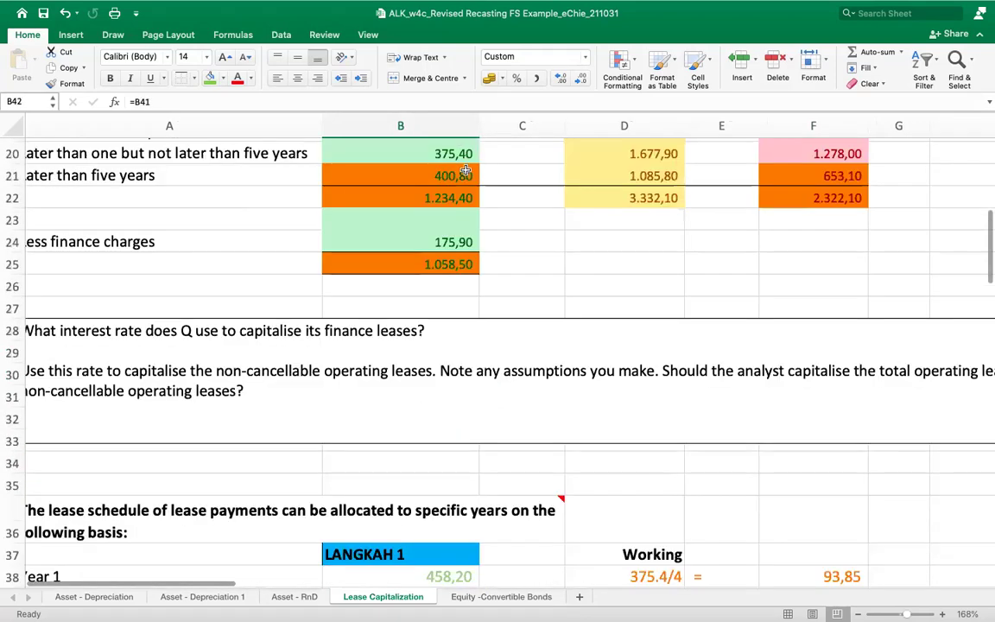
{"action": "scroll", "coordinate": [444, 222], "scroll_direction": "up", "scroll_amount": 1}
{"action": "left_click", "coordinate": [444, 222]}
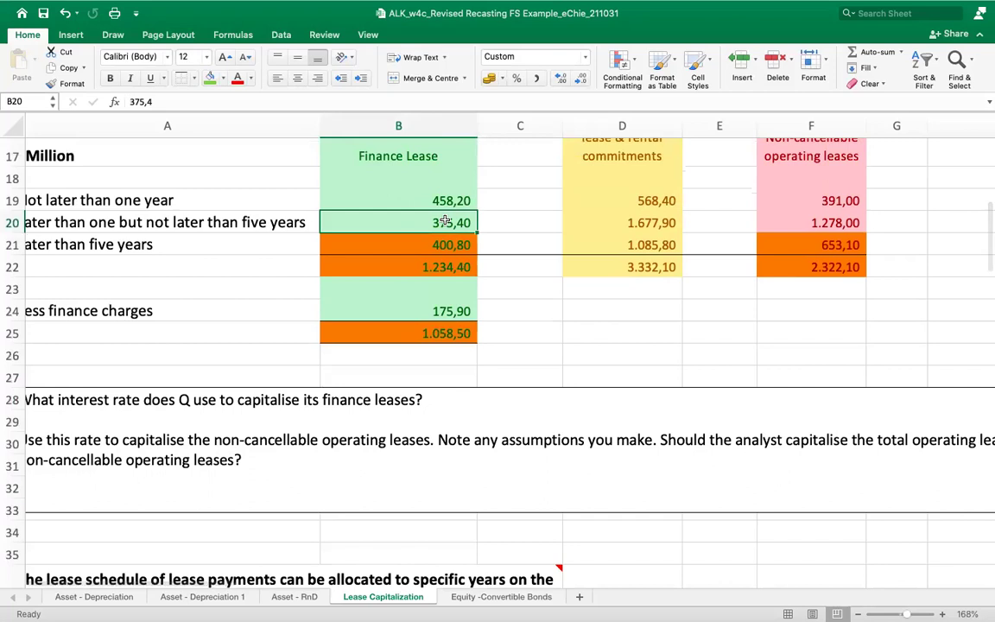
Examine the 375.4/4 working in D38 and its formula in F38, and trace it to the finance lease amount in B20
{"action": "scroll", "coordinate": [445, 220], "scroll_direction": "down", "scroll_amount": 4}
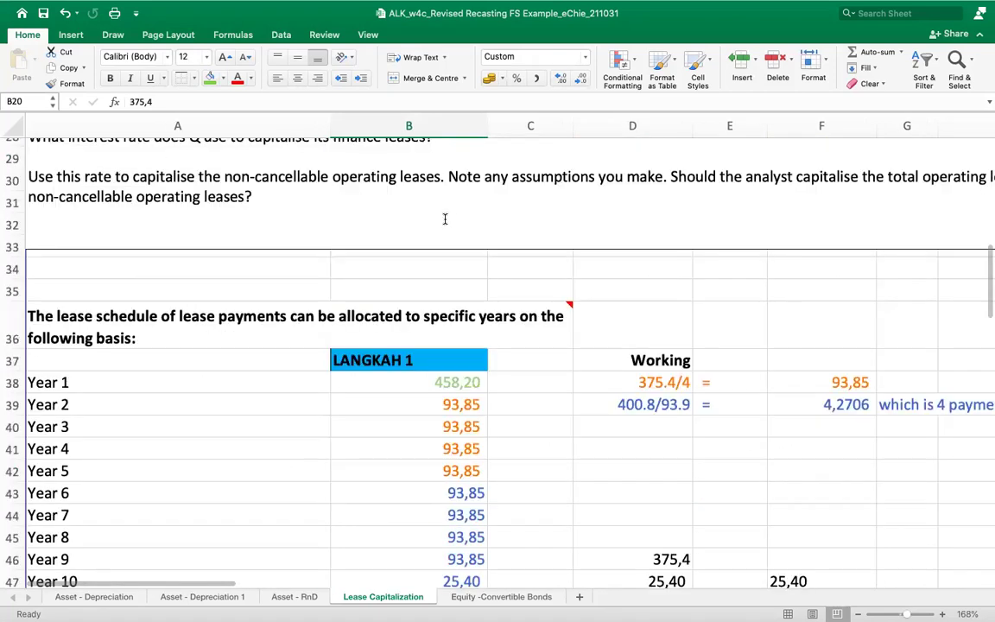
{"action": "scroll", "coordinate": [445, 218], "scroll_direction": "up", "scroll_amount": 4}
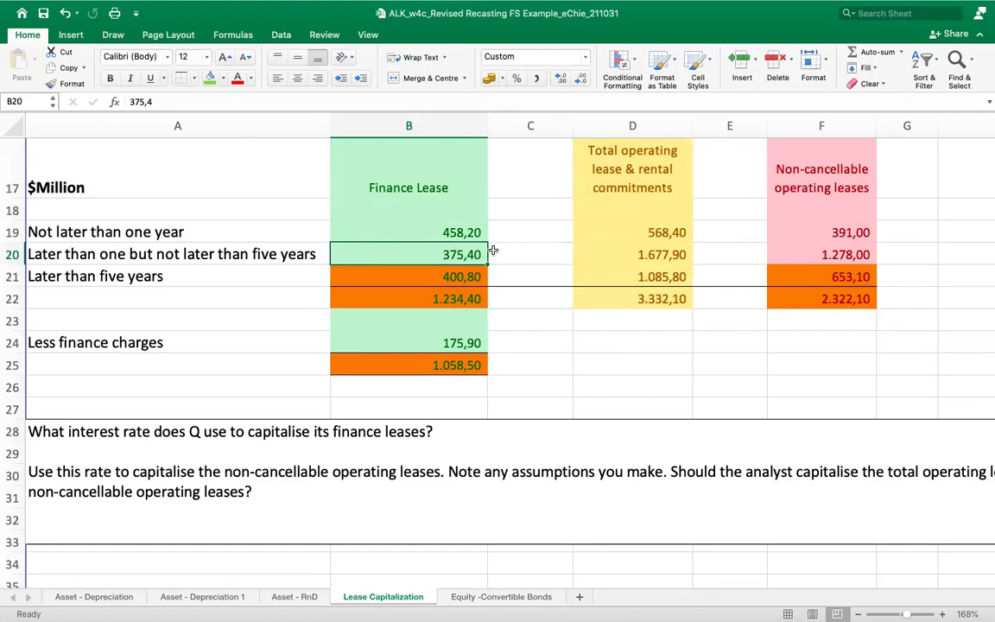
{"action": "scroll", "coordinate": [492, 259], "scroll_direction": "down", "scroll_amount": 5}
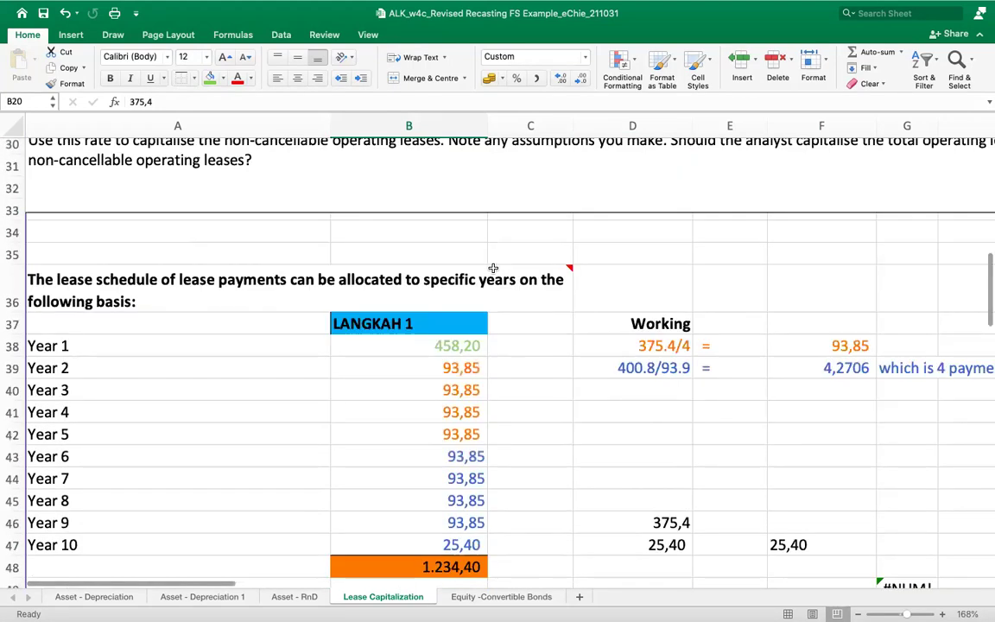
{"action": "left_click", "coordinate": [661, 365]}
{"action": "left_click", "coordinate": [672, 344]}
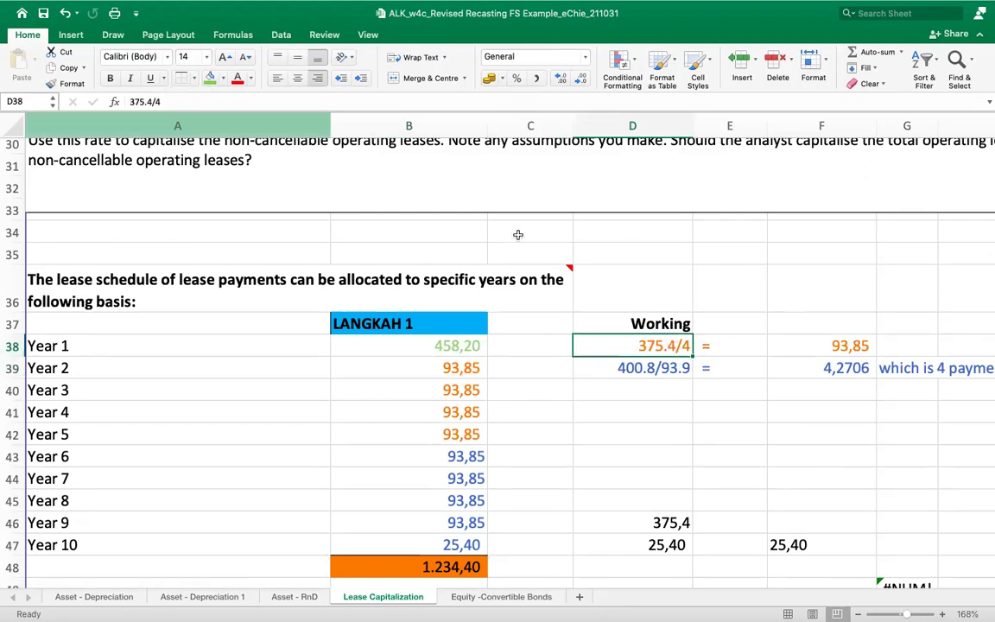
{"action": "left_click", "coordinate": [777, 344]}
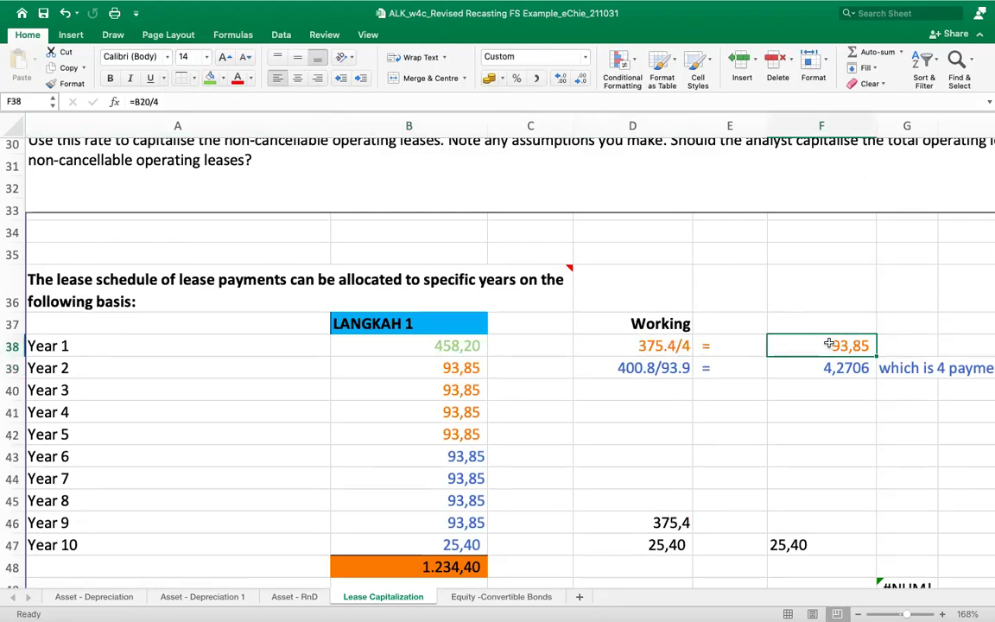
{"action": "scroll", "coordinate": [551, 337], "scroll_direction": "up", "scroll_amount": 5}
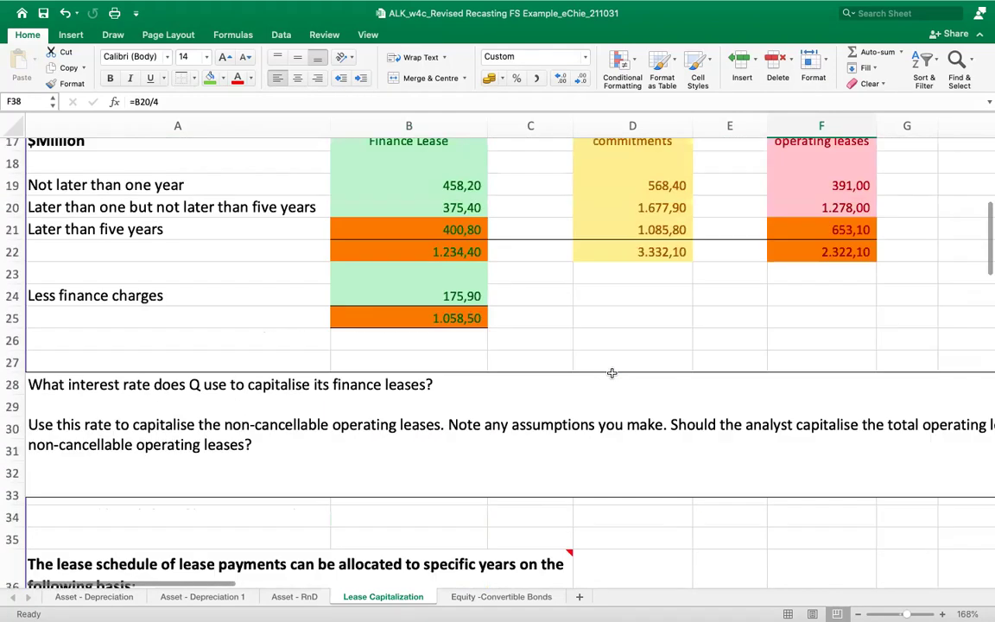
{"action": "left_click", "coordinate": [460, 207]}
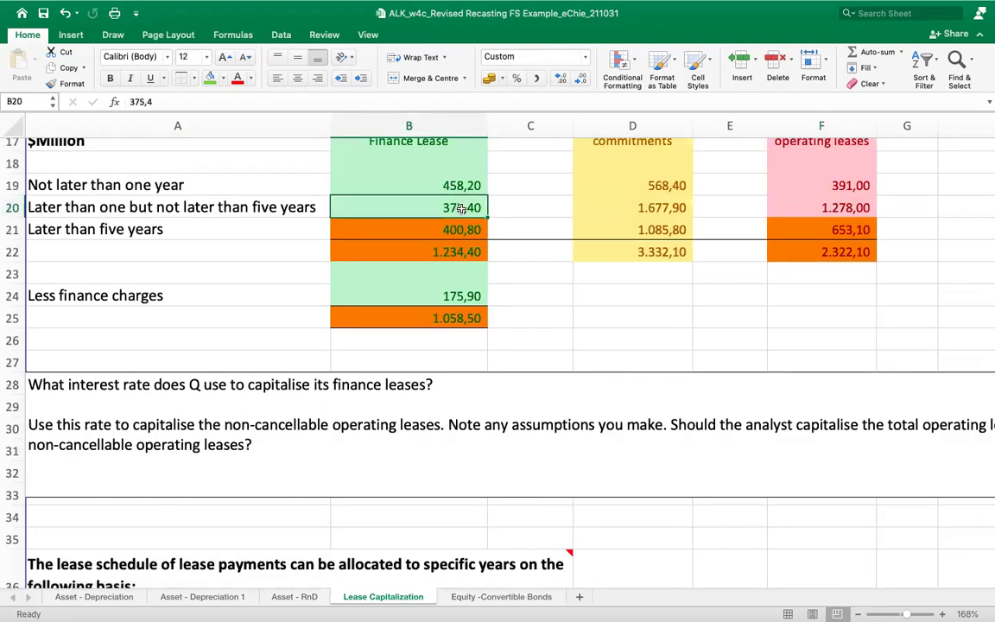
Check the first-year amount in B19 again and go through the schedule's payments from Year 1 to Year 5
{"action": "left_click", "coordinate": [455, 186]}
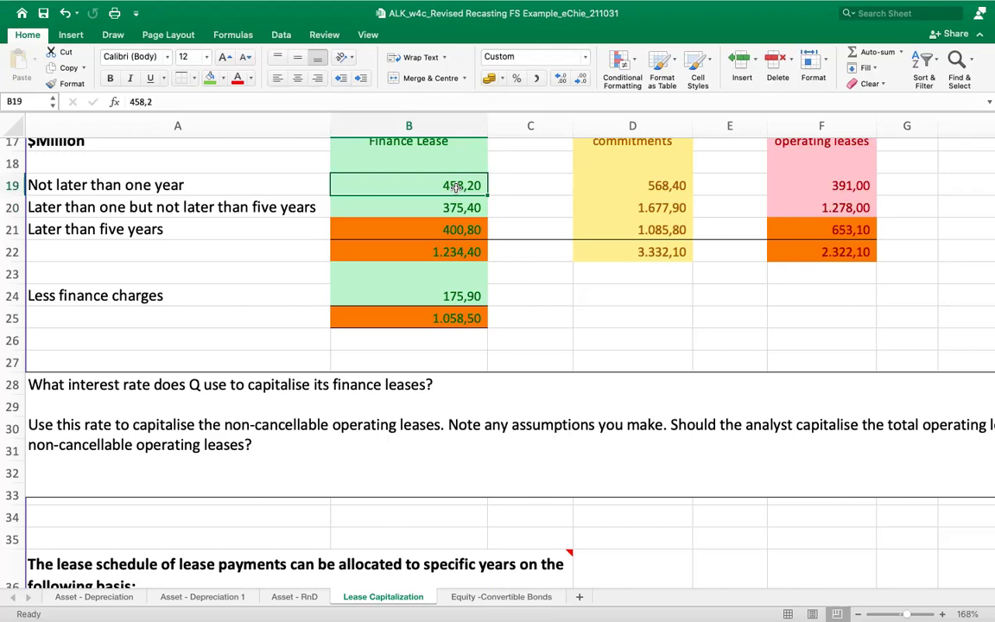
{"action": "scroll", "coordinate": [455, 186], "scroll_direction": "down", "scroll_amount": 6}
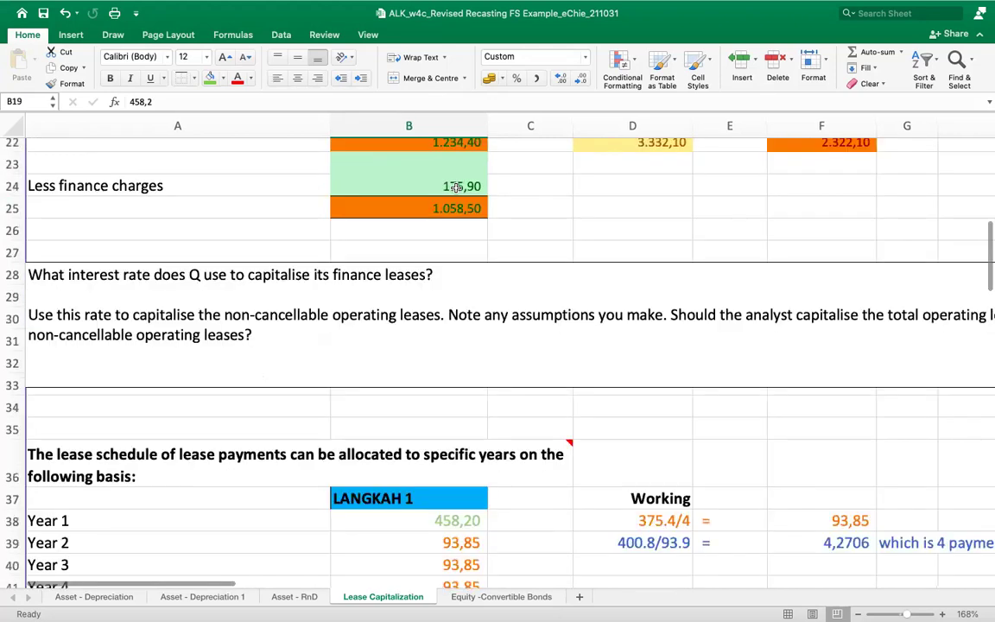
{"action": "left_click", "coordinate": [441, 373]}
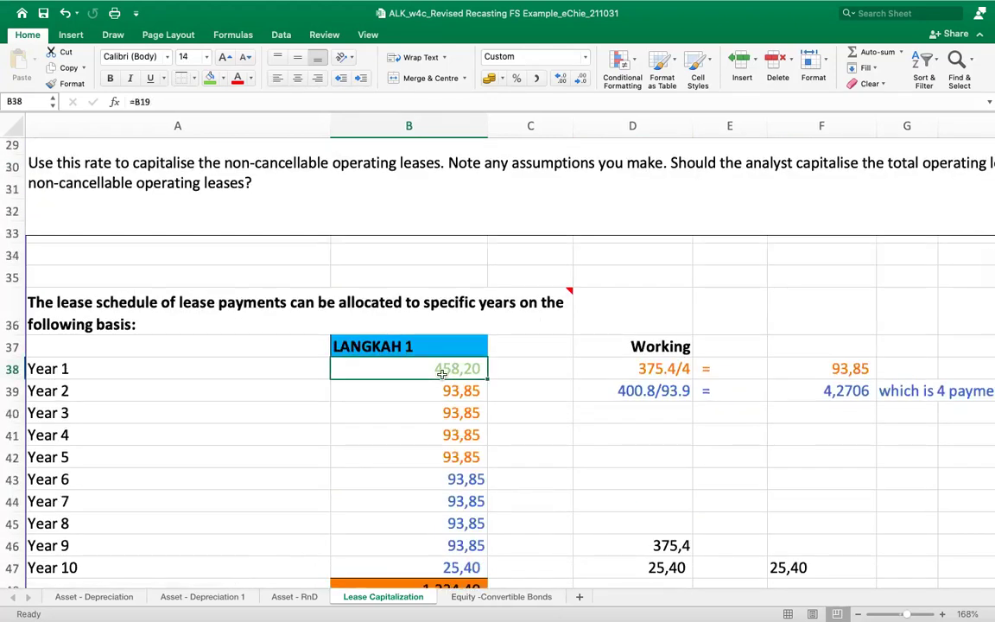
{"action": "key", "text": "Down"}
{"action": "key", "text": "Down"}
{"action": "key", "text": "Down"}
{"action": "key", "text": "Down"}
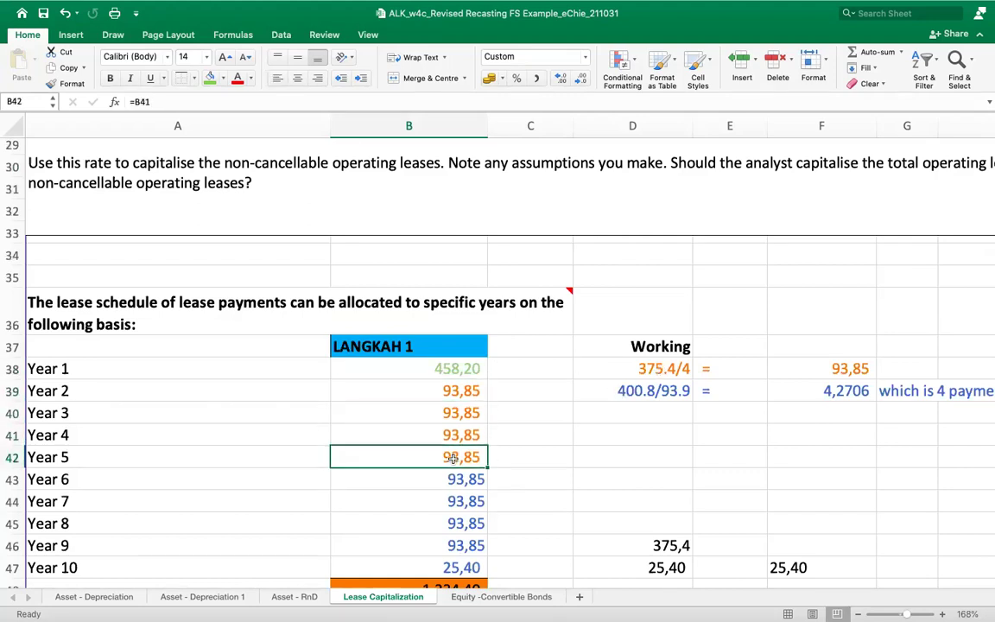
Trace the finance lease amount due later than five years in B21 to the Year 6 to Year 10 payments in the schedule
{"action": "scroll", "coordinate": [408, 414], "scroll_direction": "up", "scroll_amount": 1}
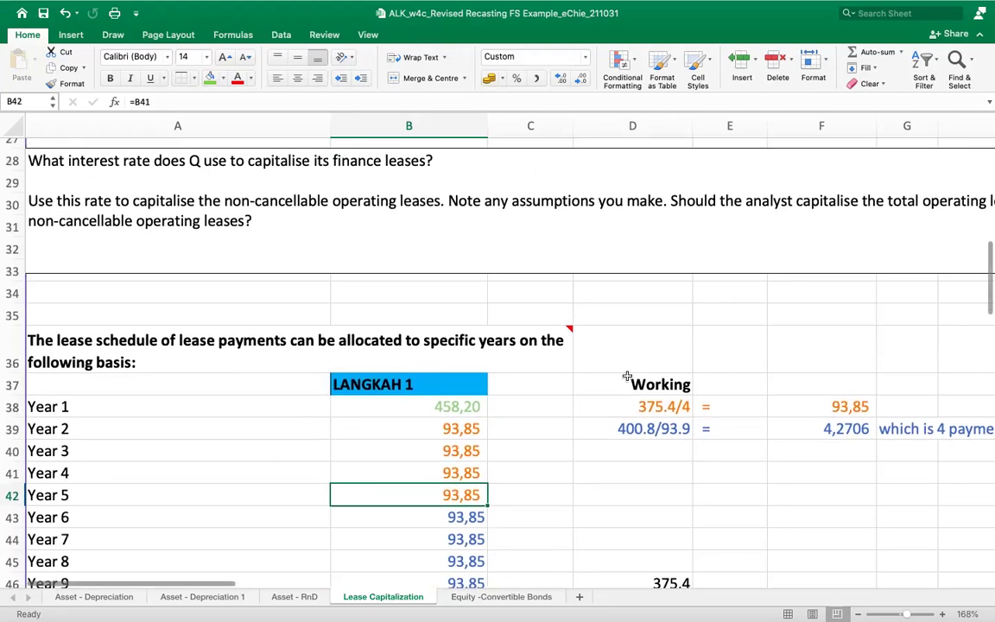
{"action": "scroll", "coordinate": [630, 378], "scroll_direction": "up", "scroll_amount": 6}
{"action": "left_click", "coordinate": [470, 297]}
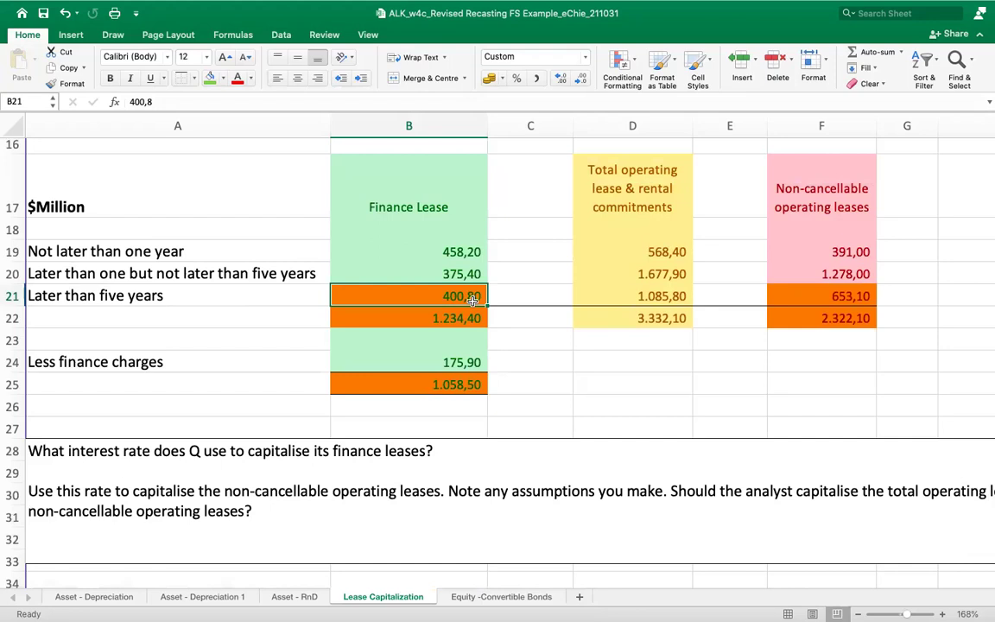
{"action": "scroll", "coordinate": [472, 299], "scroll_direction": "down", "scroll_amount": 6}
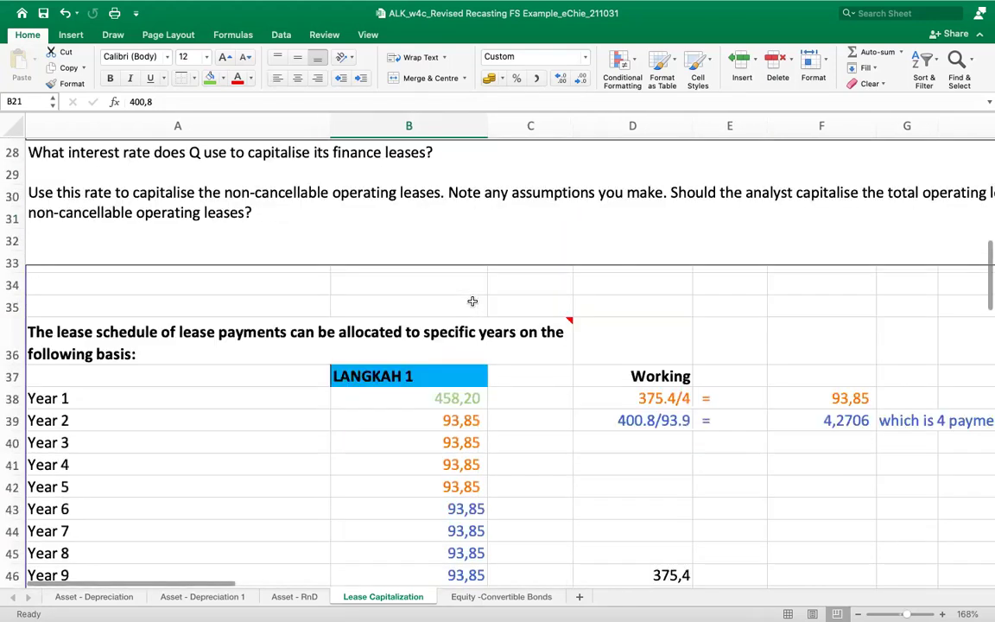
{"action": "scroll", "coordinate": [472, 300], "scroll_direction": "up", "scroll_amount": 5}
{"action": "scroll", "coordinate": [472, 300], "scroll_direction": "down", "scroll_amount": 6}
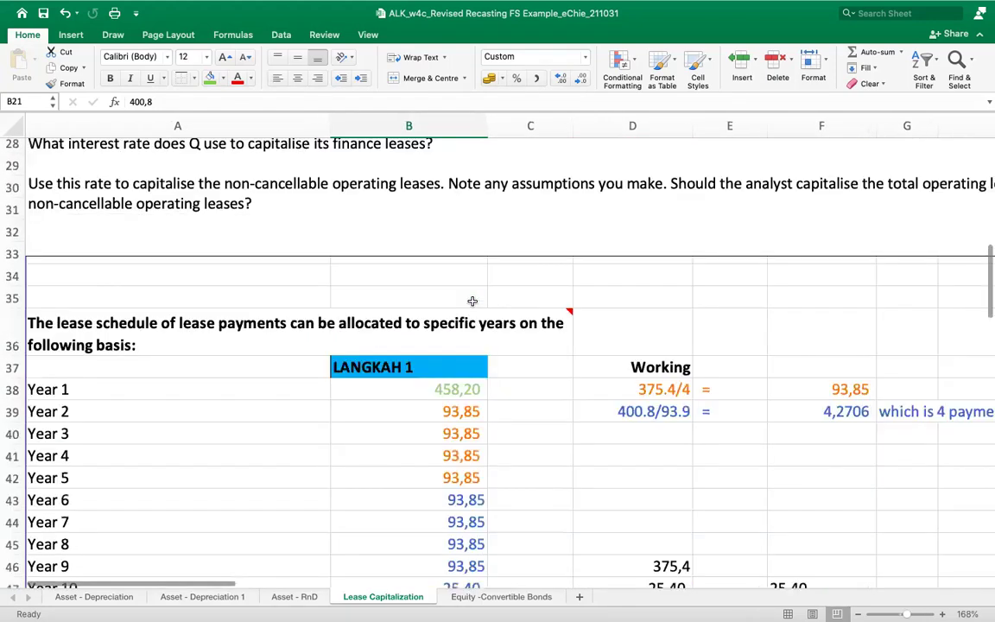
{"action": "scroll", "coordinate": [473, 301], "scroll_direction": "down", "scroll_amount": 2}
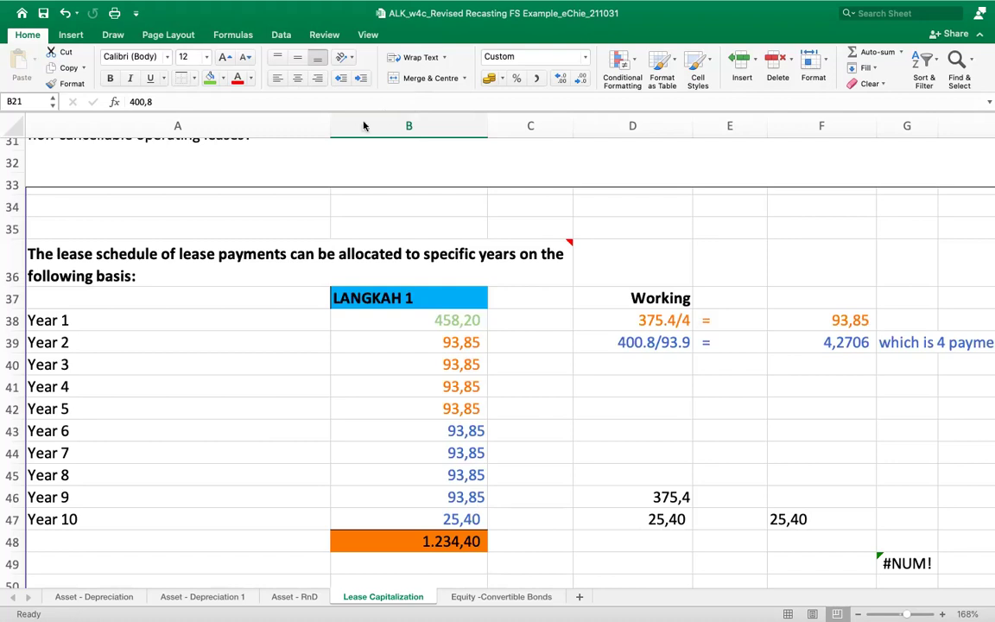
Circle the Year 5 payment, number the payments 1 to 5 alongside, and bracket Years 2 to 5 with a 4
{"action": "mouse_move", "coordinate": [440, 399]}
{"action": "left_mouse_down"}
{"action": "mouse_move", "coordinate": [488, 395]}
{"action": "mouse_move", "coordinate": [449, 417]}
{"action": "mouse_move", "coordinate": [437, 403]}
{"action": "left_mouse_up"}
{"action": "mouse_move", "coordinate": [506, 313]}
{"action": "left_mouse_down"}
{"action": "mouse_move", "coordinate": [520, 346]}
{"action": "mouse_move", "coordinate": [513, 385]}
{"action": "mouse_move", "coordinate": [522, 391]}
{"action": "mouse_move", "coordinate": [522, 420]}
{"action": "left_mouse_up"}
{"action": "mouse_move", "coordinate": [525, 339]}
{"action": "left_mouse_down"}
{"action": "mouse_move", "coordinate": [540, 342]}
{"action": "mouse_move", "coordinate": [533, 413]}
{"action": "left_mouse_up"}
{"action": "mouse_move", "coordinate": [562, 376]}
{"action": "left_mouse_down"}
{"action": "mouse_move", "coordinate": [591, 364]}
{"action": "mouse_move", "coordinate": [583, 395]}
{"action": "left_mouse_up"}
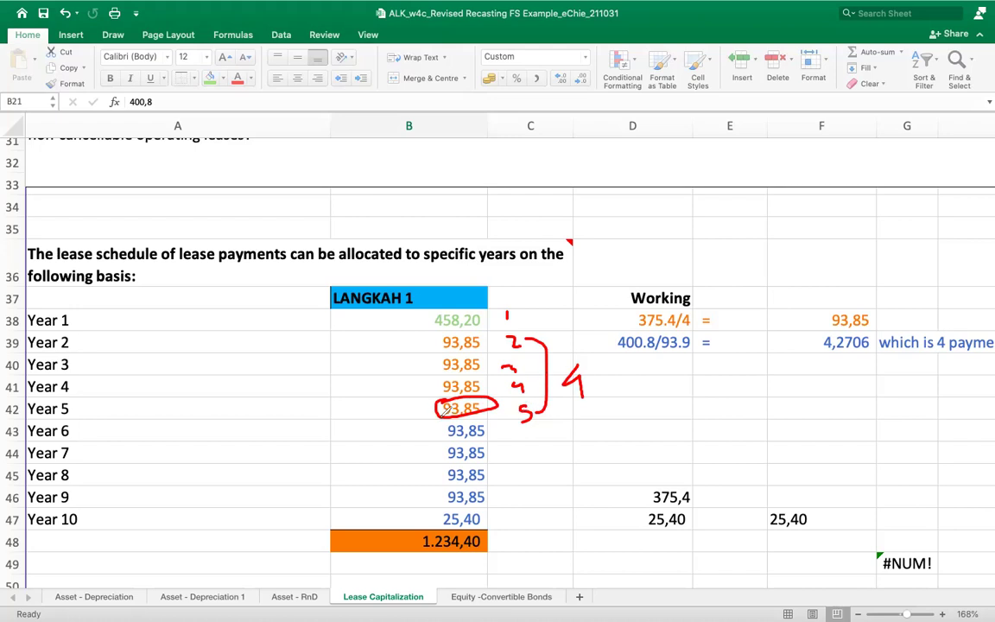
Link the Year 6 payment to the 400.8/93.9 working with an arrow, circle 400.8 and 4,2706, and write 4 below
{"action": "mouse_move", "coordinate": [494, 426]}
{"action": "left_mouse_down"}
{"action": "mouse_move", "coordinate": [711, 359]}
{"action": "mouse_move", "coordinate": [689, 355]}
{"action": "mouse_move", "coordinate": [691, 363]}
{"action": "left_mouse_up"}
{"action": "mouse_move", "coordinate": [640, 322]}
{"action": "left_mouse_down"}
{"action": "mouse_move", "coordinate": [629, 330]}
{"action": "mouse_move", "coordinate": [644, 370]}
{"action": "mouse_move", "coordinate": [645, 320]}
{"action": "left_mouse_up"}
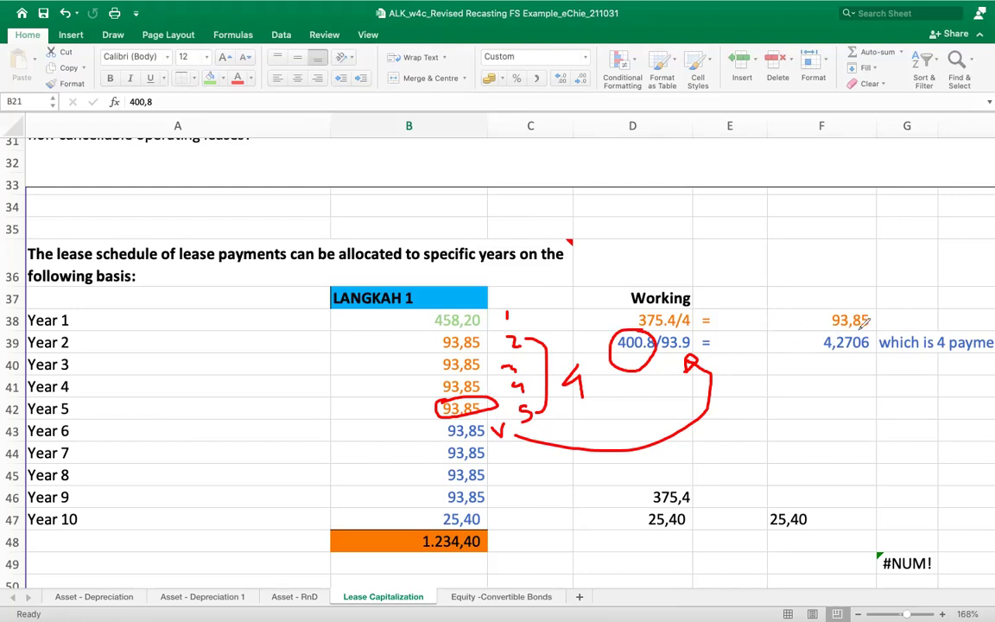
{"action": "left_click_drag", "start_coordinate": [862, 332], "coordinate": [867, 333]}
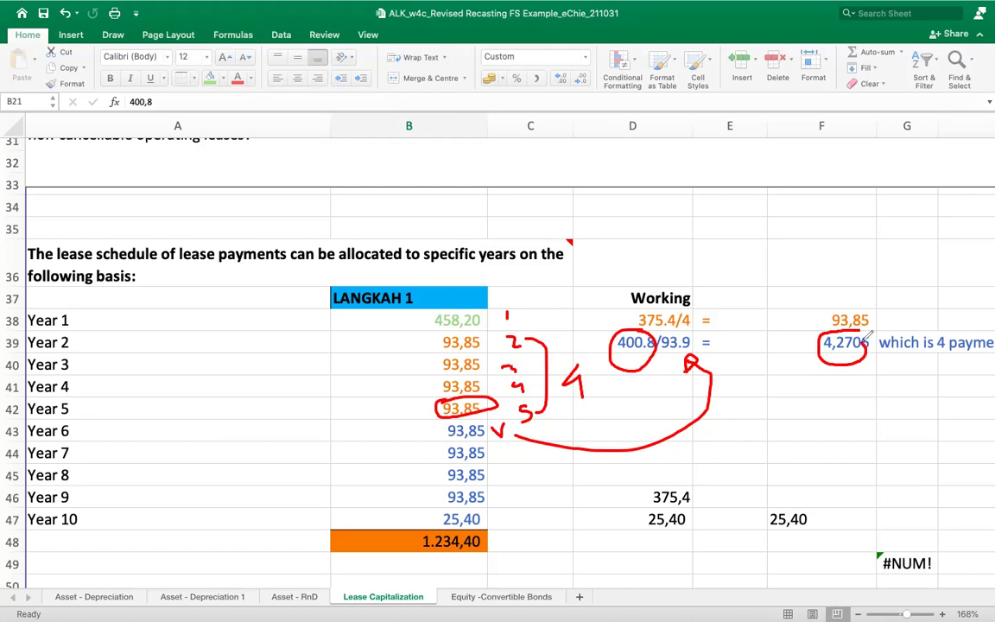
{"action": "left_click_drag", "start_coordinate": [809, 396], "coordinate": [817, 423]}
Tick the Year 6 to Year 9 payments, circle the Year 10 payment, and write its calculation 400.8 - (93.85 x 4)
{"action": "mouse_move", "coordinate": [403, 435]}
{"action": "left_mouse_down"}
{"action": "mouse_move", "coordinate": [419, 433]}
{"action": "mouse_move", "coordinate": [423, 446]}
{"action": "mouse_move", "coordinate": [428, 521]}
{"action": "mouse_move", "coordinate": [500, 514]}
{"action": "mouse_move", "coordinate": [471, 508]}
{"action": "left_mouse_up"}
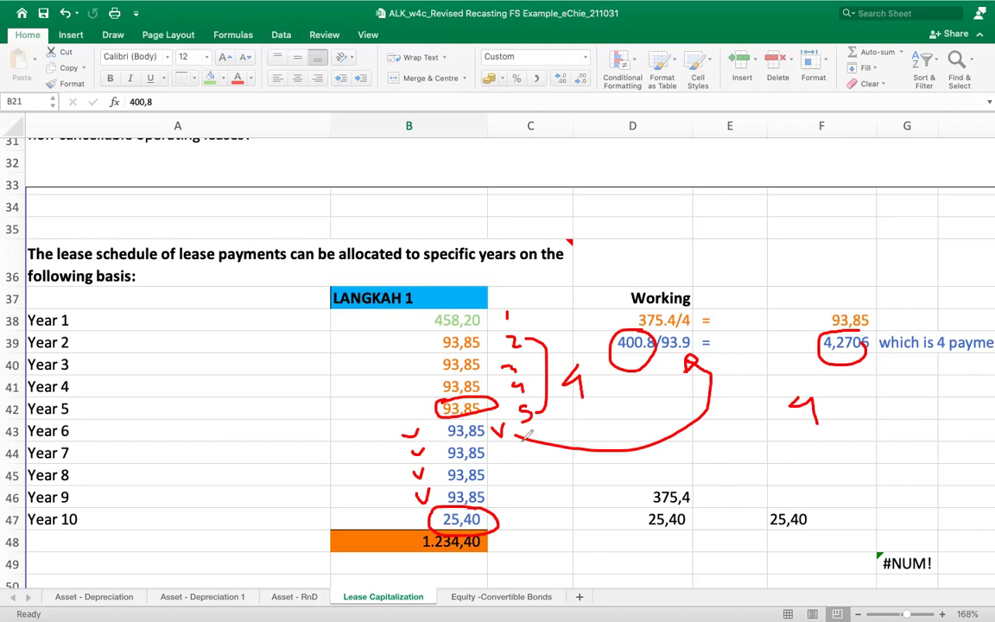
{"action": "mouse_move", "coordinate": [533, 467]}
{"action": "left_mouse_down"}
{"action": "mouse_move", "coordinate": [591, 476]}
{"action": "mouse_move", "coordinate": [693, 459]}
{"action": "mouse_move", "coordinate": [701, 479]}
{"action": "mouse_move", "coordinate": [736, 463]}
{"action": "mouse_move", "coordinate": [731, 476]}
{"action": "mouse_move", "coordinate": [750, 477]}
{"action": "left_mouse_up"}
{"action": "mouse_move", "coordinate": [760, 471]}
{"action": "left_mouse_down"}
{"action": "mouse_move", "coordinate": [758, 480]}
{"action": "mouse_move", "coordinate": [798, 456]}
{"action": "mouse_move", "coordinate": [796, 466]}
{"action": "mouse_move", "coordinate": [890, 438]}
{"action": "mouse_move", "coordinate": [883, 453]}
{"action": "left_mouse_up"}
{"action": "left_click_drag", "start_coordinate": [889, 413], "coordinate": [886, 447]}
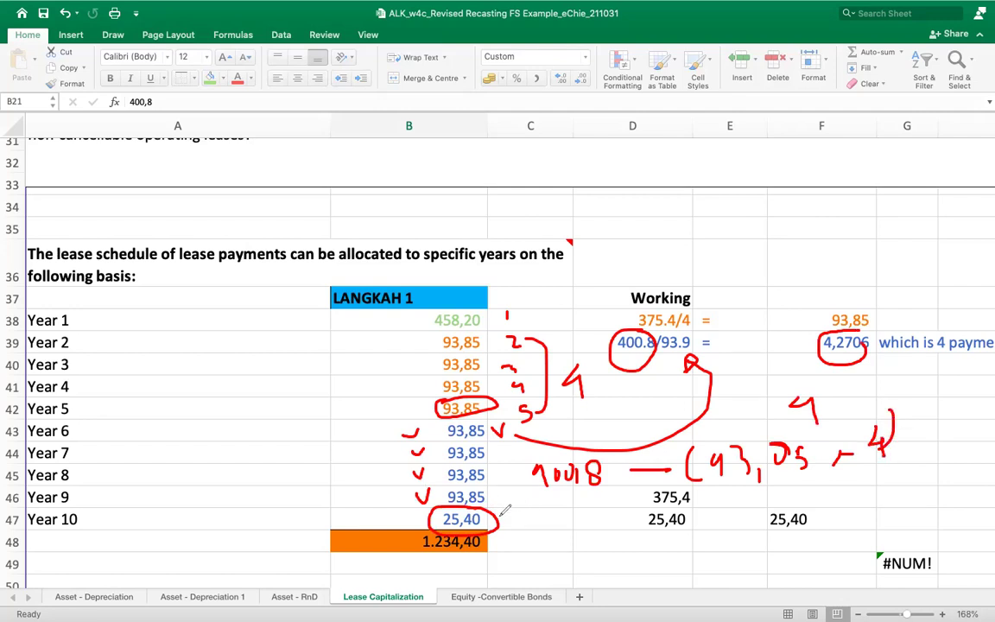
Draw an arrow down the Year 1 to Year 10 payments, compare the schedule with the finance lease table, and clear the pen marks
{"action": "mouse_move", "coordinate": [364, 327]}
{"action": "left_mouse_down"}
{"action": "mouse_move", "coordinate": [363, 524]}
{"action": "mouse_move", "coordinate": [373, 512]}
{"action": "left_mouse_up"}
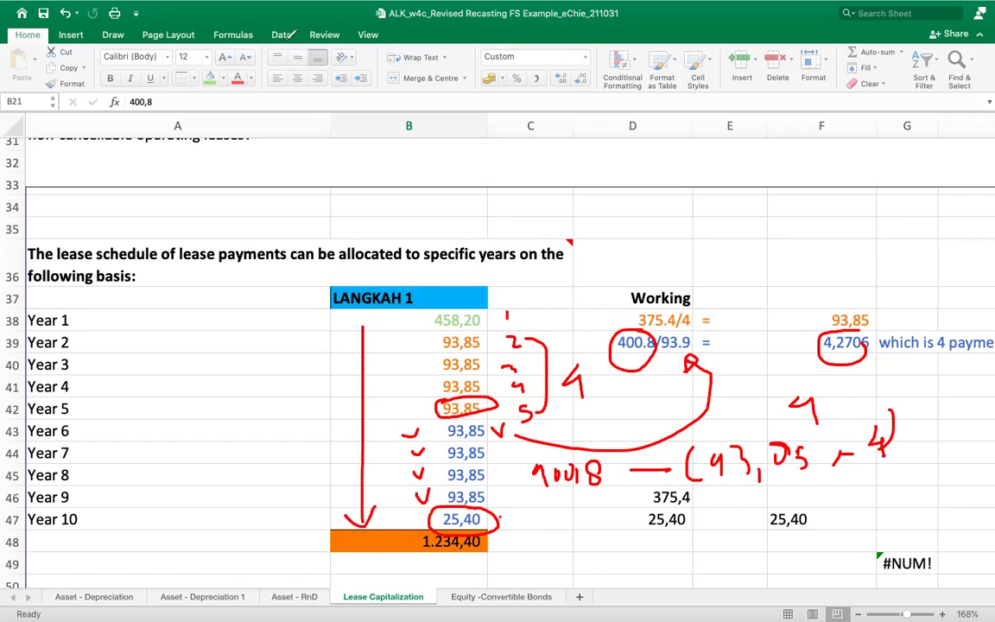
{"action": "scroll", "coordinate": [318, 229], "scroll_direction": "up", "scroll_amount": 10}
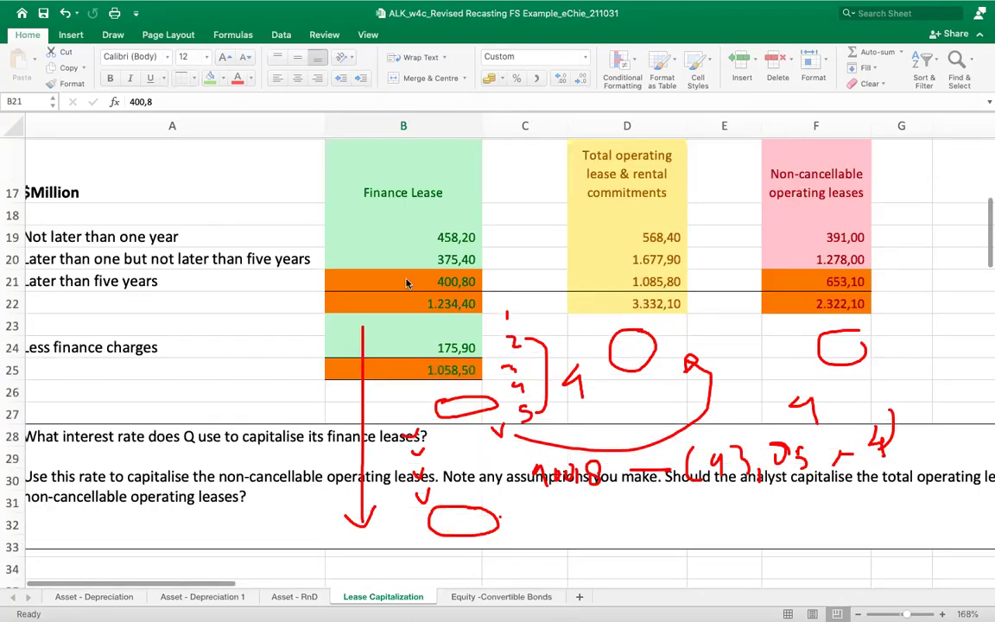
{"action": "scroll", "coordinate": [437, 322], "scroll_direction": "down", "scroll_amount": 3}
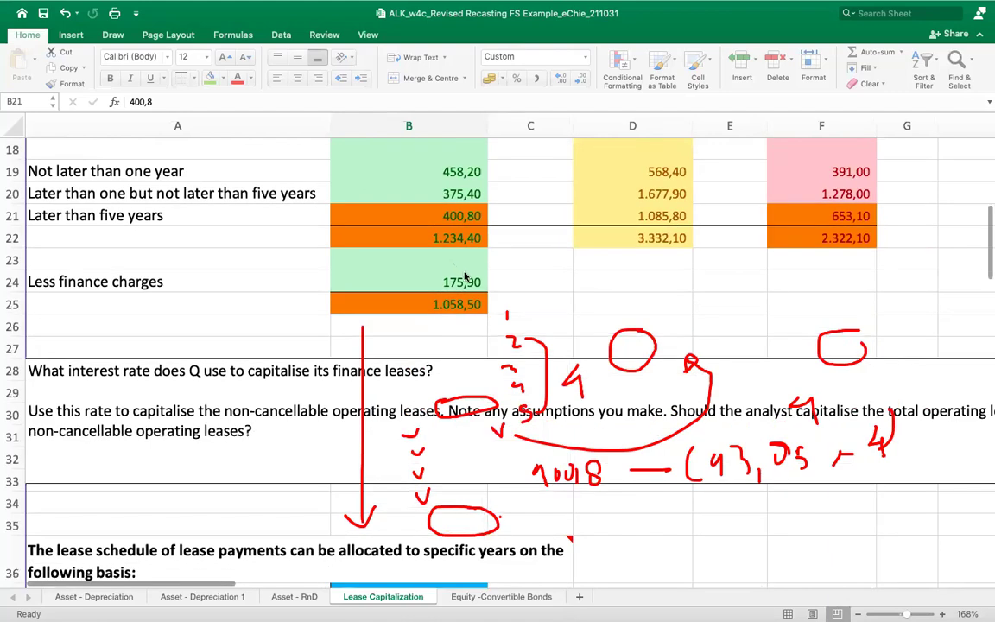
{"action": "scroll", "coordinate": [424, 268], "scroll_direction": "down", "scroll_amount": 2}
{"action": "scroll", "coordinate": [448, 266], "scroll_direction": "down", "scroll_amount": 3}
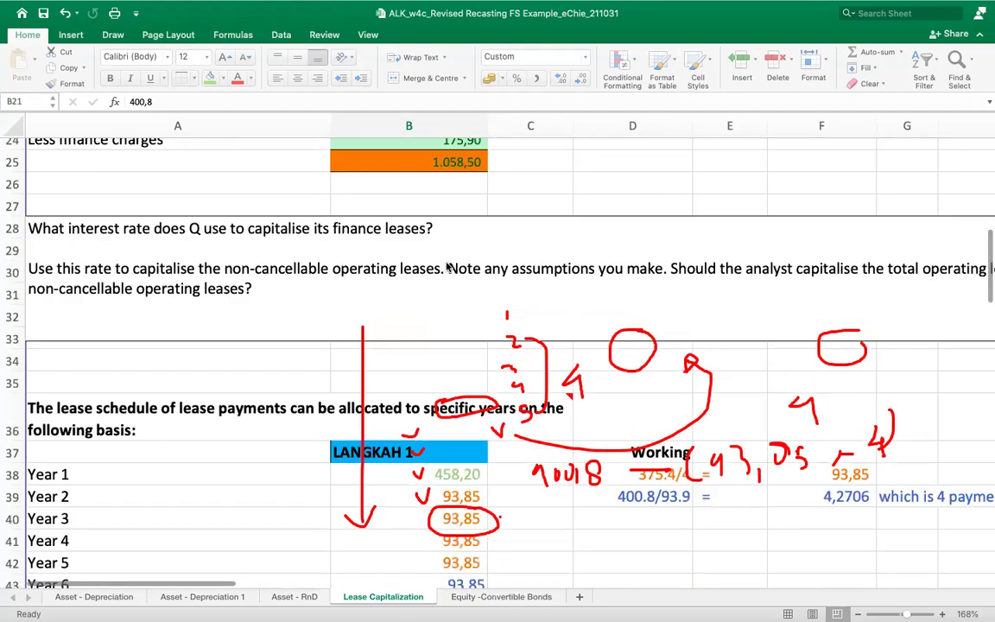
{"action": "scroll", "coordinate": [448, 267], "scroll_direction": "down", "scroll_amount": 5}
{"action": "scroll", "coordinate": [447, 266], "scroll_direction": "up", "scroll_amount": 1}
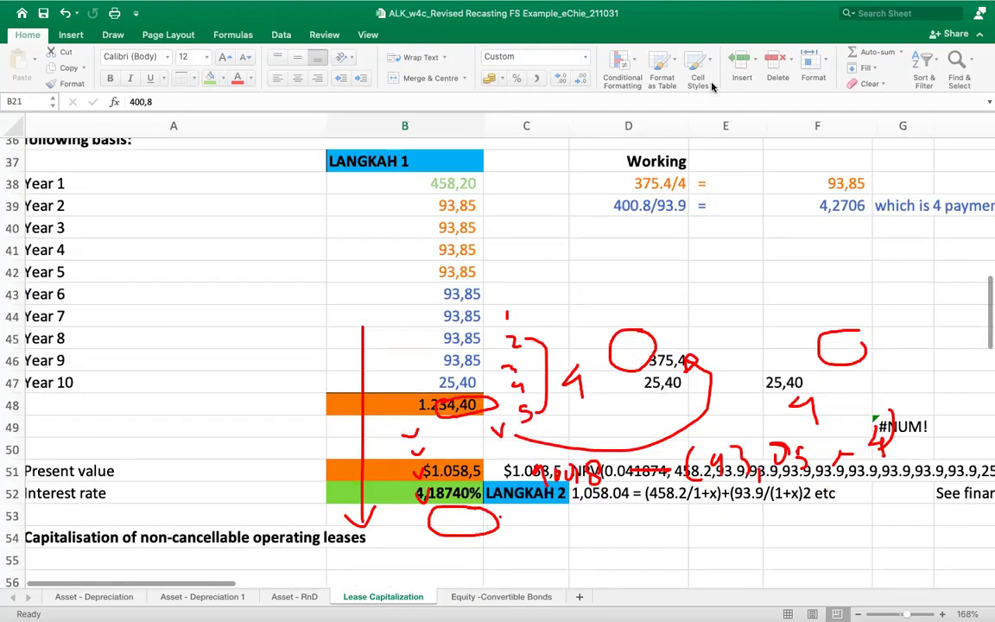
{"action": "key", "text": "Escape"}
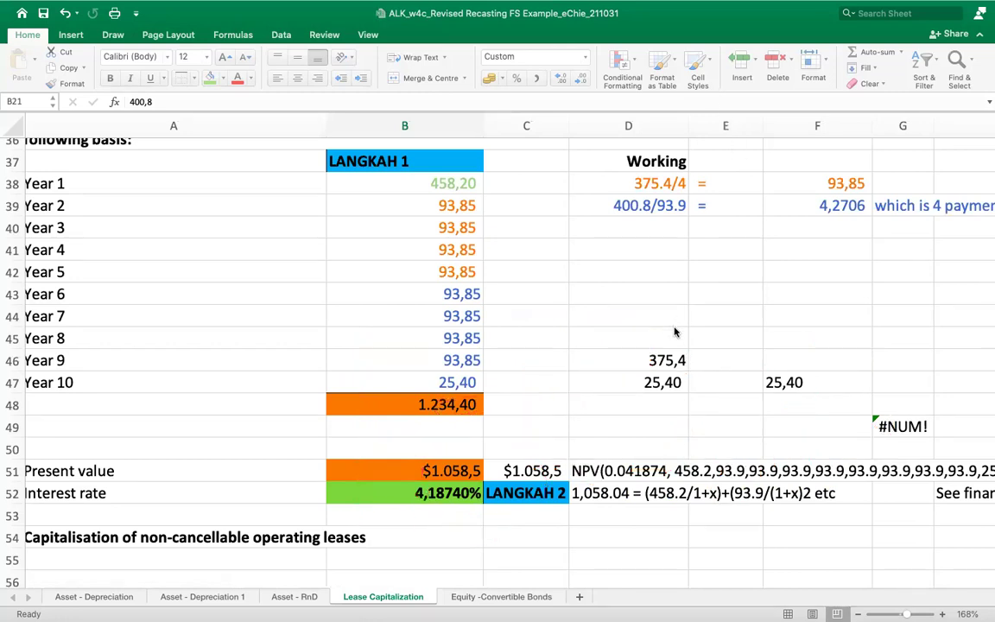
Examine the finance lease amount net of finance charges in B25 and compare it with the present value formula in B51
{"action": "left_click", "coordinate": [524, 400]}
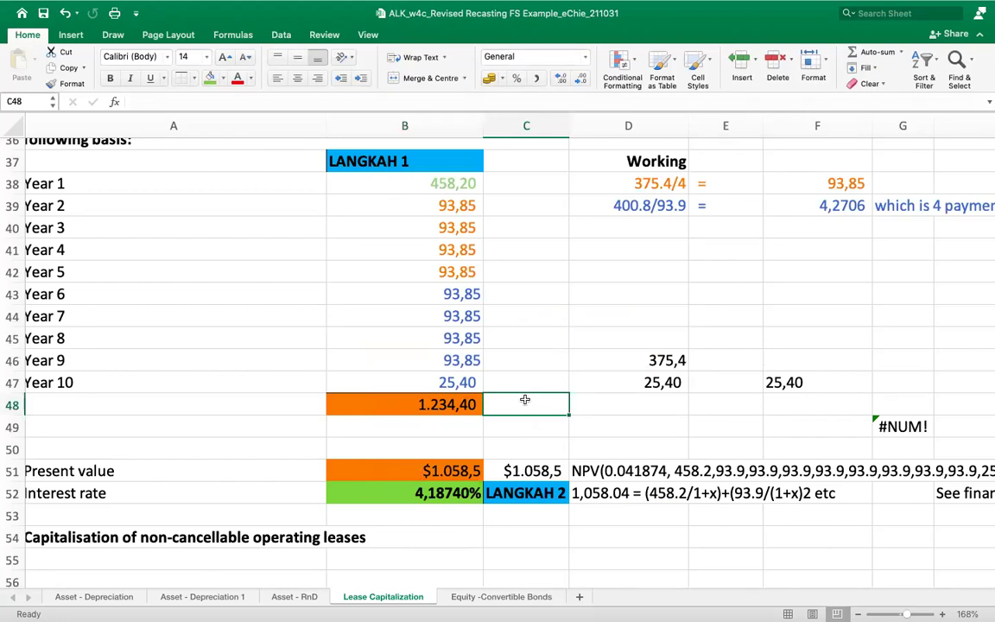
{"action": "scroll", "coordinate": [524, 399], "scroll_direction": "up", "scroll_amount": 10}
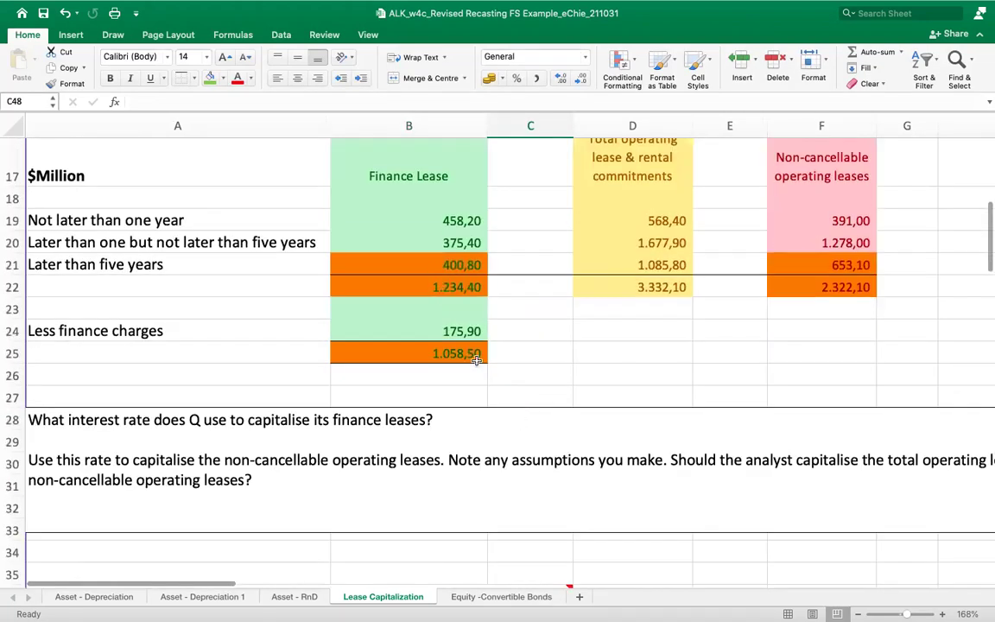
{"action": "left_click", "coordinate": [468, 349]}
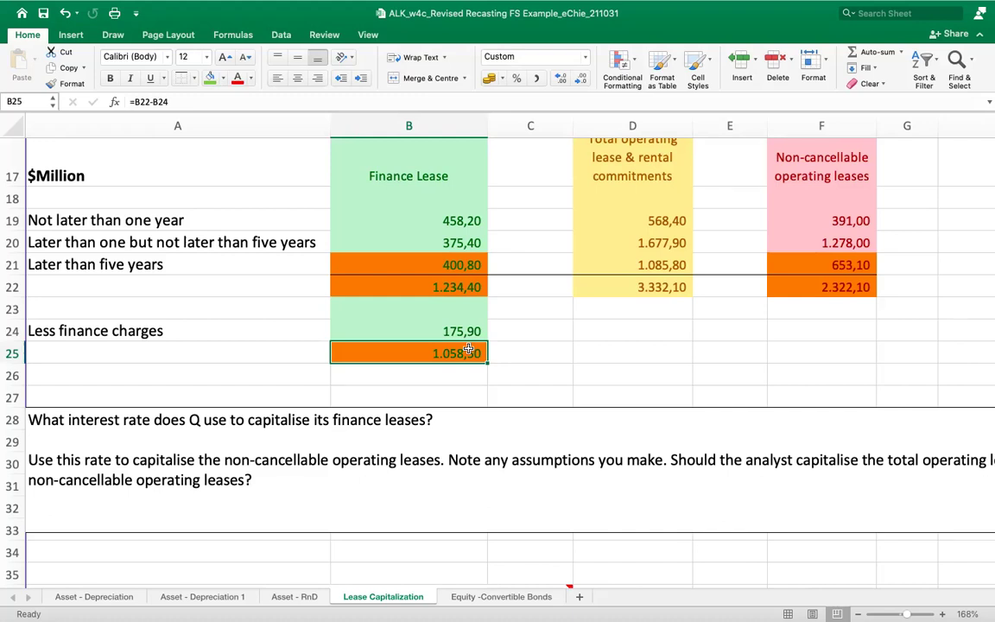
{"action": "scroll", "coordinate": [468, 349], "scroll_direction": "down", "scroll_amount": 10}
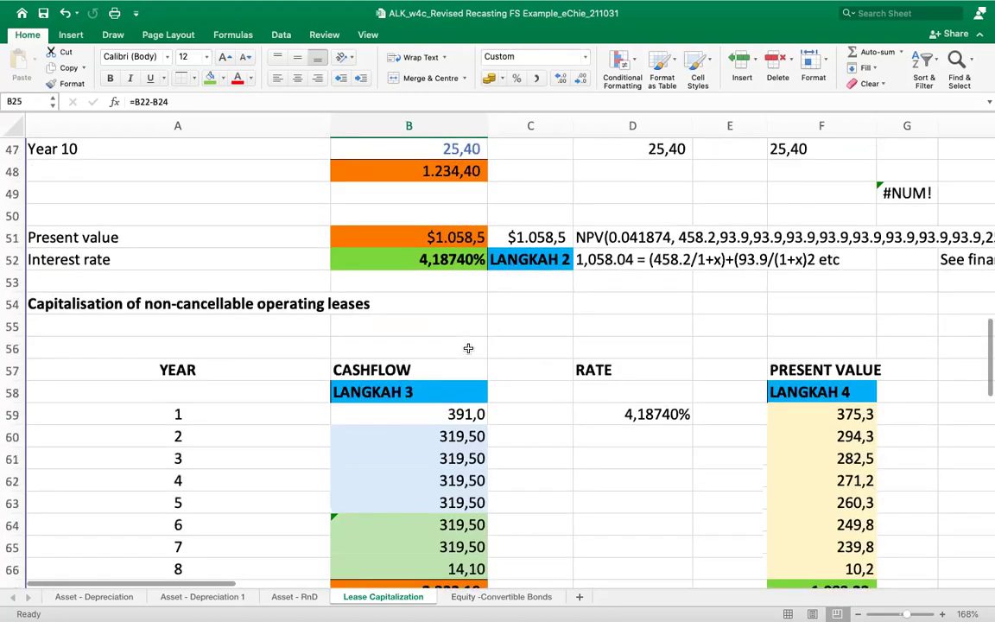
{"action": "scroll", "coordinate": [468, 348], "scroll_direction": "up", "scroll_amount": 1}
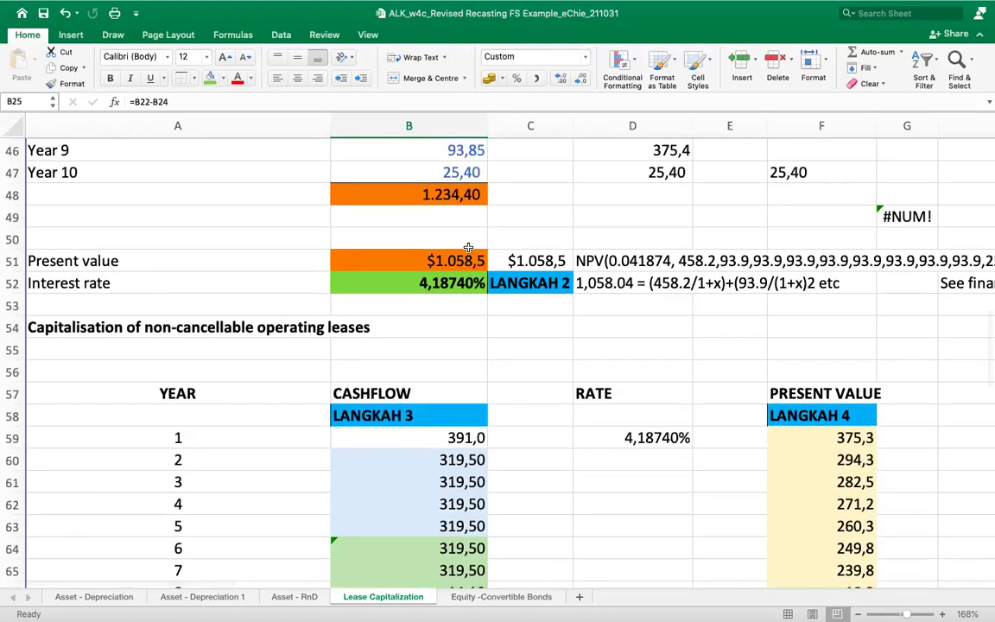
{"action": "scroll", "coordinate": [453, 257], "scroll_direction": "up", "scroll_amount": 10}
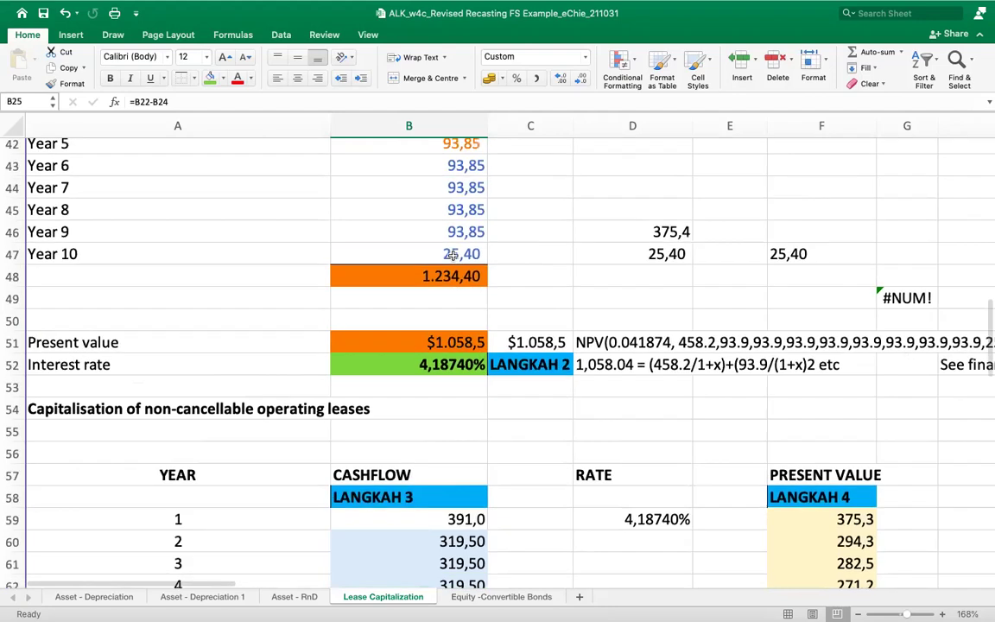
{"action": "scroll", "coordinate": [452, 257], "scroll_direction": "down", "scroll_amount": 8}
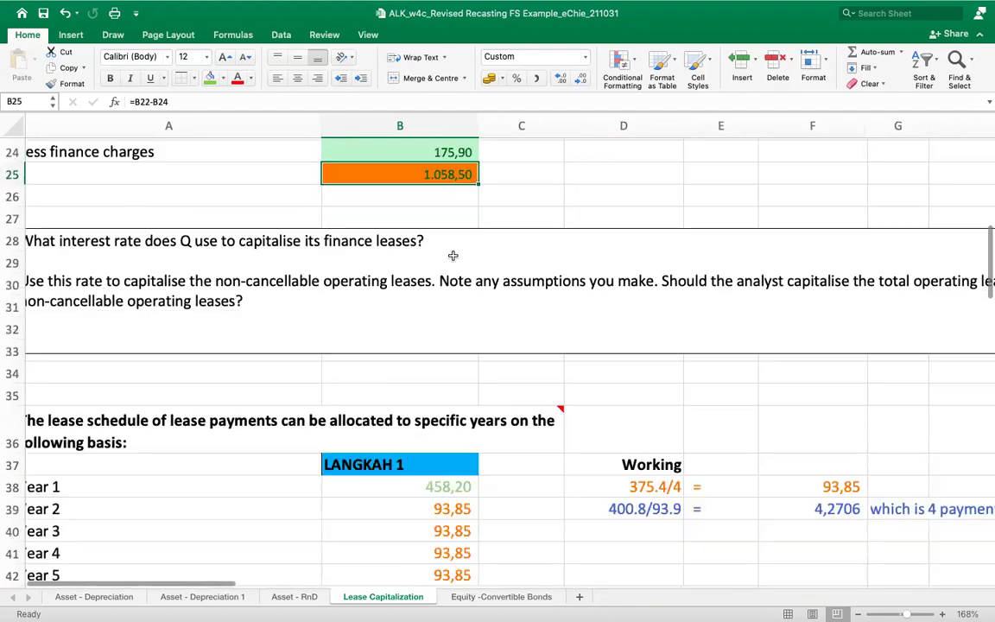
{"action": "left_click", "coordinate": [449, 363]}
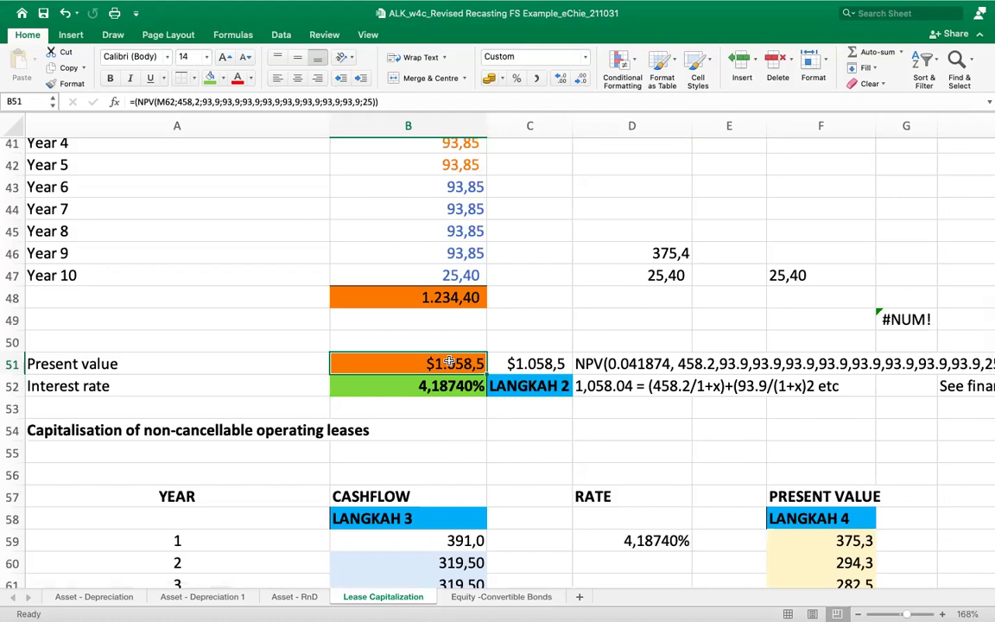
Mark year 0 with arcs from Years 1 to 3, write 1058, and link the circled Year 1 payment to it
{"action": "scroll", "coordinate": [451, 295], "scroll_direction": "up", "scroll_amount": 5}
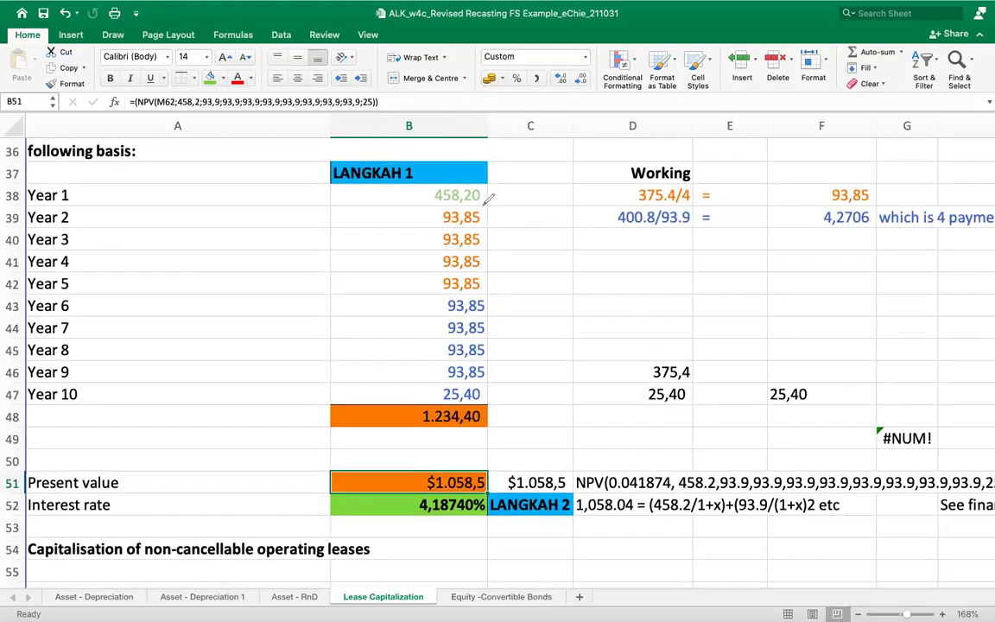
{"action": "mouse_move", "coordinate": [76, 167]}
{"action": "left_mouse_down"}
{"action": "mouse_move", "coordinate": [111, 198]}
{"action": "mouse_move", "coordinate": [145, 200]}
{"action": "mouse_move", "coordinate": [112, 221]}
{"action": "mouse_move", "coordinate": [131, 177]}
{"action": "left_mouse_up"}
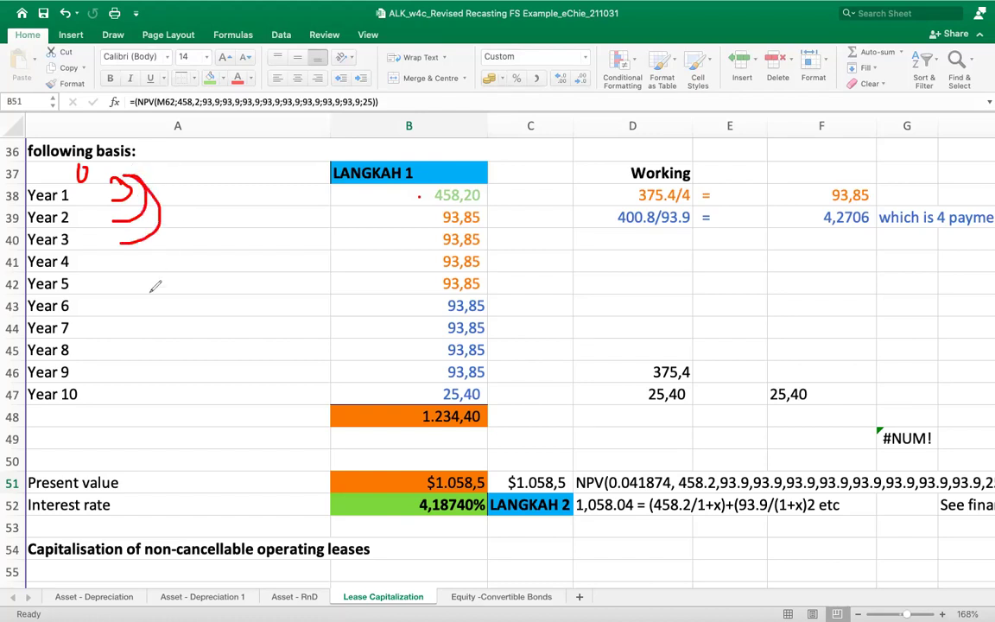
{"action": "mouse_move", "coordinate": [194, 157]}
{"action": "left_mouse_down"}
{"action": "mouse_move", "coordinate": [195, 176]}
{"action": "mouse_move", "coordinate": [207, 161]}
{"action": "mouse_move", "coordinate": [220, 177]}
{"action": "mouse_move", "coordinate": [245, 157]}
{"action": "left_mouse_up"}
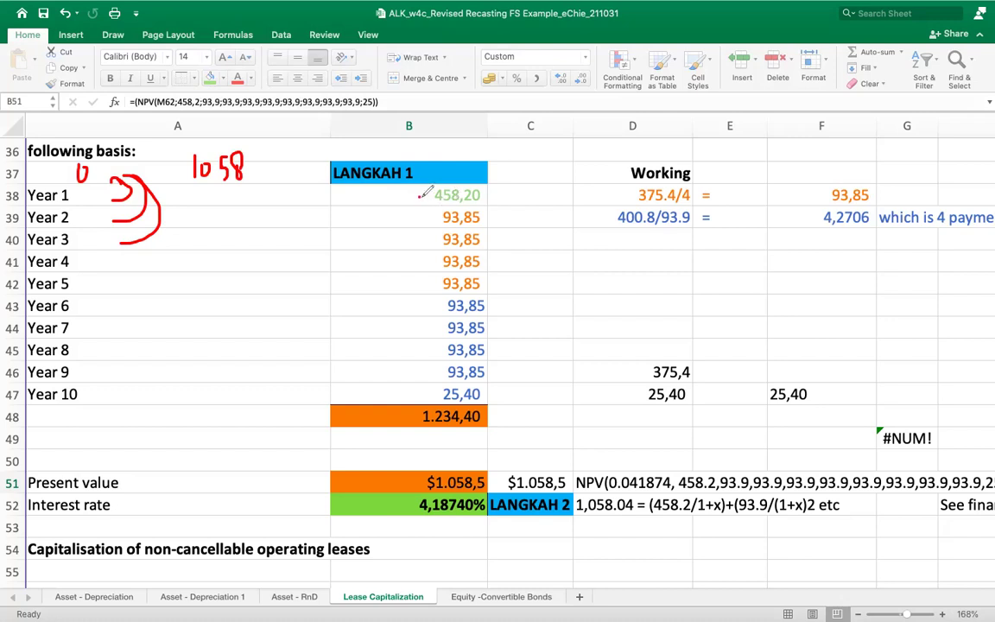
{"action": "mouse_move", "coordinate": [458, 172]}
{"action": "left_mouse_down"}
{"action": "mouse_move", "coordinate": [471, 204]}
{"action": "mouse_move", "coordinate": [447, 181]}
{"action": "mouse_move", "coordinate": [268, 169]}
{"action": "left_mouse_up"}
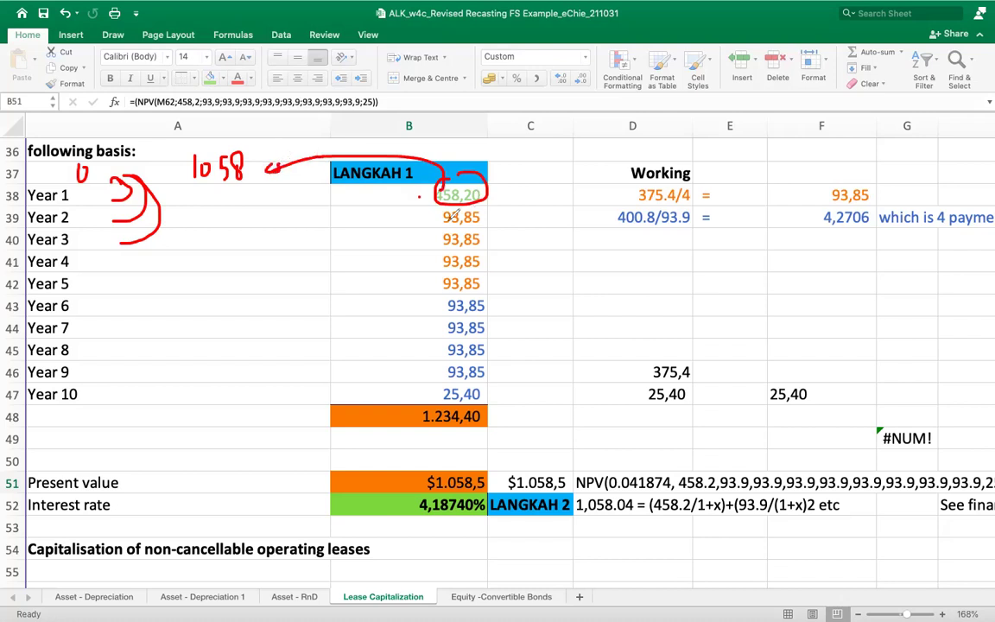
Circle the payments after Year 1, draw arrows from them and Year 10 back to the start, and clear the pen marks
{"action": "mouse_move", "coordinate": [452, 210]}
{"action": "left_mouse_down"}
{"action": "mouse_move", "coordinate": [531, 335]}
{"action": "mouse_move", "coordinate": [488, 186]}
{"action": "left_mouse_up"}
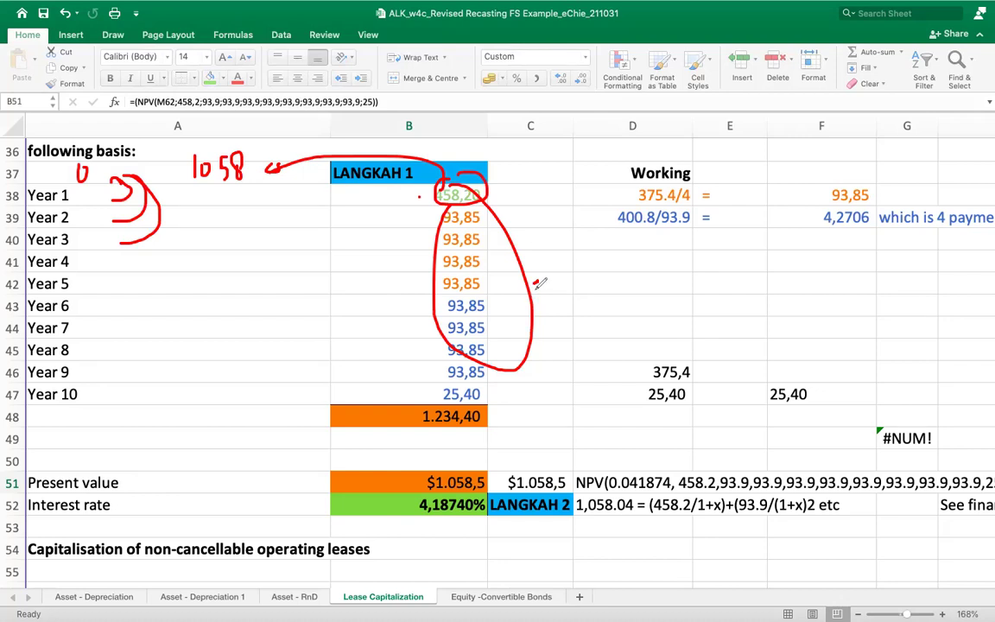
{"action": "mouse_move", "coordinate": [537, 291]}
{"action": "left_mouse_down"}
{"action": "mouse_move", "coordinate": [571, 259]}
{"action": "mouse_move", "coordinate": [561, 196]}
{"action": "mouse_move", "coordinate": [525, 190]}
{"action": "mouse_move", "coordinate": [533, 182]}
{"action": "left_mouse_up"}
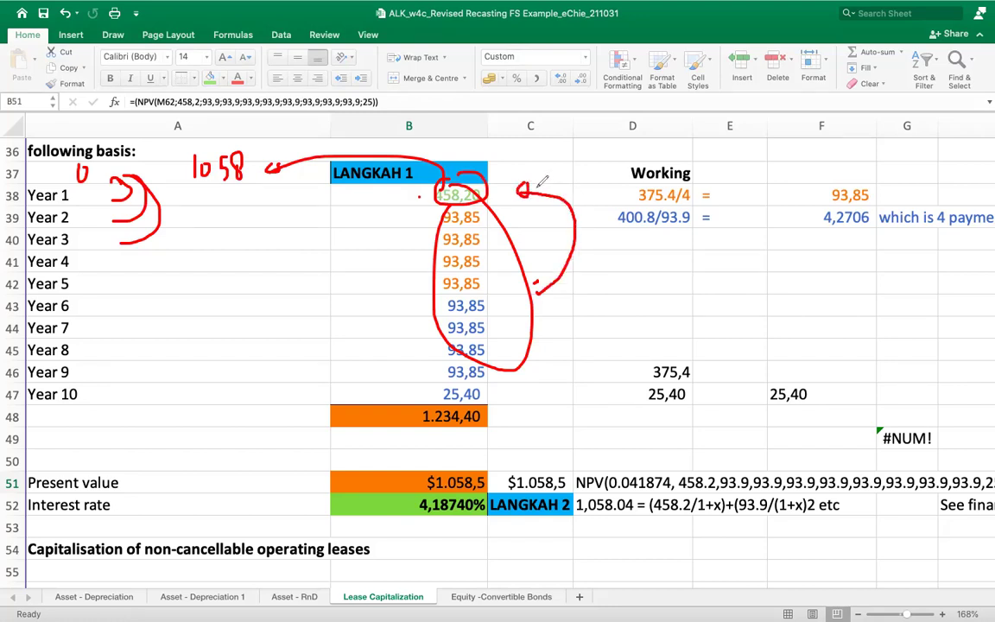
{"action": "mouse_move", "coordinate": [539, 182]}
{"action": "left_mouse_down"}
{"action": "mouse_move", "coordinate": [566, 161]}
{"action": "mouse_move", "coordinate": [547, 151]}
{"action": "left_mouse_up"}
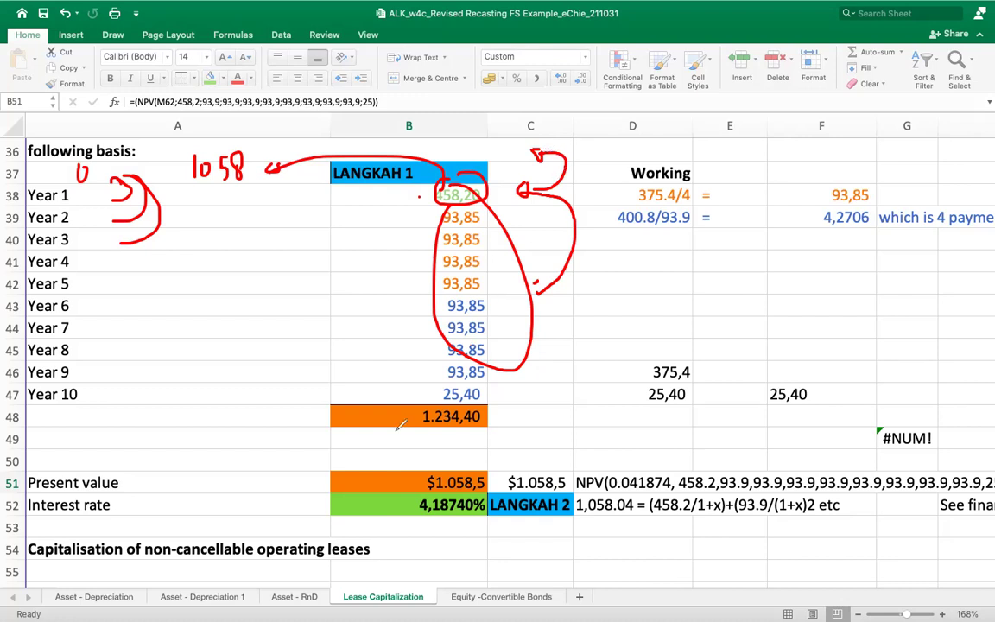
{"action": "mouse_move", "coordinate": [427, 401]}
{"action": "left_mouse_down"}
{"action": "mouse_move", "coordinate": [327, 226]}
{"action": "mouse_move", "coordinate": [390, 200]}
{"action": "mouse_move", "coordinate": [396, 173]}
{"action": "left_mouse_up"}
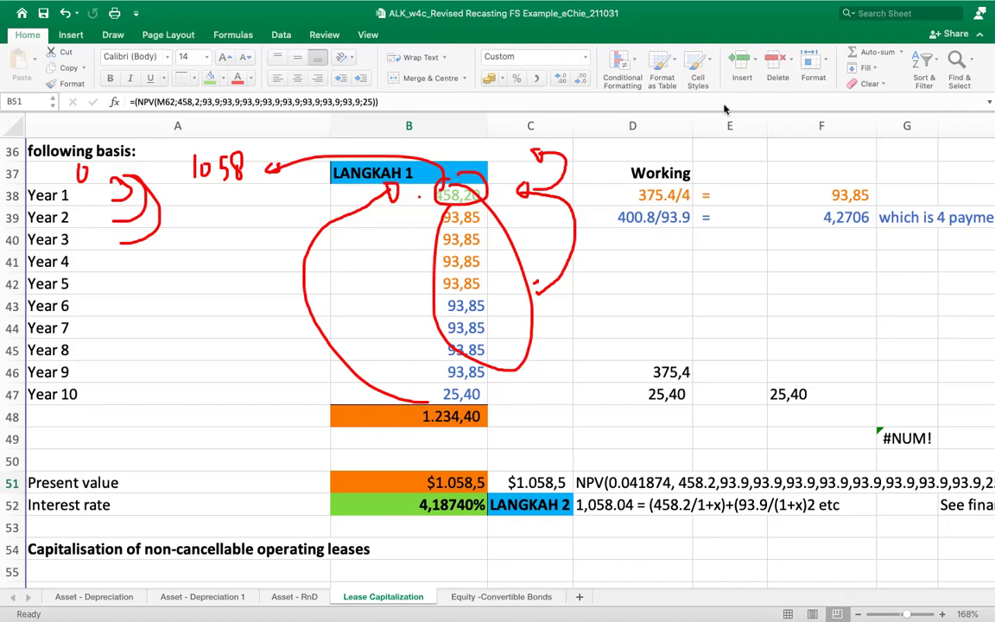
{"action": "key", "text": "Escape"}
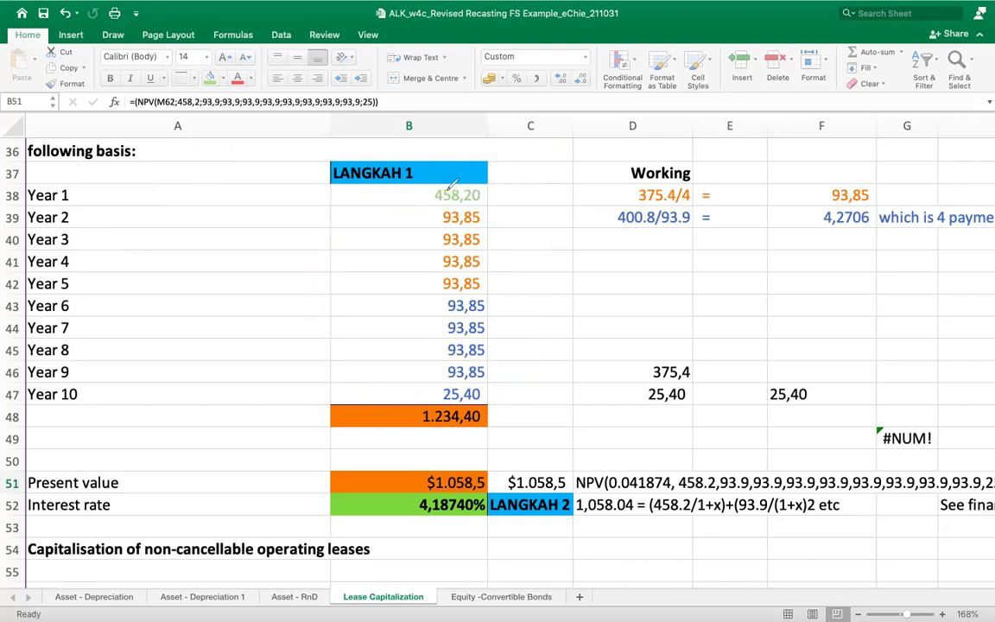
Draw upward arcs beside the Year 1 to Year 5 rows to illustrate discounting each payment back to the present
{"action": "mouse_move", "coordinate": [154, 188]}
{"action": "left_mouse_down"}
{"action": "mouse_move", "coordinate": [173, 181]}
{"action": "mouse_move", "coordinate": [179, 163]}
{"action": "left_mouse_up"}
{"action": "left_click_drag", "start_coordinate": [158, 214], "coordinate": [197, 171]}
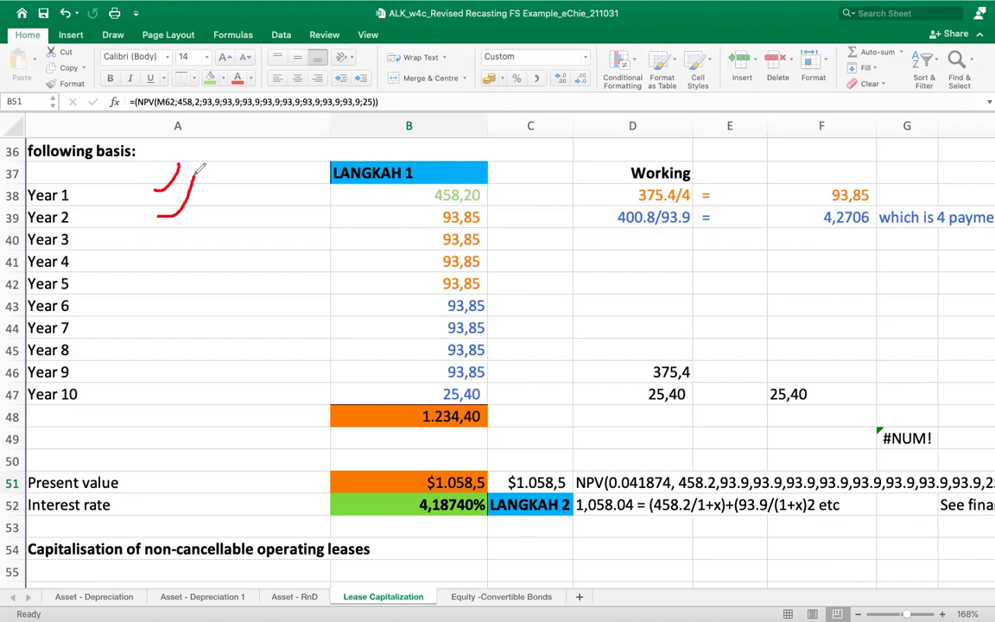
{"action": "left_click_drag", "start_coordinate": [164, 242], "coordinate": [216, 197]}
{"action": "mouse_move", "coordinate": [168, 268]}
{"action": "left_mouse_down"}
{"action": "mouse_move", "coordinate": [222, 245]}
{"action": "mouse_move", "coordinate": [231, 204]}
{"action": "left_mouse_up"}
{"action": "left_click_drag", "start_coordinate": [171, 290], "coordinate": [222, 256]}
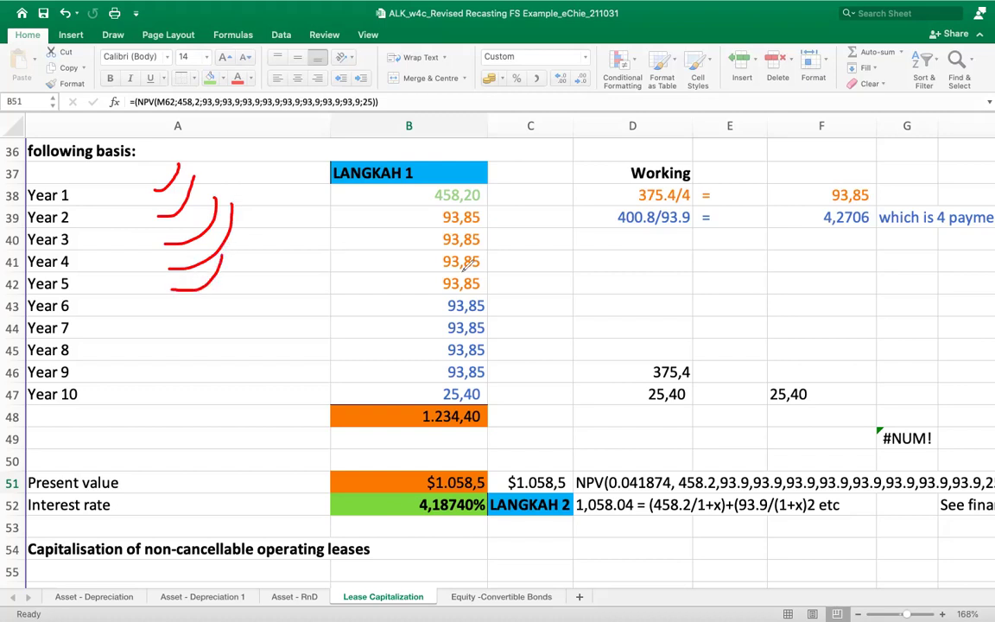
Circle 458.2 in the present value equation and put pen marks beside the year rows from Year 1 down to Year 9
{"action": "mouse_move", "coordinate": [696, 496]}
{"action": "left_mouse_down"}
{"action": "mouse_move", "coordinate": [652, 515]}
{"action": "mouse_move", "coordinate": [704, 503]}
{"action": "left_mouse_up"}
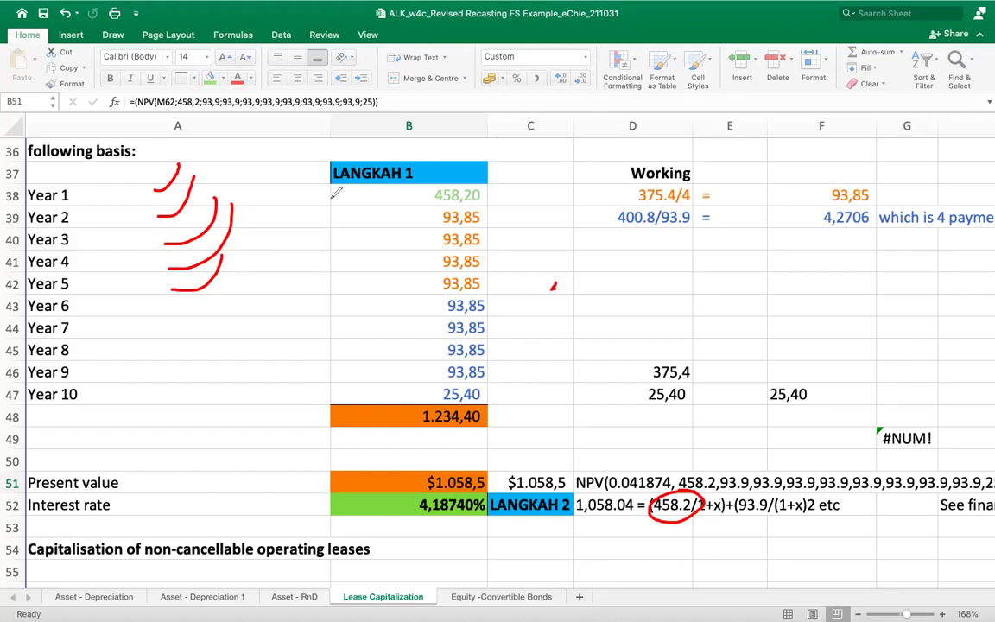
{"action": "mouse_move", "coordinate": [85, 193]}
{"action": "left_mouse_down"}
{"action": "mouse_move", "coordinate": [103, 195]}
{"action": "mouse_move", "coordinate": [111, 180]}
{"action": "left_mouse_up"}
{"action": "mouse_move", "coordinate": [80, 216]}
{"action": "left_mouse_down"}
{"action": "mouse_move", "coordinate": [99, 208]}
{"action": "mouse_move", "coordinate": [100, 264]}
{"action": "left_mouse_up"}
{"action": "left_click_drag", "start_coordinate": [95, 304], "coordinate": [95, 316]}
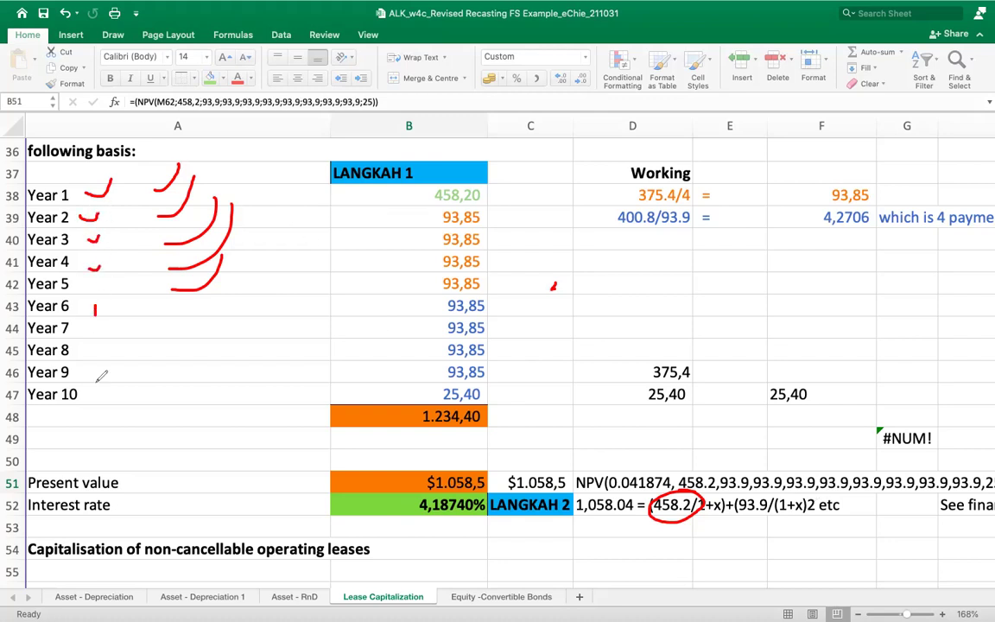
{"action": "left_click_drag", "start_coordinate": [94, 367], "coordinate": [116, 347]}
Write the Year 10 discounting formula 25,40/(1+i)^10 by hand above the present value row, and clear the pen marks
{"action": "mouse_move", "coordinate": [557, 399]}
{"action": "left_mouse_down"}
{"action": "mouse_move", "coordinate": [572, 412]}
{"action": "mouse_move", "coordinate": [590, 403]}
{"action": "mouse_move", "coordinate": [584, 415]}
{"action": "mouse_move", "coordinate": [613, 407]}
{"action": "mouse_move", "coordinate": [620, 425]}
{"action": "left_mouse_up"}
{"action": "left_click_drag", "start_coordinate": [546, 442], "coordinate": [637, 437]}
{"action": "left_click_drag", "start_coordinate": [578, 452], "coordinate": [580, 467]}
{"action": "mouse_move", "coordinate": [598, 456]}
{"action": "left_mouse_down"}
{"action": "mouse_move", "coordinate": [598, 467]}
{"action": "mouse_move", "coordinate": [647, 465]}
{"action": "left_mouse_up"}
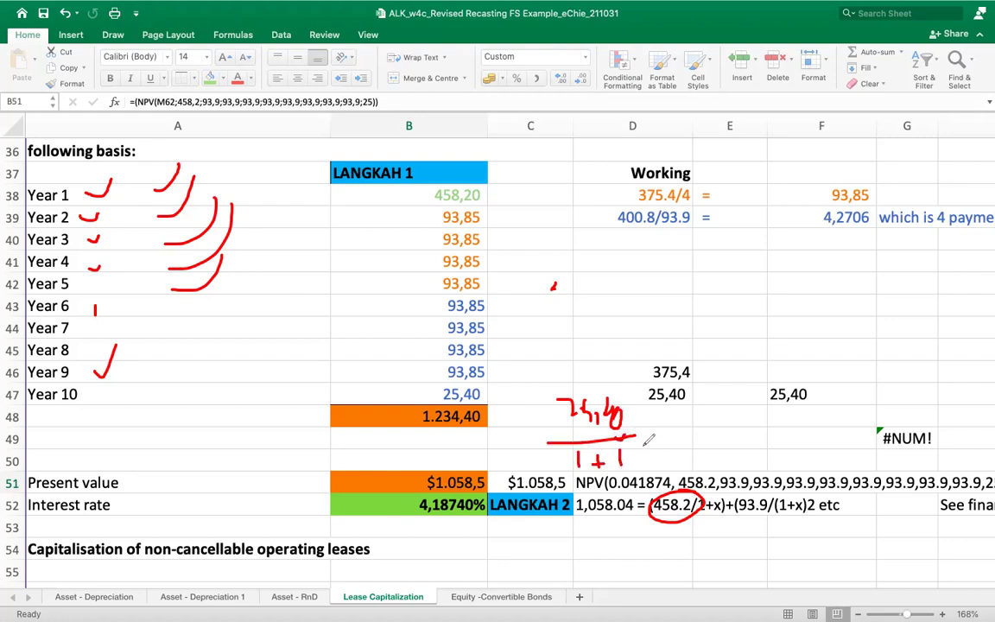
{"action": "left_click_drag", "start_coordinate": [557, 446], "coordinate": [558, 480]}
{"action": "left_click_drag", "start_coordinate": [659, 446], "coordinate": [666, 437]}
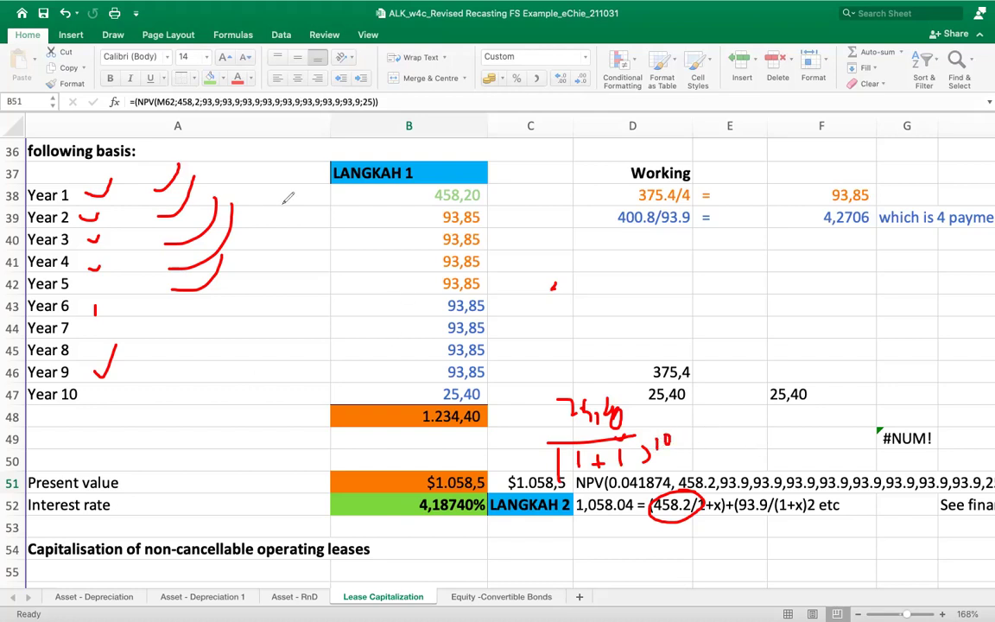
{"action": "mouse_move", "coordinate": [236, 184]}
{"action": "left_mouse_down"}
{"action": "mouse_move", "coordinate": [267, 182]}
{"action": "mouse_move", "coordinate": [235, 415]}
{"action": "left_mouse_up"}
{"action": "mouse_move", "coordinate": [274, 321]}
{"action": "left_mouse_down"}
{"action": "mouse_move", "coordinate": [276, 466]}
{"action": "mouse_move", "coordinate": [314, 499]}
{"action": "left_mouse_up"}
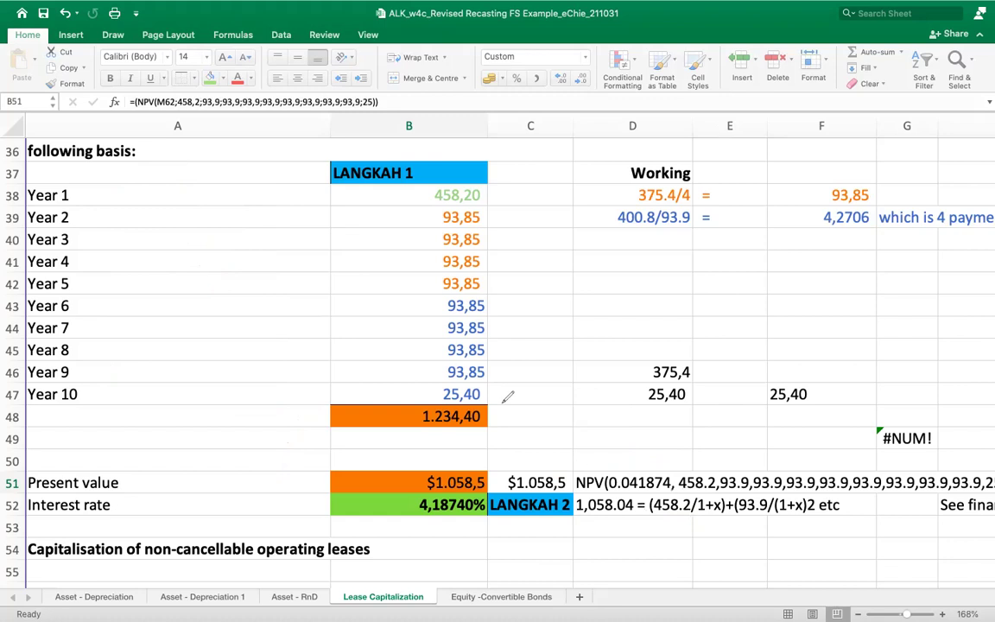
Write the formula NPV = Σ P/(1+i)^n by hand beside the payments, circle the i, and clear the pen marks
{"action": "mouse_move", "coordinate": [544, 286]}
{"action": "left_mouse_down"}
{"action": "mouse_move", "coordinate": [547, 244]}
{"action": "mouse_move", "coordinate": [599, 252]}
{"action": "mouse_move", "coordinate": [627, 270]}
{"action": "mouse_move", "coordinate": [637, 242]}
{"action": "left_mouse_up"}
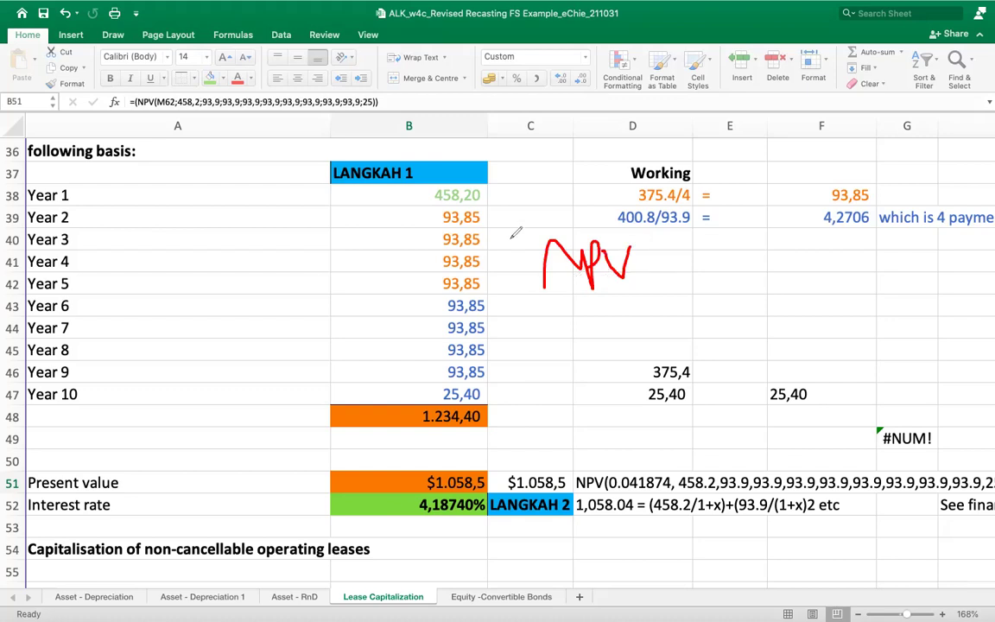
{"action": "left_click_drag", "start_coordinate": [658, 266], "coordinate": [684, 266]}
{"action": "left_click_drag", "start_coordinate": [658, 276], "coordinate": [684, 277]}
{"action": "mouse_move", "coordinate": [722, 244]}
{"action": "left_mouse_down"}
{"action": "mouse_move", "coordinate": [722, 274]}
{"action": "mouse_move", "coordinate": [723, 258]}
{"action": "mouse_move", "coordinate": [768, 283]}
{"action": "left_mouse_up"}
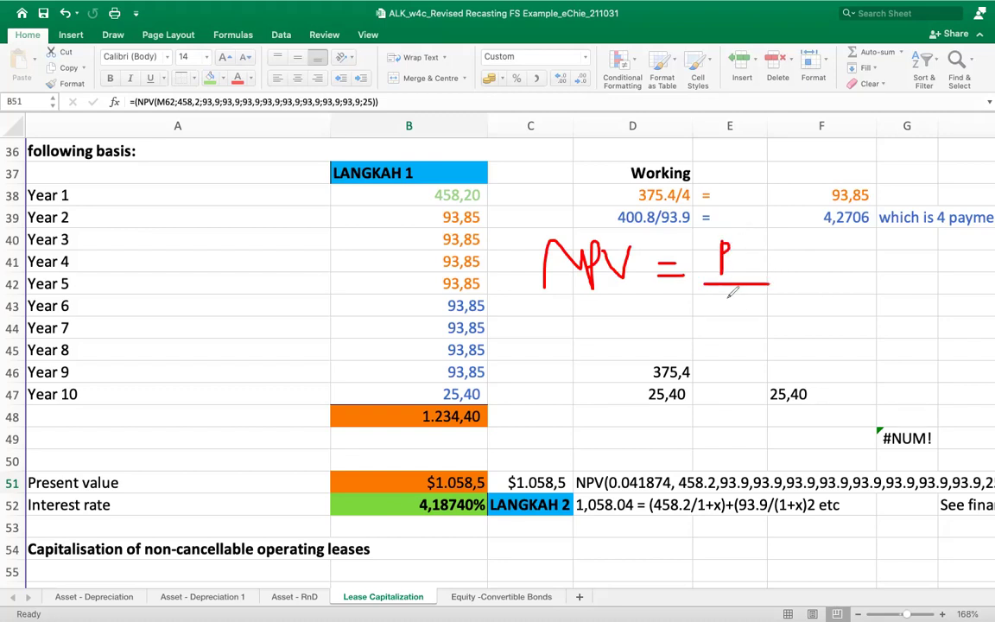
{"action": "mouse_move", "coordinate": [710, 302]}
{"action": "left_mouse_down"}
{"action": "mouse_move", "coordinate": [708, 341]}
{"action": "mouse_move", "coordinate": [752, 324]}
{"action": "mouse_move", "coordinate": [744, 335]}
{"action": "mouse_move", "coordinate": [761, 333]}
{"action": "mouse_move", "coordinate": [768, 303]}
{"action": "mouse_move", "coordinate": [784, 336]}
{"action": "mouse_move", "coordinate": [827, 276]}
{"action": "left_mouse_up"}
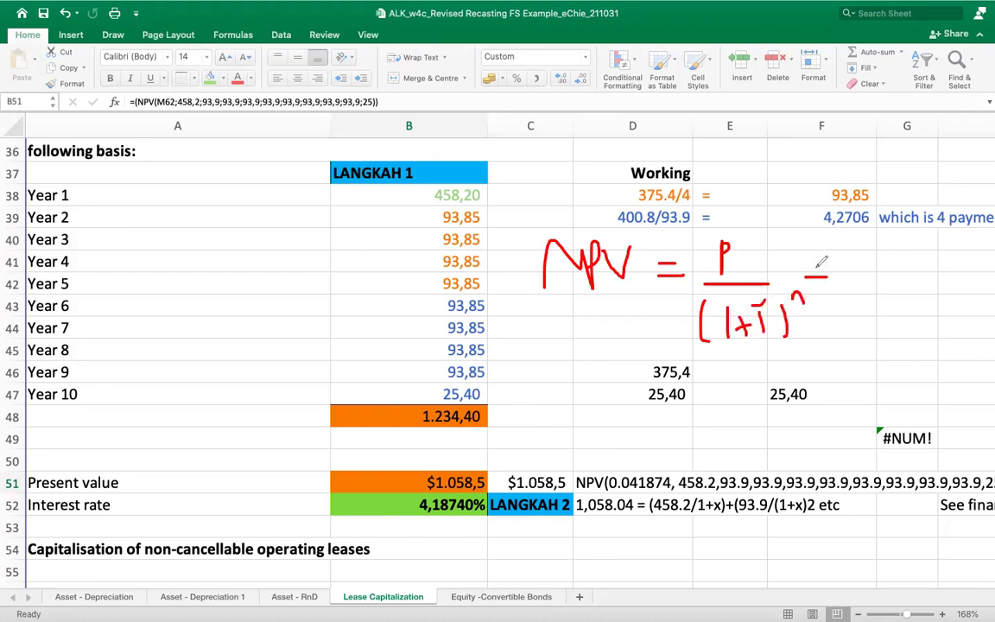
{"action": "left_click_drag", "start_coordinate": [679, 259], "coordinate": [702, 323]}
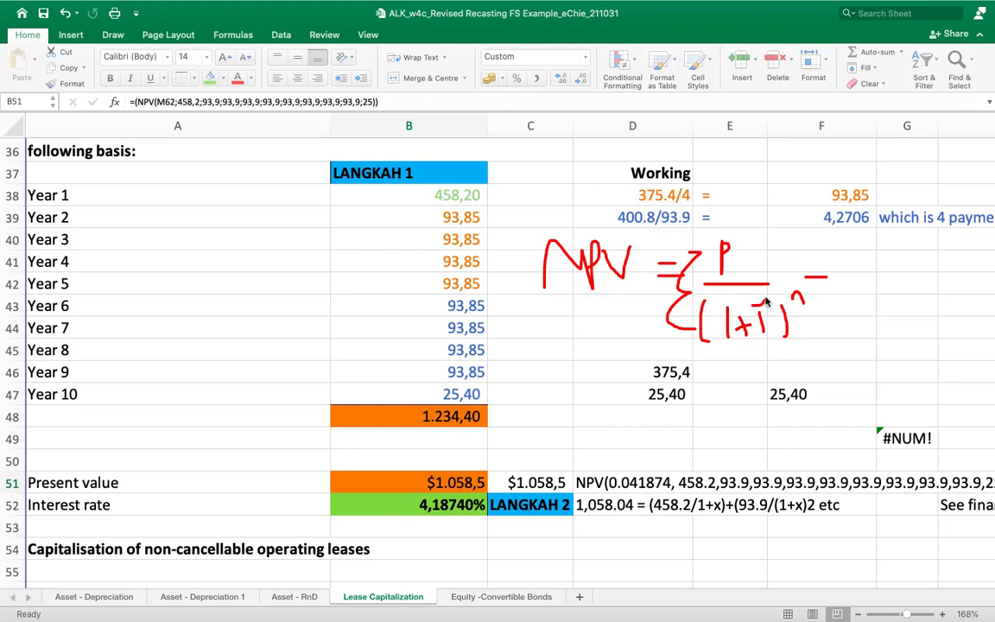
{"action": "left_click_drag", "start_coordinate": [764, 295], "coordinate": [760, 294]}
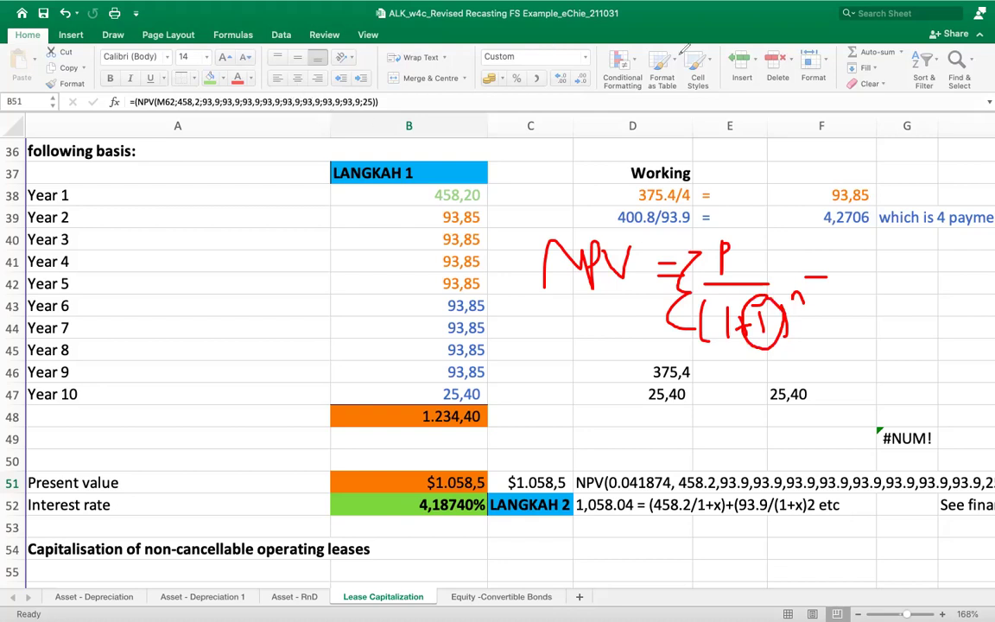
{"action": "key", "text": "Escape"}
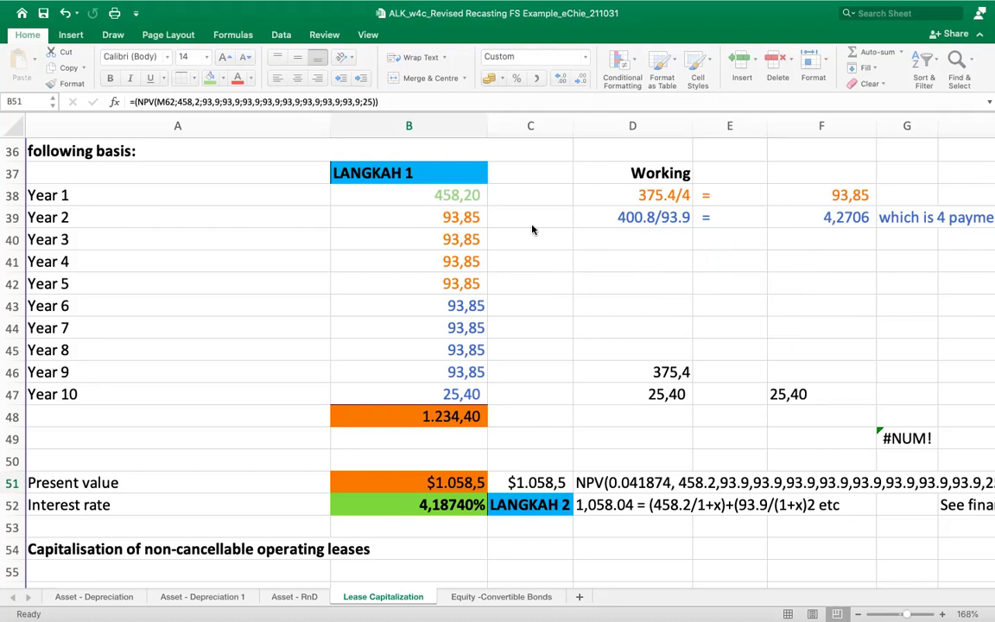
Examine the LANGKAH 2 section with the extrapolation, trial and error, and goal seeker methods for finding the lease interest rate
{"action": "scroll", "coordinate": [626, 268], "scroll_direction": "right", "scroll_amount": 15}
{"action": "scroll", "coordinate": [626, 269], "scroll_direction": "down", "scroll_amount": 3}
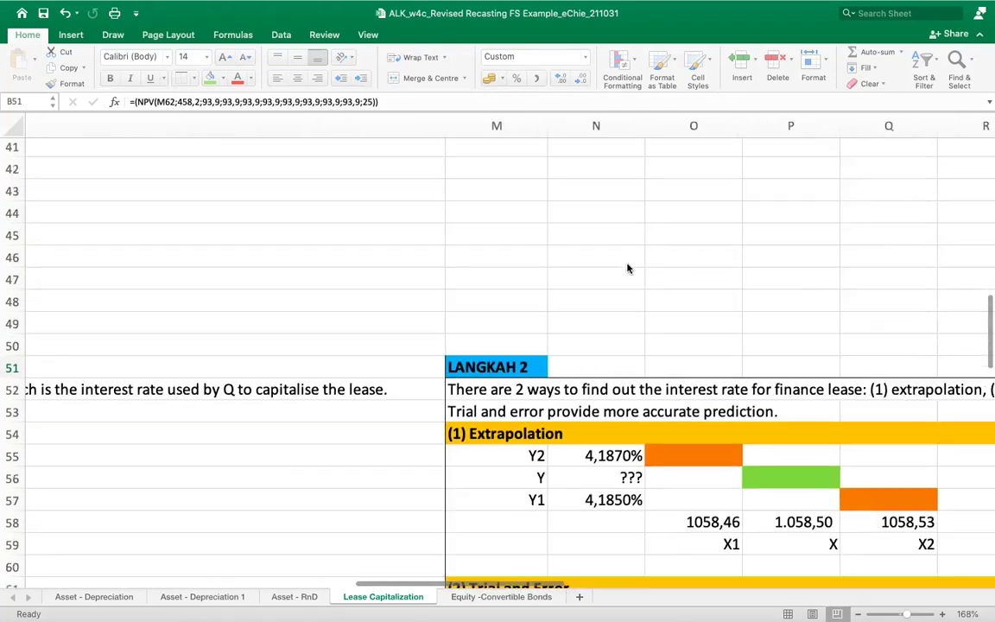
{"action": "scroll", "coordinate": [628, 269], "scroll_direction": "right", "scroll_amount": 8}
{"action": "scroll", "coordinate": [627, 268], "scroll_direction": "down", "scroll_amount": 5}
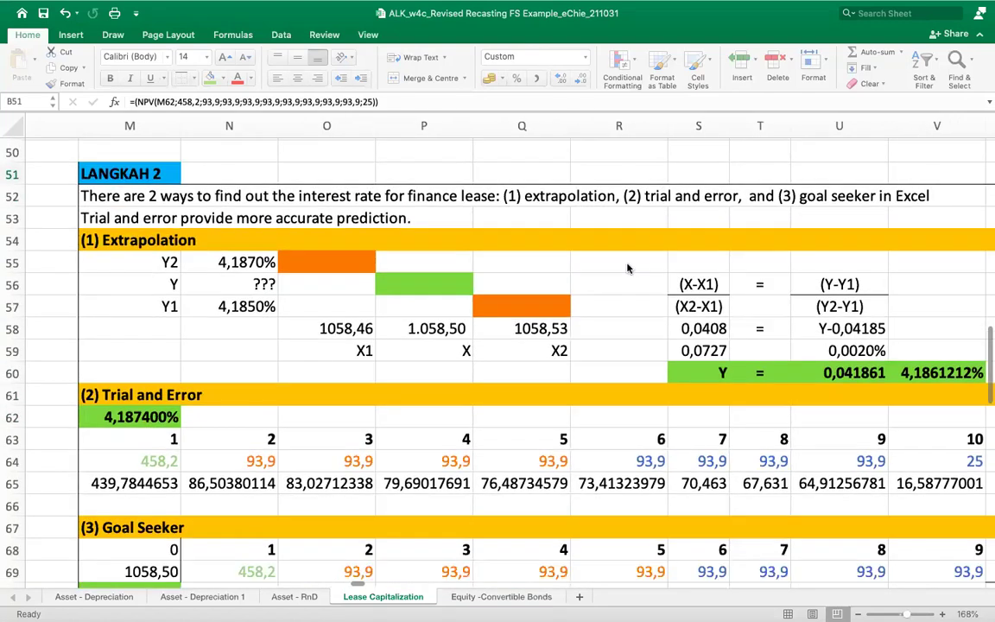
{"action": "scroll", "coordinate": [237, 259], "scroll_direction": "right", "scroll_amount": 1}
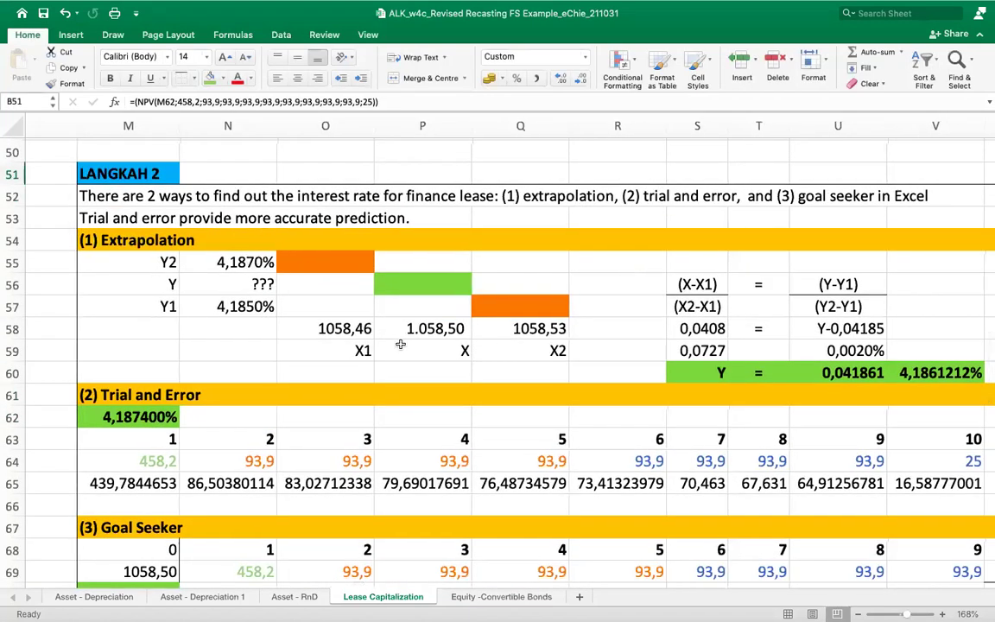
{"action": "scroll", "coordinate": [423, 347], "scroll_direction": "right", "scroll_amount": 1}
{"action": "scroll", "coordinate": [423, 346], "scroll_direction": "down", "scroll_amount": 1}
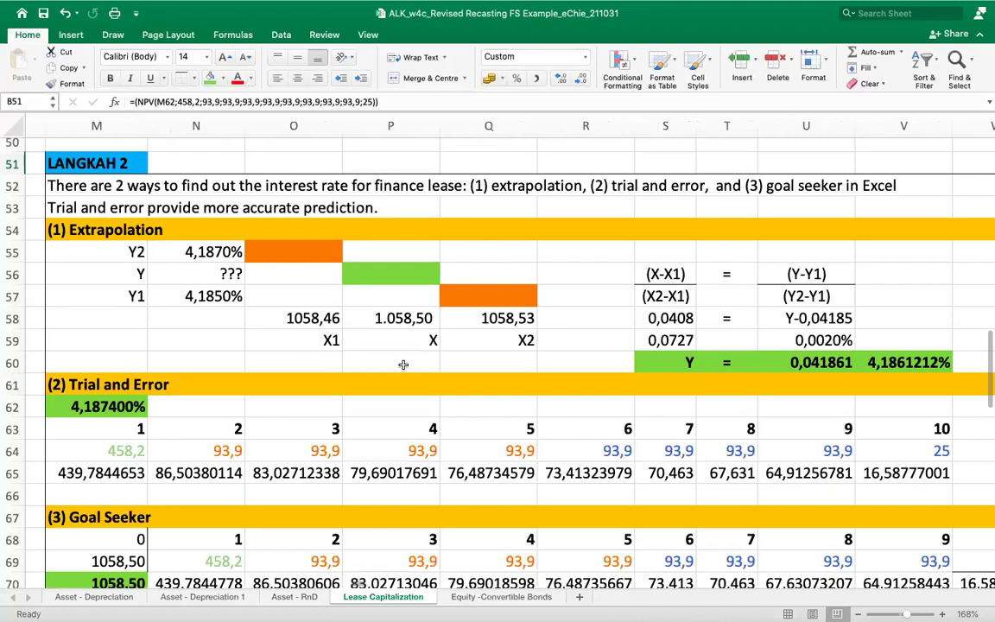
{"action": "scroll", "coordinate": [115, 229], "scroll_direction": "right", "scroll_amount": 1}
{"action": "scroll", "coordinate": [116, 229], "scroll_direction": "up", "scroll_amount": 1}
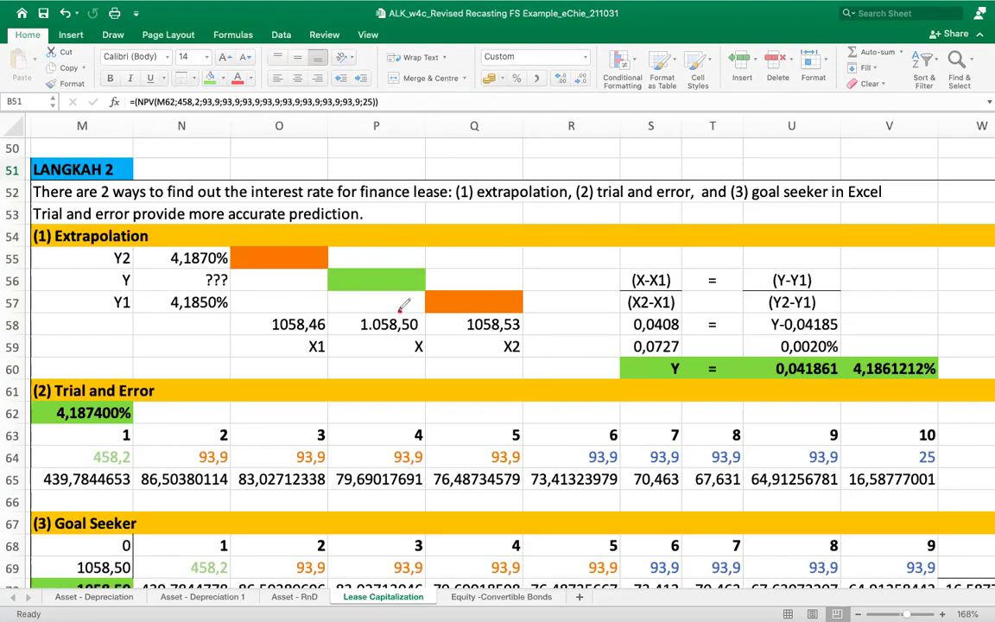
Circle 1.058,50 and the unknown rate in the Extrapolation section, labelling the values PV and the rates i
{"action": "mouse_move", "coordinate": [400, 309]}
{"action": "left_mouse_down"}
{"action": "mouse_move", "coordinate": [361, 322]}
{"action": "mouse_move", "coordinate": [373, 361]}
{"action": "mouse_move", "coordinate": [424, 335]}
{"action": "mouse_move", "coordinate": [402, 309]}
{"action": "left_mouse_up"}
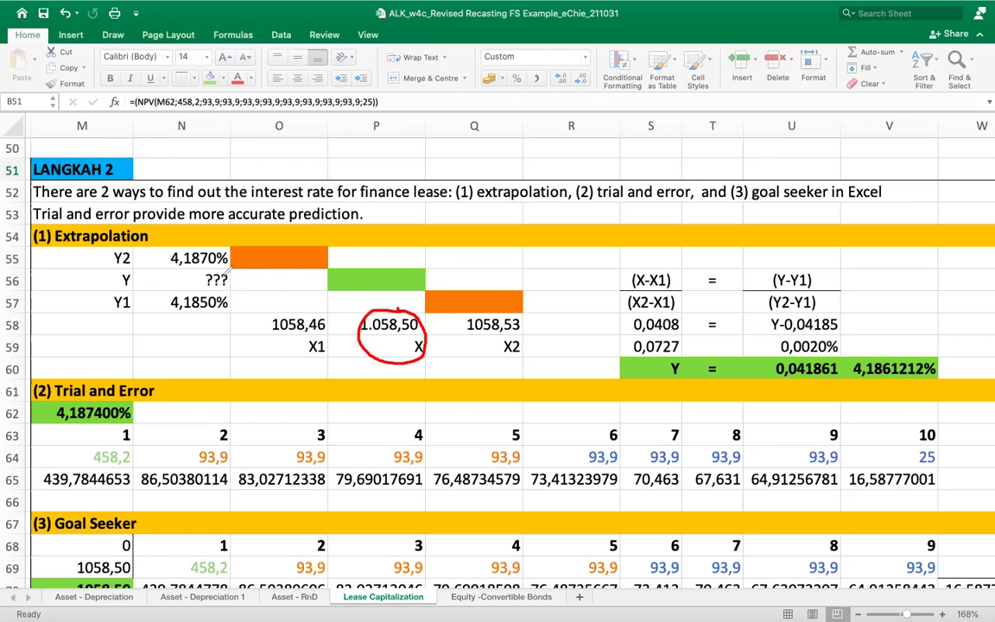
{"action": "mouse_move", "coordinate": [230, 271]}
{"action": "left_mouse_down"}
{"action": "mouse_move", "coordinate": [201, 287]}
{"action": "mouse_move", "coordinate": [234, 264]}
{"action": "left_mouse_up"}
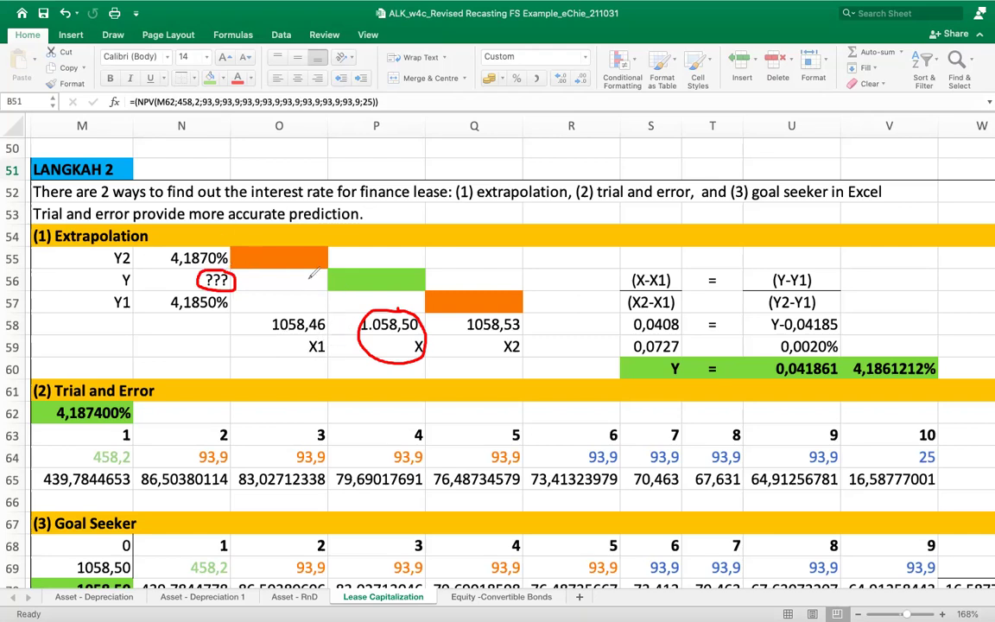
{"action": "left_click_drag", "start_coordinate": [570, 304], "coordinate": [601, 319]}
{"action": "left_click_drag", "start_coordinate": [50, 253], "coordinate": [67, 253]}
{"action": "left_click_drag", "start_coordinate": [58, 259], "coordinate": [61, 286]}
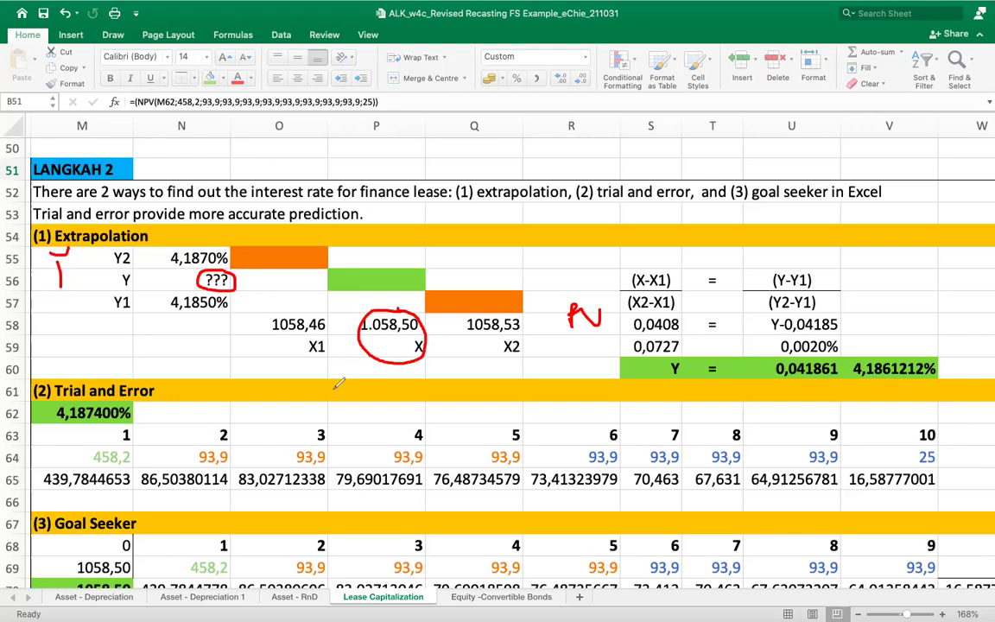
Link 4,1870% to 1058,46 and 4,1850% to 1058,53, and draw arrows from X and X2 to X1
{"action": "mouse_move", "coordinate": [298, 312]}
{"action": "left_mouse_down"}
{"action": "mouse_move", "coordinate": [336, 333]}
{"action": "mouse_move", "coordinate": [297, 311]}
{"action": "mouse_move", "coordinate": [301, 250]}
{"action": "mouse_move", "coordinate": [242, 256]}
{"action": "left_mouse_up"}
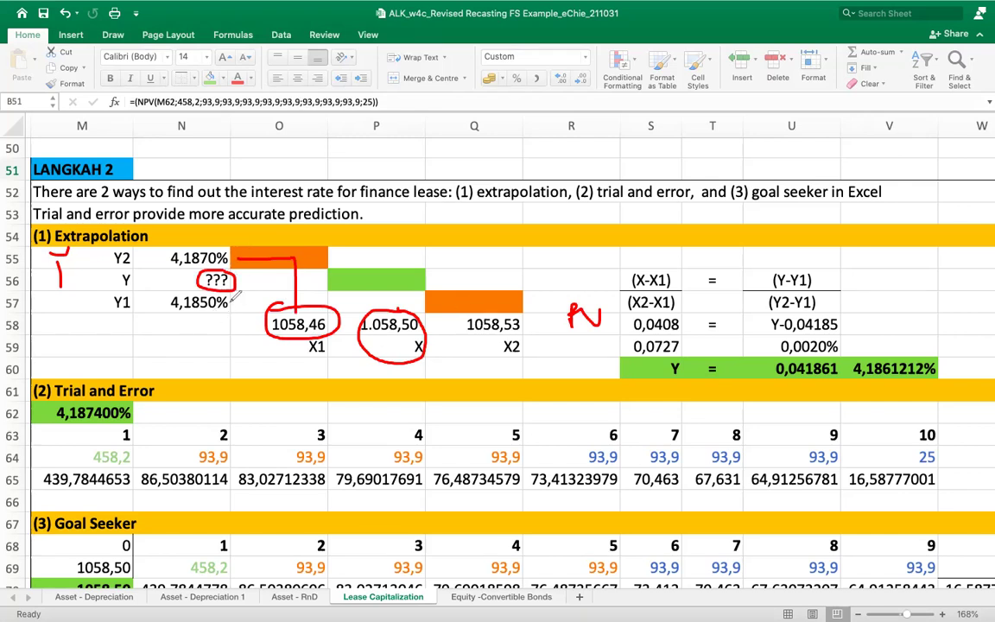
{"action": "mouse_move", "coordinate": [229, 301]}
{"action": "left_mouse_down"}
{"action": "mouse_move", "coordinate": [490, 292]}
{"action": "mouse_move", "coordinate": [470, 332]}
{"action": "mouse_move", "coordinate": [494, 299]}
{"action": "left_mouse_up"}
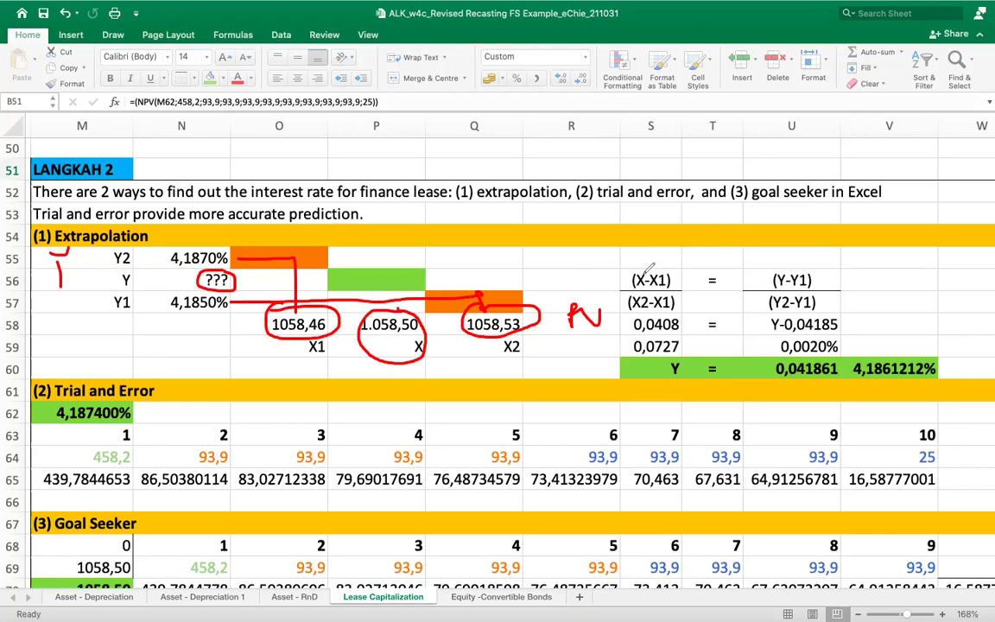
{"action": "left_click_drag", "start_coordinate": [410, 330], "coordinate": [434, 324]}
{"action": "left_click_drag", "start_coordinate": [407, 361], "coordinate": [344, 369]}
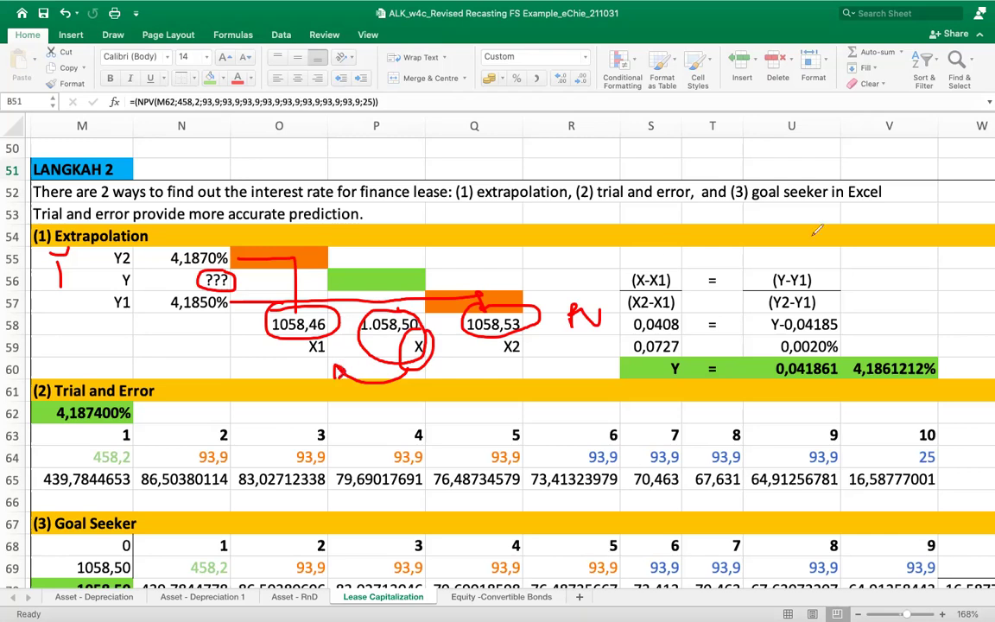
{"action": "mouse_move", "coordinate": [517, 337]}
{"action": "left_mouse_down"}
{"action": "mouse_move", "coordinate": [522, 363]}
{"action": "mouse_move", "coordinate": [505, 378]}
{"action": "mouse_move", "coordinate": [319, 351]}
{"action": "left_mouse_up"}
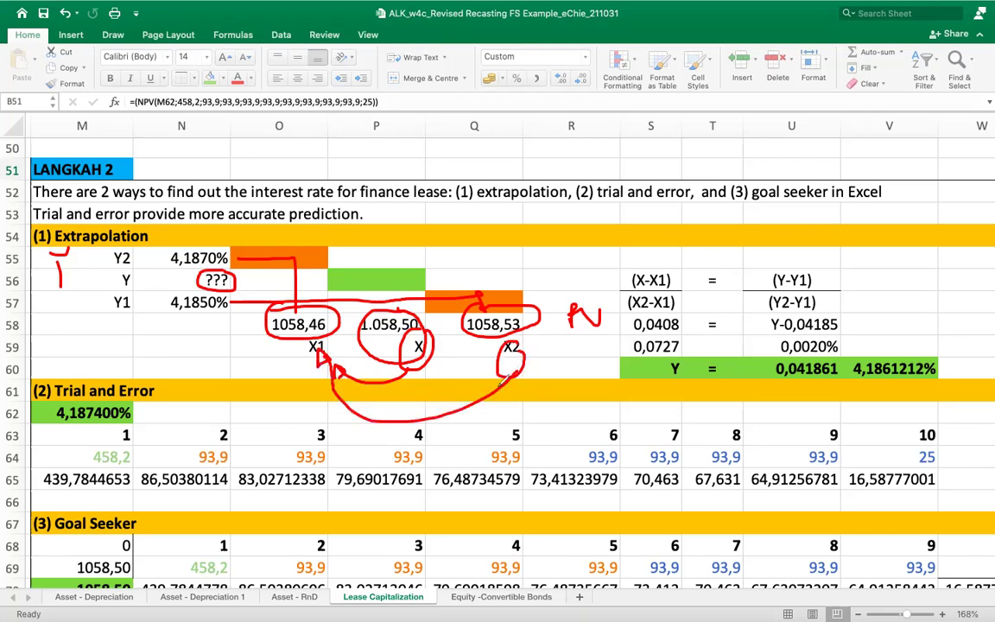
Circle (X-X1), connect Y and Y2 to Y1, circle the extrapolated rate in V60, and clear the pen marks
{"action": "mouse_move", "coordinate": [660, 262]}
{"action": "left_mouse_down"}
{"action": "mouse_move", "coordinate": [621, 285]}
{"action": "mouse_move", "coordinate": [657, 304]}
{"action": "mouse_move", "coordinate": [670, 251]}
{"action": "left_mouse_up"}
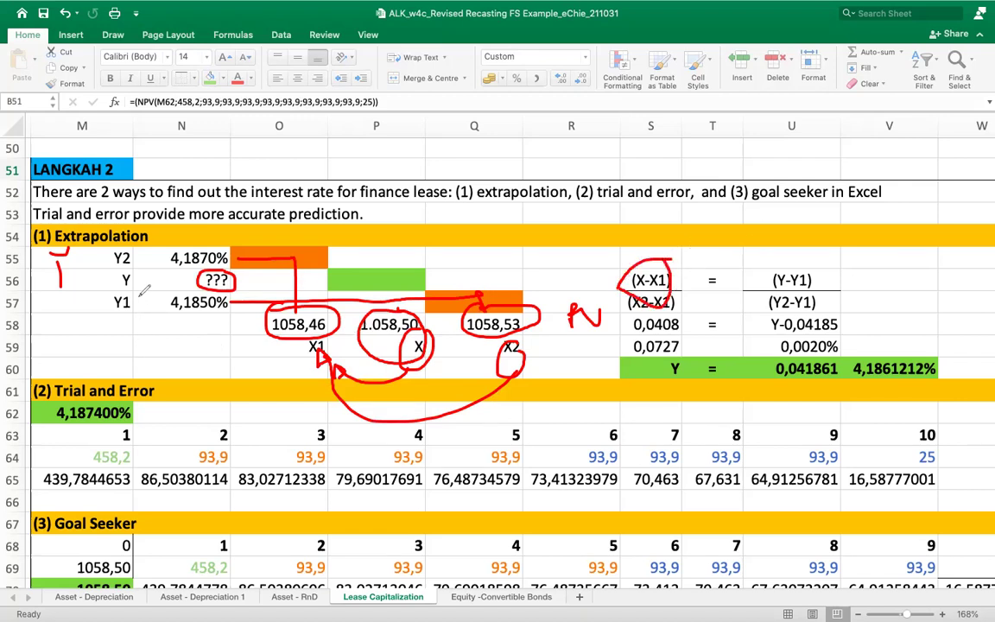
{"action": "left_click_drag", "start_coordinate": [133, 288], "coordinate": [148, 297]}
{"action": "left_click_drag", "start_coordinate": [126, 251], "coordinate": [119, 301]}
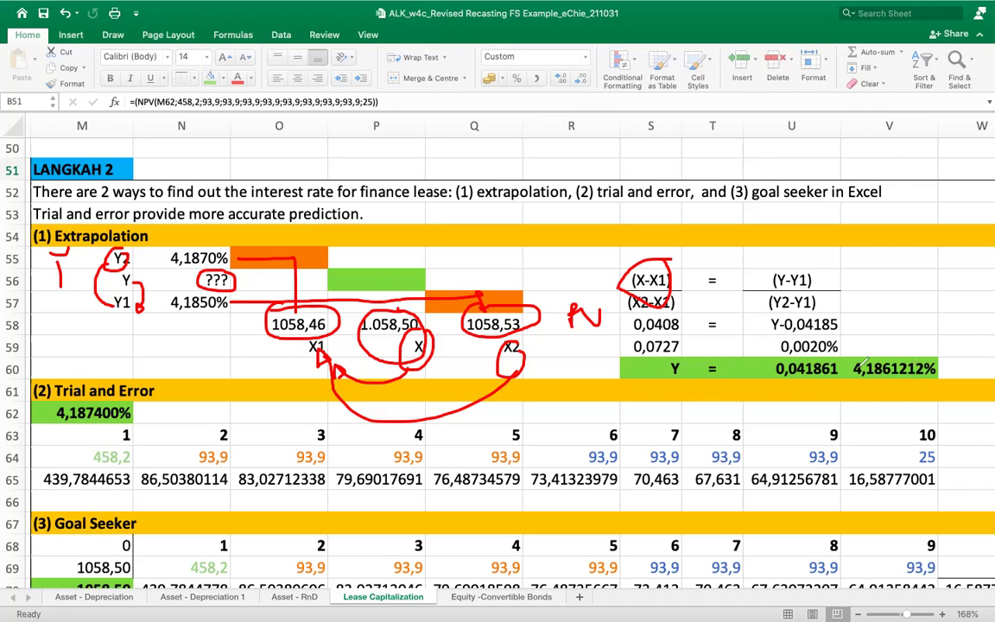
{"action": "left_click_drag", "start_coordinate": [917, 348], "coordinate": [921, 345]}
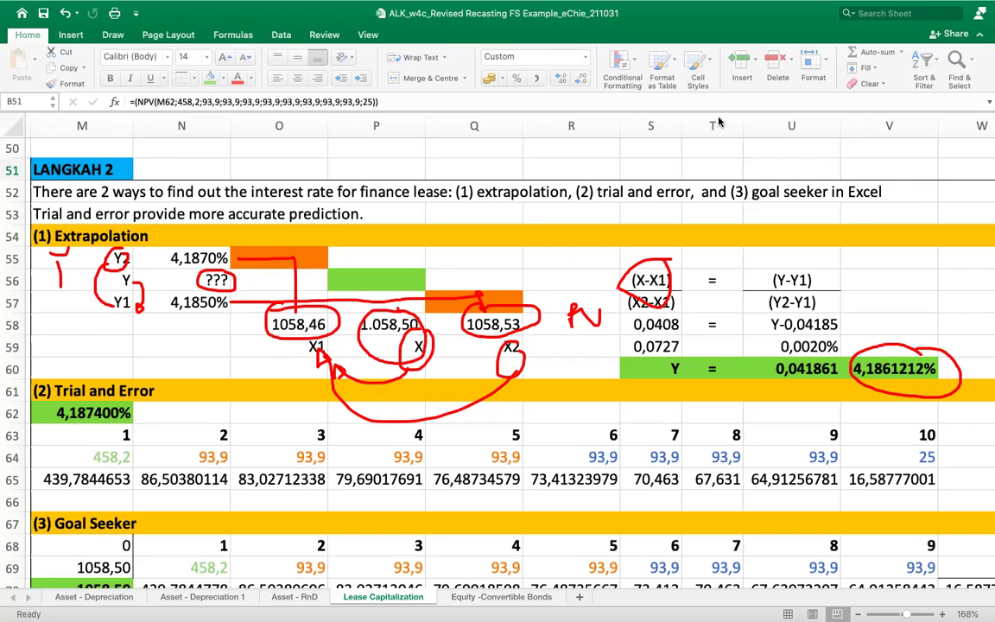
{"action": "key", "text": "Escape"}
Examine the Trial and Error section's rate, year numbers, payments and discounted values against the Goal Seeker layout
{"action": "scroll", "coordinate": [371, 313], "scroll_direction": "down", "scroll_amount": 5}
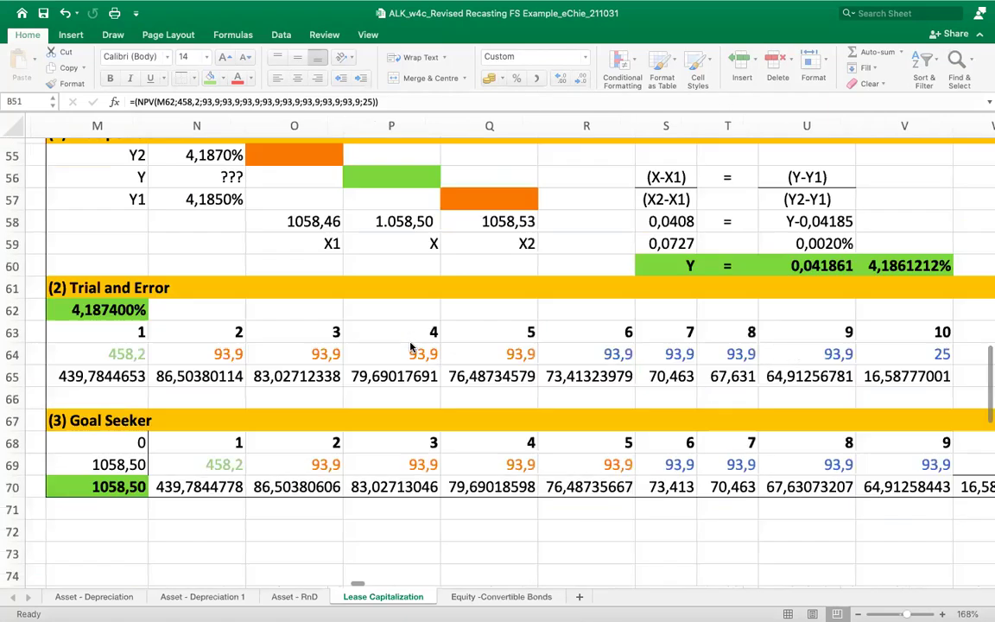
{"action": "scroll", "coordinate": [181, 346], "scroll_direction": "down", "scroll_amount": 3}
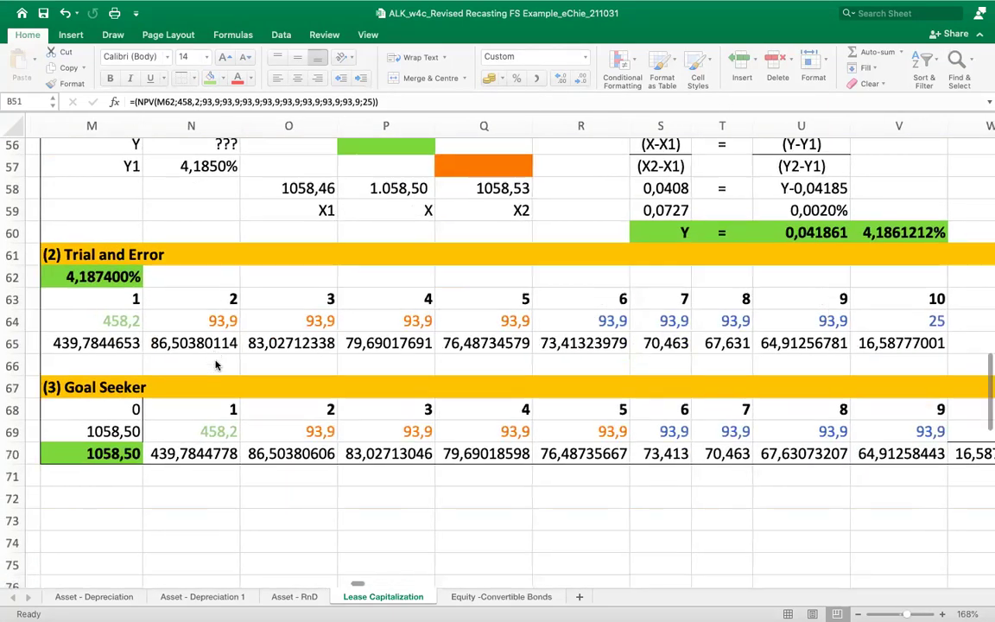
{"action": "left_click", "coordinate": [135, 276]}
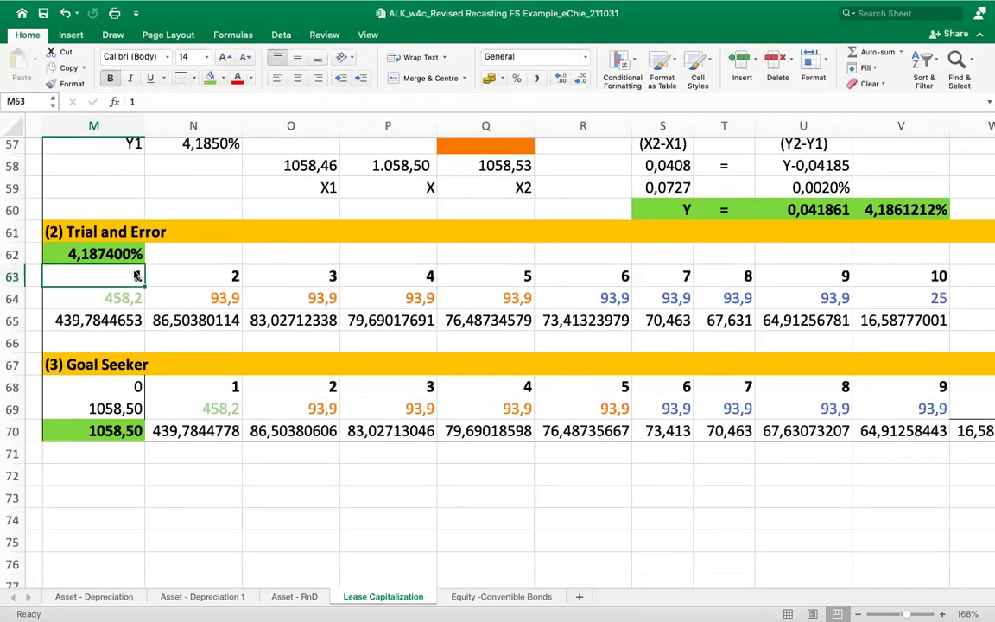
{"action": "key", "text": "Right"}
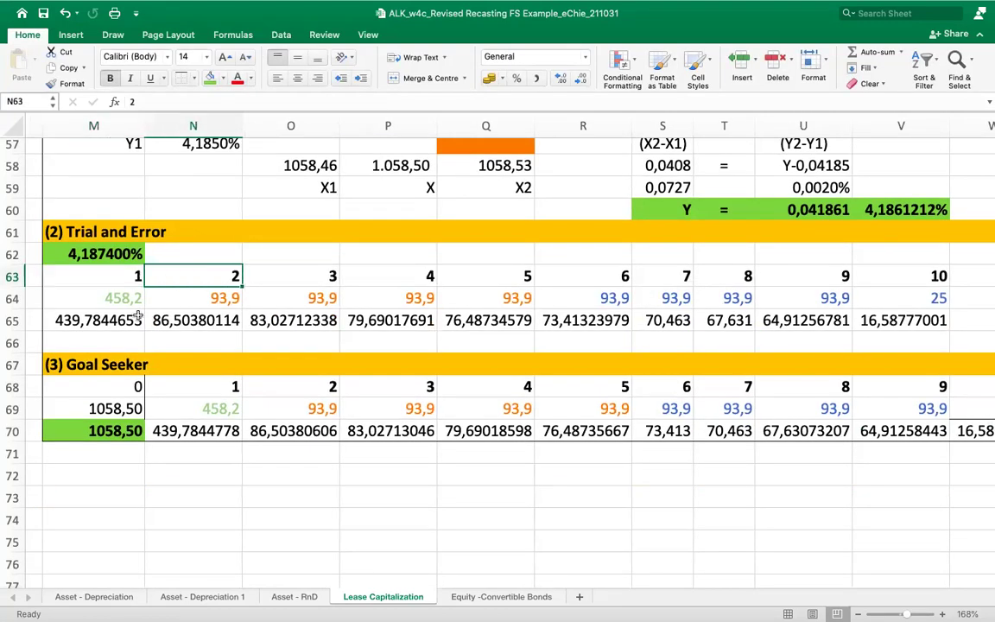
{"action": "scroll", "coordinate": [135, 330], "scroll_direction": "down", "scroll_amount": 3}
{"action": "left_click", "coordinate": [125, 218]}
{"action": "scroll", "coordinate": [126, 217], "scroll_direction": "right", "scroll_amount": 3}
{"action": "scroll", "coordinate": [125, 218], "scroll_direction": "left", "scroll_amount": 3}
{"action": "scroll", "coordinate": [125, 218], "scroll_direction": "up", "scroll_amount": 1}
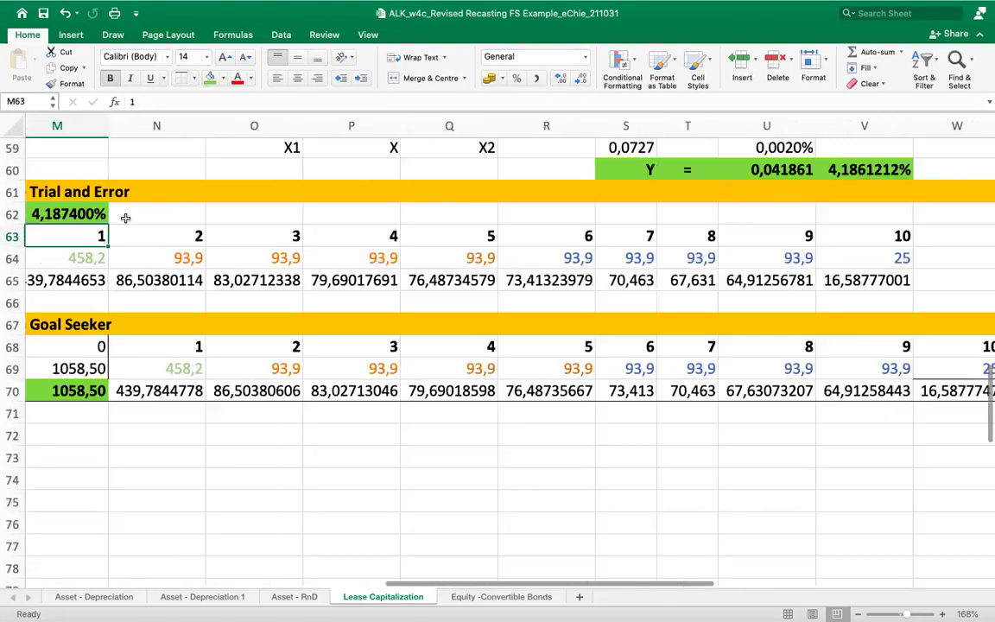
{"action": "key", "text": "shift+Down"}
{"action": "key", "text": "shift+Down"}
{"action": "key", "text": "super+shift+k"}
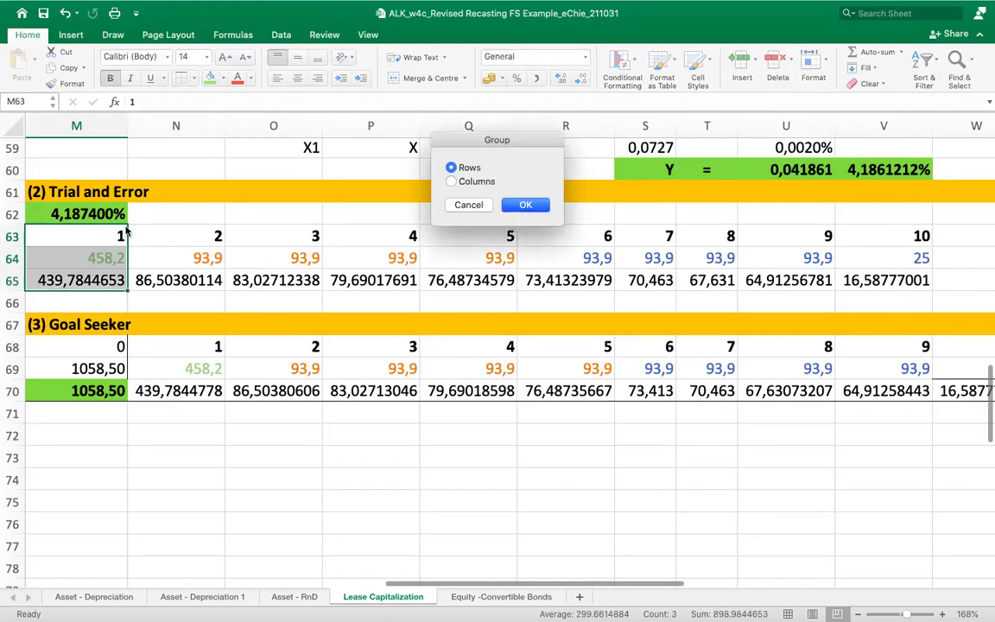
{"action": "left_click", "coordinate": [475, 205]}
Move the Trial and Error range M63:V65 one column over so that it starts in N63
{"action": "left_click_drag", "start_coordinate": [76, 229], "coordinate": [890, 272]}
{"action": "key", "text": "super+x"}
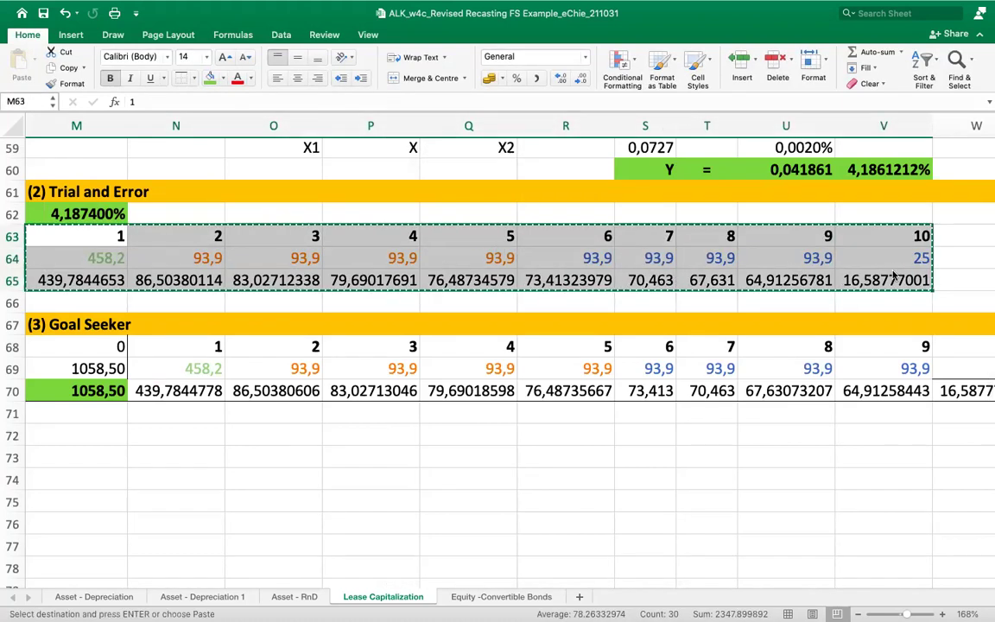
{"action": "key", "text": "Right"}
{"action": "key", "text": "super+v"}
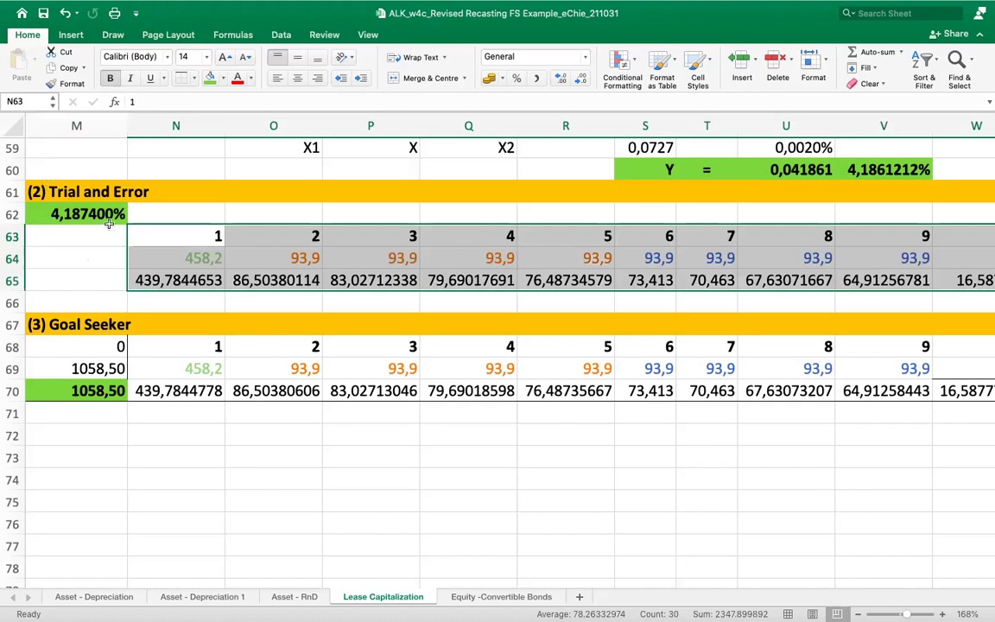
Enter 0 as the starting year in M63 of the Trial and Error section
{"action": "left_click", "coordinate": [79, 230]}
{"action": "type", "text": "0"}
{"action": "key", "text": "Return"}
{"action": "key", "text": "Return"}
{"action": "key", "text": "Up"}
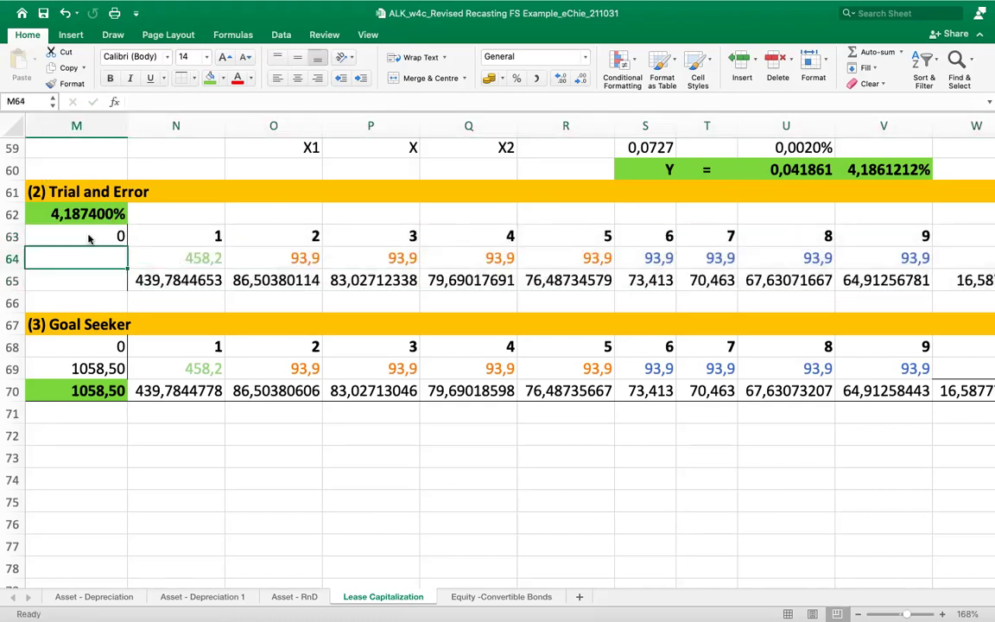
Try to reuse the =B25 formula from M69 in M64, and undo the resulting edits
{"action": "left_click", "coordinate": [97, 368]}
{"action": "key", "text": "super+c"}
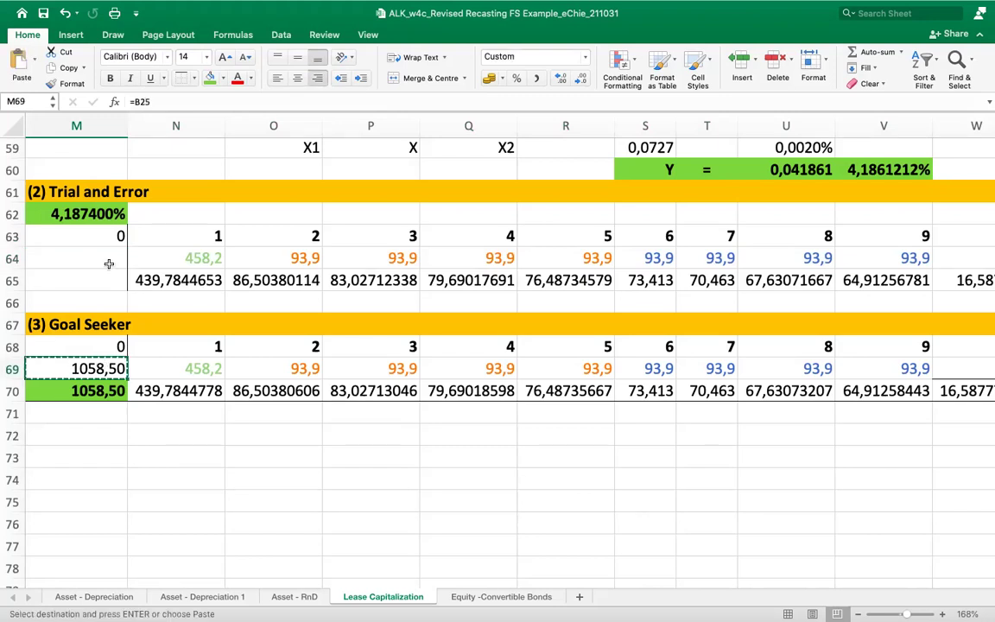
{"action": "double_click", "coordinate": [76, 369]}
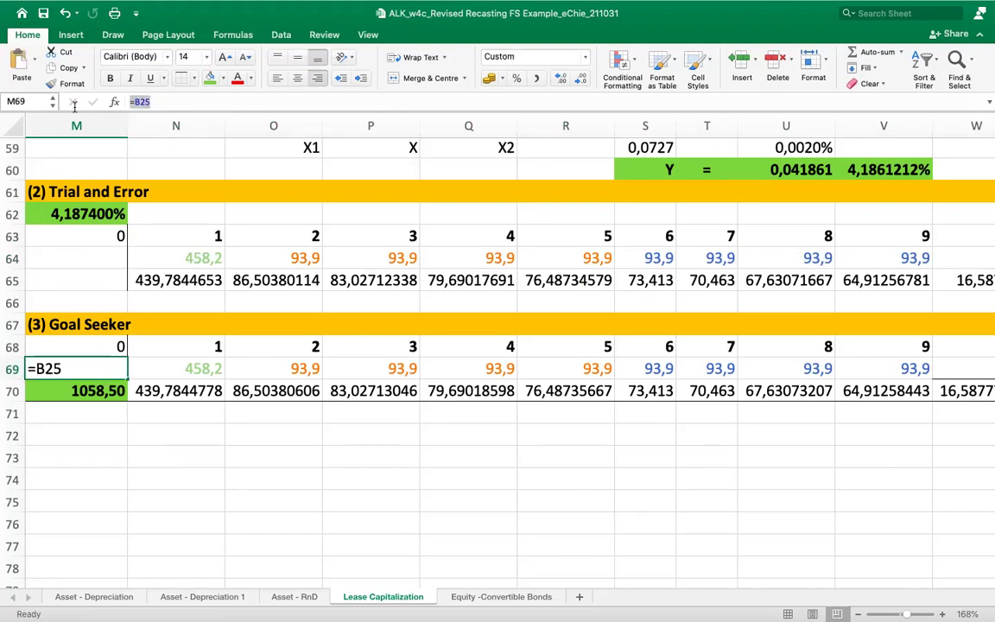
{"action": "left_click", "coordinate": [89, 259]}
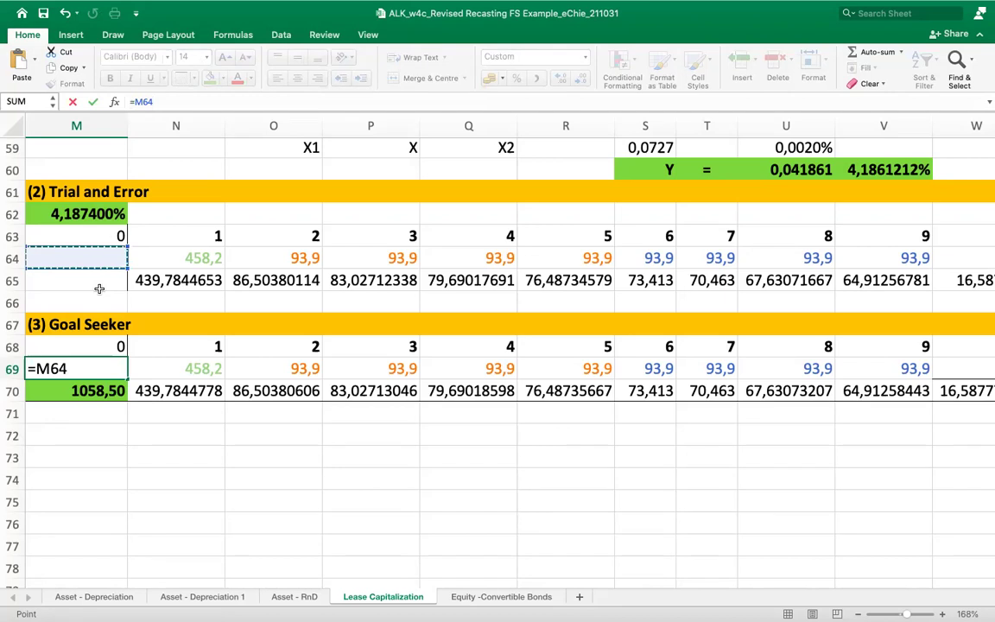
{"action": "key", "text": "Return"}
{"action": "left_click", "coordinate": [104, 281]}
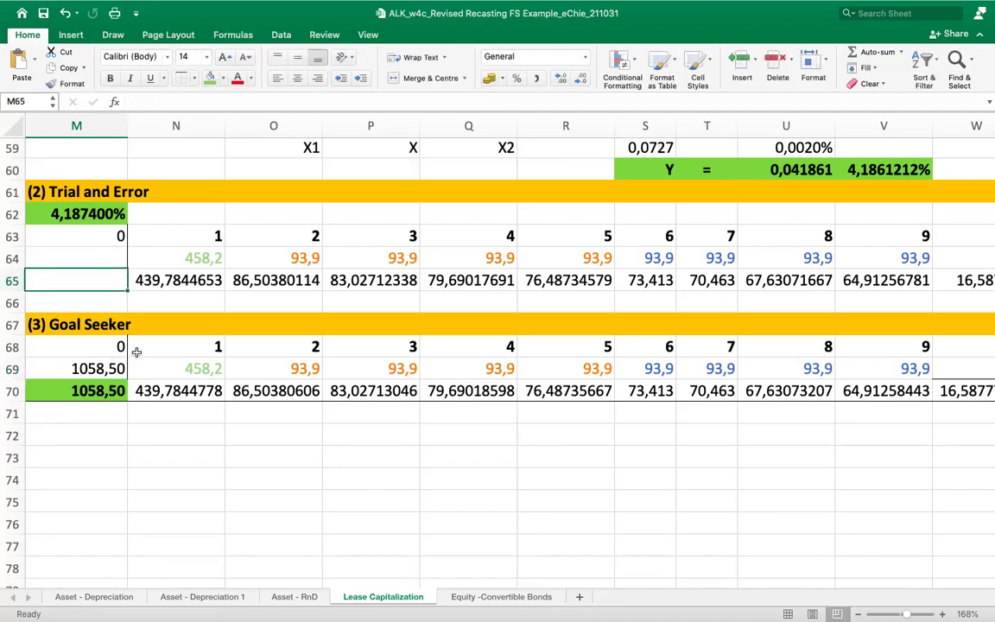
{"action": "key", "text": "super+z"}
{"action": "left_click", "coordinate": [92, 13]}
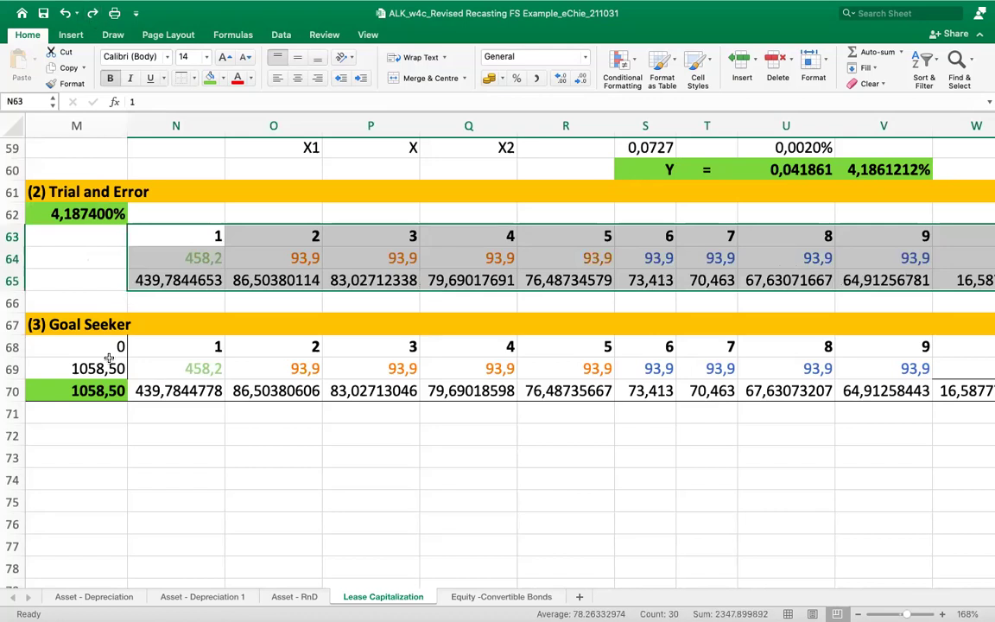
Enter the formula =B25 in M64 of the Trial and Error section
{"action": "left_click", "coordinate": [109, 358]}
{"action": "left_click", "coordinate": [98, 260]}
{"action": "double_click", "coordinate": [97, 263]}
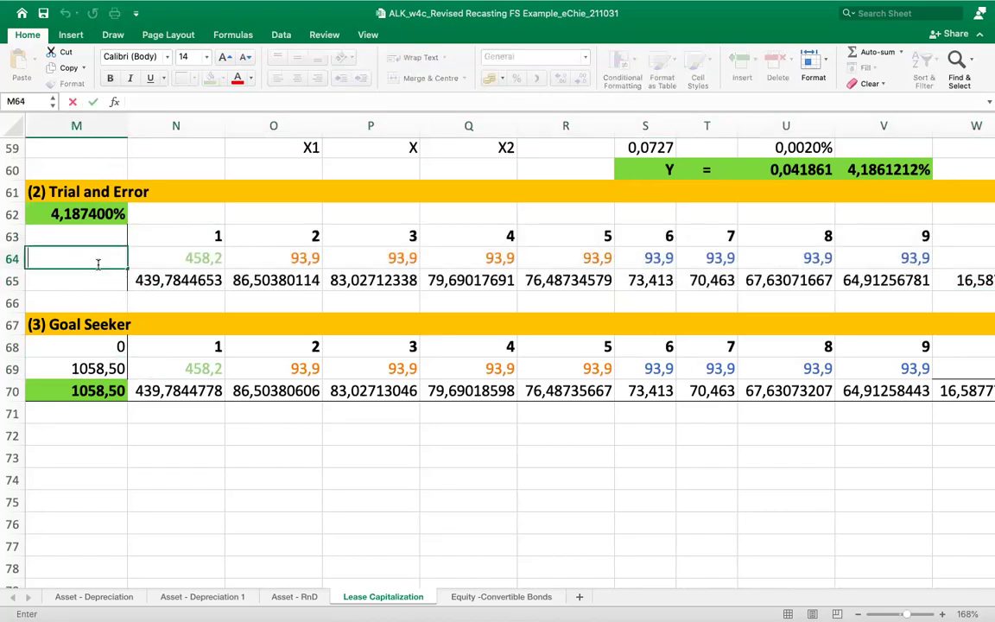
{"action": "left_click", "coordinate": [86, 369]}
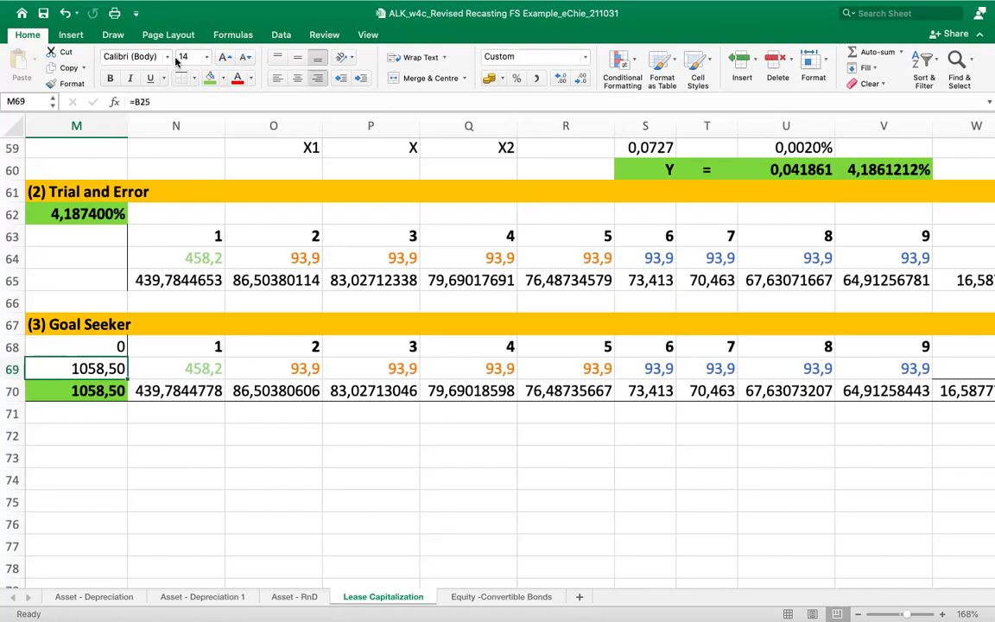
{"action": "left_click", "coordinate": [134, 102]}
{"action": "left_click", "coordinate": [103, 259]}
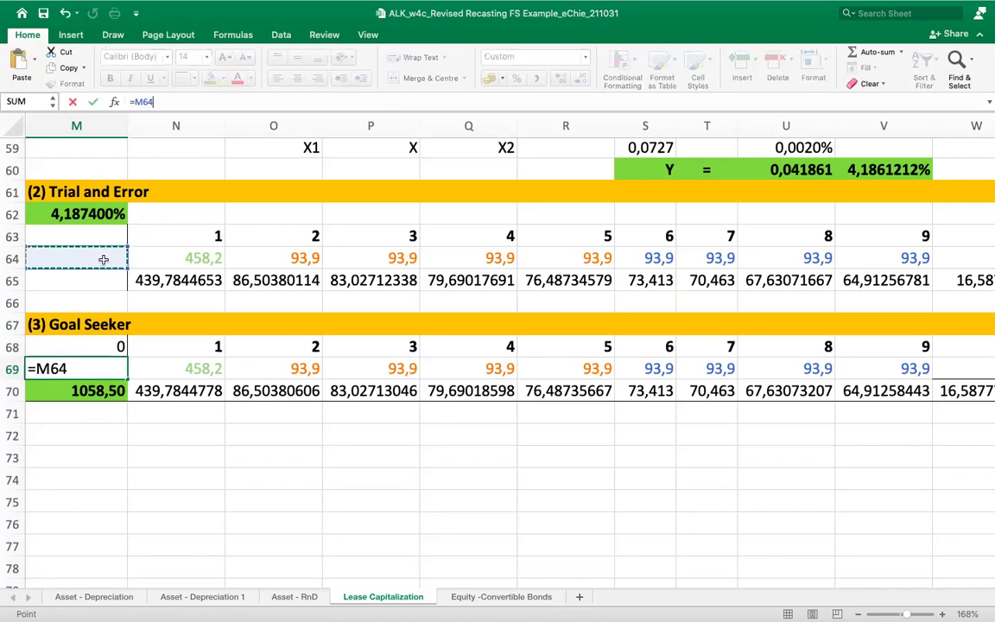
{"action": "key", "text": "Escape"}
{"action": "left_click", "coordinate": [109, 261]}
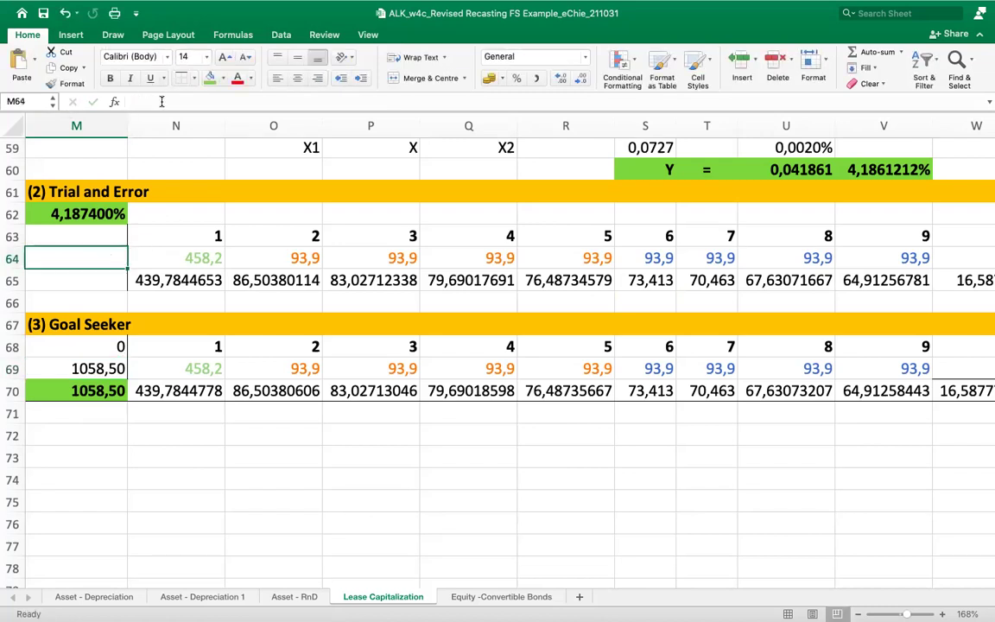
{"action": "type", "text": "=B25"}
{"action": "key", "text": "Return"}
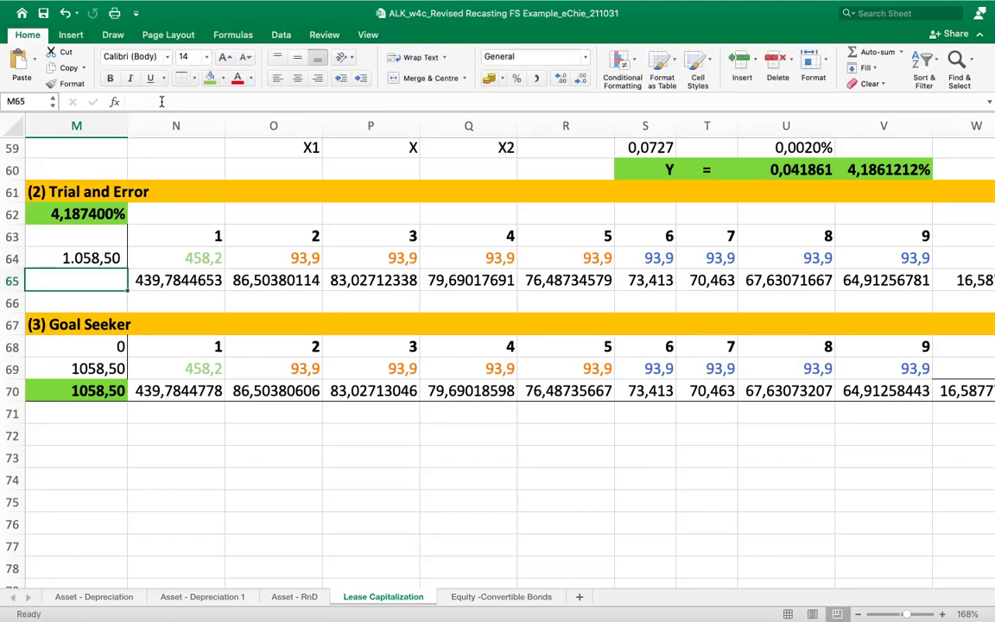
Enter 0 as the starting year in M63 and make it bold
{"action": "key", "text": "Up"}
{"action": "key", "text": "Up"}
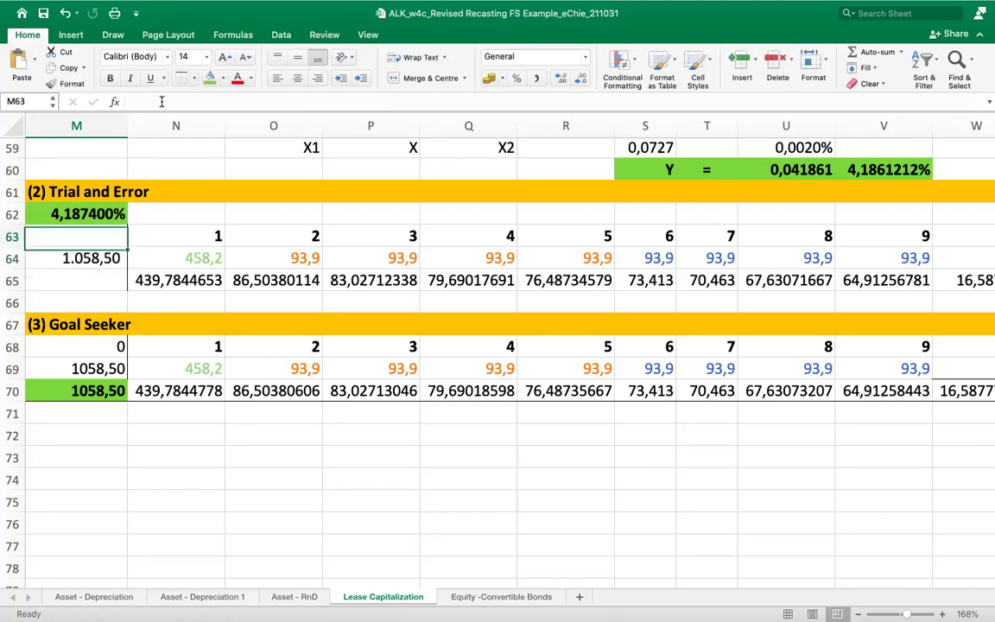
{"action": "type", "text": "0"}
{"action": "key", "text": "Tab"}
{"action": "key", "text": "Left"}
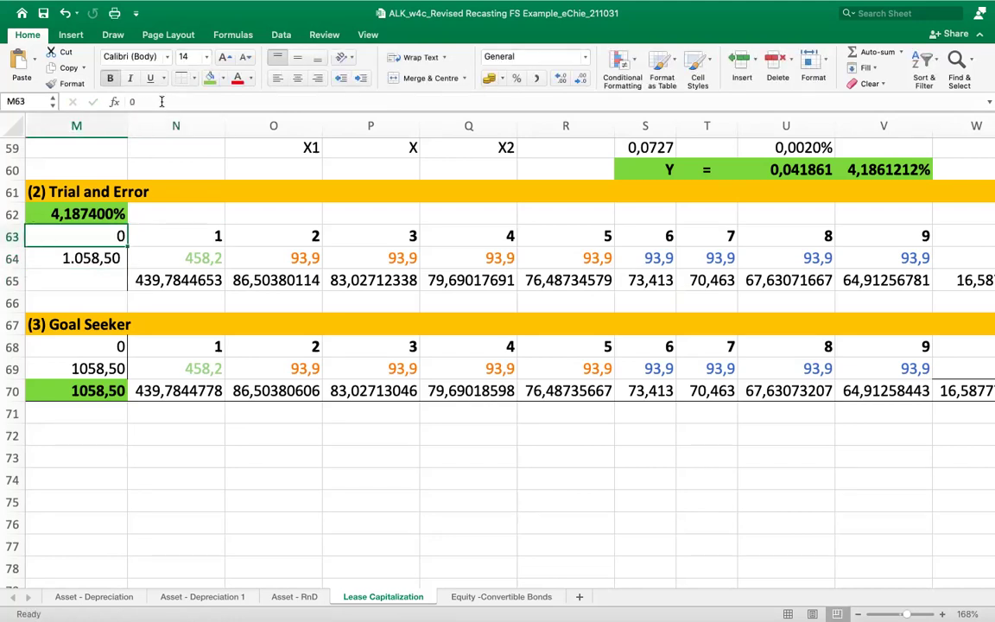
Move the =B25 formula from M64 down to M65
{"action": "key", "text": "Down"}
{"action": "key", "text": "ctrl+x"}
{"action": "key", "text": "Down"}
{"action": "key", "text": "ctrl+v"}
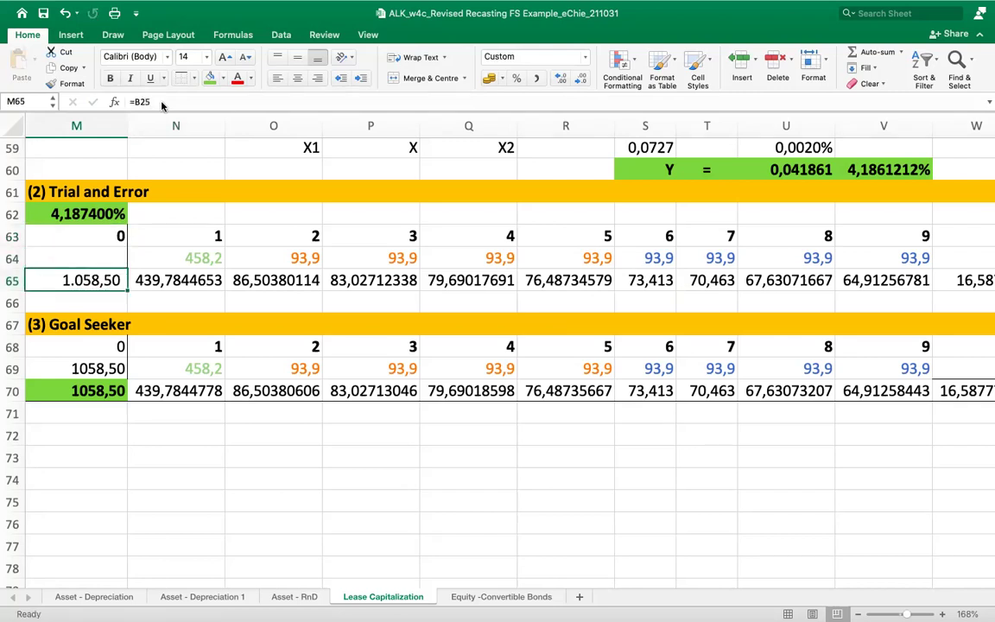
Total the undiscounted lease payments in M64 with the formula =SUM(N64:W64)
{"action": "left_click", "coordinate": [200, 256]}
{"action": "key", "text": "Down"}
{"action": "key", "text": "Up"}
{"action": "key", "text": "Left"}
{"action": "type", "text": "=SUM("}
{"action": "left_click", "coordinate": [199, 256]}
{"action": "key", "text": "ctrl+shift+Right"}
{"action": "key", "text": "Return"}
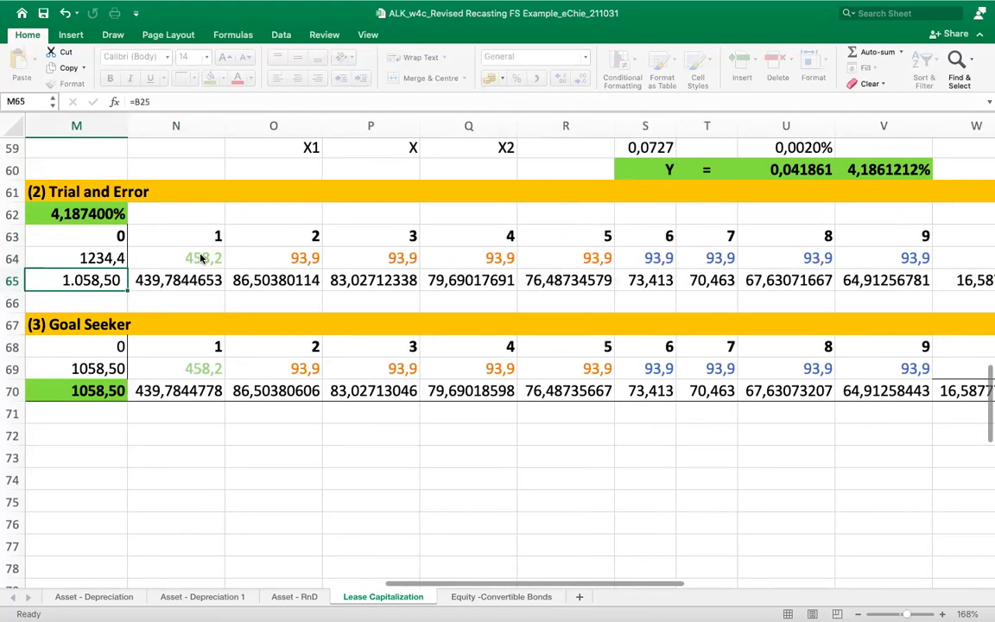
Show the payment total in M64 with two decimals and copy its formatting to M65
{"action": "scroll", "coordinate": [199, 257], "scroll_direction": "left", "scroll_amount": 2}
{"action": "scroll", "coordinate": [199, 256], "scroll_direction": "down", "scroll_amount": 1}
{"action": "left_click", "coordinate": [164, 237]}
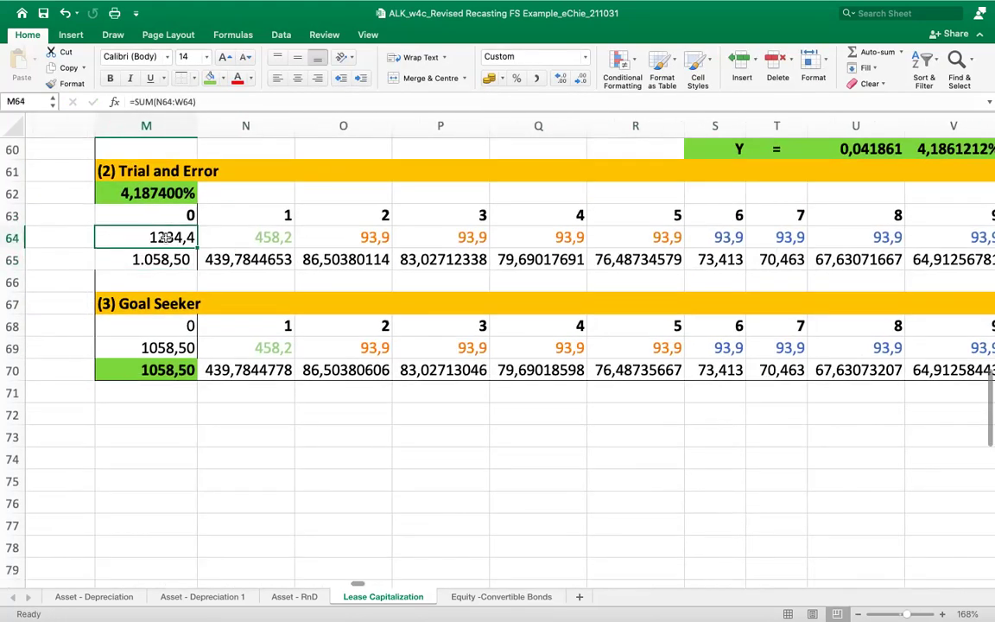
{"action": "left_click", "coordinate": [562, 80]}
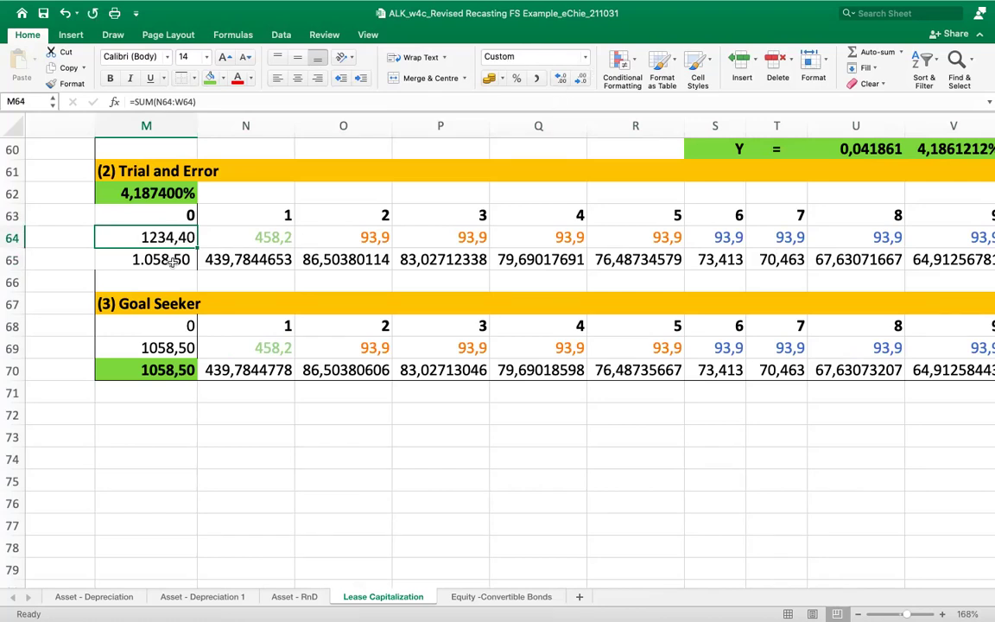
{"action": "left_click", "coordinate": [68, 83]}
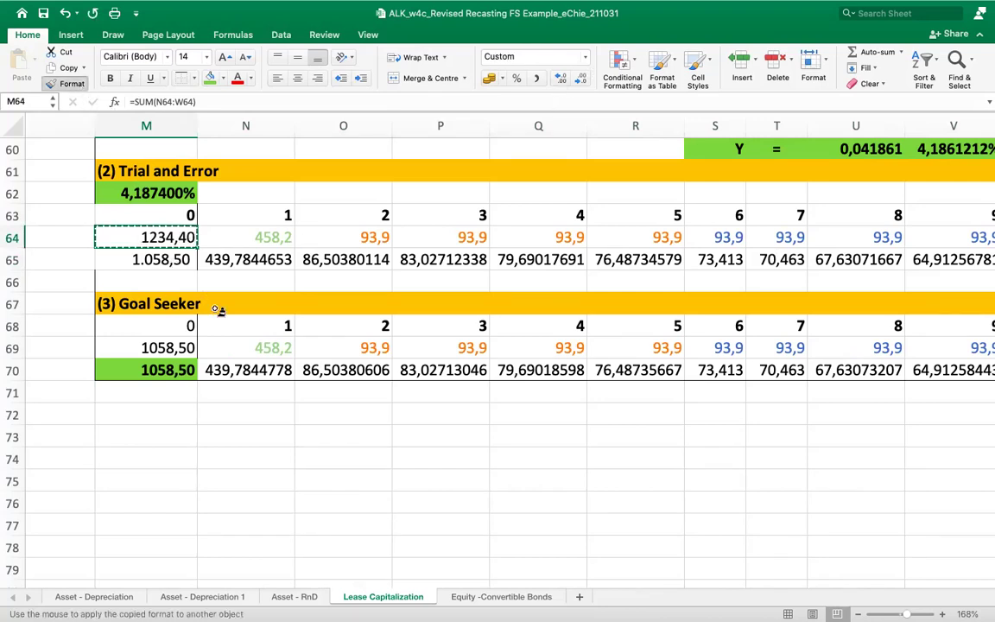
{"action": "left_click", "coordinate": [183, 264]}
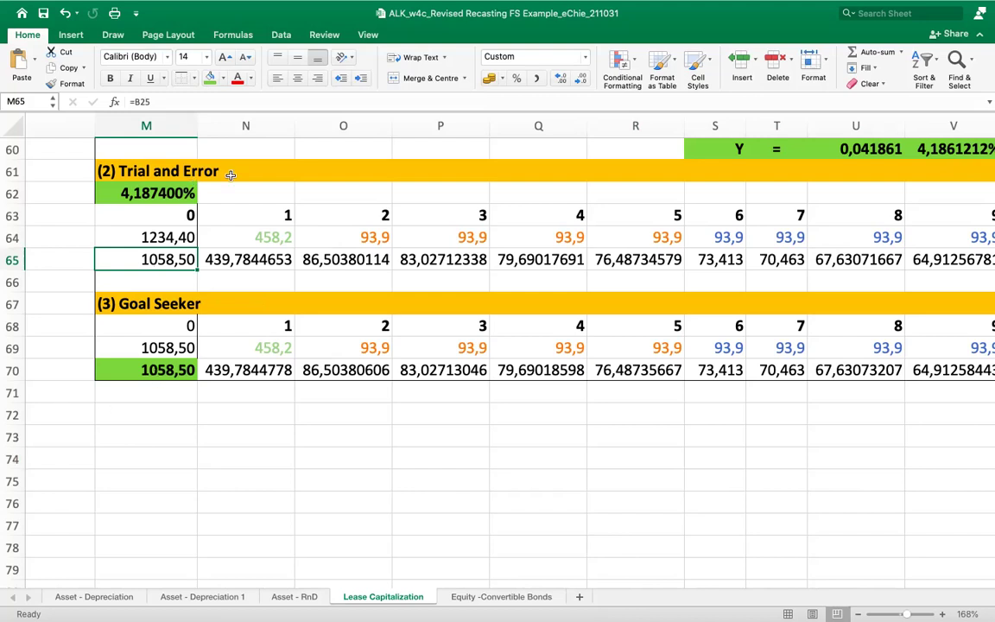
Examine the Trial and Error year numbers in row 63 and the yearly payments from N64 through W64
{"action": "scroll", "coordinate": [294, 259], "scroll_direction": "right", "scroll_amount": 3}
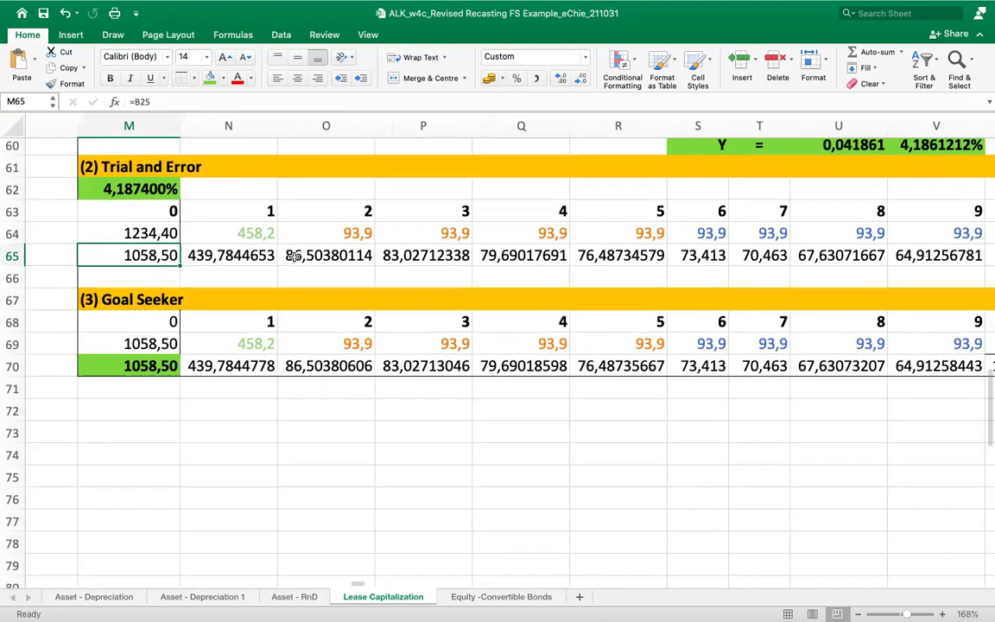
{"action": "key", "text": "Up"}
{"action": "key", "text": "Up"}
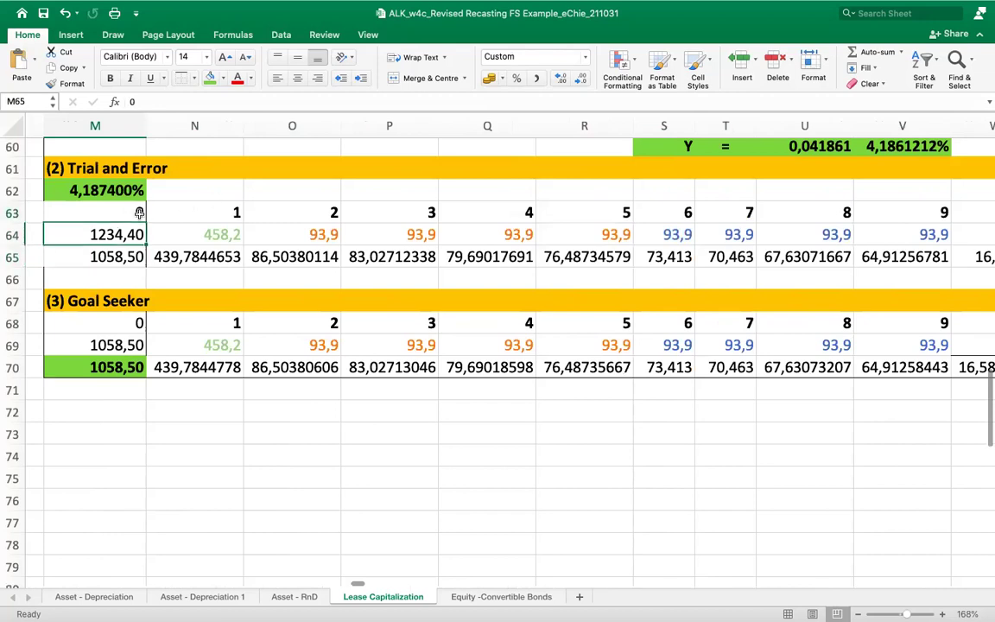
{"action": "scroll", "coordinate": [407, 215], "scroll_direction": "right", "scroll_amount": 5}
{"action": "scroll", "coordinate": [406, 215], "scroll_direction": "left", "scroll_amount": 2}
{"action": "scroll", "coordinate": [409, 219], "scroll_direction": "left", "scroll_amount": 3}
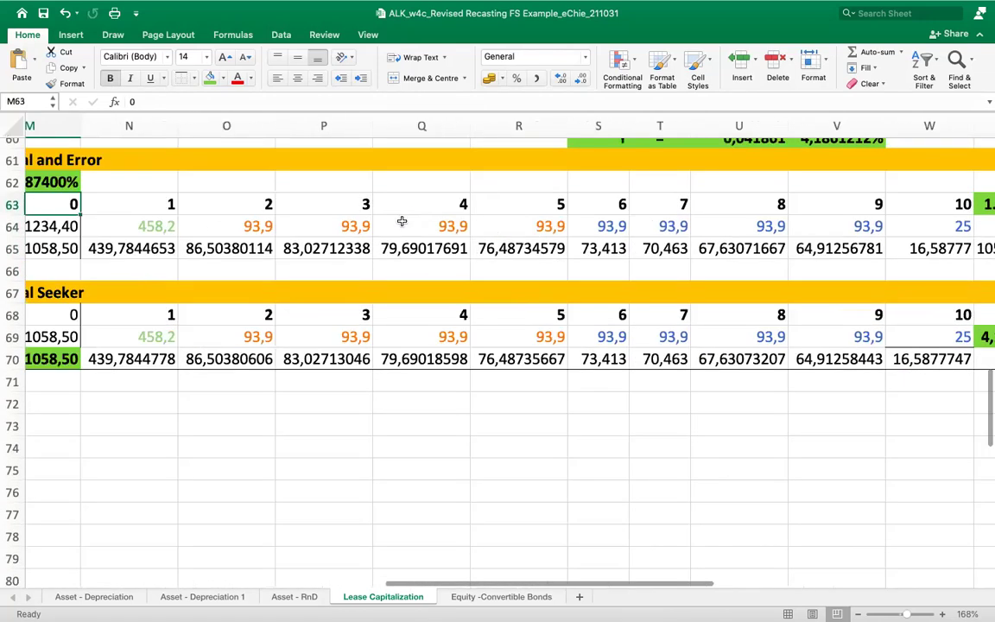
{"action": "left_click", "coordinate": [171, 229]}
{"action": "key", "text": "Right"}
{"action": "key", "text": "Right"}
{"action": "key", "text": "Right"}
{"action": "key", "text": "Right"}
{"action": "key", "text": "Right"}
{"action": "key", "text": "Right"}
{"action": "key", "text": "Right"}
{"action": "key", "text": "Right"}
{"action": "key", "text": "Right"}
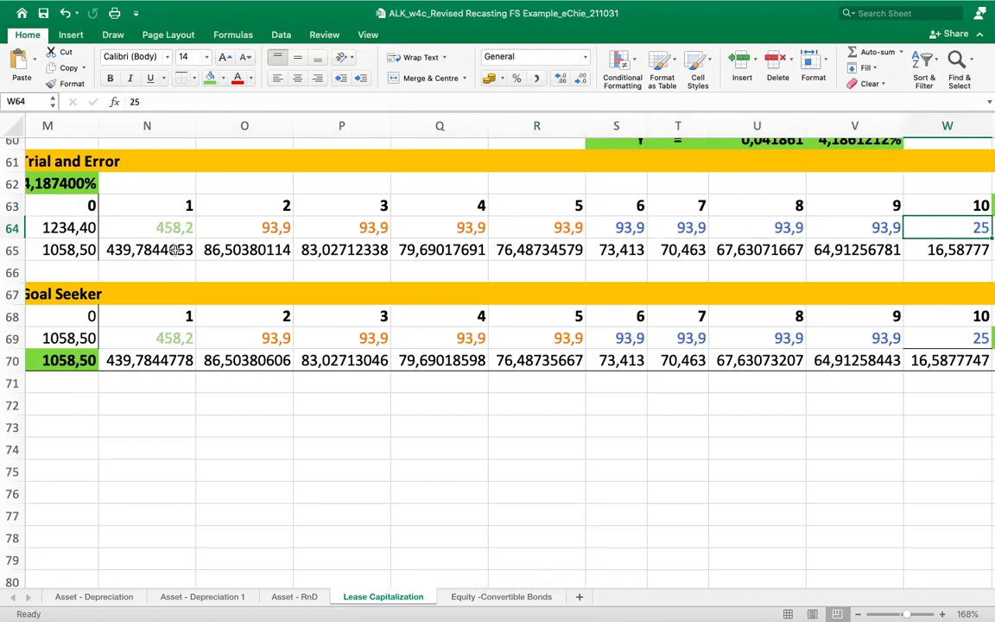
Inspect the discounting formulas in N65, O65 and W65, checking their references to payment, rate and year
{"action": "left_click", "coordinate": [160, 247]}
{"action": "left_click", "coordinate": [238, 97]}
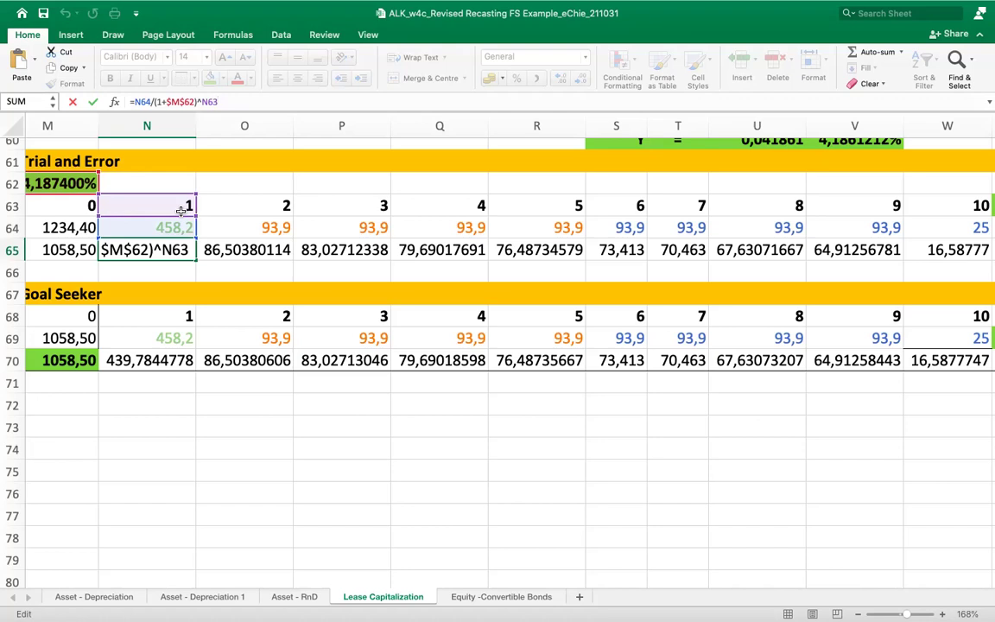
{"action": "left_click", "coordinate": [277, 250]}
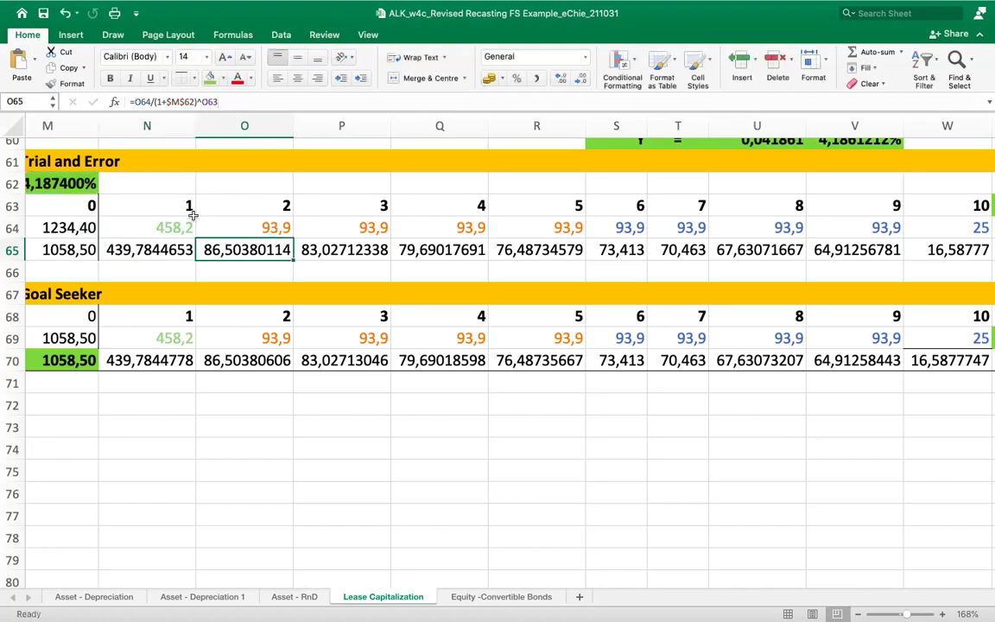
{"action": "left_click", "coordinate": [247, 101]}
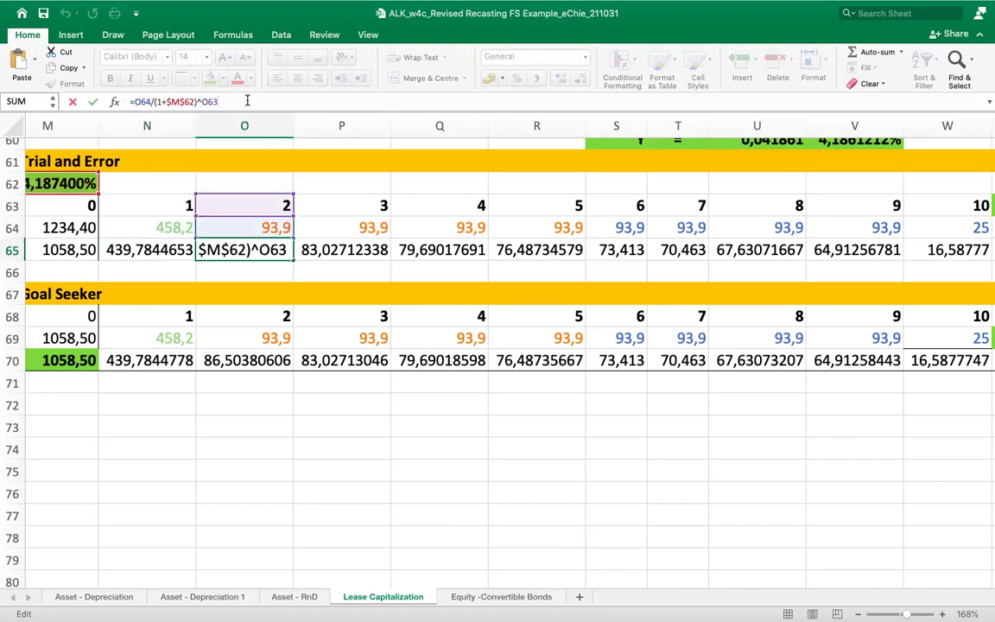
{"action": "key", "text": "Tab"}
{"action": "key", "text": "ctrl+Right"}
{"action": "left_click", "coordinate": [313, 95]}
{"action": "scroll", "coordinate": [743, 267], "scroll_direction": "right", "scroll_amount": 3}
{"action": "scroll", "coordinate": [744, 267], "scroll_direction": "left", "scroll_amount": 3}
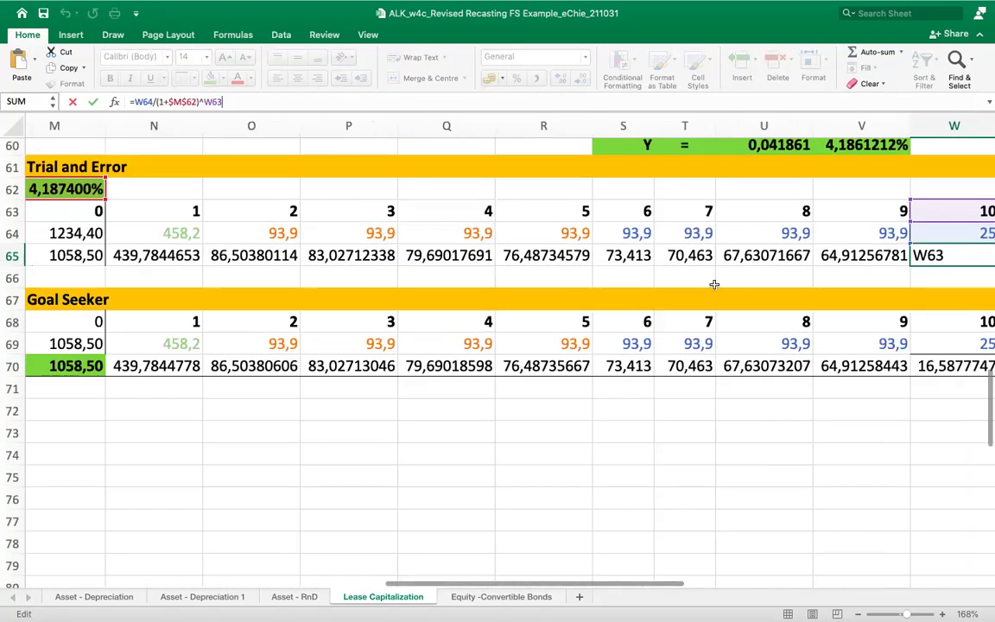
{"action": "scroll", "coordinate": [714, 285], "scroll_direction": "left", "scroll_amount": 3}
{"action": "left_click", "coordinate": [406, 209]}
Highlight M65 with green fill and bold text, and set the trial interest rate in M62 to 4%
{"action": "left_click", "coordinate": [182, 252]}
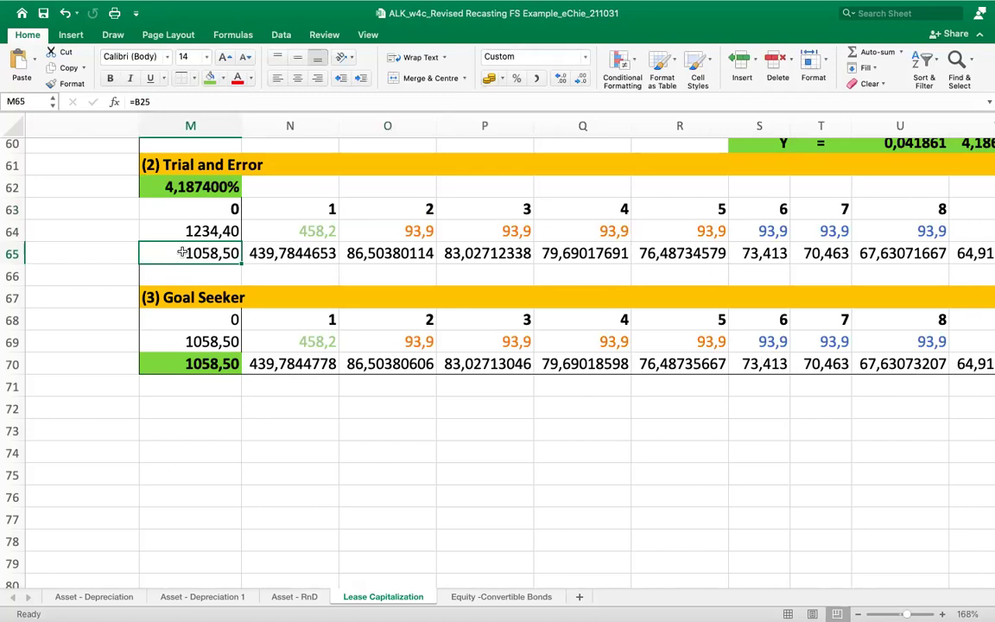
{"action": "left_click", "coordinate": [210, 78]}
{"action": "left_click", "coordinate": [205, 187]}
{"action": "type", "text": "4"}
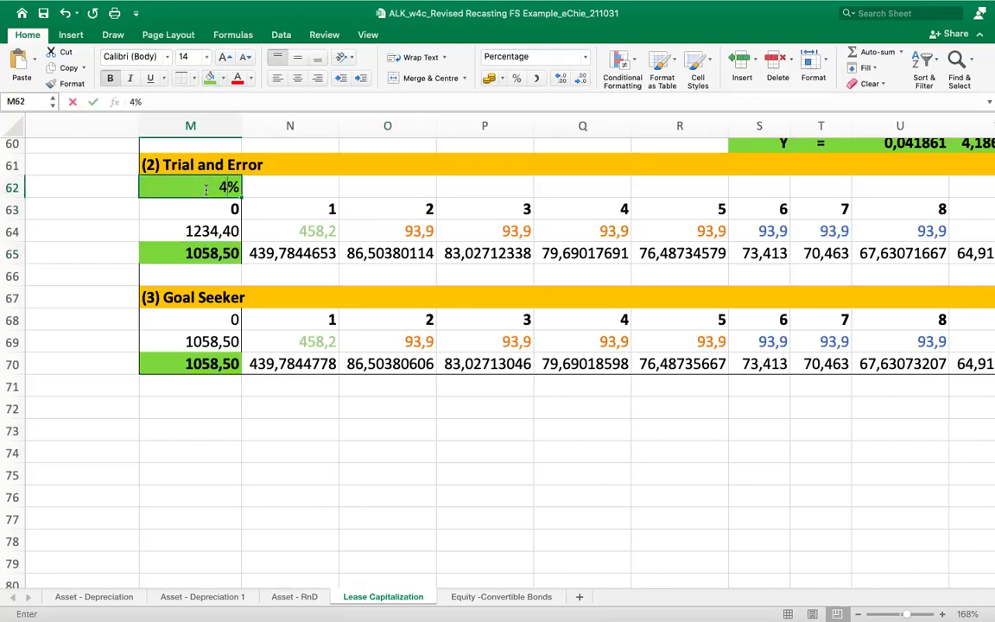
{"action": "key", "text": "Return"}
Total the discounted payments in M65 with =SUM(N65:W65) and compare the result with the total in X65
{"action": "left_click", "coordinate": [231, 253]}
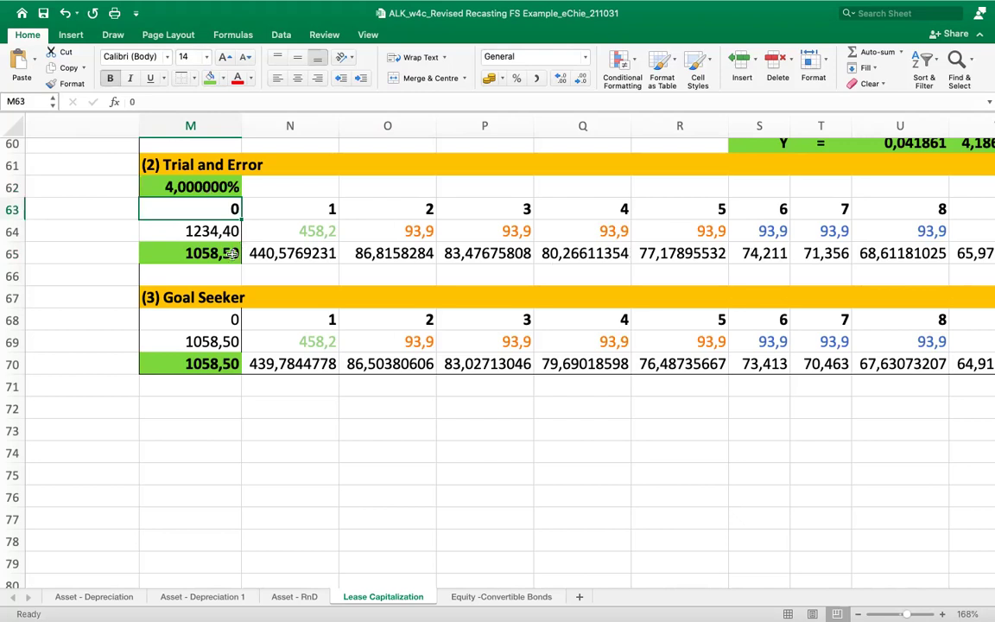
{"action": "type", "text": "=sum("}
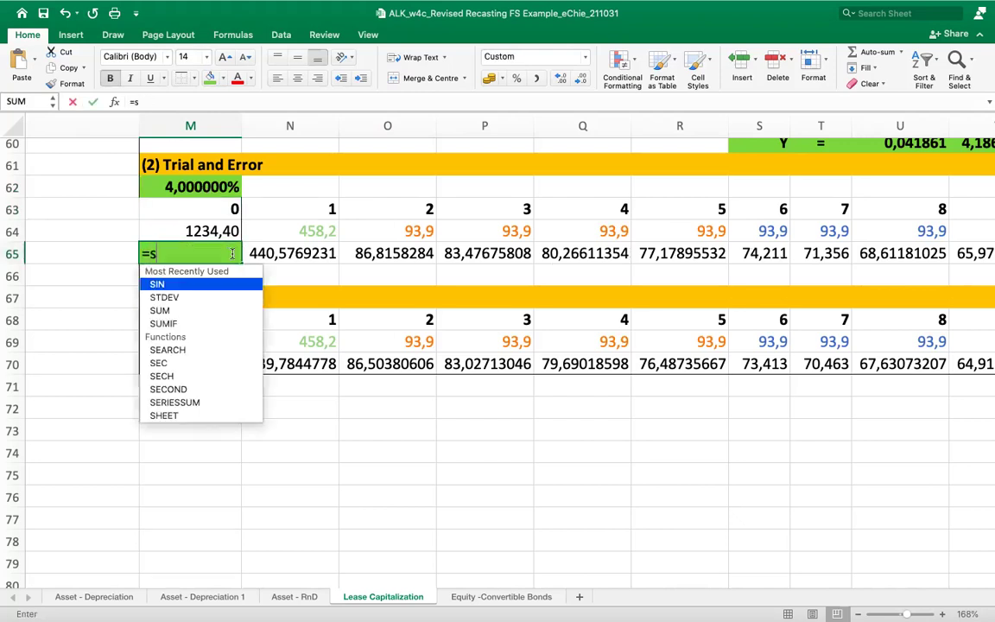
{"action": "key", "text": "Right"}
{"action": "key", "text": "super+shift+Right"}
{"action": "key", "text": "shift+Left"}
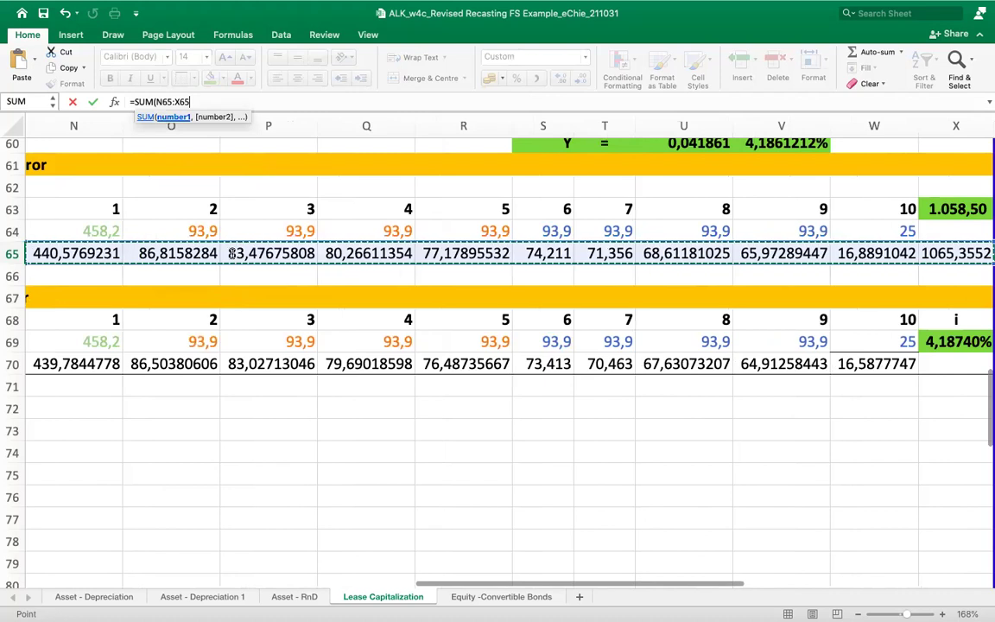
{"action": "scroll", "coordinate": [232, 257], "scroll_direction": "left", "scroll_amount": 3}
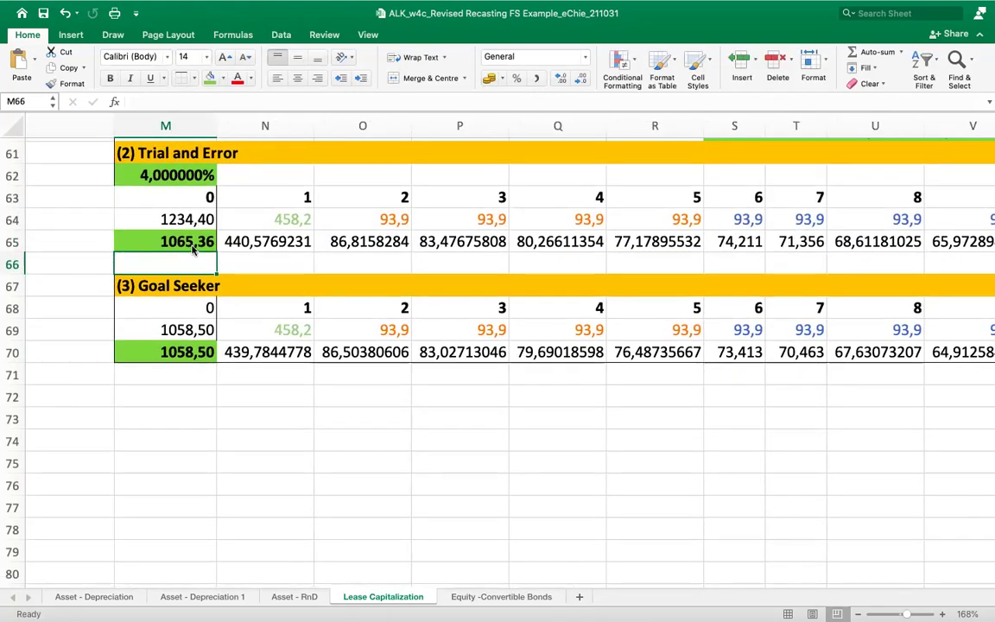
{"action": "scroll", "coordinate": [194, 248], "scroll_direction": "right", "scroll_amount": 5}
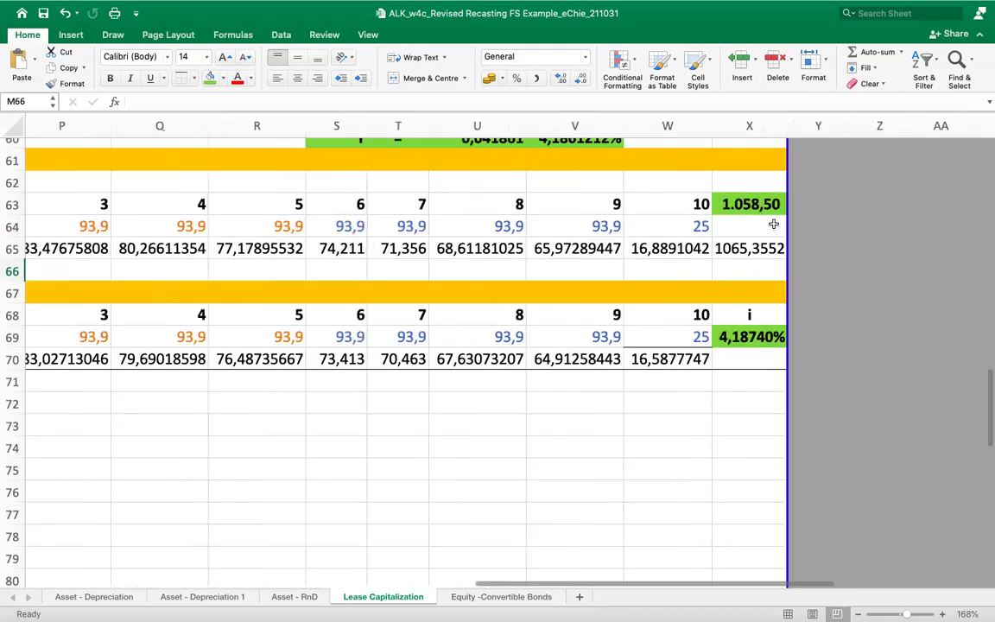
{"action": "scroll", "coordinate": [758, 248], "scroll_direction": "left", "scroll_amount": 5}
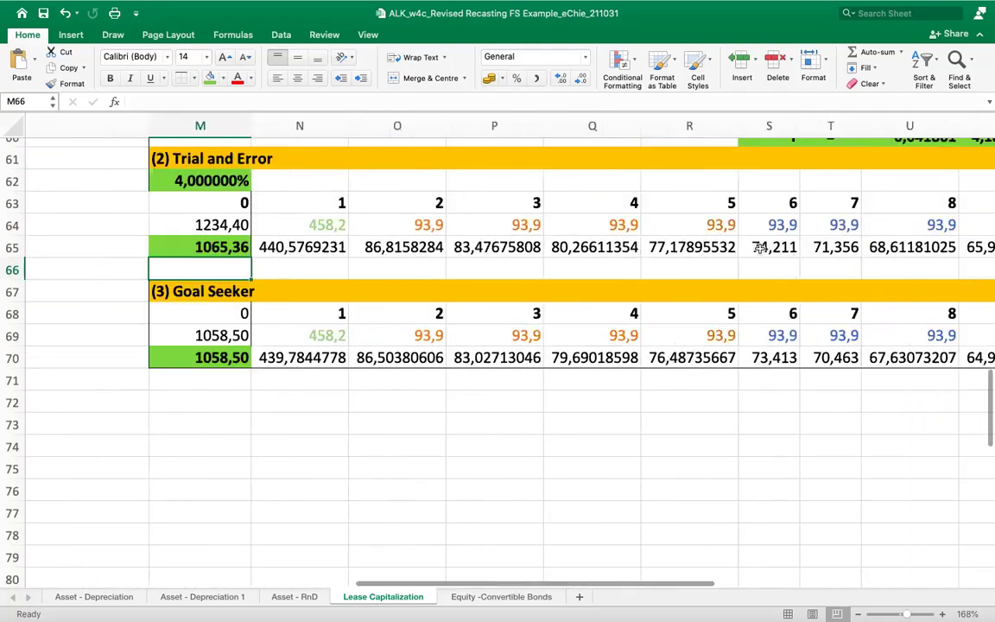
{"action": "scroll", "coordinate": [786, 251], "scroll_direction": "right", "scroll_amount": 3}
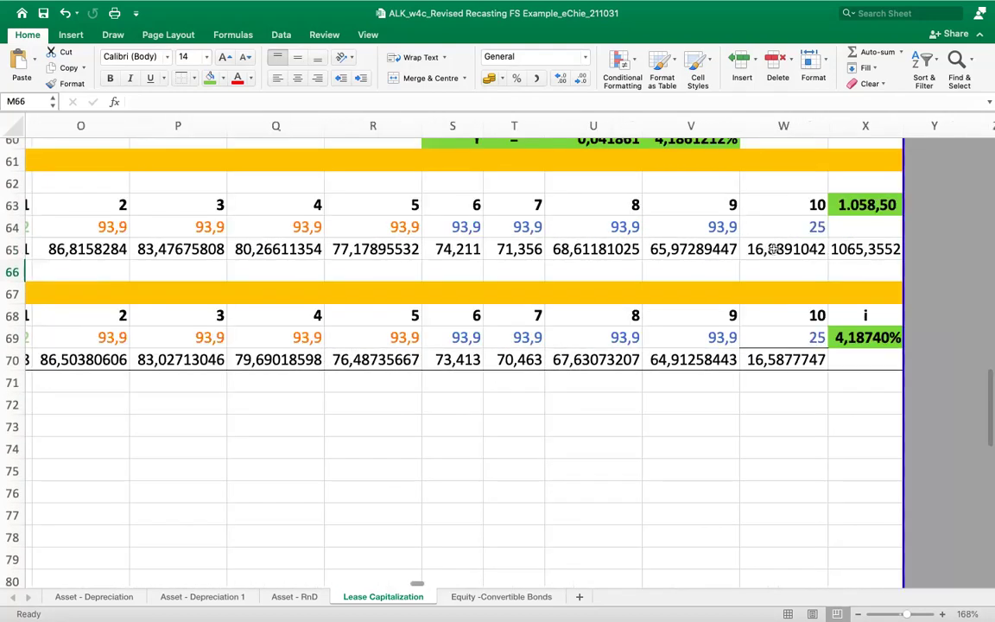
Set the Trial and Error interest rate in M62 to 4,19% and compare the discounted total in X65 with the target
{"action": "scroll", "coordinate": [775, 248], "scroll_direction": "left", "scroll_amount": 4}
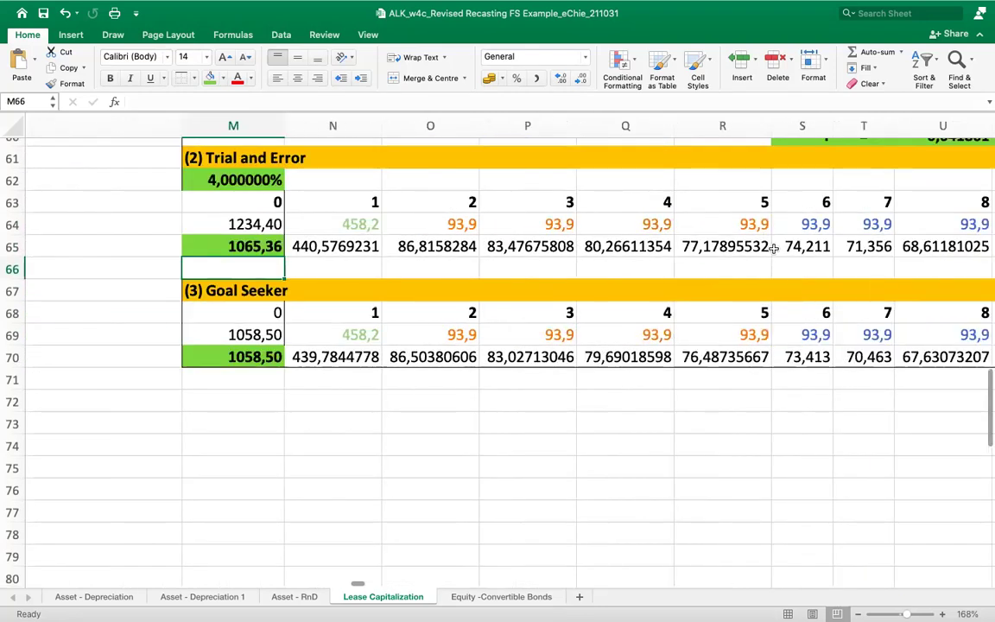
{"action": "scroll", "coordinate": [774, 249], "scroll_direction": "right", "scroll_amount": 4}
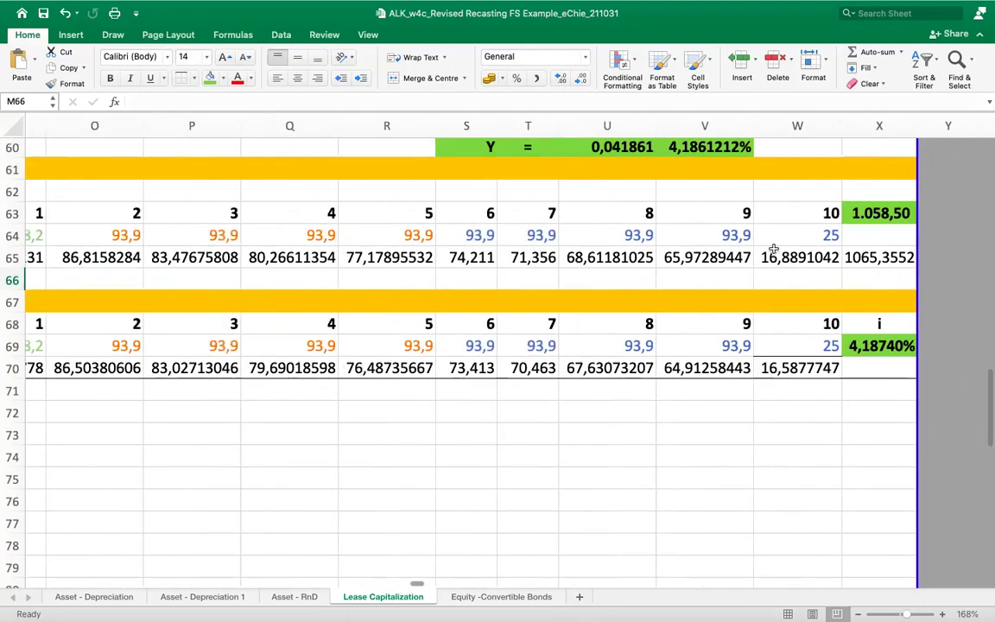
{"action": "scroll", "coordinate": [773, 248], "scroll_direction": "right", "scroll_amount": 1}
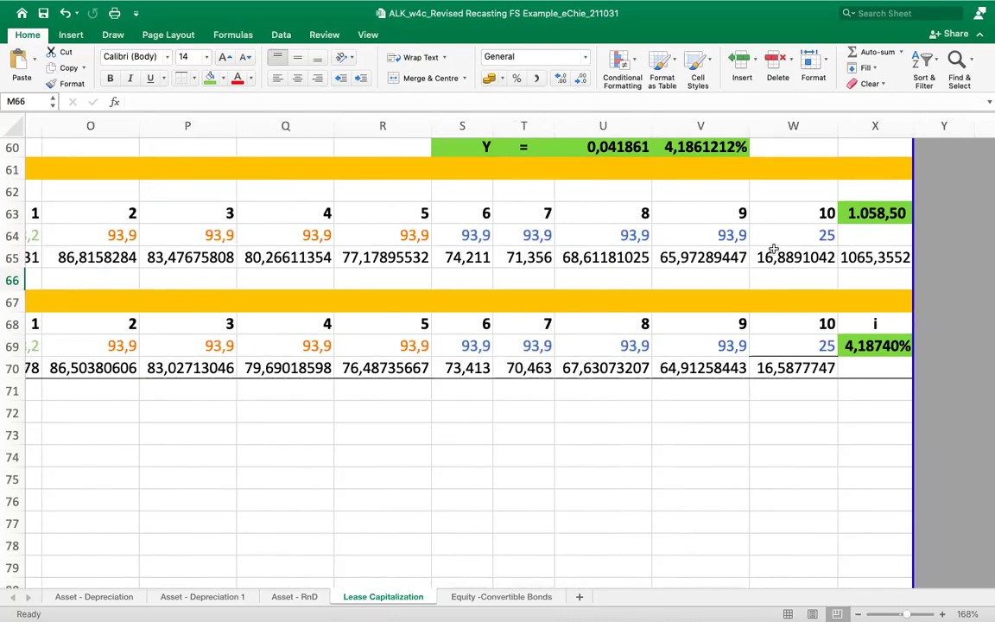
{"action": "scroll", "coordinate": [774, 248], "scroll_direction": "left", "scroll_amount": 4}
{"action": "left_click", "coordinate": [373, 192]}
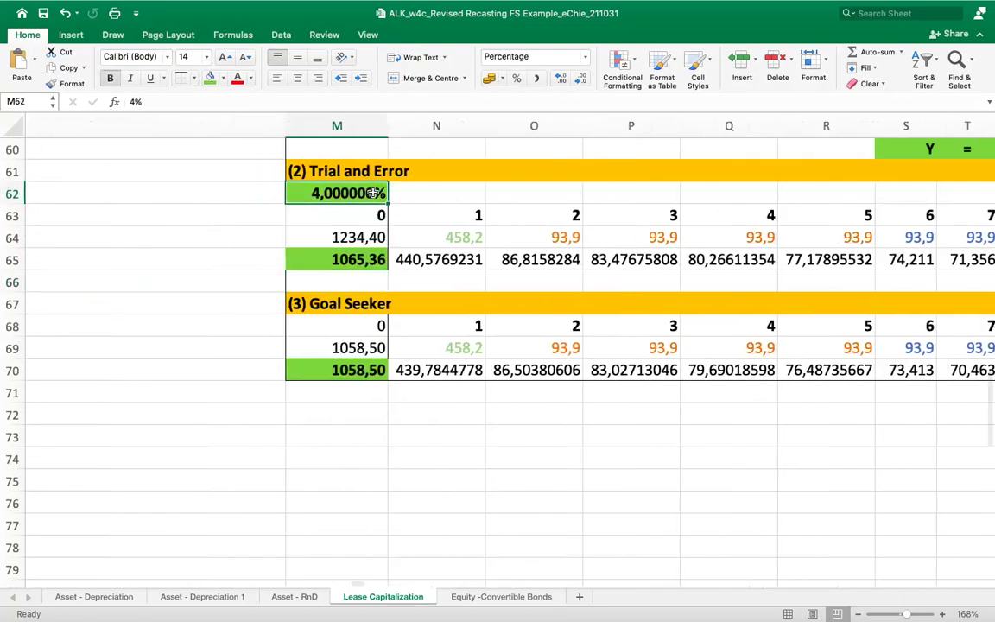
{"action": "type", "text": "4,1"}
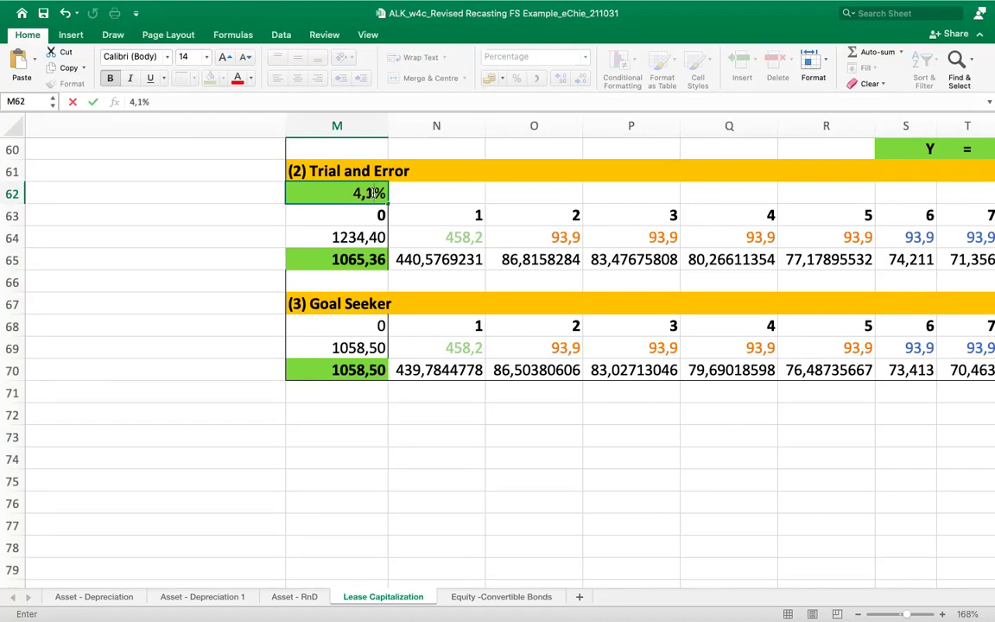
{"action": "type", "text": "9"}
{"action": "key", "text": "Return"}
{"action": "scroll", "coordinate": [549, 256], "scroll_direction": "right", "scroll_amount": 3}
{"action": "scroll", "coordinate": [549, 256], "scroll_direction": "right", "scroll_amount": 6}
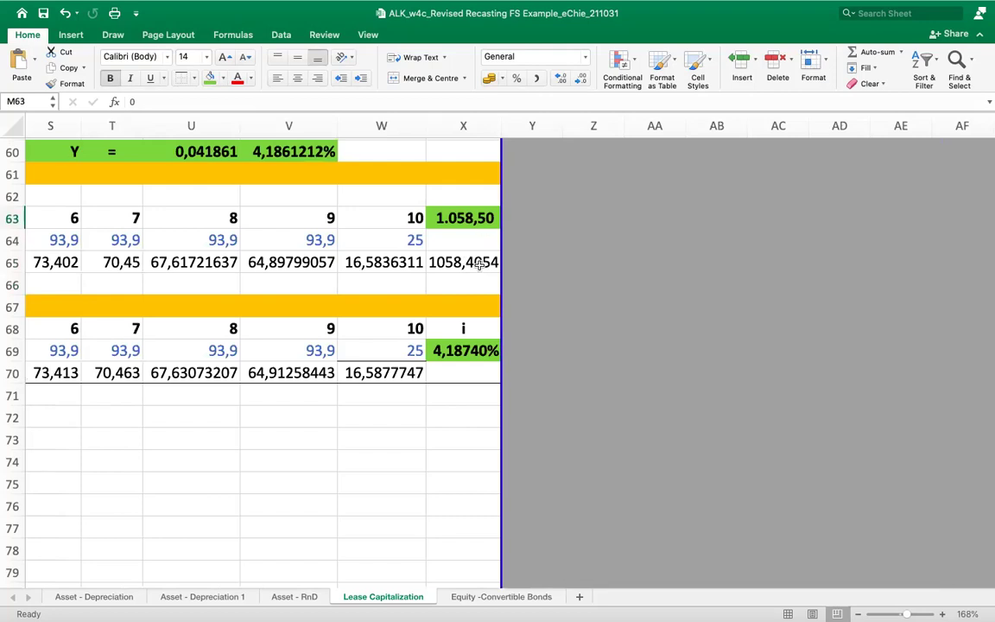
{"action": "scroll", "coordinate": [477, 265], "scroll_direction": "left", "scroll_amount": 6}
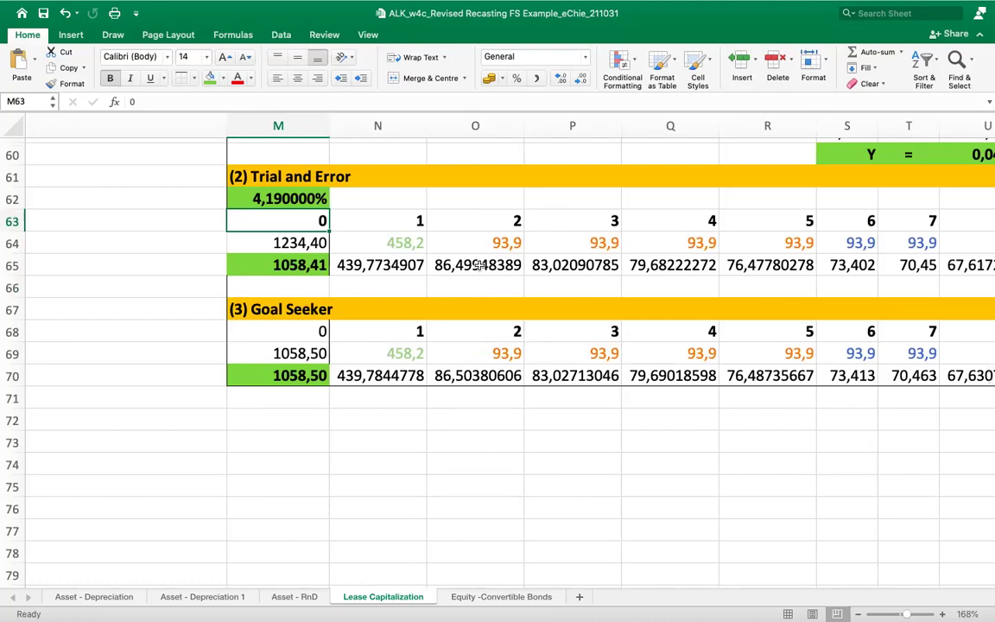
Copy the payment total formula from M64 into M69 of the Goal Seeker table, giving =SUM(N69:W69)
{"action": "left_click", "coordinate": [300, 242]}
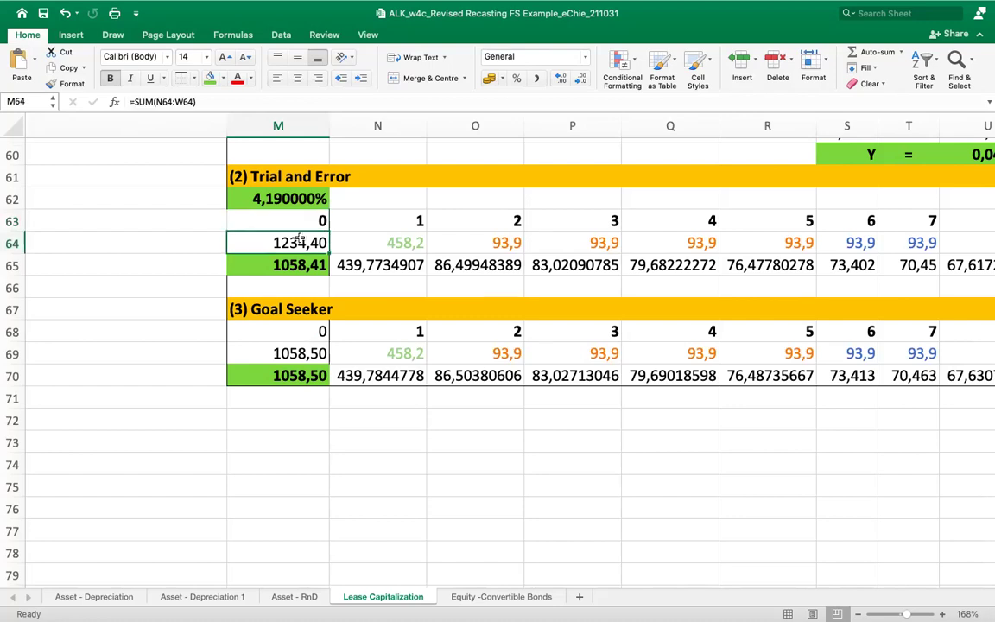
{"action": "key", "text": "super+c"}
{"action": "left_click", "coordinate": [317, 355]}
{"action": "key", "text": "Return"}
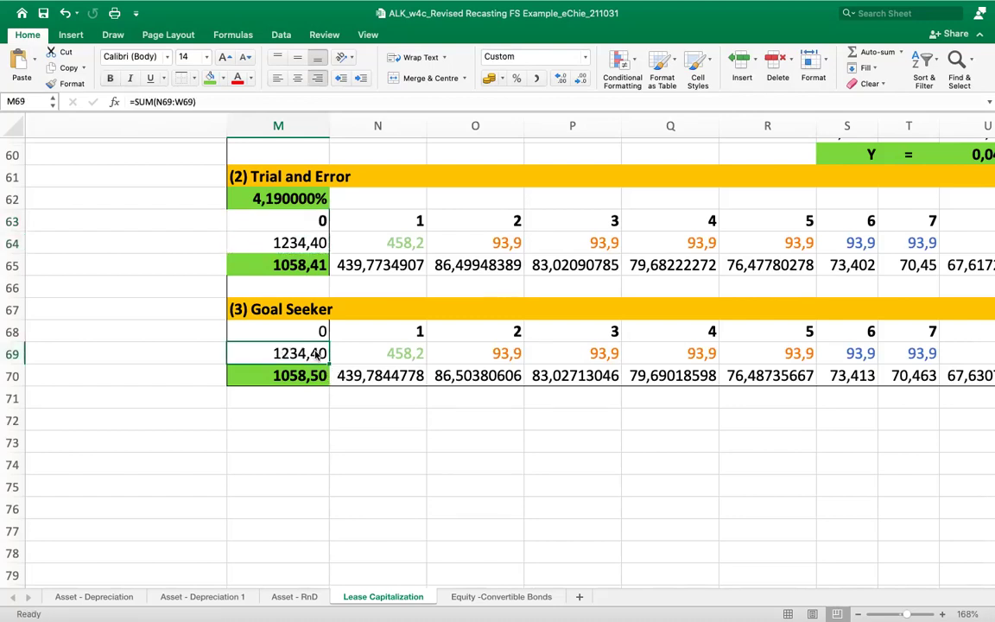
{"action": "left_click", "coordinate": [306, 282]}
Compare the target lease value in X63 with the Trial and Error discounted total in M65
{"action": "scroll", "coordinate": [306, 282], "scroll_direction": "right", "scroll_amount": 10}
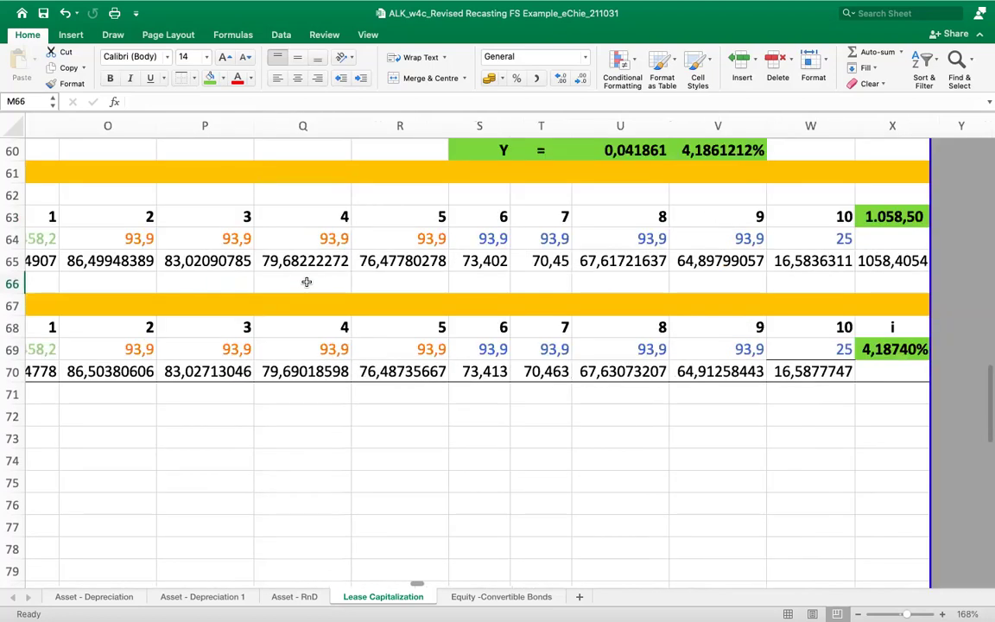
{"action": "left_click", "coordinate": [627, 222]}
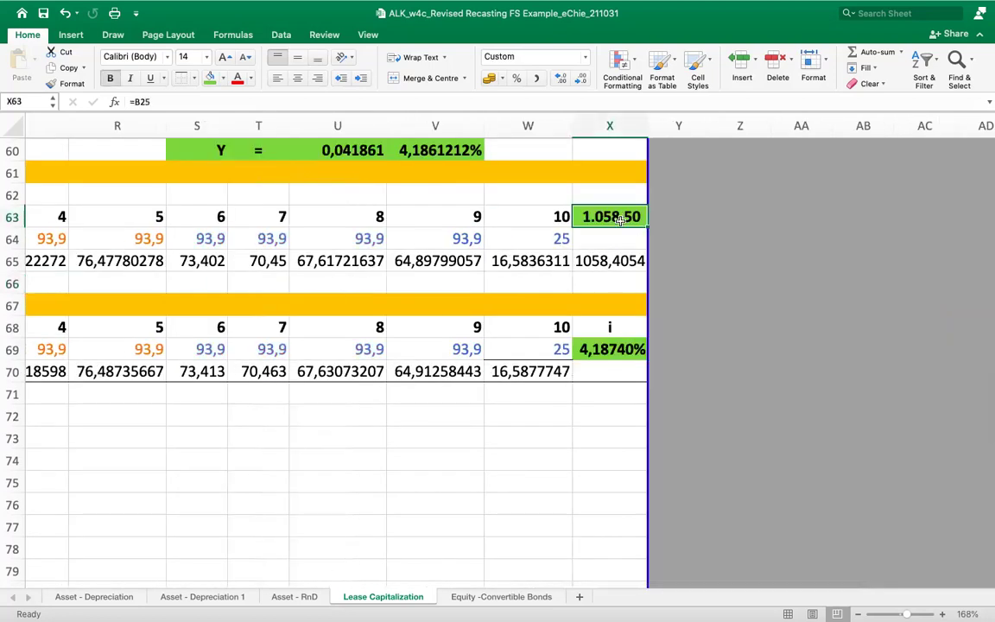
{"action": "scroll", "coordinate": [631, 233], "scroll_direction": "left", "scroll_amount": 10}
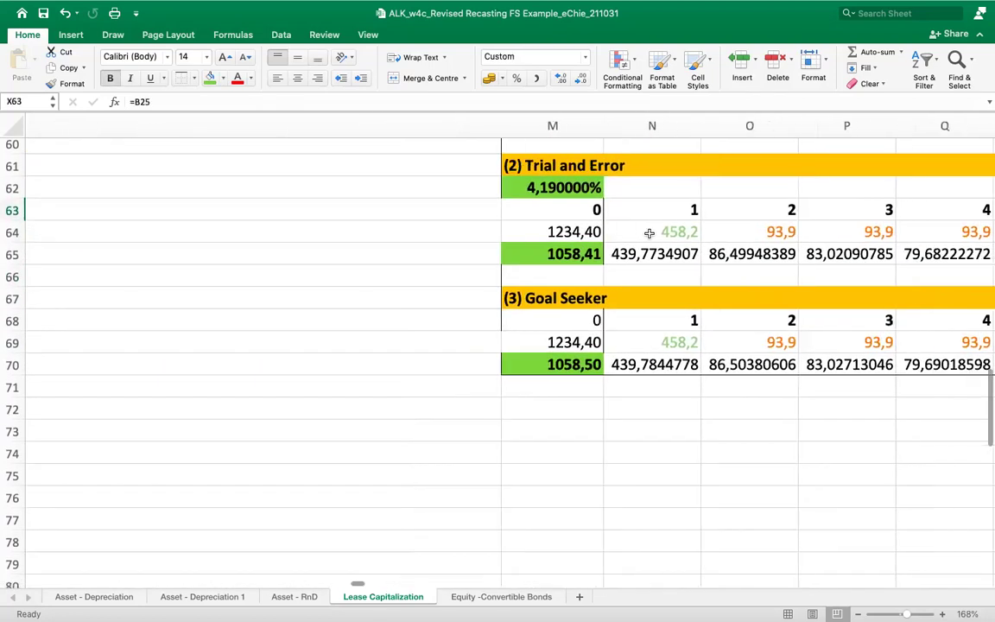
{"action": "left_click", "coordinate": [574, 254]}
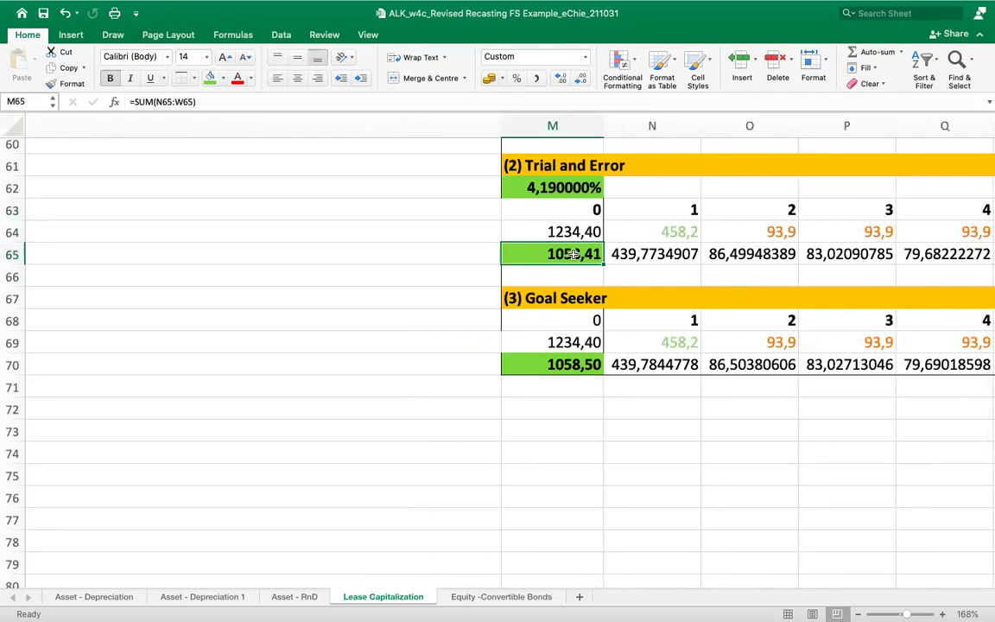
Examine the Goal Seeker table's year numbers in row 68, from year 0 in M68 through year 10 in W68
{"action": "scroll", "coordinate": [573, 253], "scroll_direction": "down", "scroll_amount": 3}
{"action": "scroll", "coordinate": [572, 253], "scroll_direction": "right", "scroll_amount": 2}
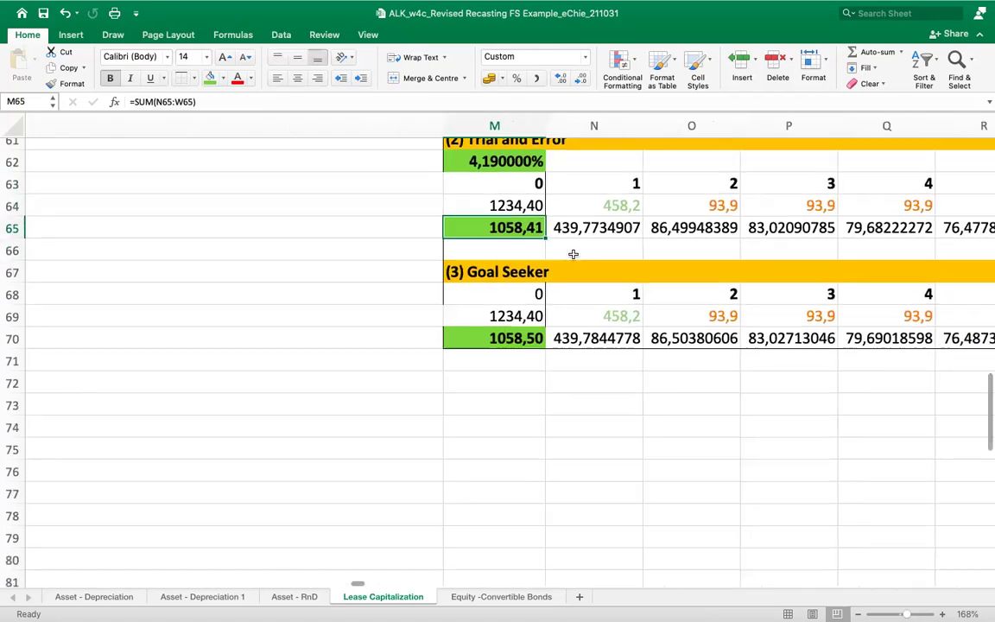
{"action": "left_click", "coordinate": [453, 248]}
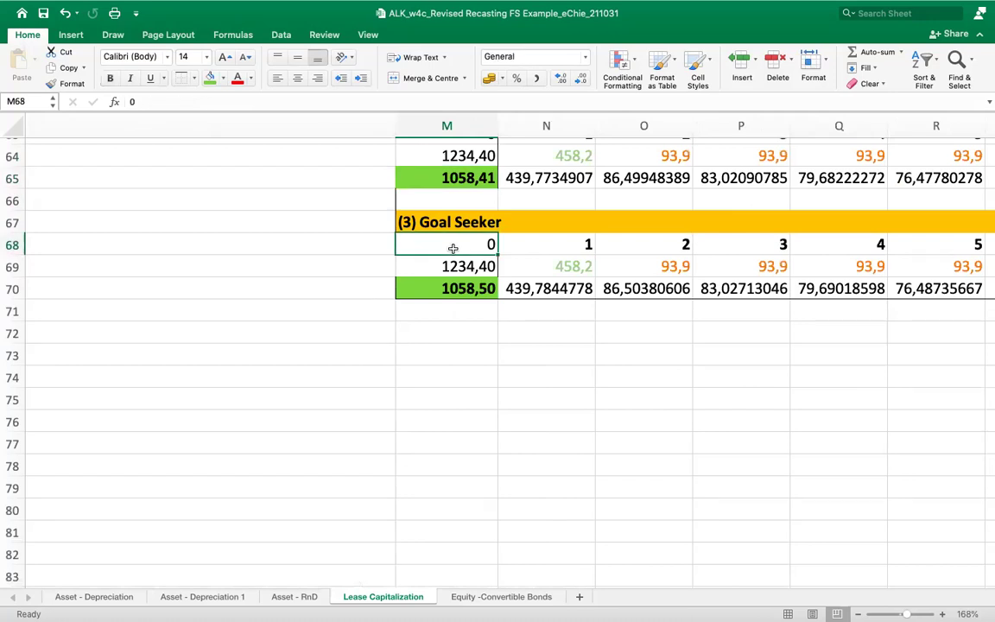
{"action": "scroll", "coordinate": [453, 249], "scroll_direction": "up", "scroll_amount": 3}
{"action": "scroll", "coordinate": [452, 248], "scroll_direction": "left", "scroll_amount": 2}
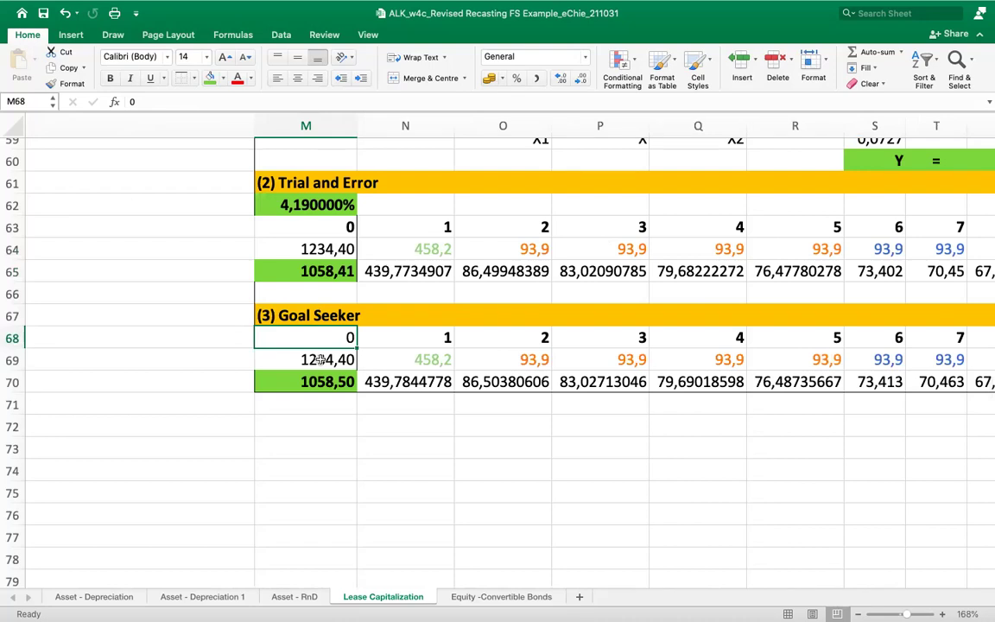
{"action": "scroll", "coordinate": [320, 359], "scroll_direction": "right", "scroll_amount": 5}
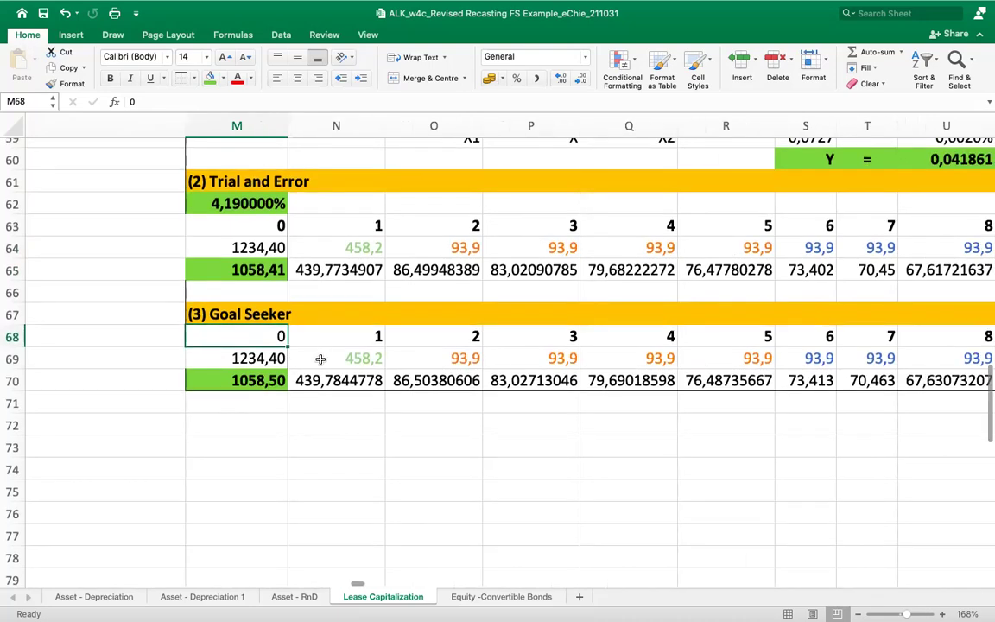
{"action": "scroll", "coordinate": [320, 359], "scroll_direction": "right", "scroll_amount": 2}
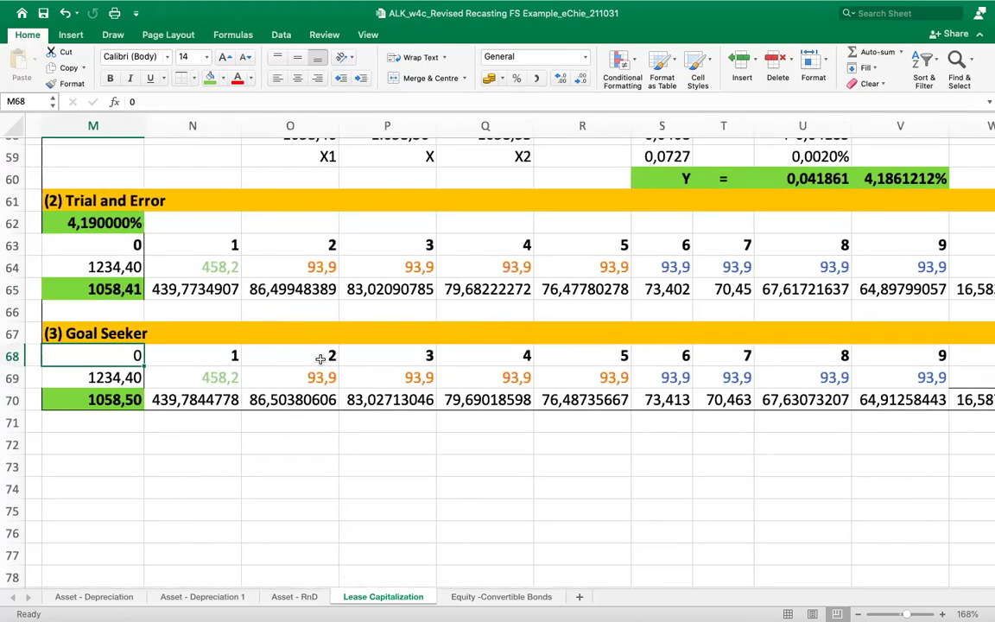
{"action": "scroll", "coordinate": [319, 359], "scroll_direction": "right", "scroll_amount": 2}
{"action": "scroll", "coordinate": [320, 360], "scroll_direction": "up", "scroll_amount": 1}
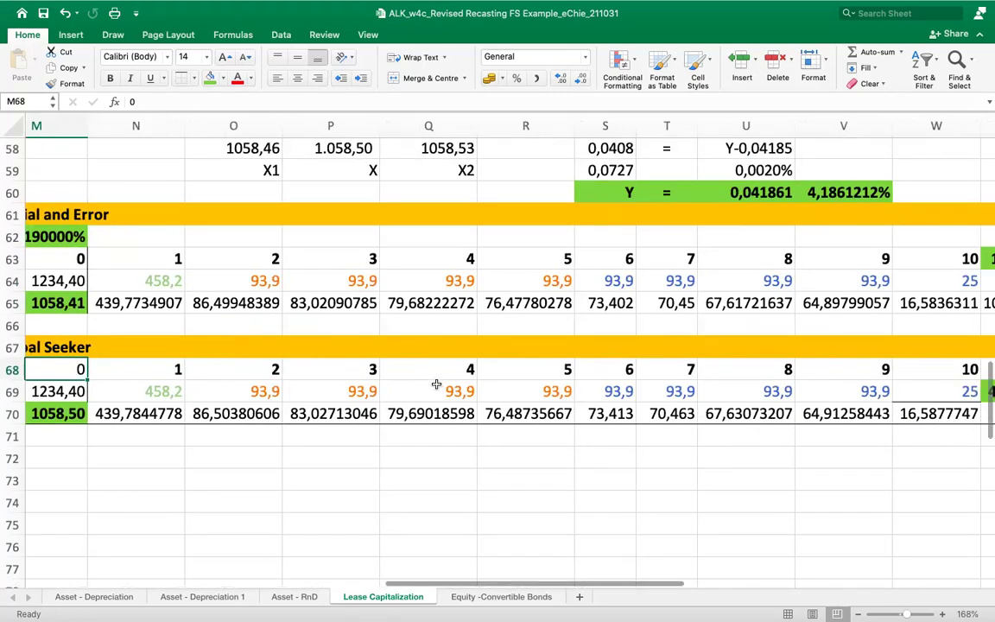
{"action": "key", "text": "Right"}
{"action": "key", "text": "Right"}
{"action": "key", "text": "Right"}
{"action": "key", "text": "Right"}
{"action": "key", "text": "Right"}
{"action": "key", "text": "Right"}
{"action": "key", "text": "Right"}
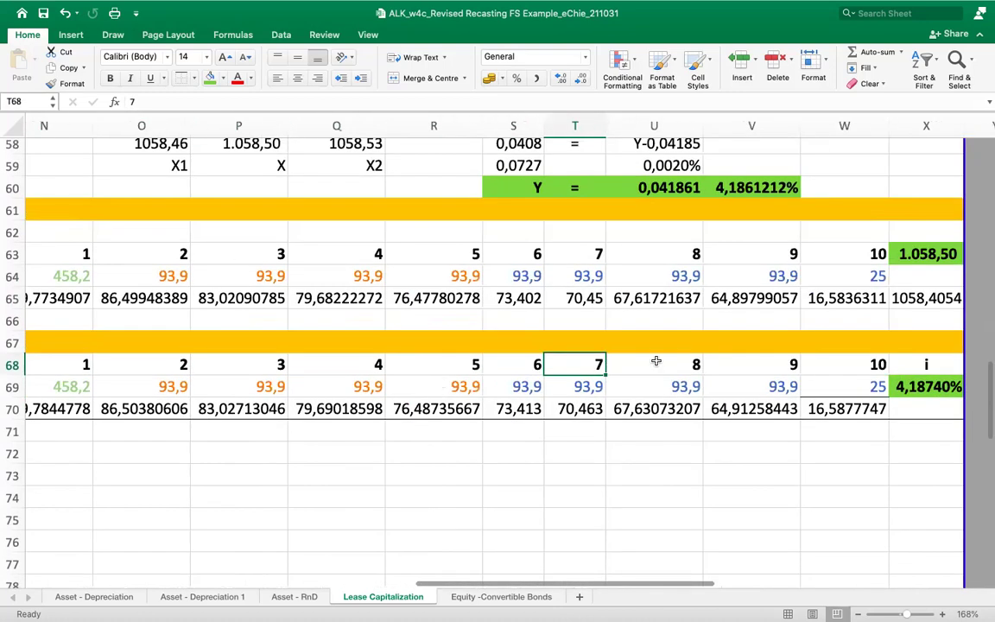
{"action": "scroll", "coordinate": [657, 361], "scroll_direction": "right", "scroll_amount": 2}
{"action": "left_click", "coordinate": [808, 370]}
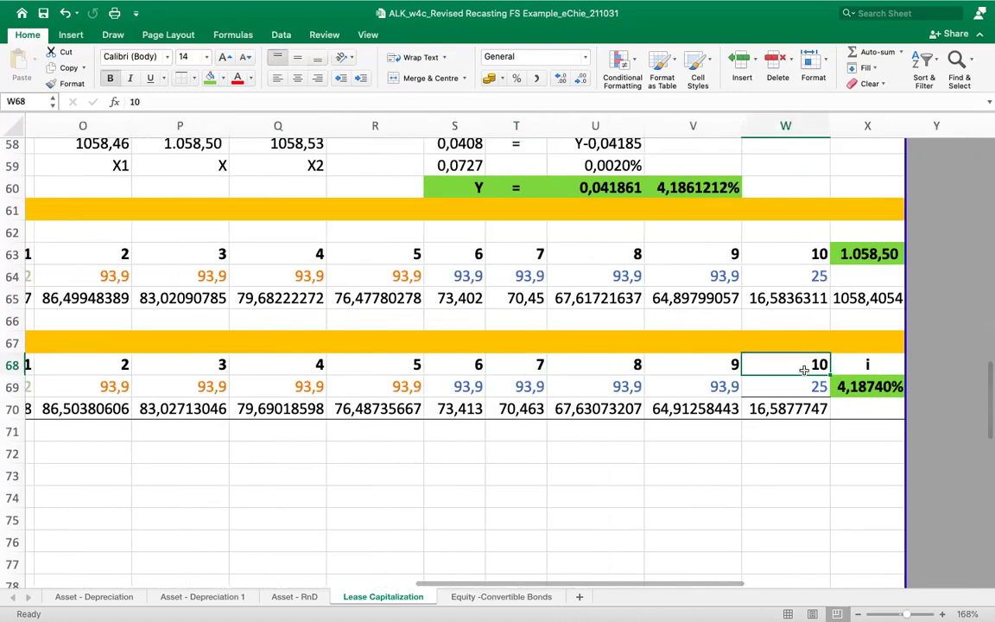
Set the Goal Seeker interest rate i in X69 to 5% and check the discounted total in M70
{"action": "left_click", "coordinate": [868, 366]}
{"action": "left_click", "coordinate": [874, 384]}
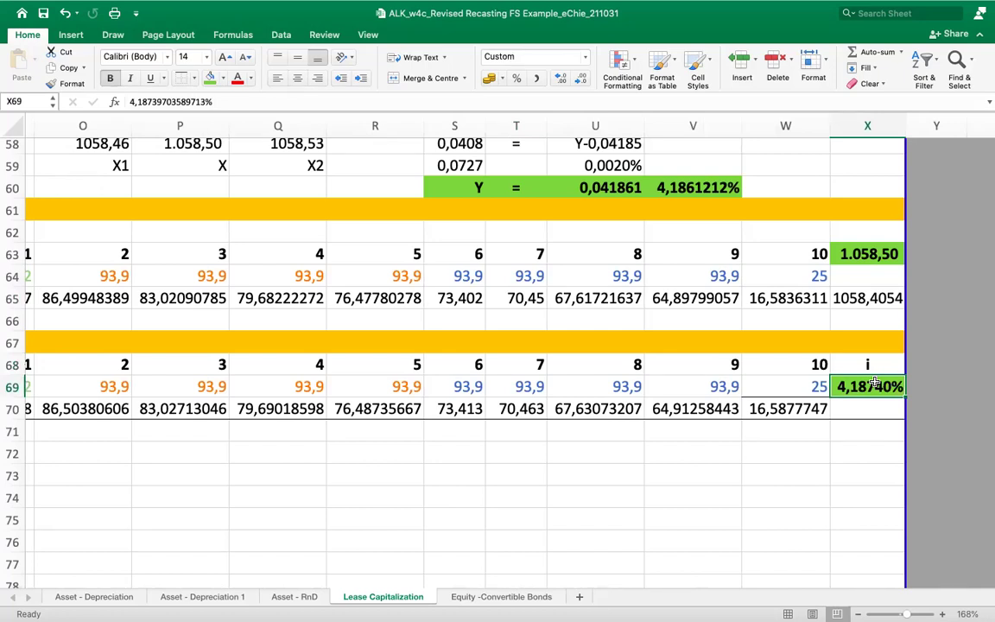
{"action": "type", "text": "5"}
{"action": "key", "text": "Return"}
{"action": "scroll", "coordinate": [874, 384], "scroll_direction": "left", "scroll_amount": 10}
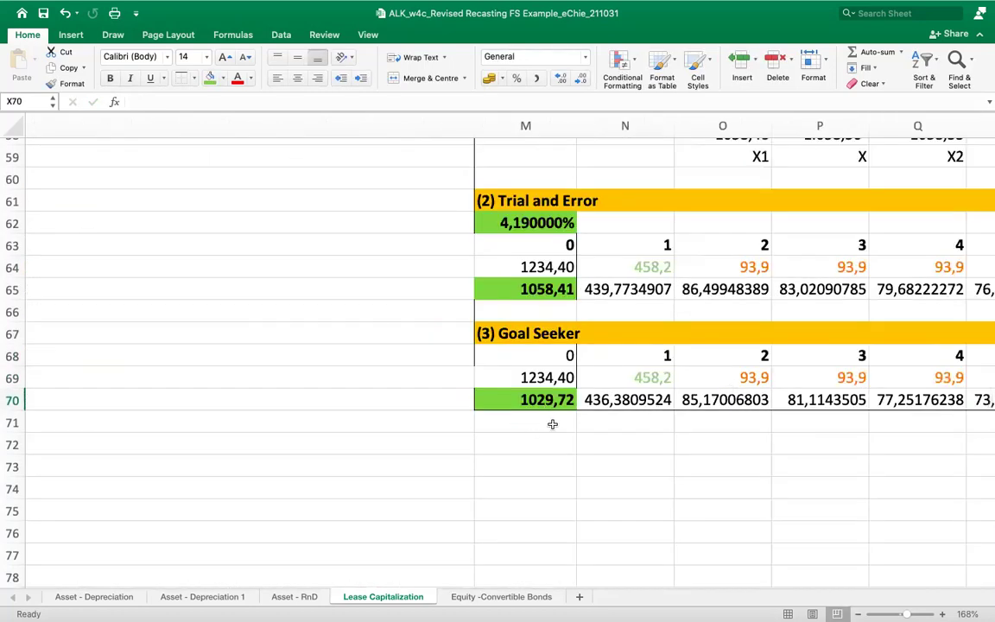
Copy the =B25 formula text from X63 into M72 to show the target lease value below the Goal Seeker table
{"action": "scroll", "coordinate": [551, 427], "scroll_direction": "right", "scroll_amount": 10}
{"action": "scroll", "coordinate": [656, 363], "scroll_direction": "up", "scroll_amount": 2}
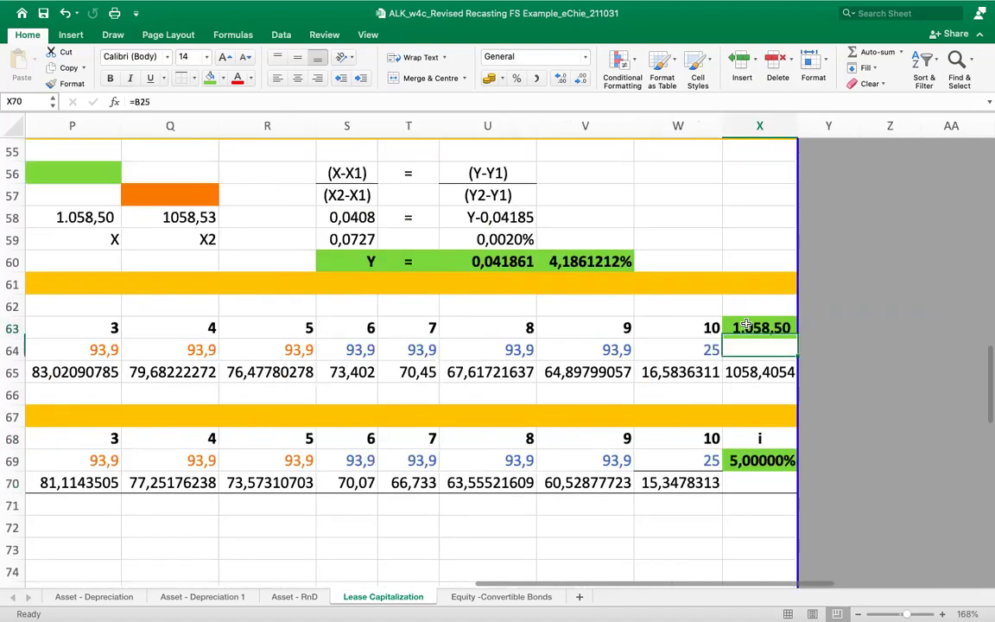
{"action": "left_click", "coordinate": [746, 324]}
{"action": "key", "text": "ctrl+c"}
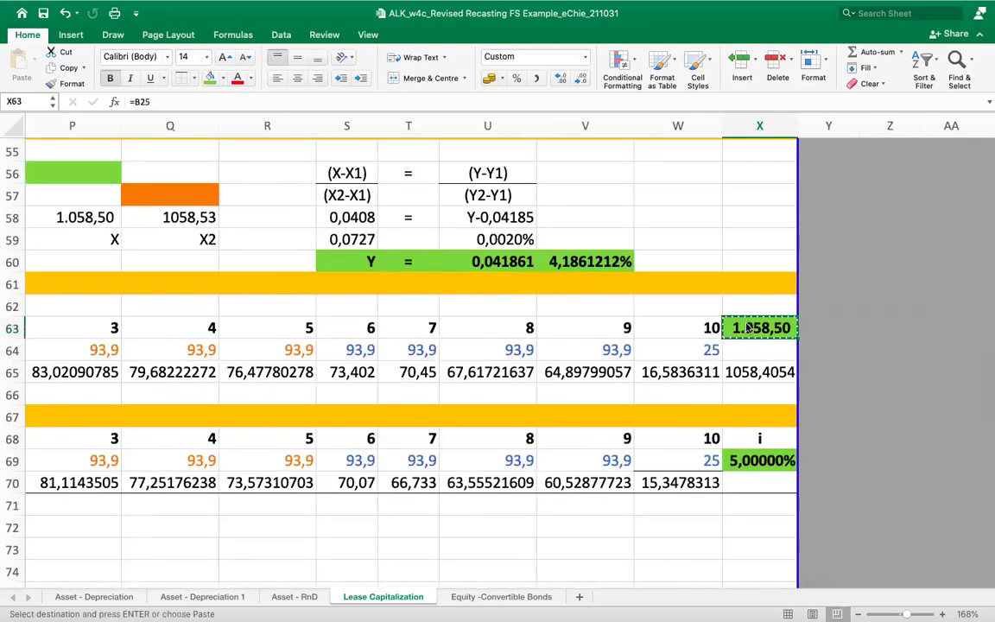
{"action": "left_click_drag", "start_coordinate": [152, 102], "coordinate": [72, 99]}
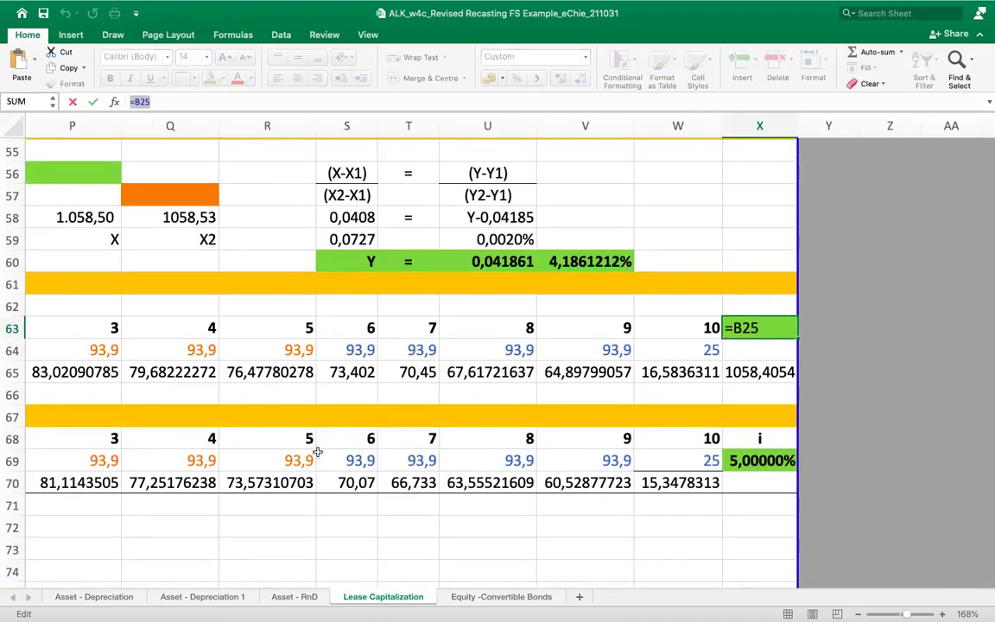
{"action": "key", "text": "Escape"}
{"action": "scroll", "coordinate": [317, 450], "scroll_direction": "left", "scroll_amount": 1}
{"action": "scroll", "coordinate": [317, 450], "scroll_direction": "up", "scroll_amount": 1}
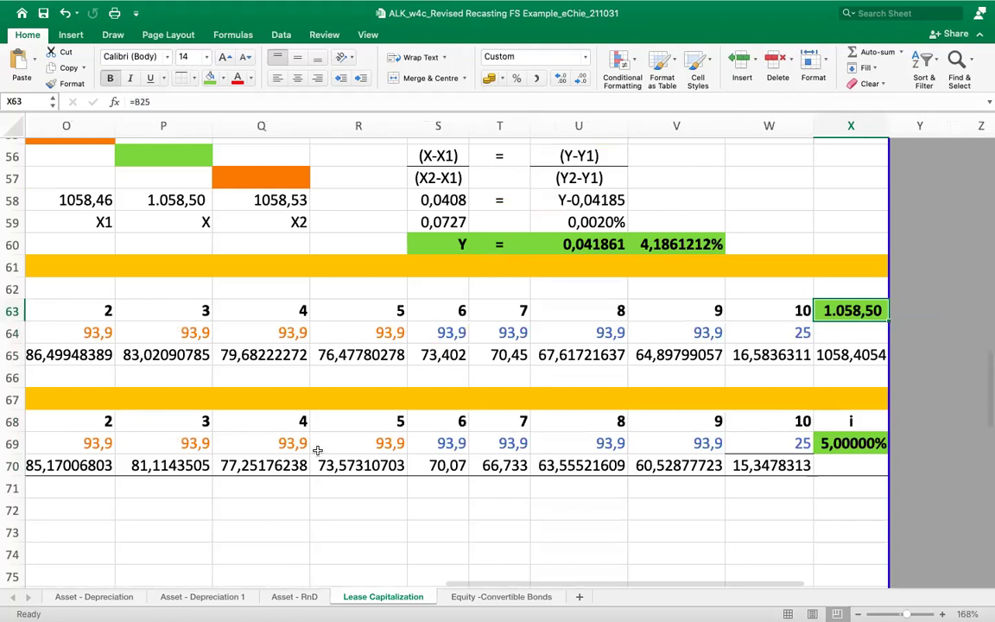
{"action": "scroll", "coordinate": [317, 450], "scroll_direction": "left", "scroll_amount": 10}
{"action": "scroll", "coordinate": [317, 450], "scroll_direction": "down", "scroll_amount": 2}
{"action": "left_click", "coordinate": [400, 404]}
{"action": "key", "text": "ctrl+v"}
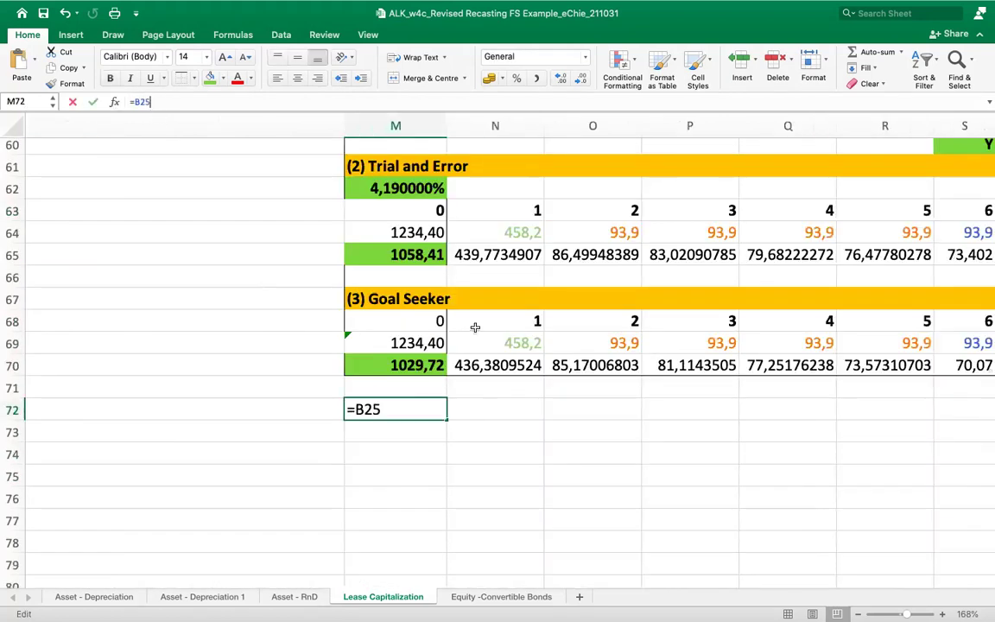
{"action": "key", "text": "Return"}
{"action": "scroll", "coordinate": [486, 419], "scroll_direction": "right", "scroll_amount": 1}
{"action": "scroll", "coordinate": [485, 419], "scroll_direction": "up", "scroll_amount": 1}
{"action": "scroll", "coordinate": [485, 419], "scroll_direction": "up", "scroll_amount": 2}
{"action": "scroll", "coordinate": [485, 419], "scroll_direction": "right", "scroll_amount": 2}
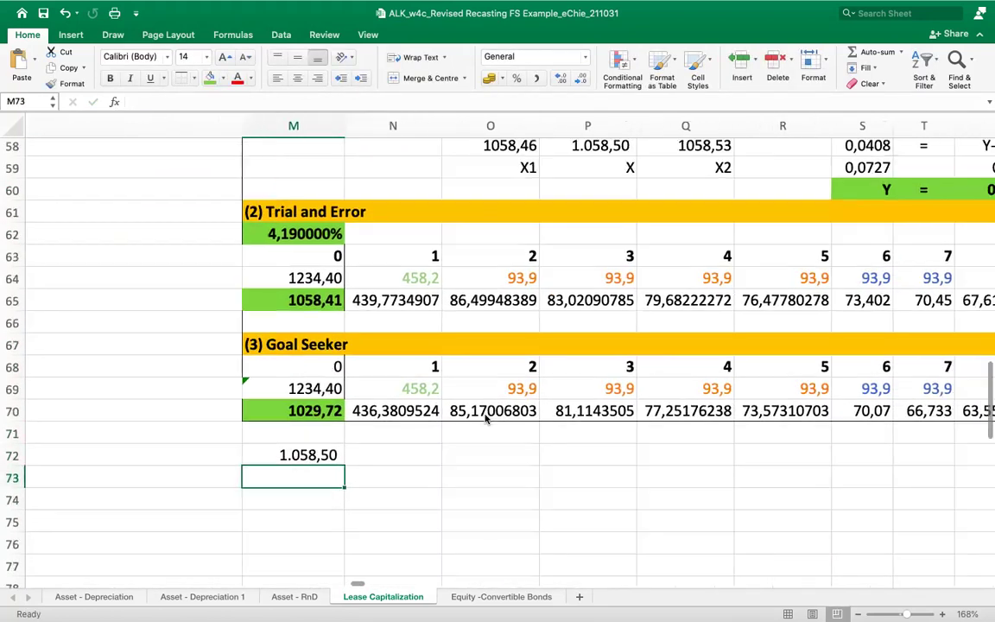
{"action": "left_click", "coordinate": [242, 449]}
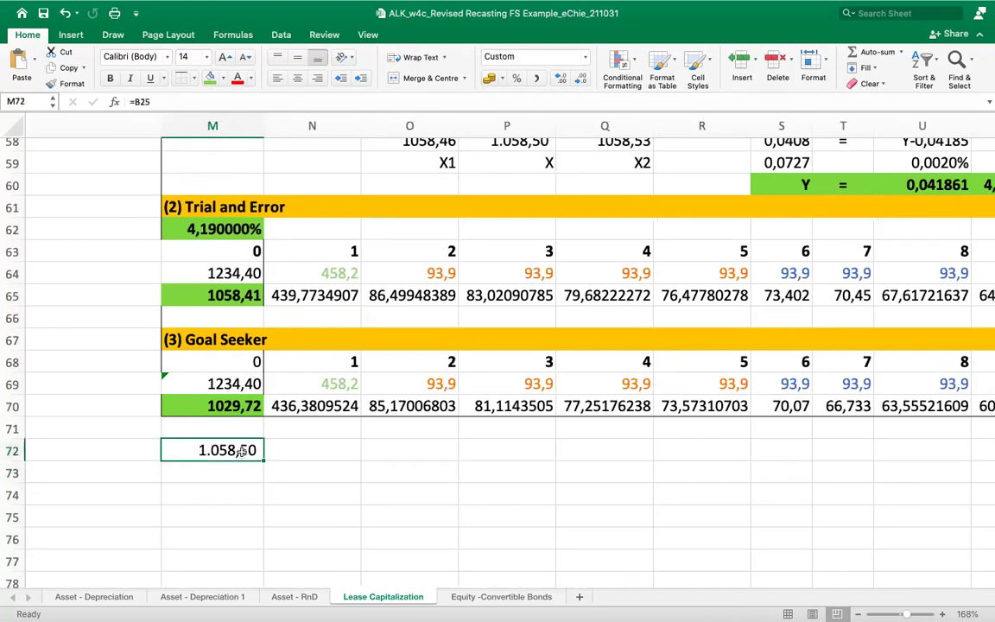
Examine the Goal Seeker table's yearly lease payments in row 69, from N69 through W69
{"action": "scroll", "coordinate": [240, 450], "scroll_direction": "right", "scroll_amount": 2}
{"action": "scroll", "coordinate": [240, 450], "scroll_direction": "down", "scroll_amount": 1}
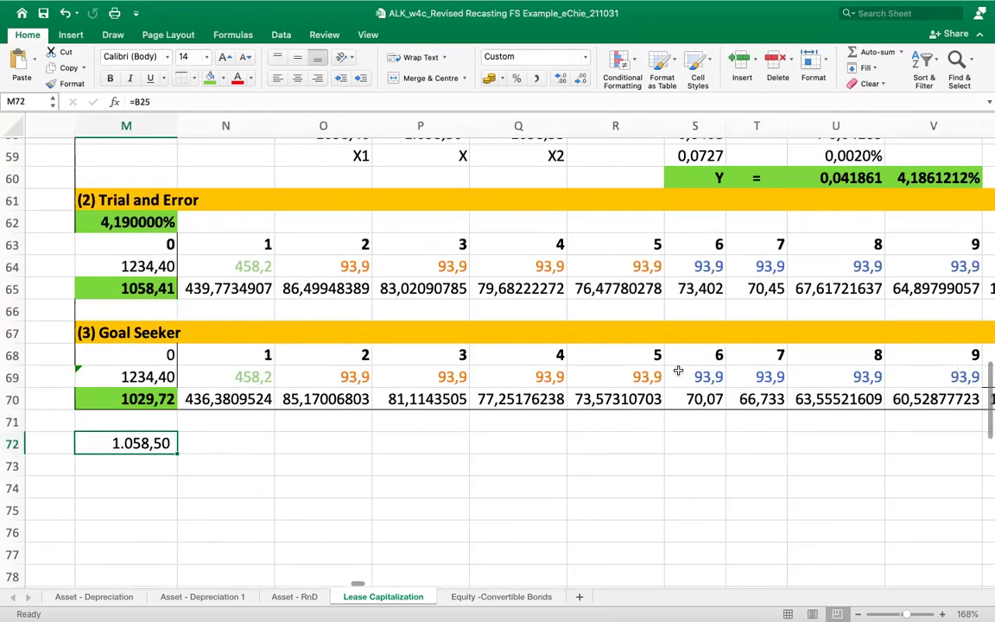
{"action": "scroll", "coordinate": [172, 358], "scroll_direction": "right", "scroll_amount": 3}
{"action": "scroll", "coordinate": [364, 332], "scroll_direction": "left", "scroll_amount": 1}
{"action": "scroll", "coordinate": [364, 333], "scroll_direction": "up", "scroll_amount": 1}
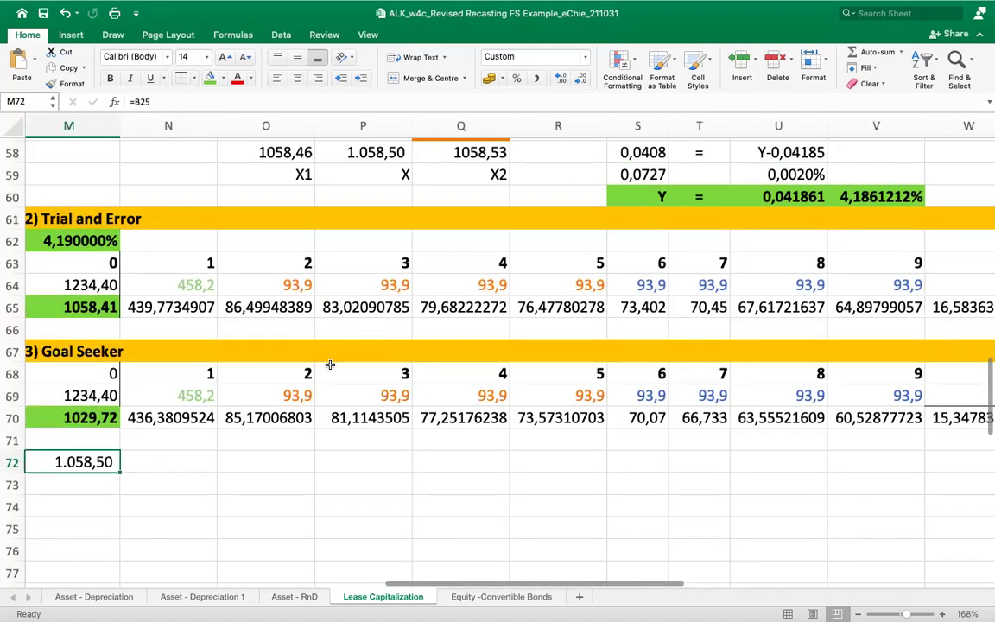
{"action": "scroll", "coordinate": [328, 362], "scroll_direction": "up", "scroll_amount": 2}
{"action": "scroll", "coordinate": [328, 362], "scroll_direction": "left", "scroll_amount": 1}
{"action": "left_click", "coordinate": [208, 427]}
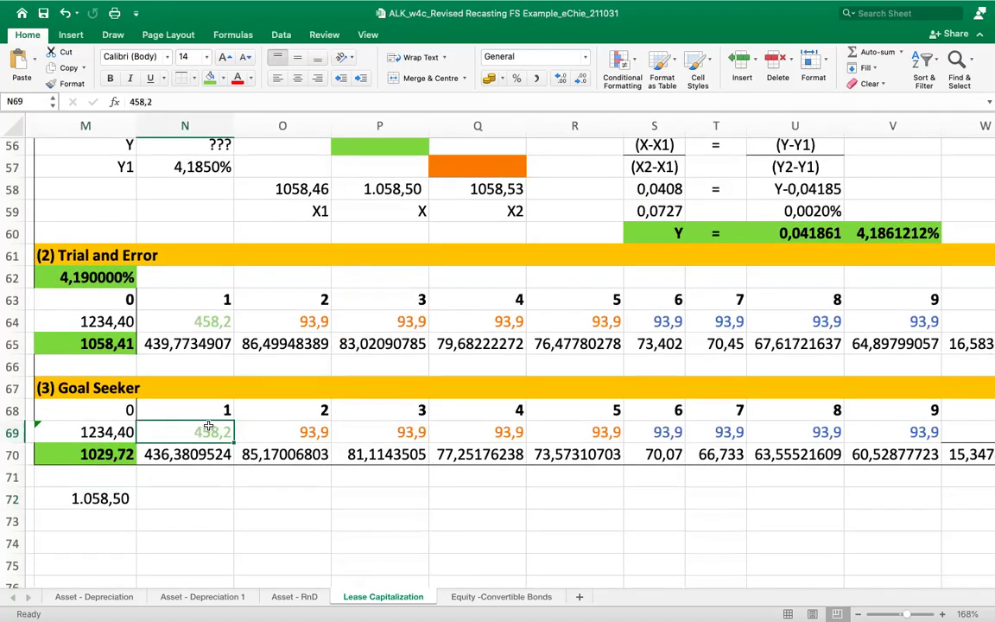
{"action": "key", "text": "Right"}
{"action": "key", "text": "Right"}
{"action": "key", "text": "Right"}
{"action": "key", "text": "Right"}
{"action": "key", "text": "Right"}
{"action": "key", "text": "Right"}
{"action": "key", "text": "Right"}
{"action": "key", "text": "Right"}
{"action": "key", "text": "Right"}
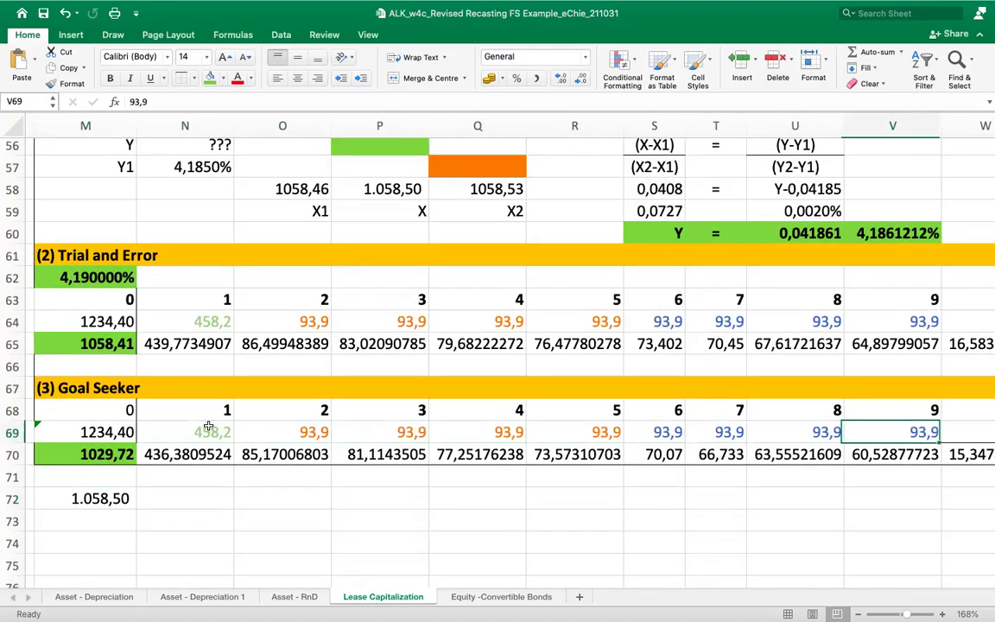
{"action": "scroll", "coordinate": [208, 427], "scroll_direction": "left", "scroll_amount": 2}
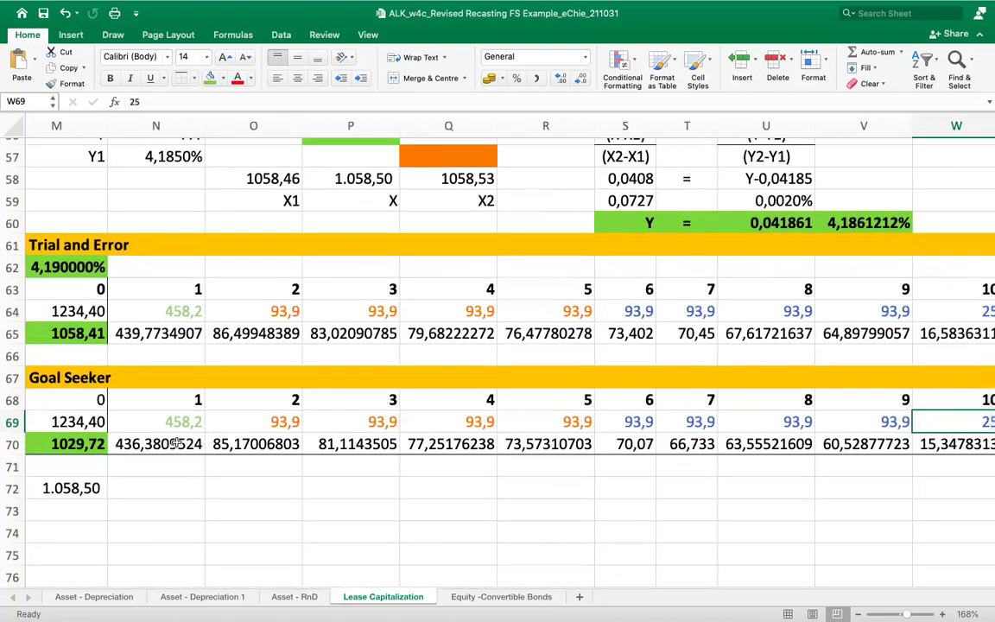
Examine the discounting formula in N70, tracing its references to payment N69, year N68 and the fixed interest rate X69
{"action": "left_click", "coordinate": [175, 443]}
{"action": "left_click", "coordinate": [229, 100]}
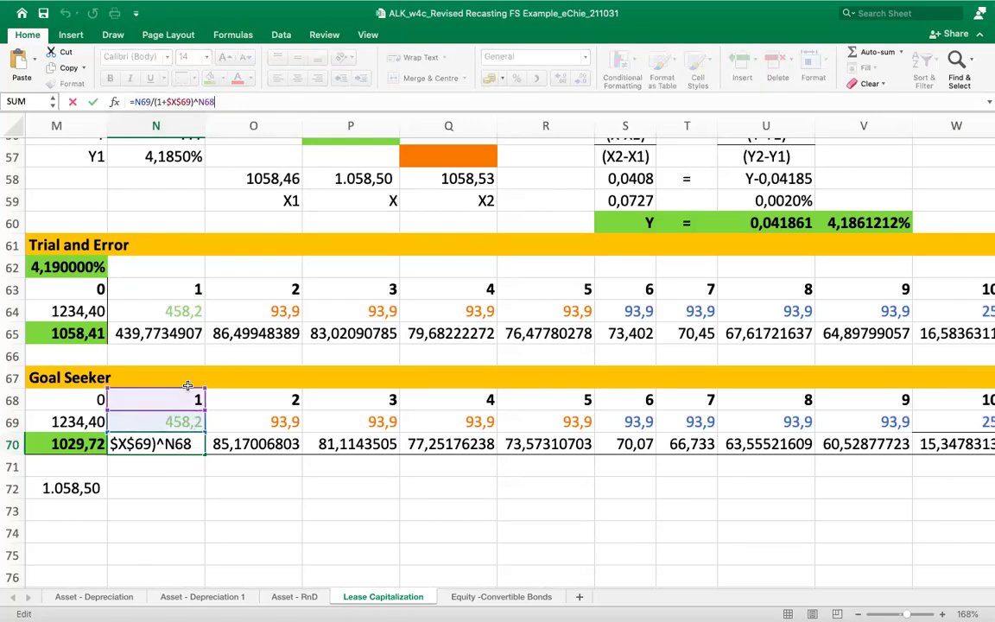
{"action": "scroll", "coordinate": [332, 397], "scroll_direction": "right", "scroll_amount": 5}
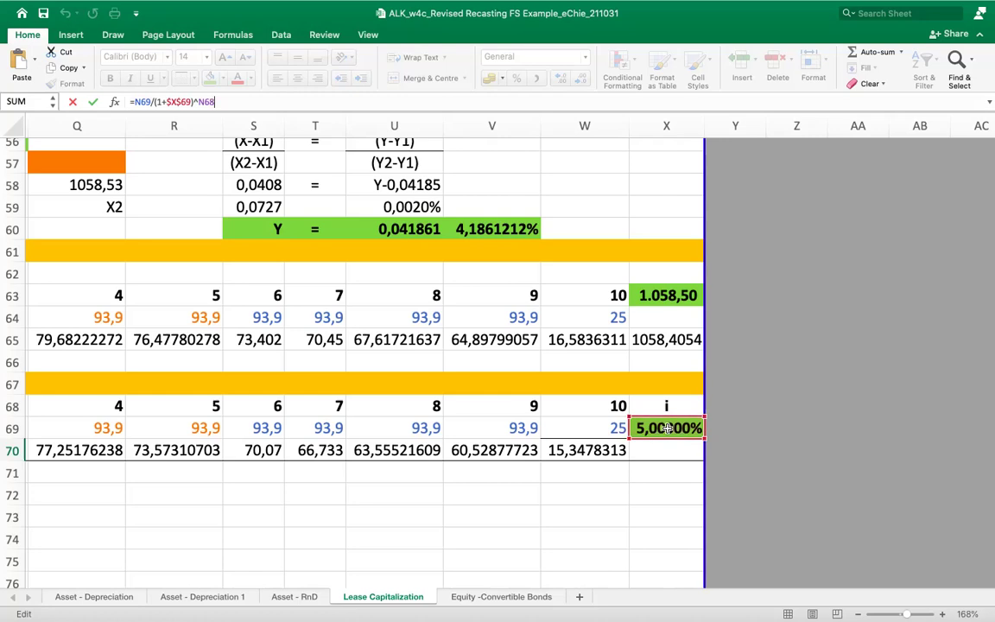
{"action": "scroll", "coordinate": [667, 427], "scroll_direction": "left", "scroll_amount": 10}
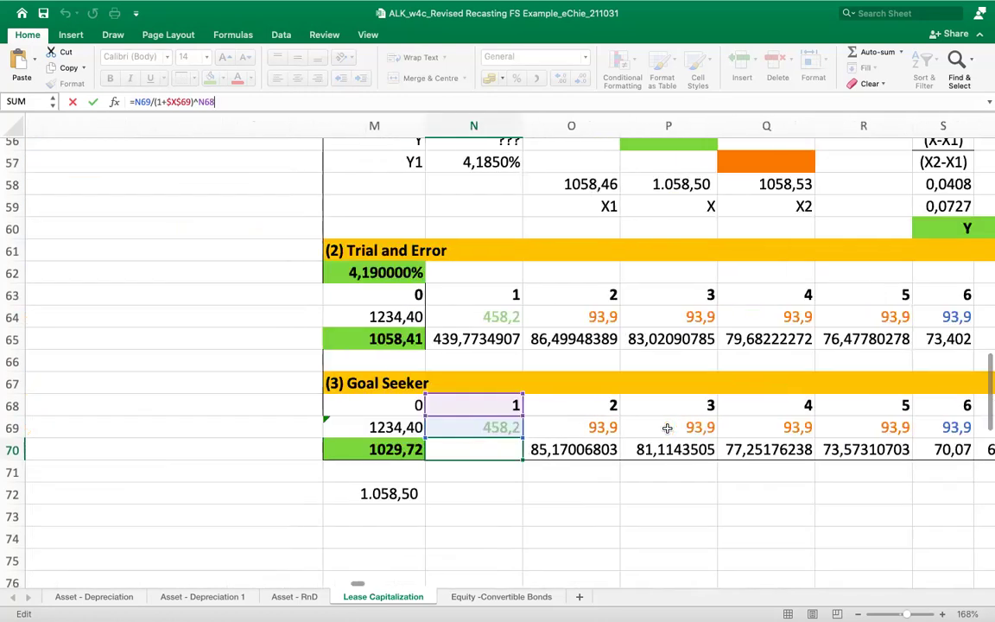
{"action": "scroll", "coordinate": [579, 425], "scroll_direction": "right", "scroll_amount": 4}
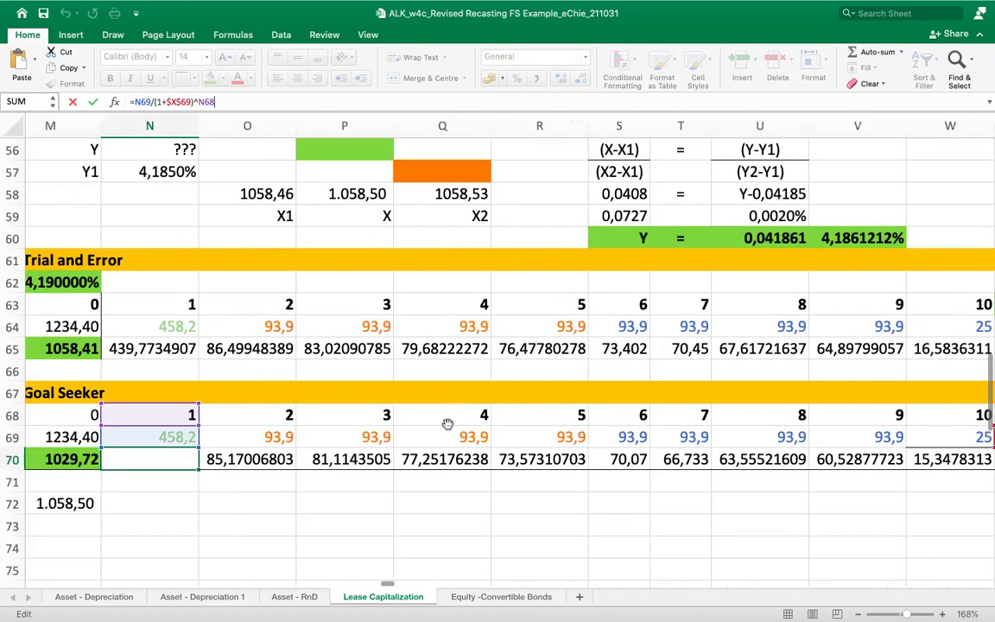
{"action": "scroll", "coordinate": [205, 104], "scroll_direction": "right", "scroll_amount": 2}
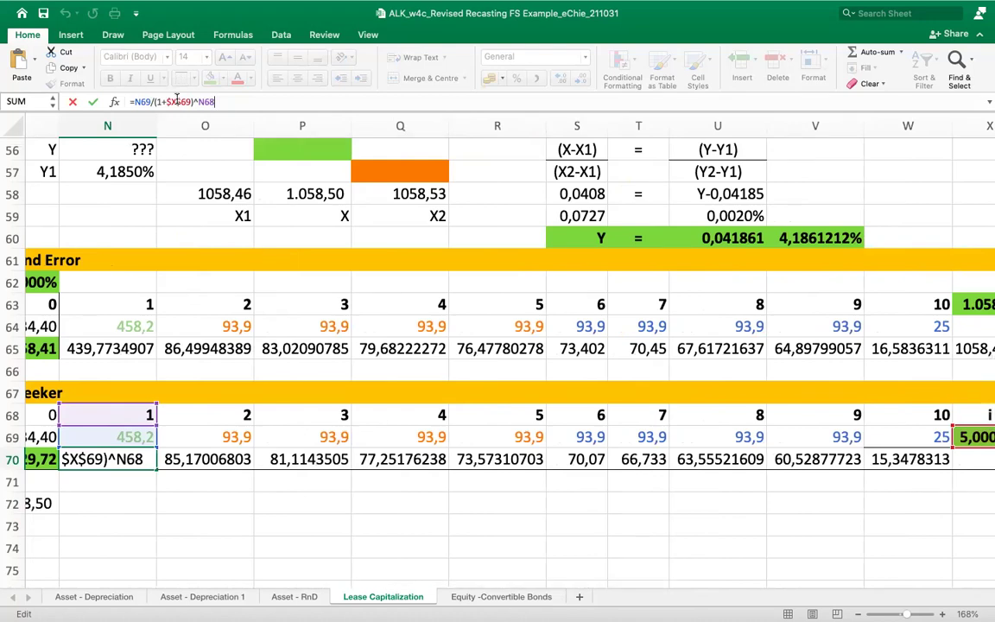
{"action": "scroll", "coordinate": [581, 410], "scroll_direction": "right", "scroll_amount": 2}
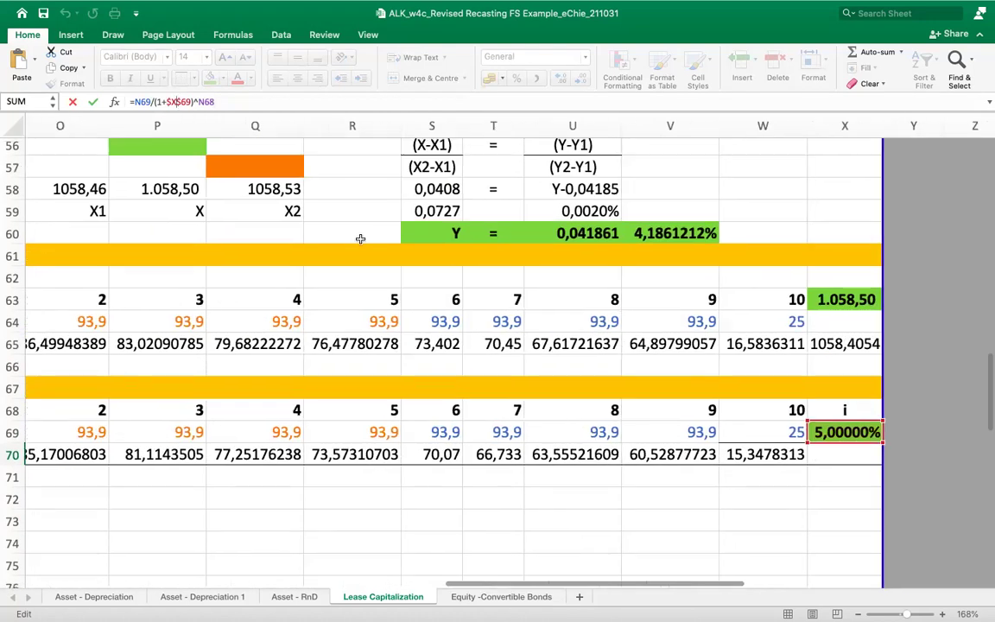
{"action": "scroll", "coordinate": [277, 411], "scroll_direction": "left", "scroll_amount": 3}
{"action": "scroll", "coordinate": [277, 411], "scroll_direction": "down", "scroll_amount": 2}
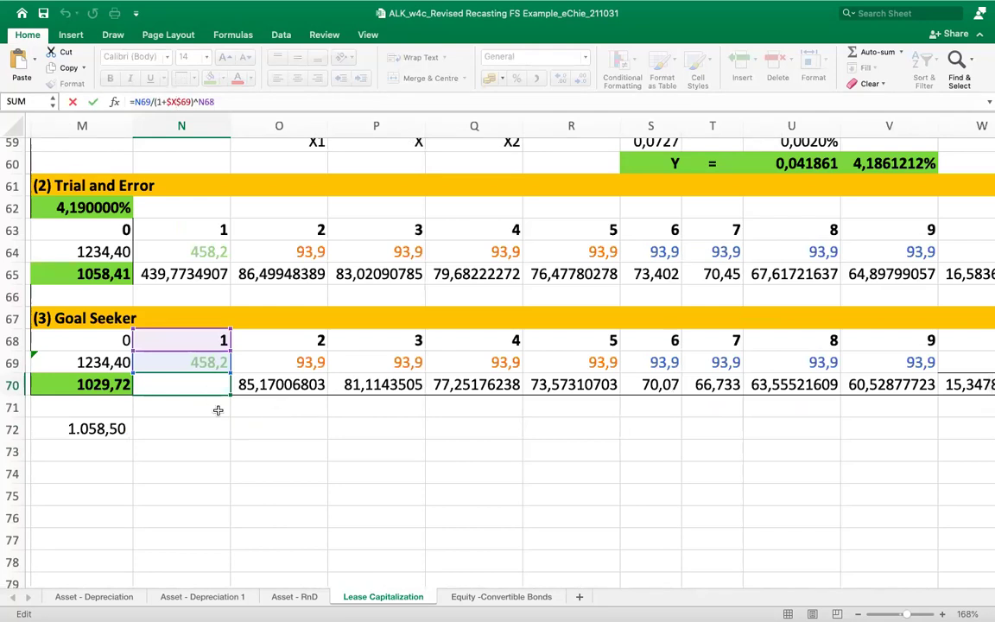
{"action": "key", "text": "Tab"}
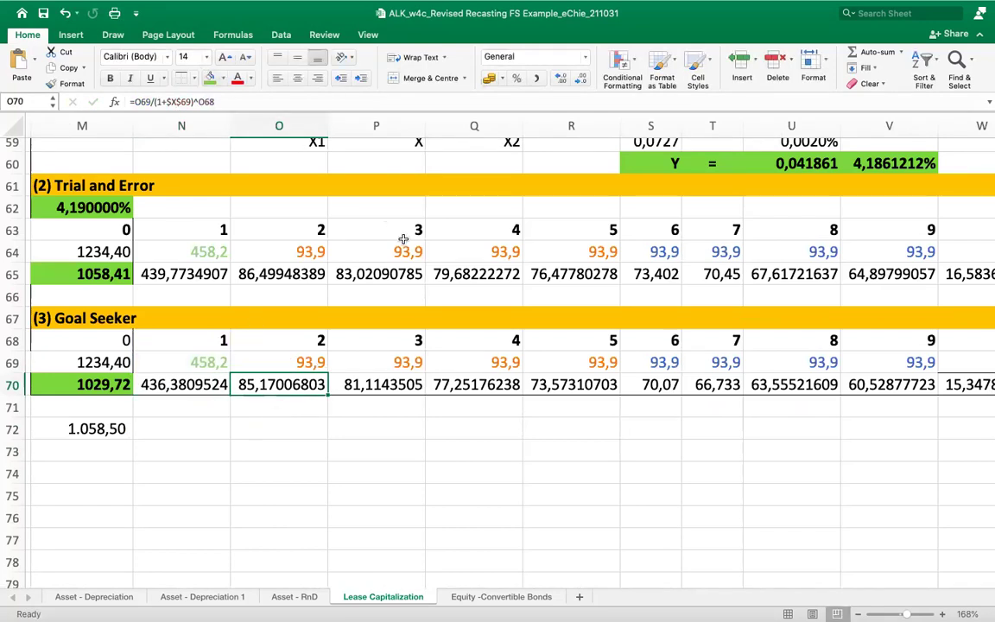
Check that the discounting formulas in row 70, from O70 through W70, refer to the fixed interest rate cell X69
{"action": "left_click", "coordinate": [229, 102]}
{"action": "key", "text": "Tab"}
{"action": "scroll", "coordinate": [753, 384], "scroll_direction": "right", "scroll_amount": 3}
{"action": "left_click", "coordinate": [753, 383]}
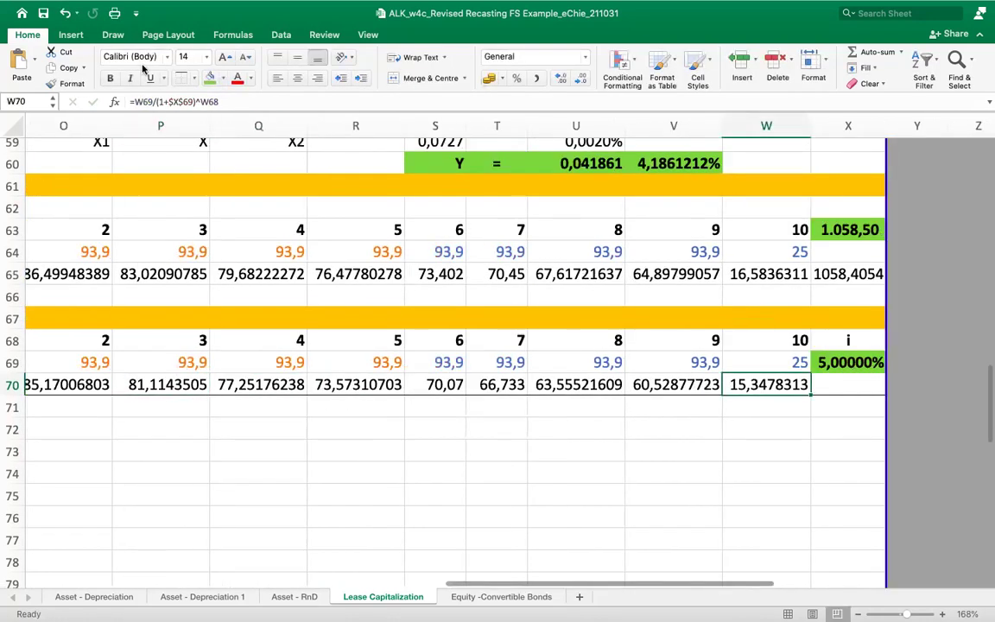
{"action": "left_click", "coordinate": [256, 100]}
{"action": "key", "text": "Tab"}
{"action": "left_click", "coordinate": [256, 100]}
{"action": "key", "text": "Escape"}
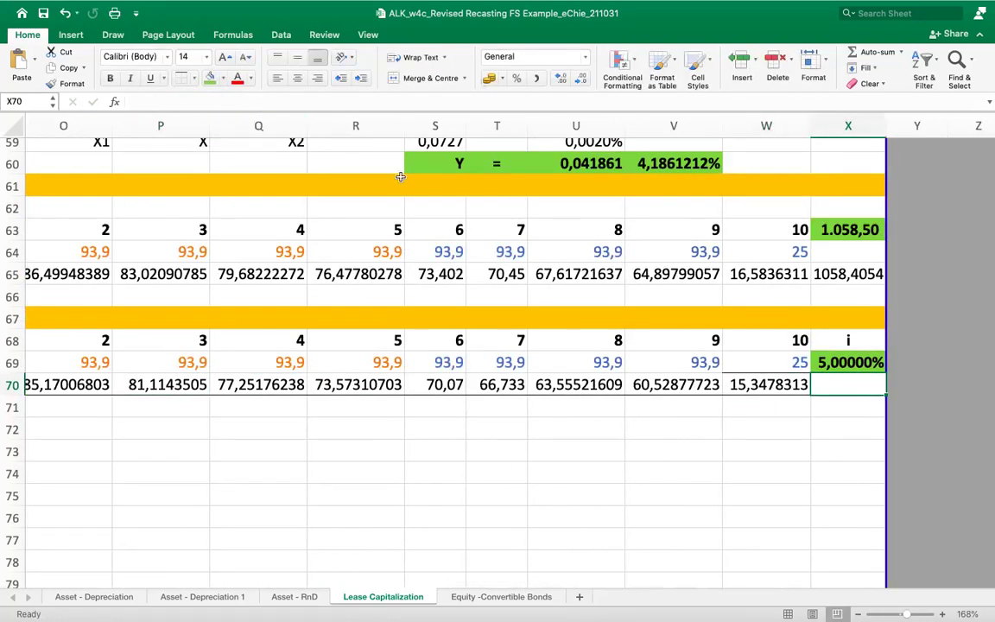
{"action": "left_click", "coordinate": [744, 380]}
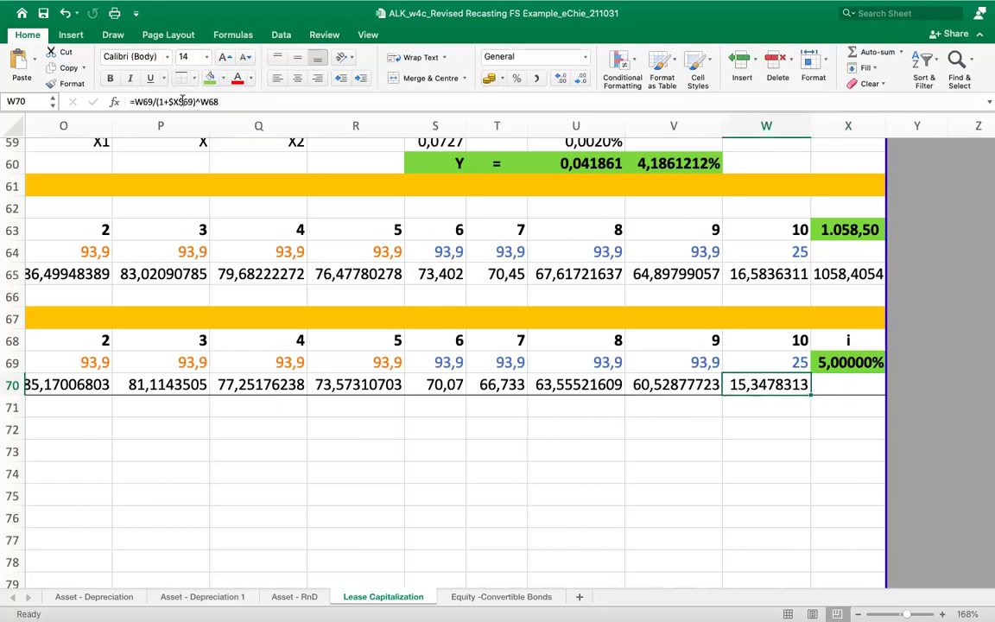
{"action": "left_click", "coordinate": [240, 101]}
{"action": "left_click", "coordinate": [444, 446]}
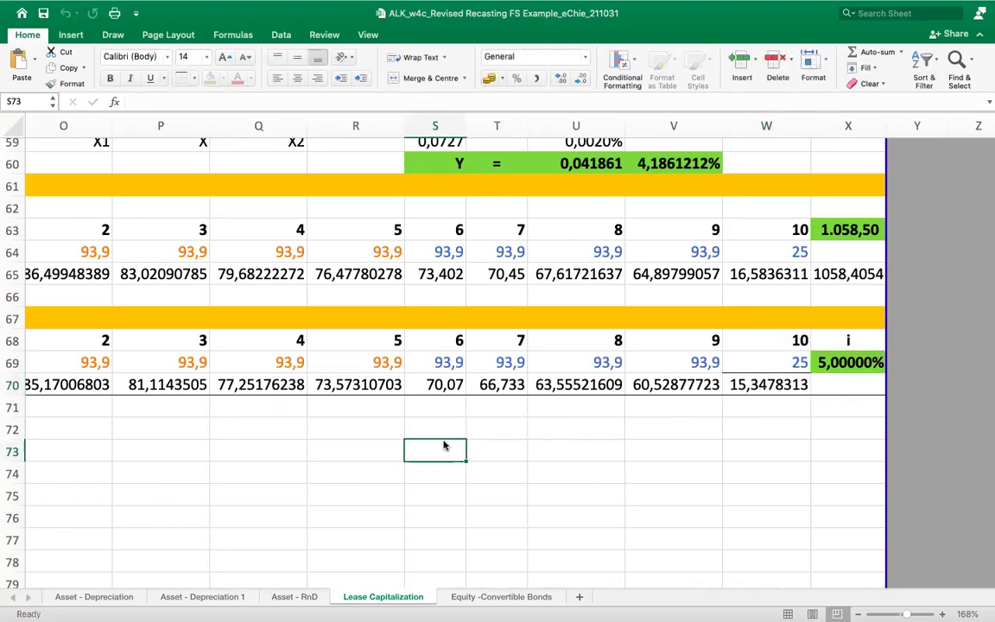
Review how the rate in X69 feeds the discounted payments N70 to W70 and the SUM total in M70
{"action": "scroll", "coordinate": [444, 446], "scroll_direction": "left", "scroll_amount": 5}
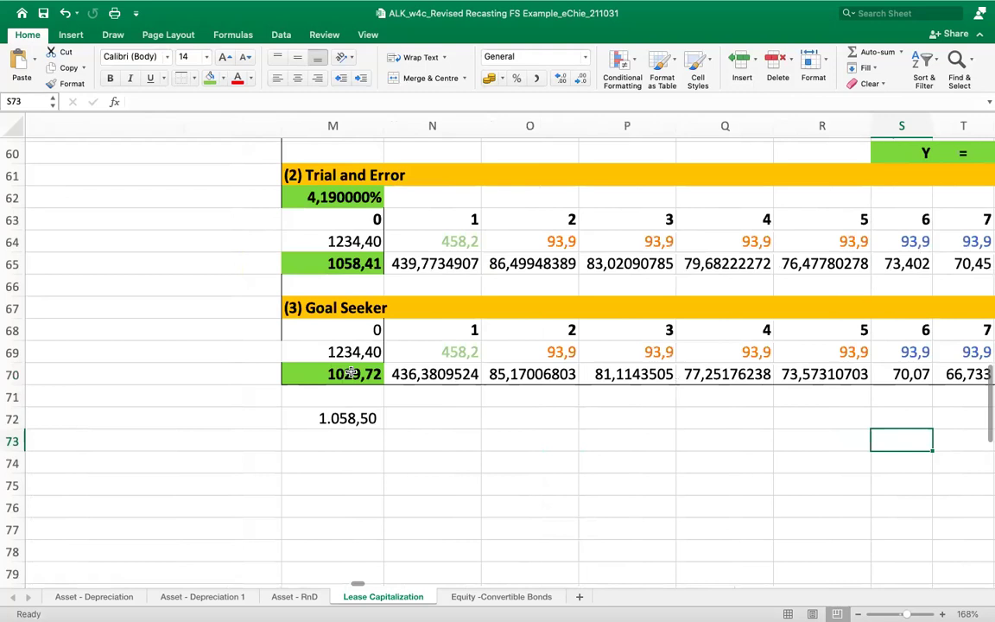
{"action": "left_click", "coordinate": [456, 368]}
{"action": "scroll", "coordinate": [456, 368], "scroll_direction": "right", "scroll_amount": 5}
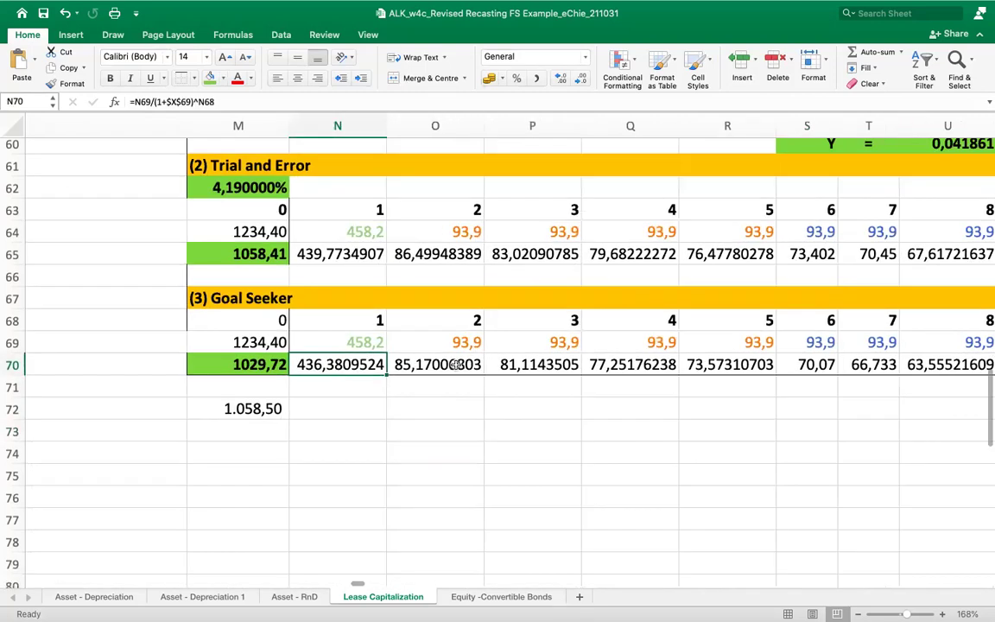
{"action": "left_click", "coordinate": [609, 343]}
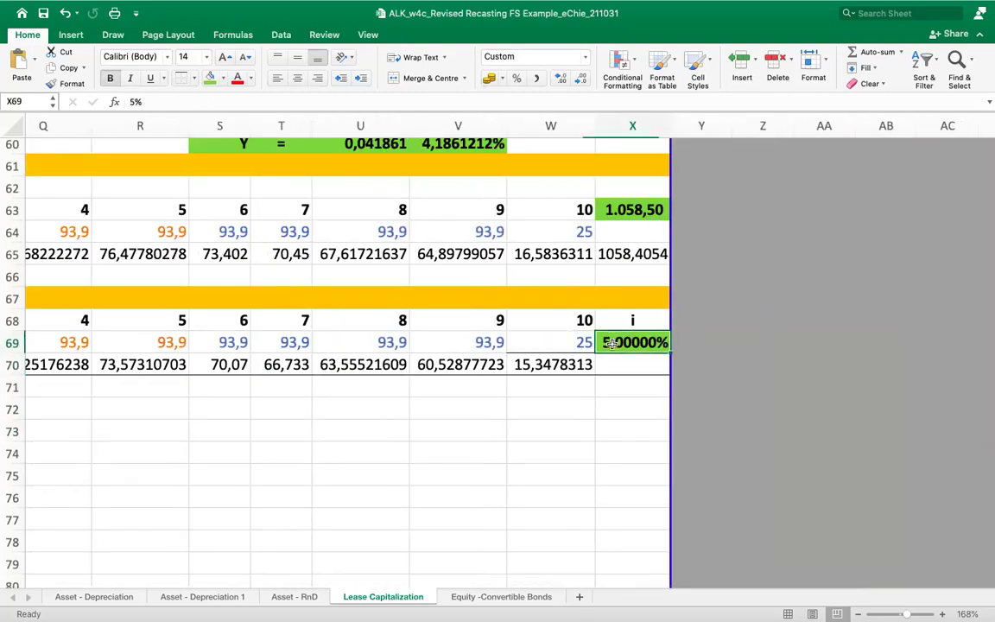
{"action": "scroll", "coordinate": [609, 342], "scroll_direction": "left", "scroll_amount": 5}
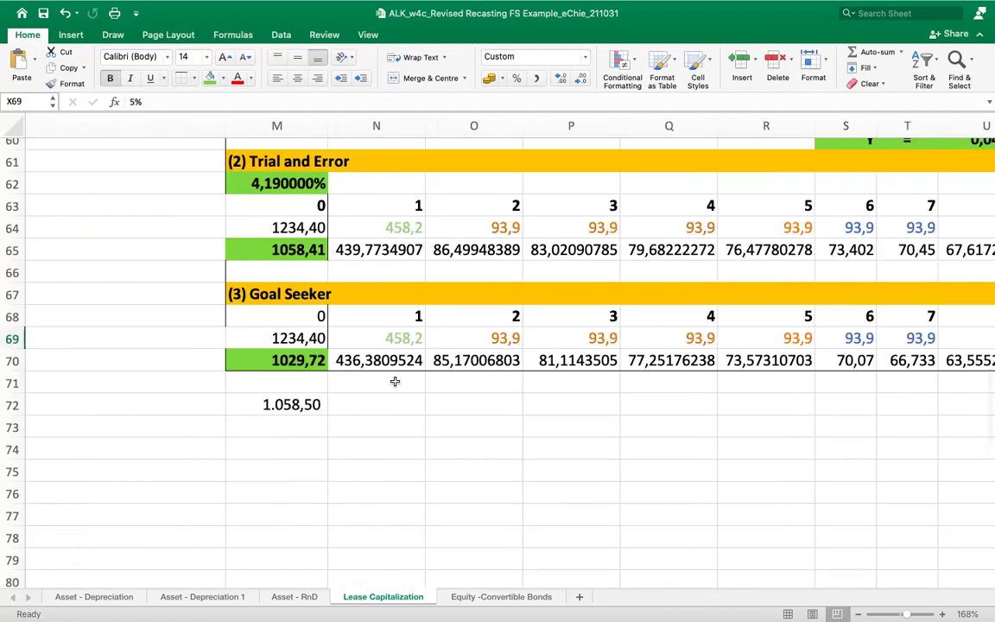
{"action": "left_click", "coordinate": [380, 360]}
{"action": "left_click", "coordinate": [474, 360]}
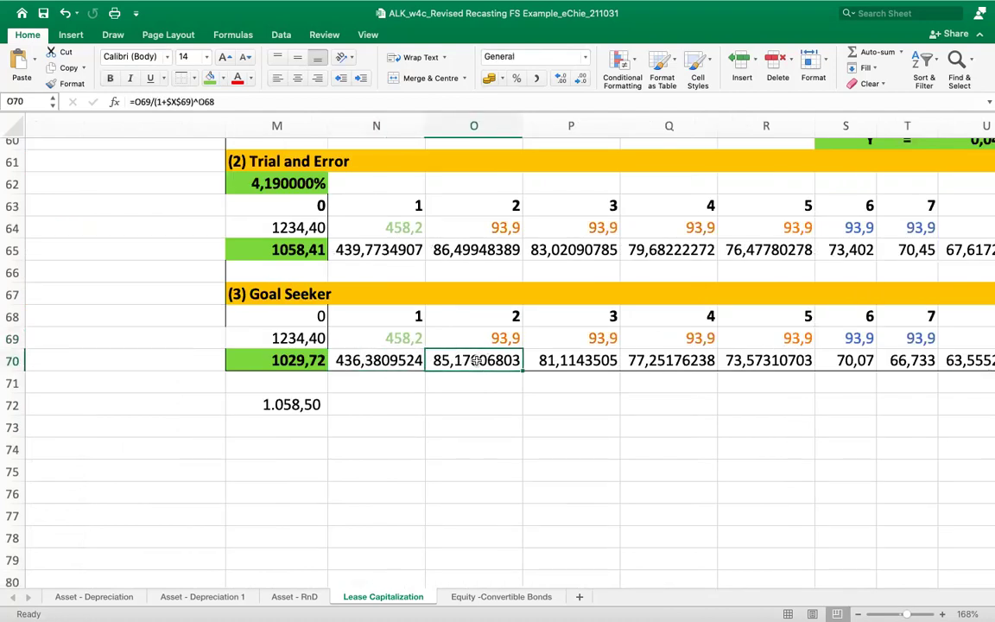
{"action": "scroll", "coordinate": [474, 360], "scroll_direction": "right", "scroll_amount": 4}
{"action": "left_click", "coordinate": [855, 357]}
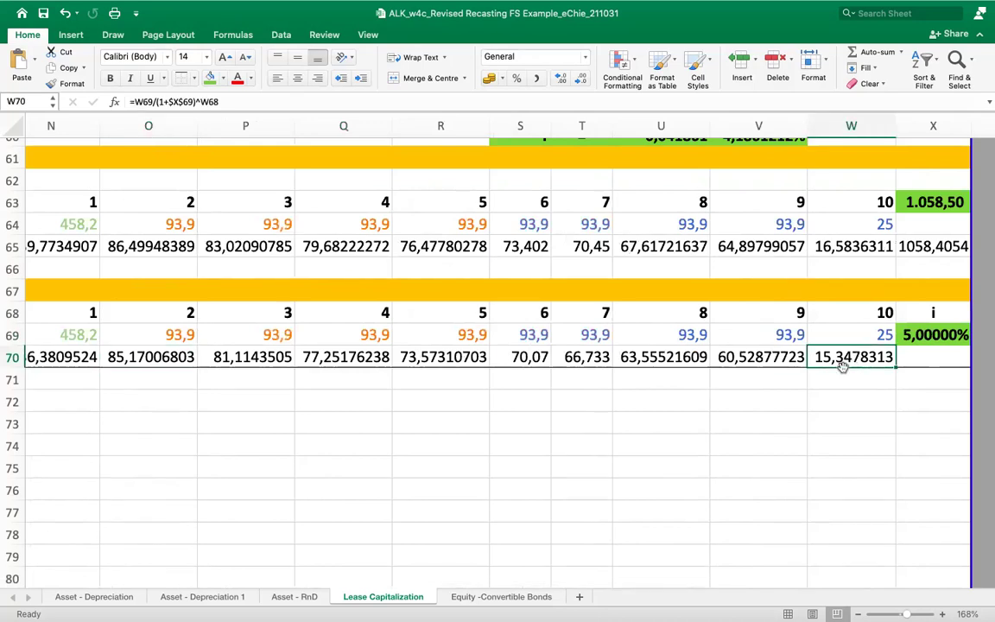
{"action": "scroll", "coordinate": [842, 366], "scroll_direction": "left", "scroll_amount": 7}
{"action": "left_click", "coordinate": [604, 346]}
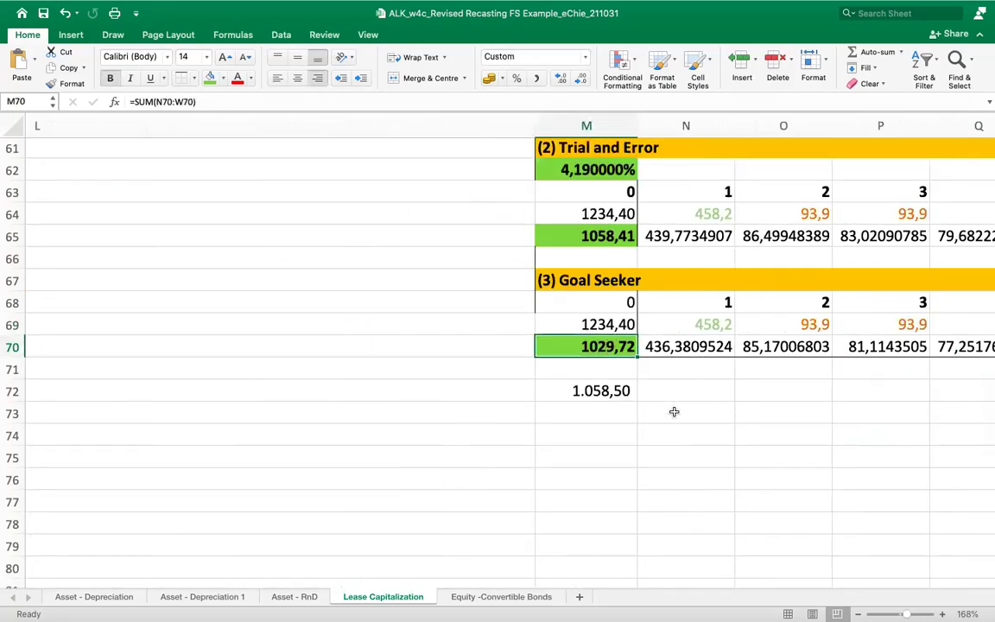
Enter =M72-M70 in M71 to calculate the difference between the target lease value and the discounted total
{"action": "left_click", "coordinate": [590, 390]}
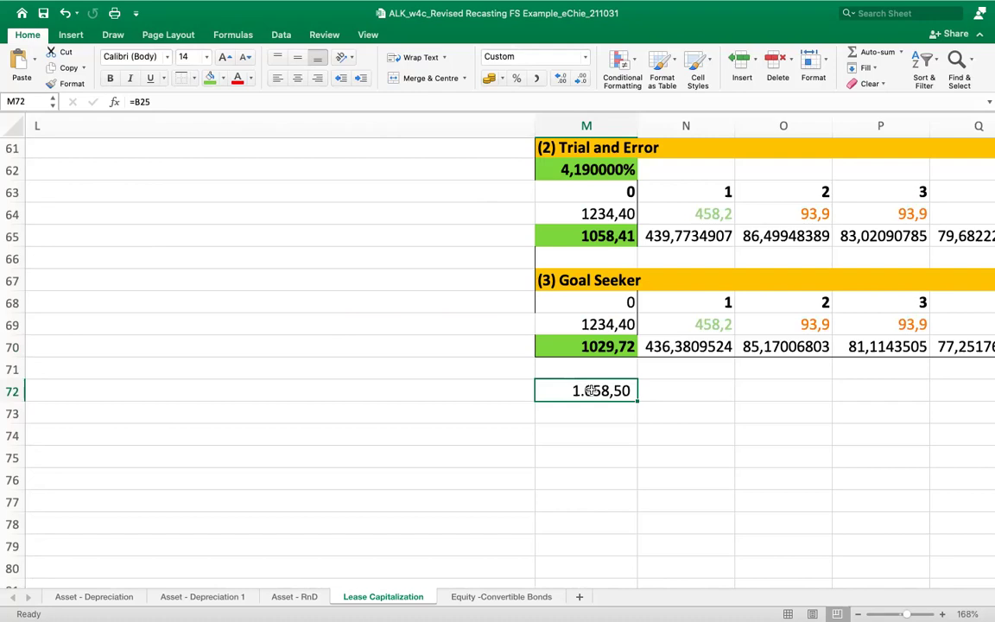
{"action": "key", "text": "Return"}
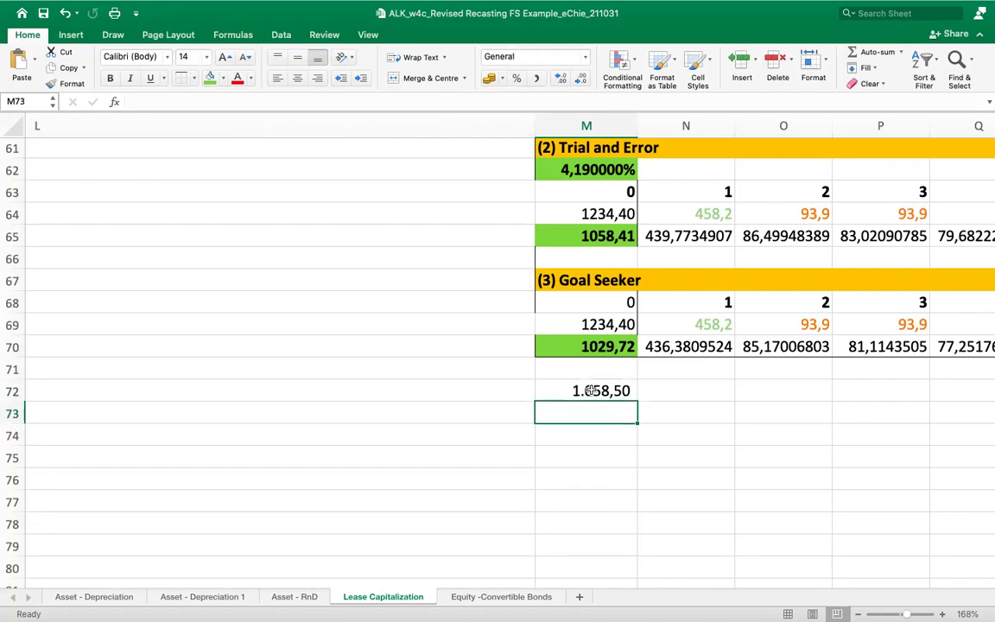
{"action": "key", "text": "Up"}
{"action": "key", "text": "Up"}
{"action": "type", "text": "="}
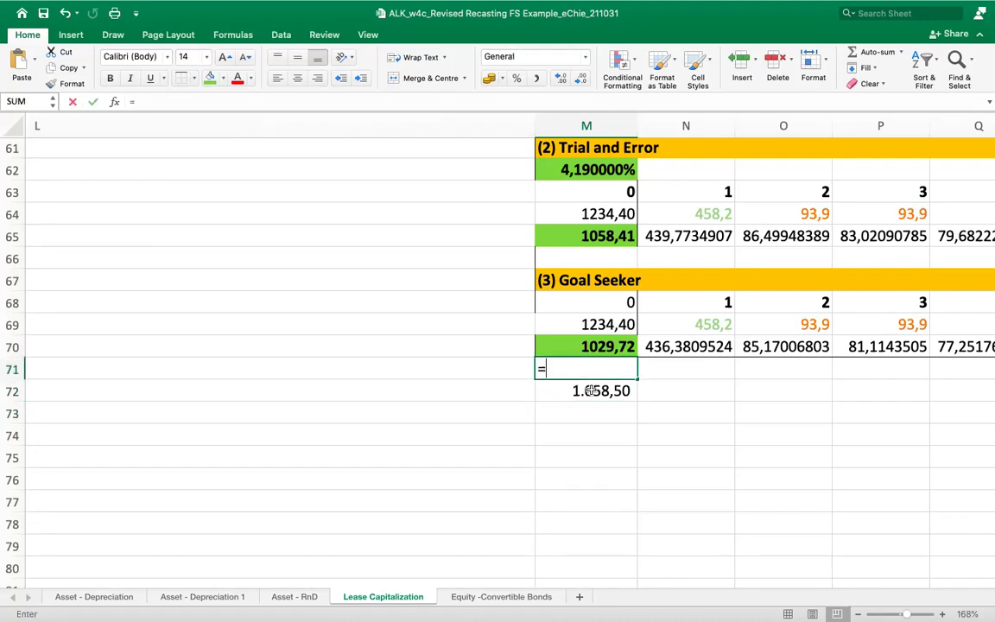
{"action": "key", "text": "Down"}
{"action": "type", "text": "-"}
{"action": "key", "text": "Up"}
{"action": "key", "text": "Up"}
{"action": "key", "text": "Down"}
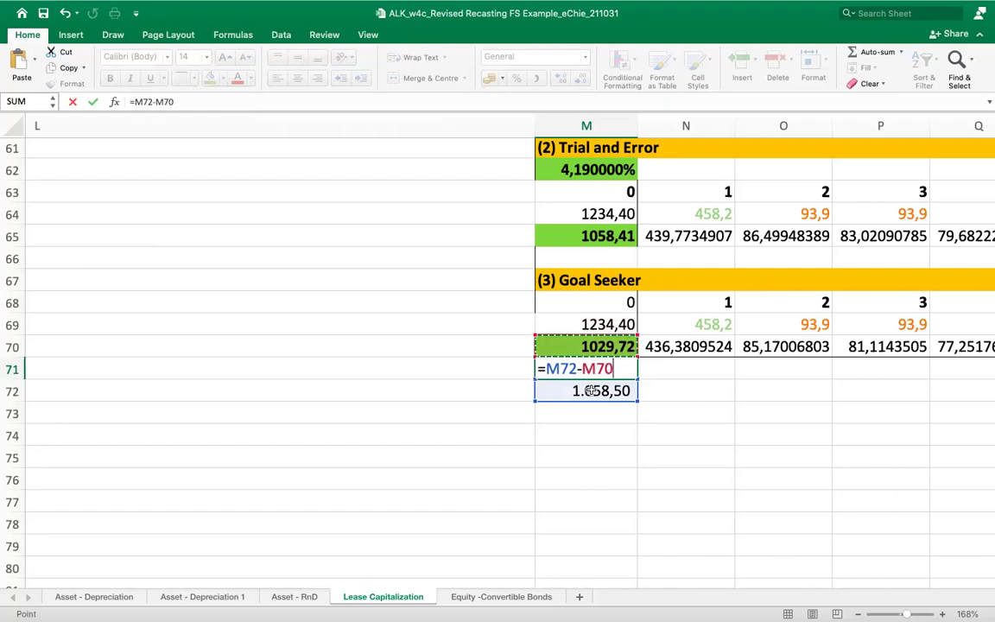
{"action": "key", "text": "Return"}
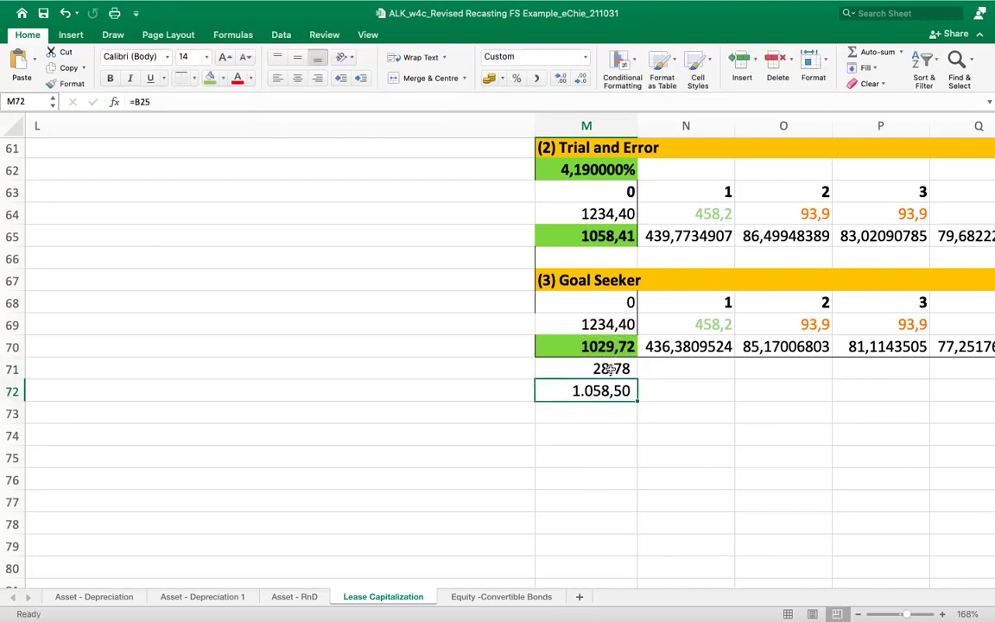
{"action": "left_click", "coordinate": [610, 370]}
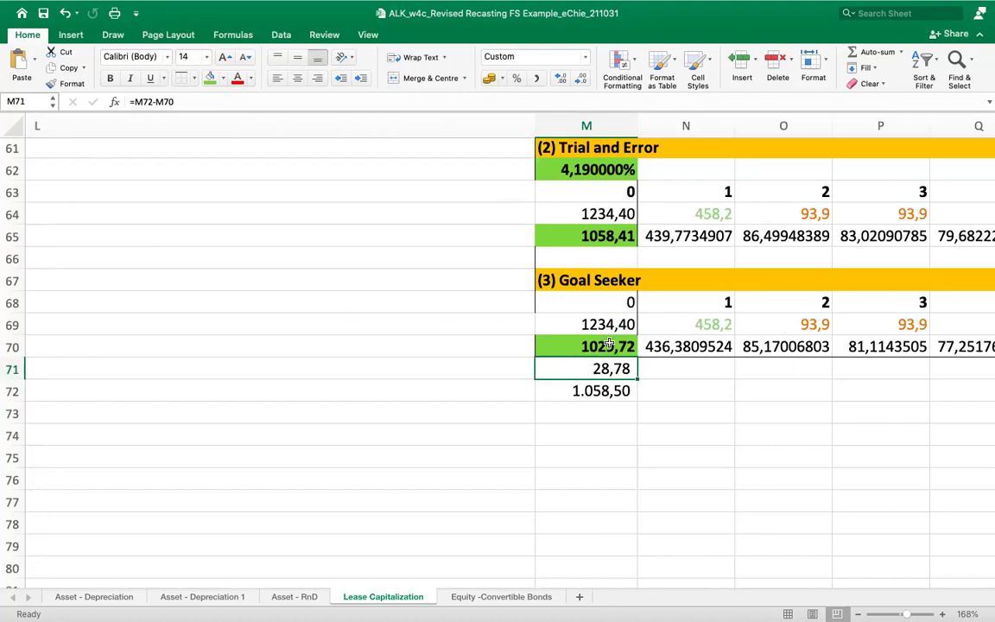
Compare the Goal Seeker total in M70 and payment sum in M69 with the Trial and Error rate in M62, viewing both tables whole
{"action": "left_click", "coordinate": [608, 345]}
{"action": "scroll", "coordinate": [580, 278], "scroll_direction": "up", "scroll_amount": 3}
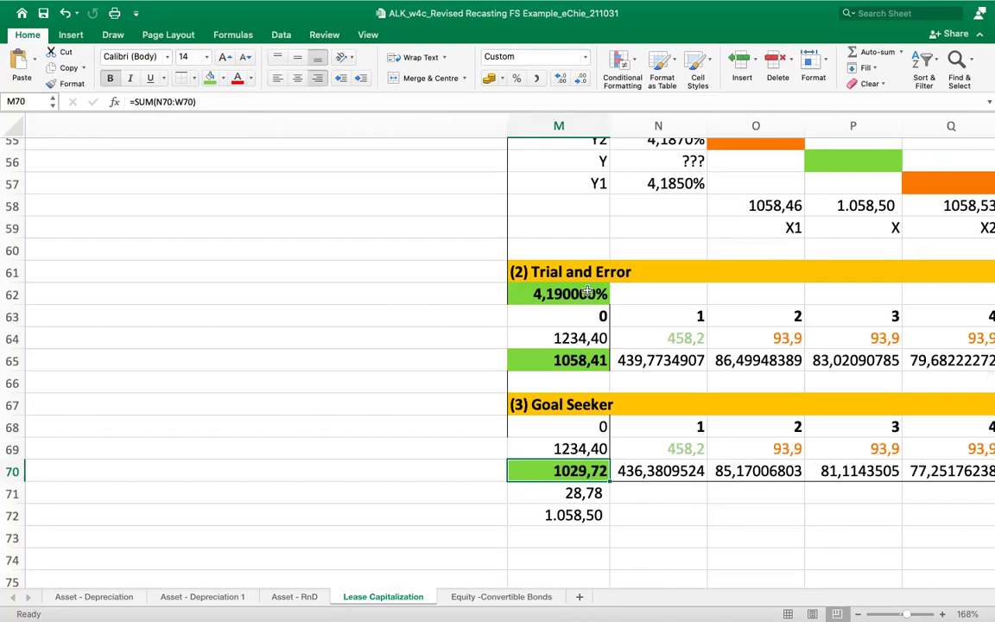
{"action": "left_click", "coordinate": [586, 293]}
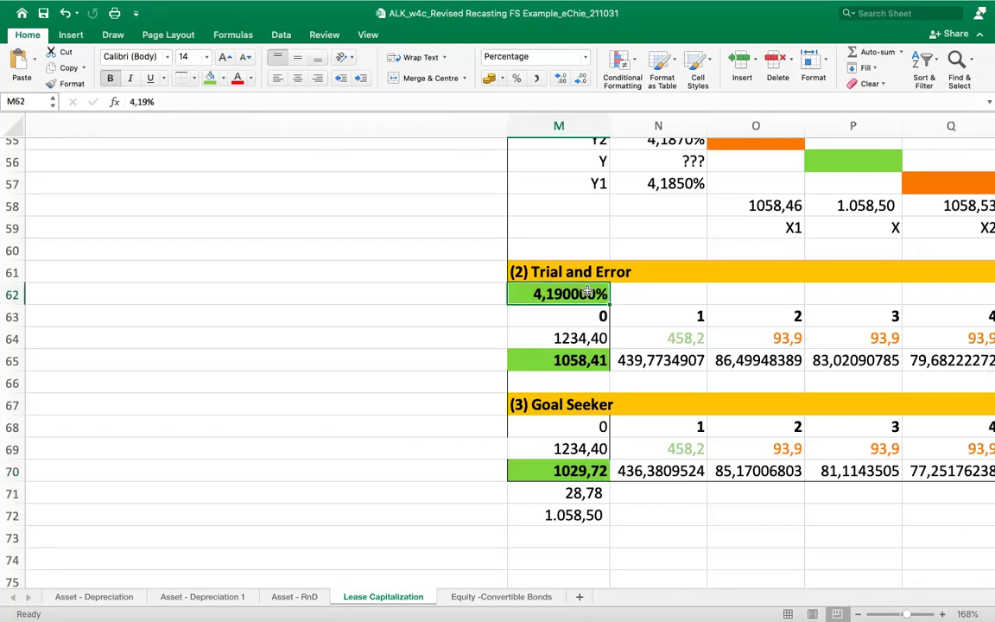
{"action": "scroll", "coordinate": [587, 293], "scroll_direction": "down", "scroll_amount": 3}
{"action": "left_click", "coordinate": [548, 318]}
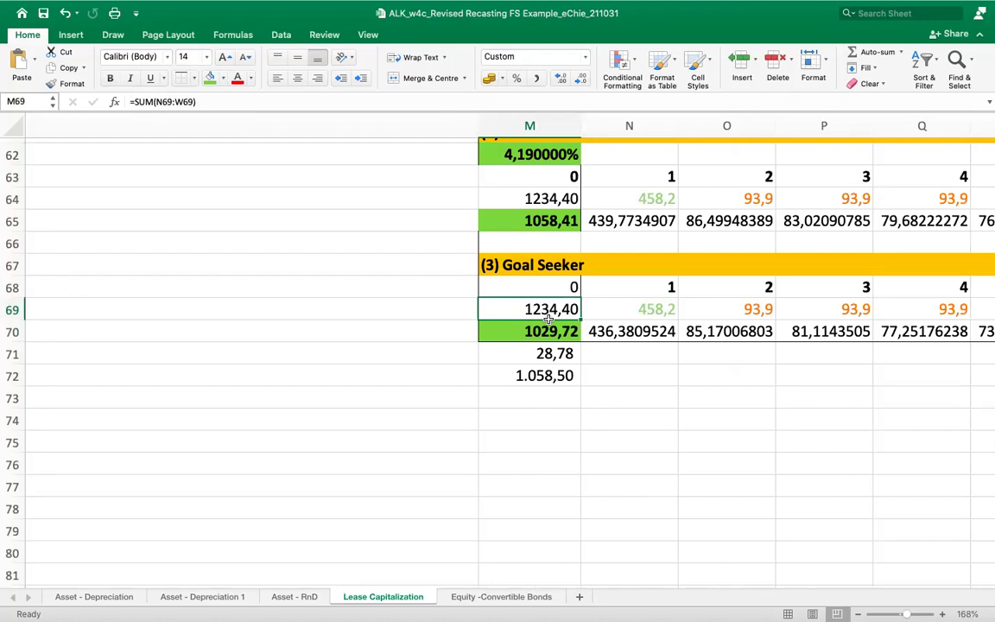
{"action": "scroll", "coordinate": [549, 319], "scroll_direction": "right", "scroll_amount": 5}
{"action": "scroll", "coordinate": [549, 319], "scroll_direction": "up", "scroll_amount": 2}
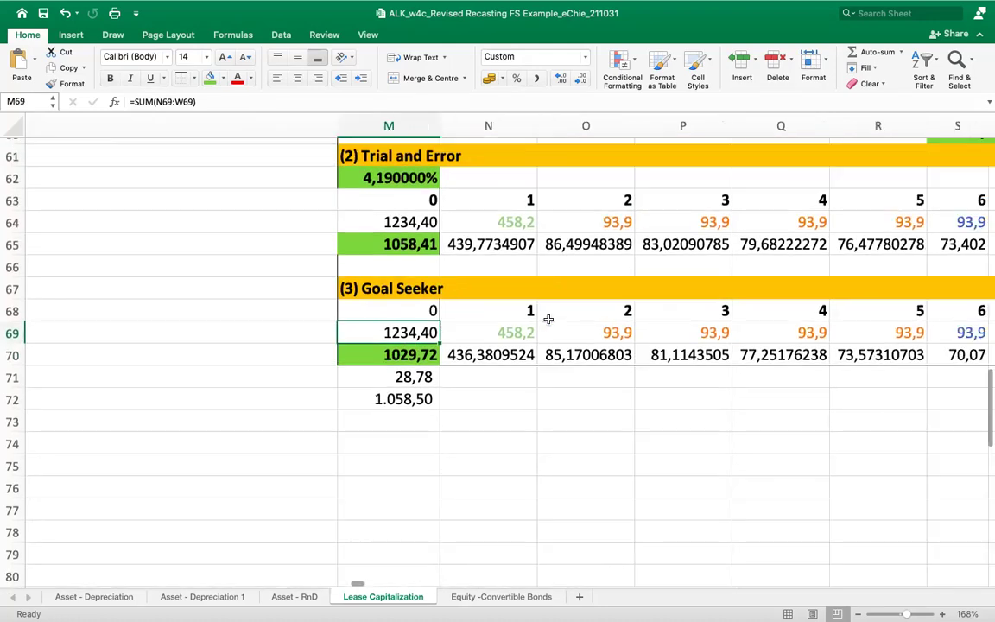
{"action": "scroll", "coordinate": [541, 332], "scroll_direction": "down", "scroll_amount": 3}
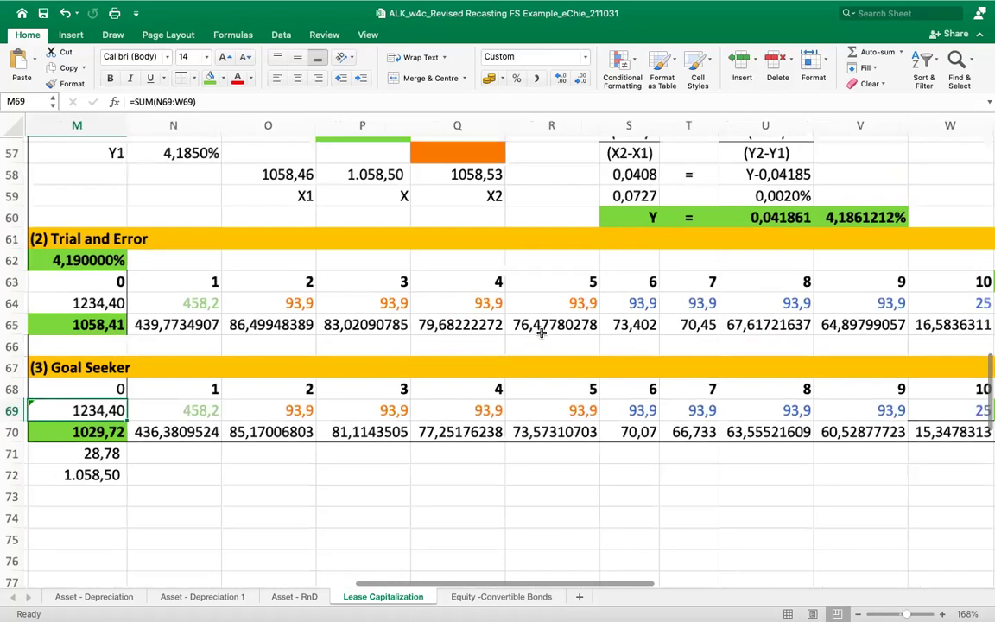
{"action": "scroll", "coordinate": [541, 335], "scroll_direction": "left", "scroll_amount": 5}
{"action": "scroll", "coordinate": [541, 337], "scroll_direction": "right", "scroll_amount": 5}
{"action": "scroll", "coordinate": [542, 337], "scroll_direction": "up", "scroll_amount": 1}
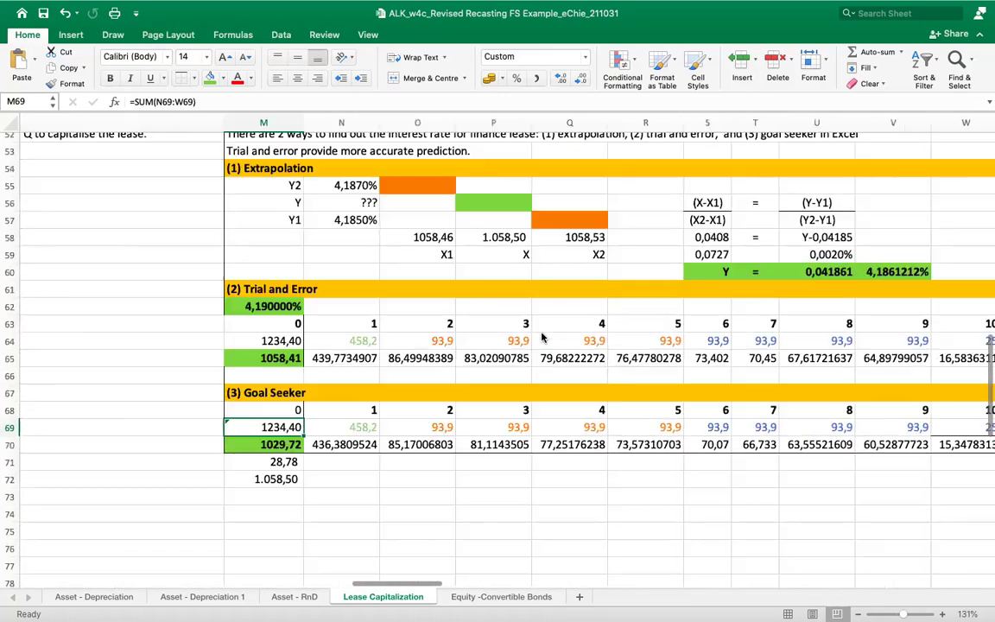
{"action": "scroll", "coordinate": [541, 337], "scroll_direction": "left", "scroll_amount": 2}
{"action": "scroll", "coordinate": [541, 336], "scroll_direction": "up", "scroll_amount": 1}
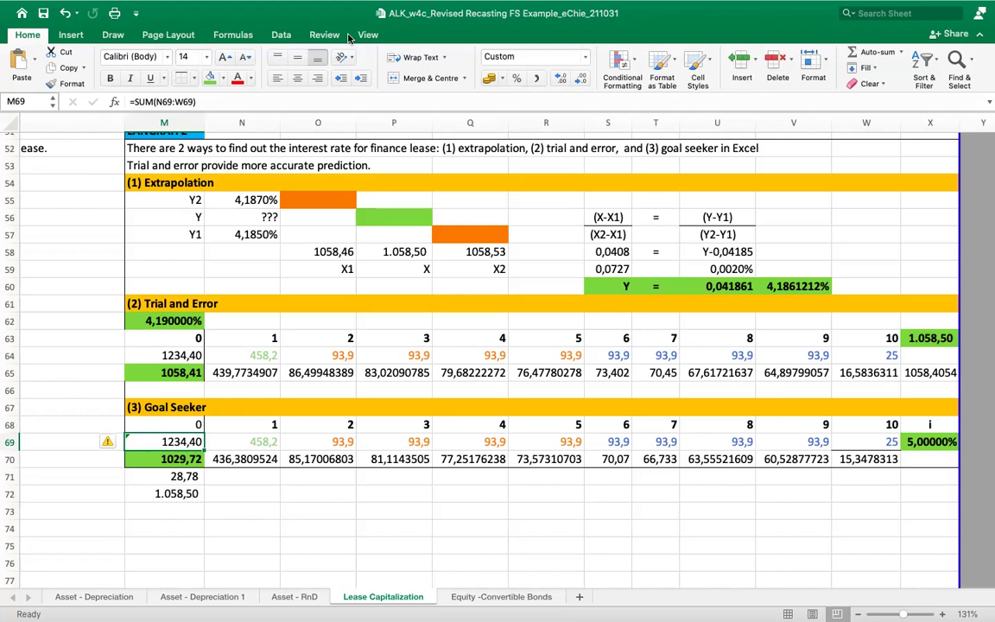
Shade the discounted payment cells N70 to W70 of the Goal Seeker table with a grey fill
{"action": "left_click", "coordinate": [279, 35]}
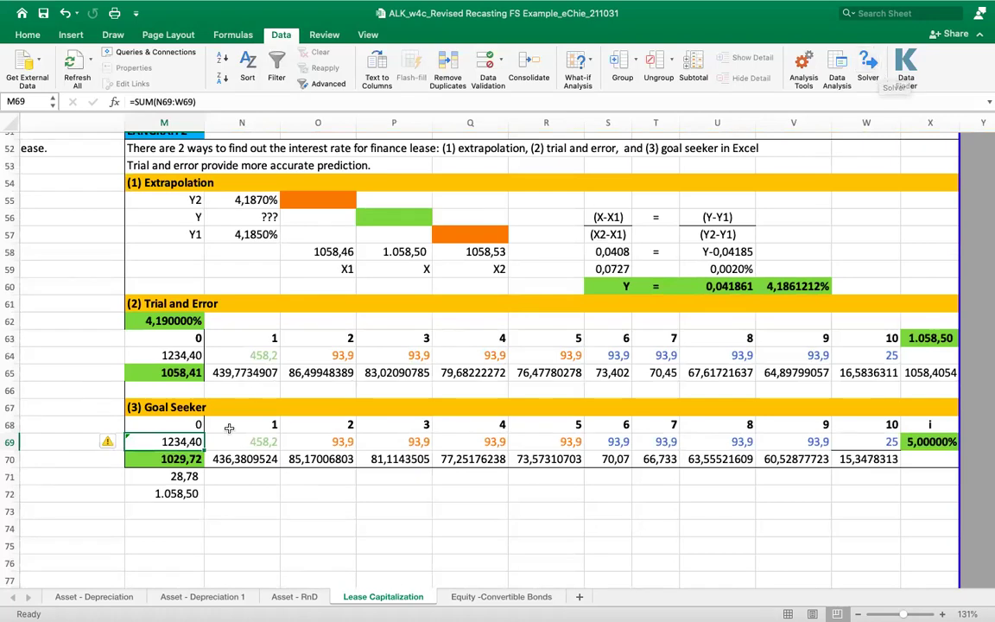
{"action": "left_click_drag", "start_coordinate": [220, 423], "coordinate": [885, 441]}
{"action": "left_click_drag", "start_coordinate": [263, 458], "coordinate": [887, 459]}
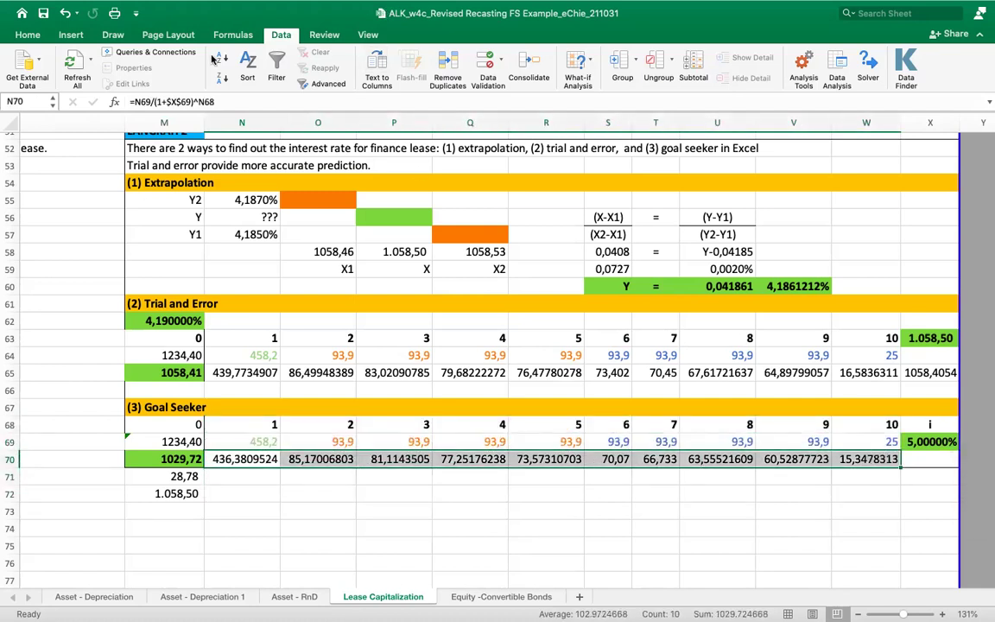
{"action": "left_click", "coordinate": [28, 34]}
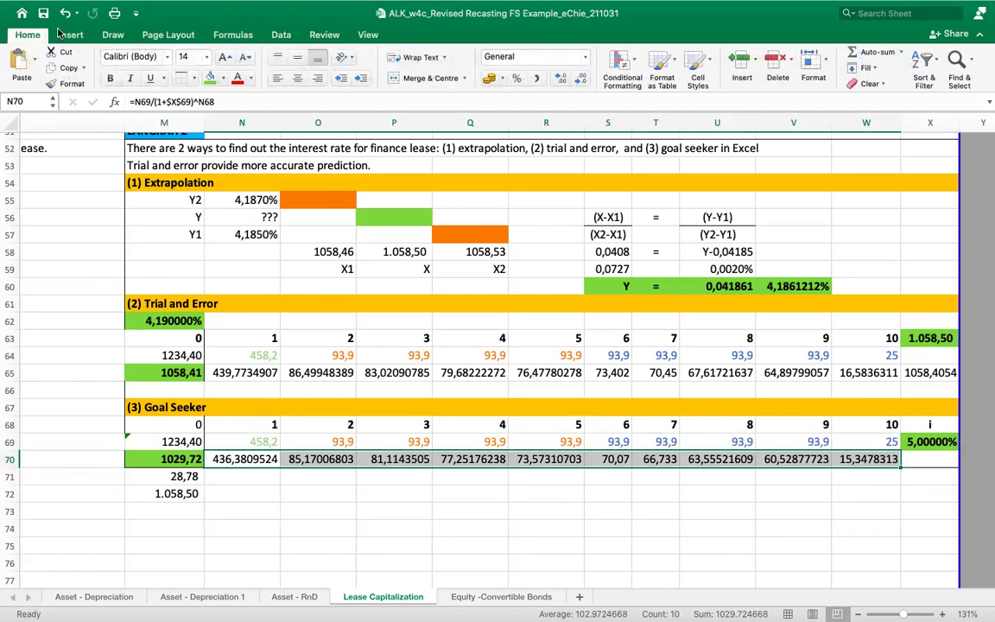
{"action": "left_click", "coordinate": [224, 78]}
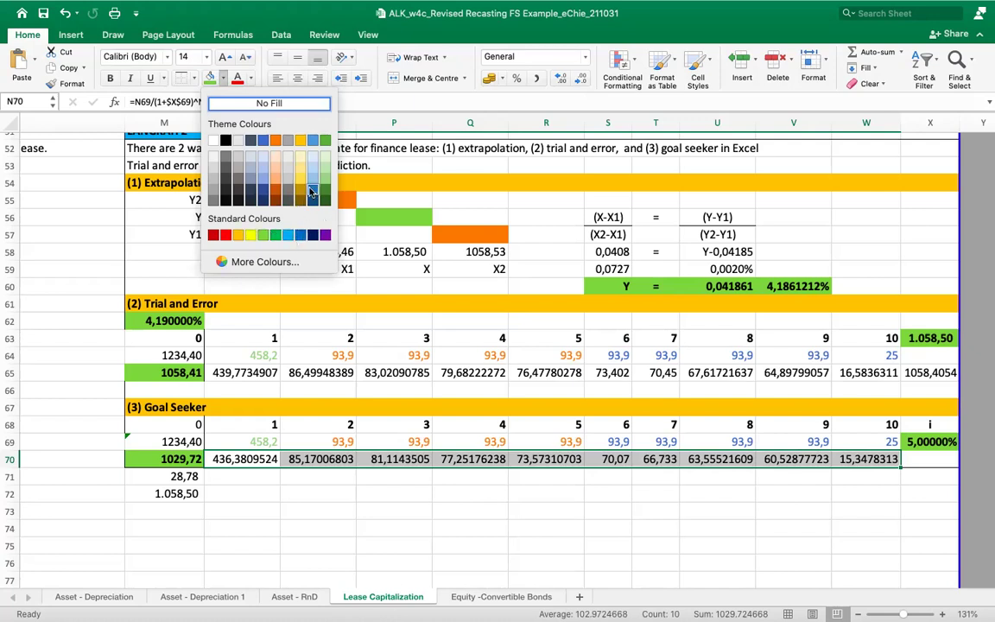
{"action": "left_click", "coordinate": [257, 156]}
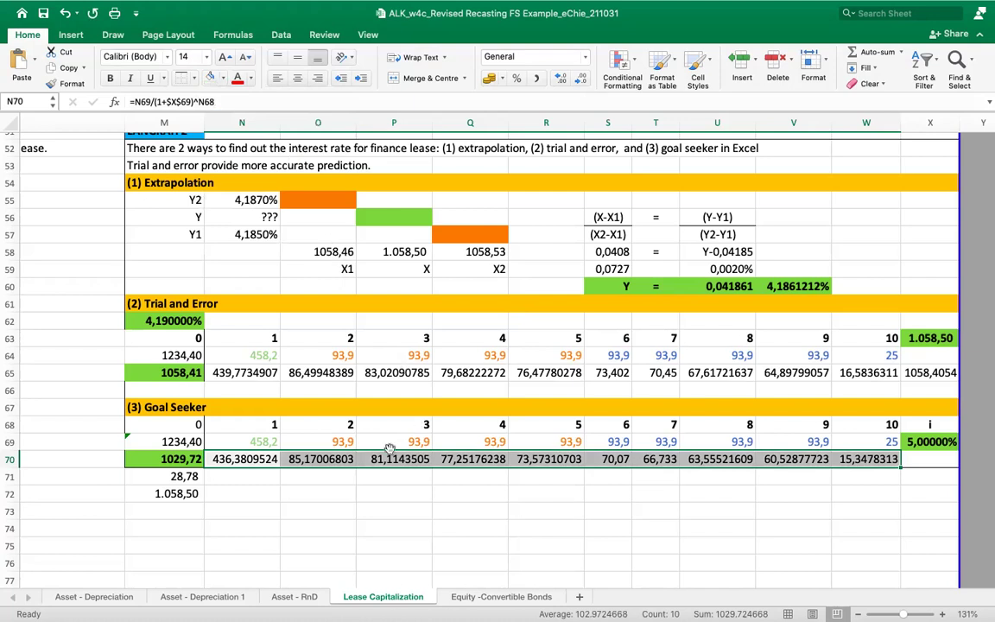
{"action": "left_click", "coordinate": [394, 476]}
{"action": "left_click_drag", "start_coordinate": [244, 459], "coordinate": [866, 459]}
{"action": "left_click", "coordinate": [222, 77]}
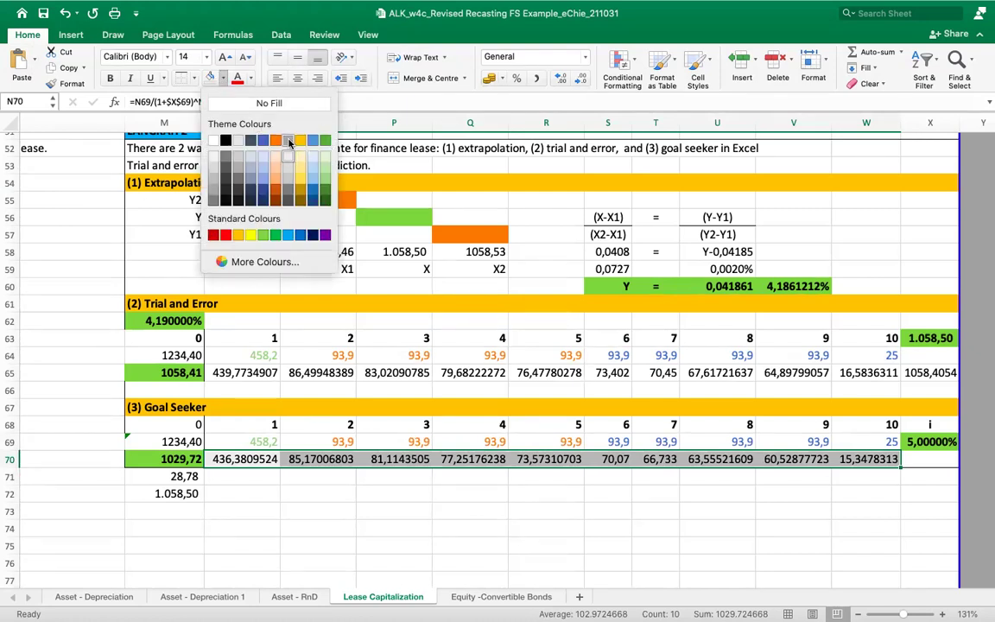
{"action": "key", "text": "Escape"}
{"action": "left_click", "coordinate": [318, 494]}
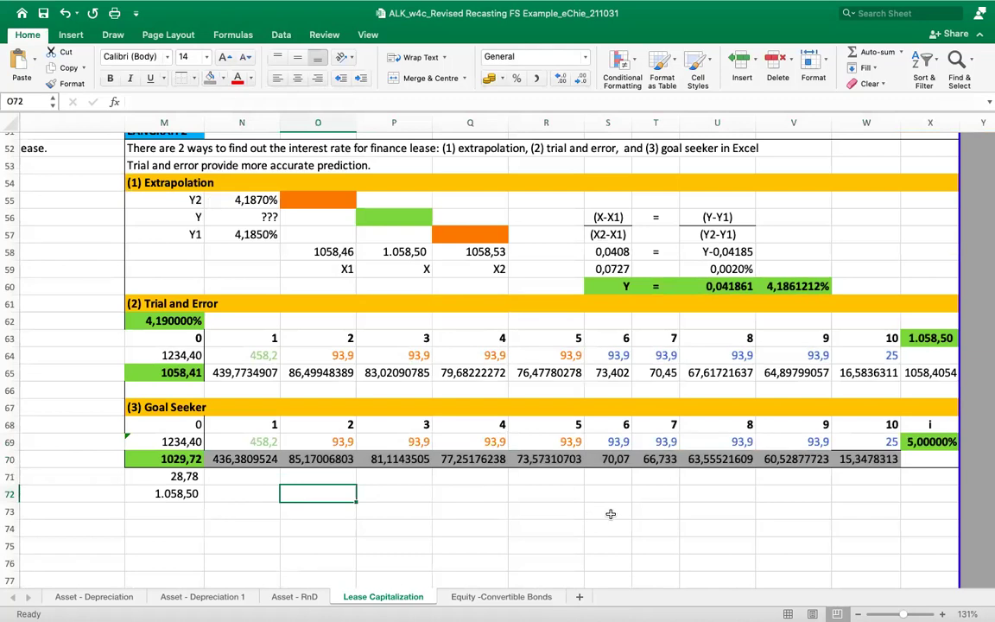
Clear the payment sum in M69 of the Goal Seeker table after checking the cells feeding M70
{"action": "left_click", "coordinate": [888, 460]}
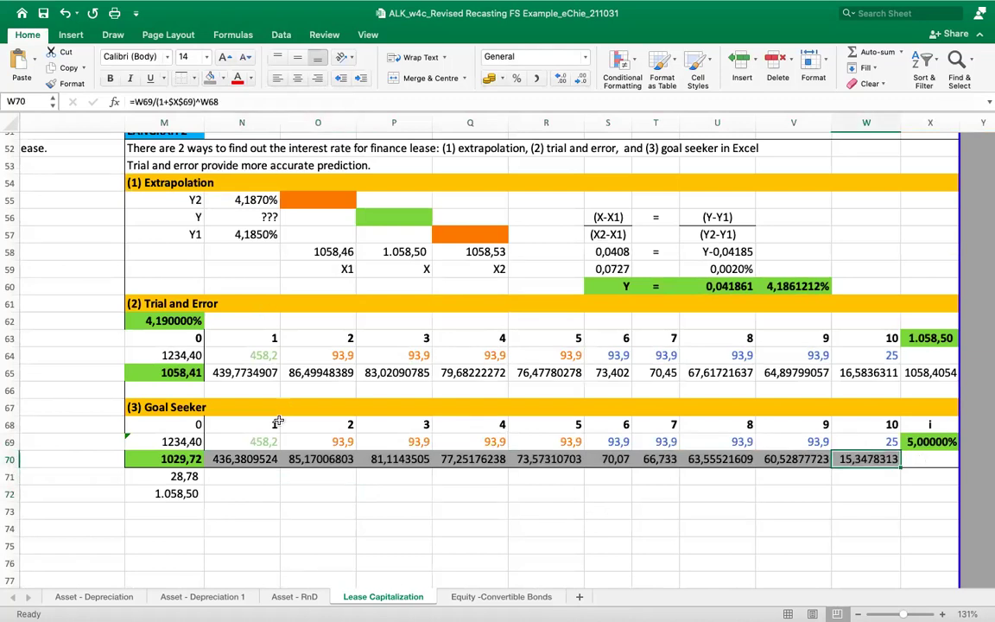
{"action": "left_click", "coordinate": [250, 460]}
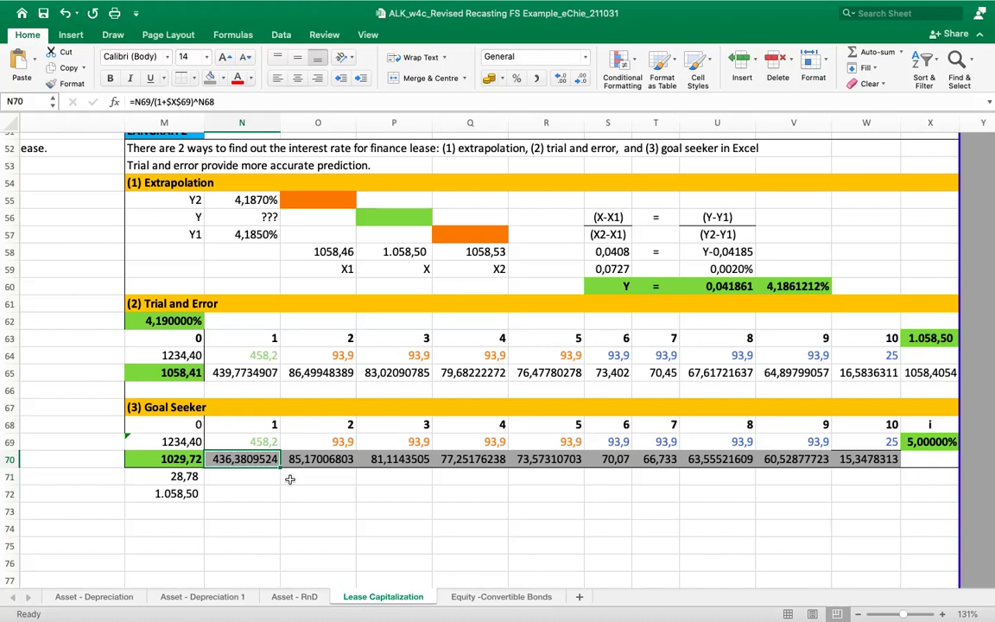
{"action": "left_click", "coordinate": [177, 459]}
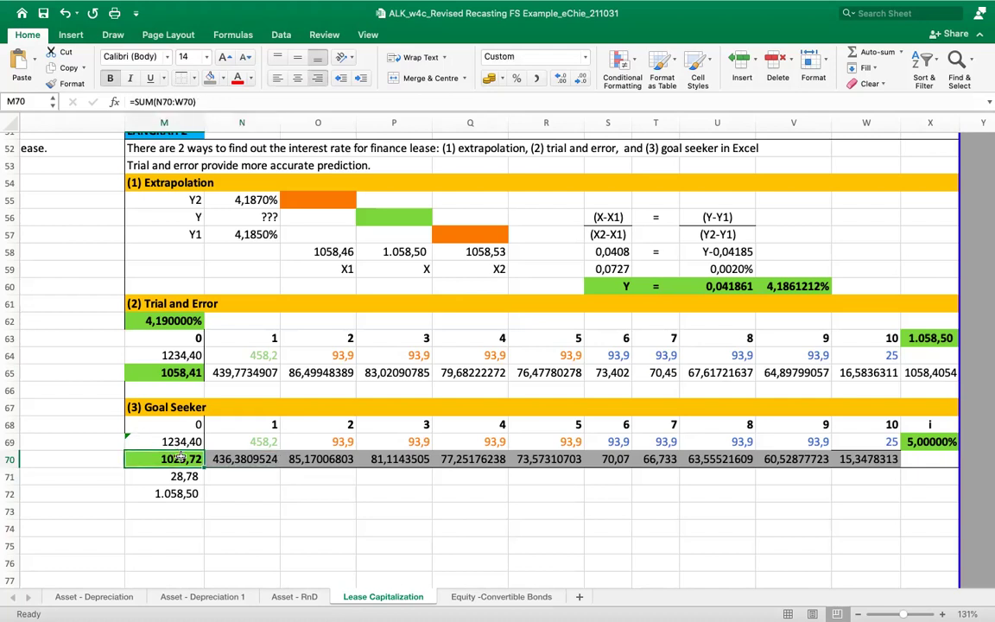
{"action": "left_click", "coordinate": [929, 441]}
{"action": "left_click", "coordinate": [175, 458]}
{"action": "left_click", "coordinate": [182, 441]}
{"action": "key", "text": "Delete"}
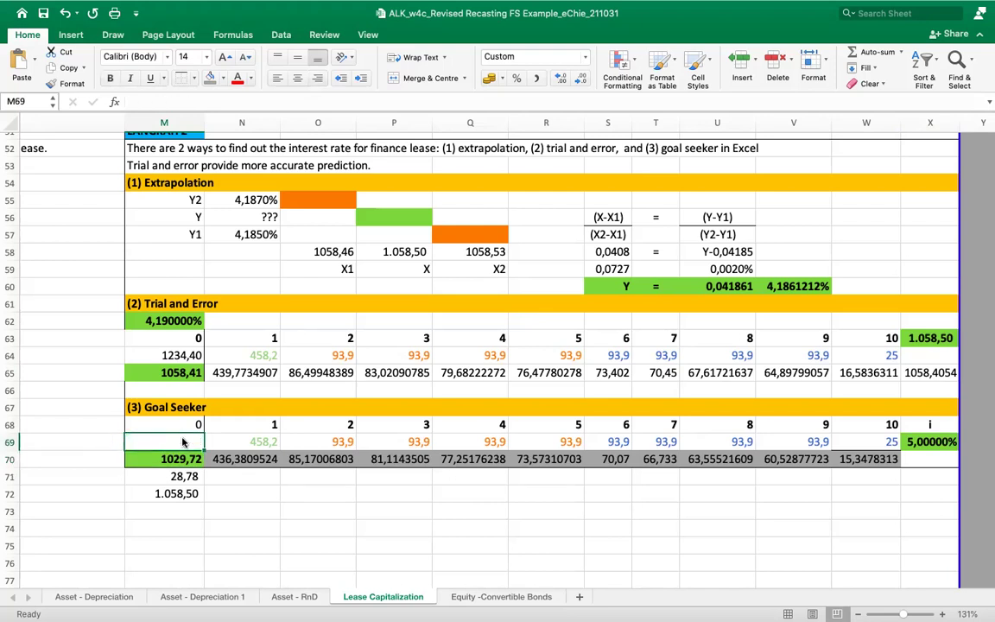
Review the periods and payments in rows 68 and 69, the rate in X69 and the SUM formula in M70
{"action": "left_click_drag", "start_coordinate": [181, 424], "coordinate": [874, 441]}
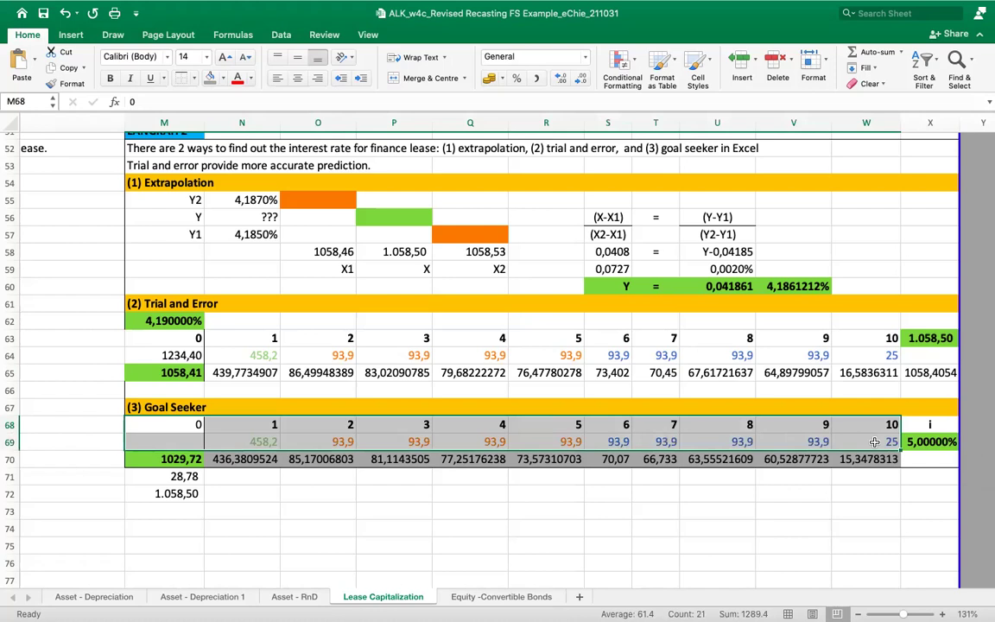
{"action": "left_click_drag", "start_coordinate": [242, 441], "coordinate": [834, 458]}
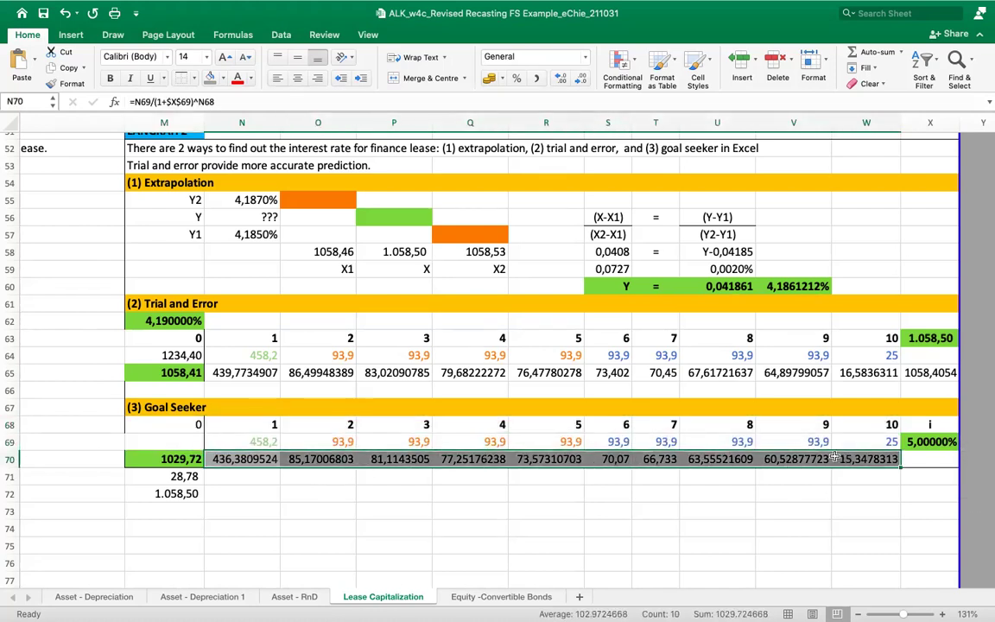
{"action": "left_click", "coordinate": [931, 441]}
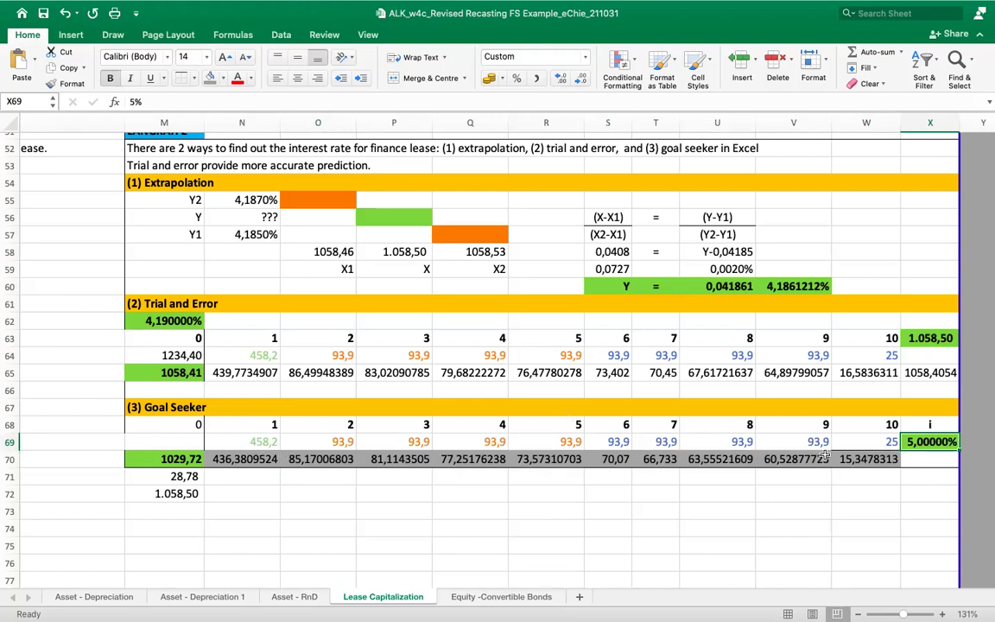
{"action": "left_click", "coordinate": [175, 460]}
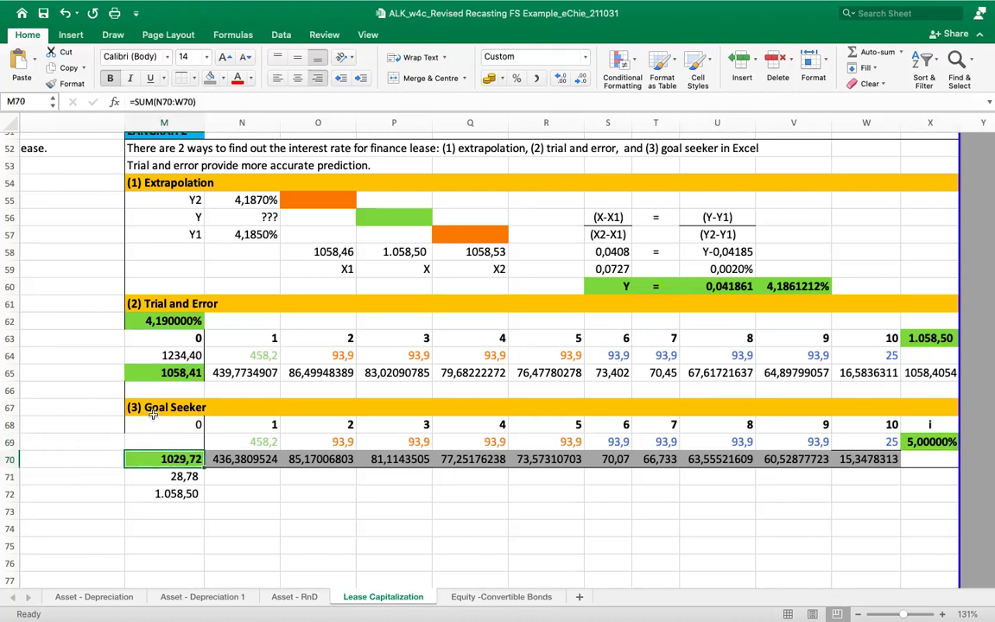
{"action": "left_click", "coordinate": [219, 101]}
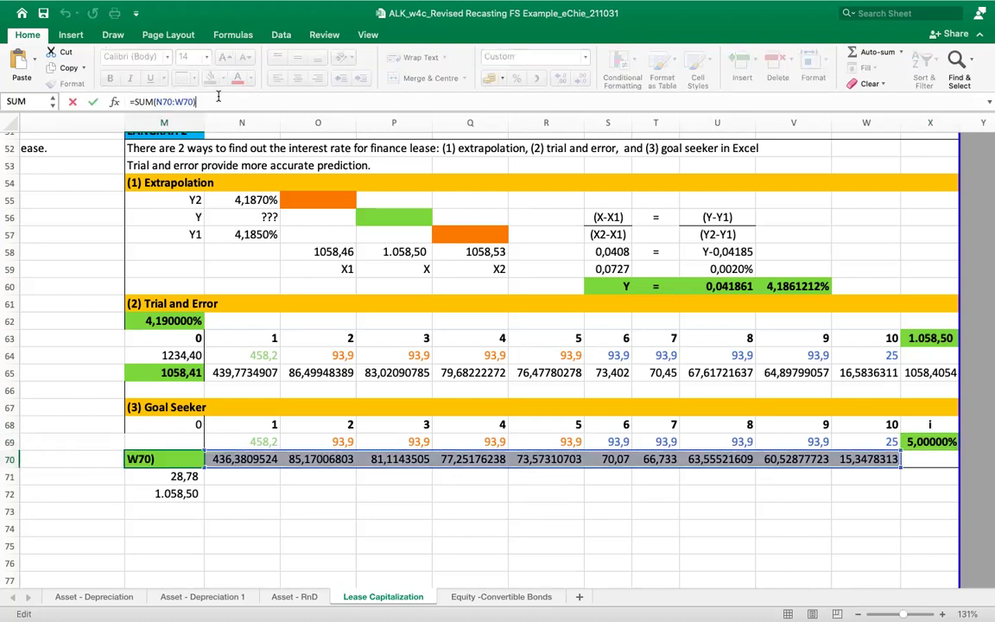
{"action": "key", "text": "Escape"}
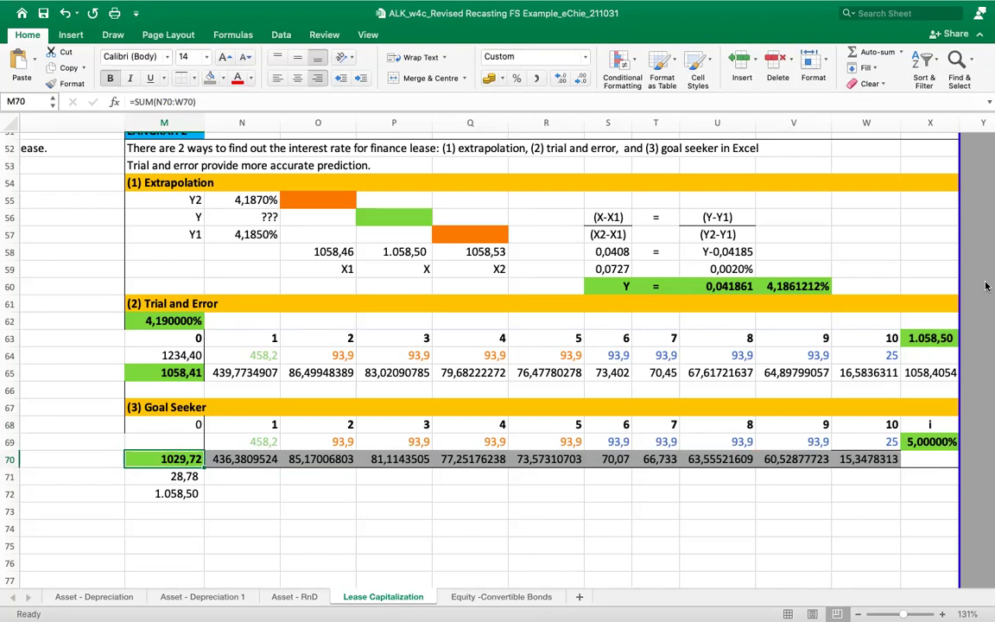
Test how the discounted total responds to the rate in X69 by setting it to 6%, followed by 3%
{"action": "left_click", "coordinate": [922, 441]}
{"action": "type", "text": "6"}
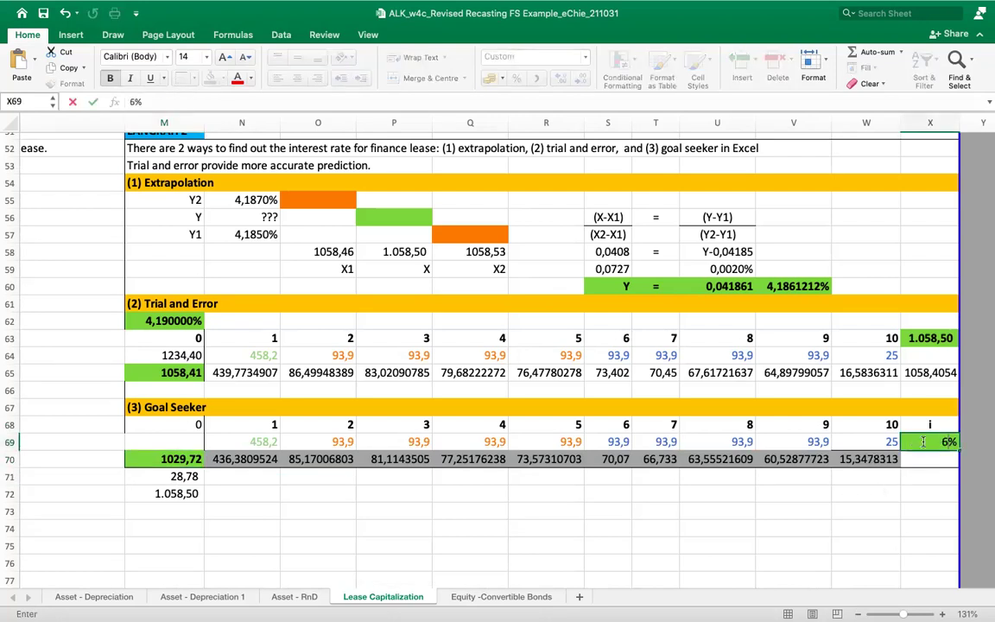
{"action": "key", "text": "Return"}
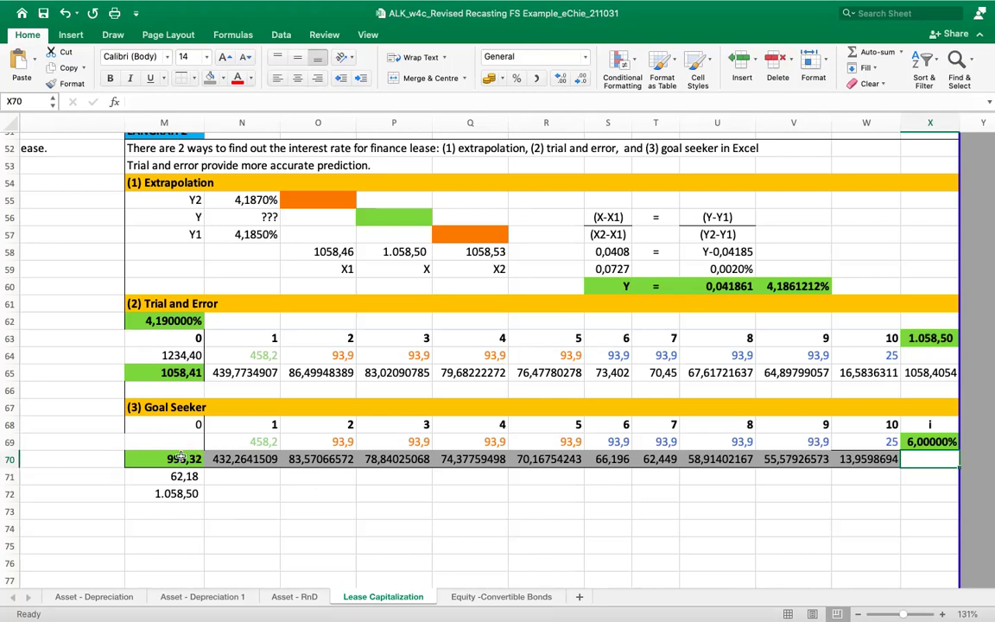
{"action": "left_click", "coordinate": [940, 442]}
{"action": "type", "text": "3"}
{"action": "key", "text": "Return"}
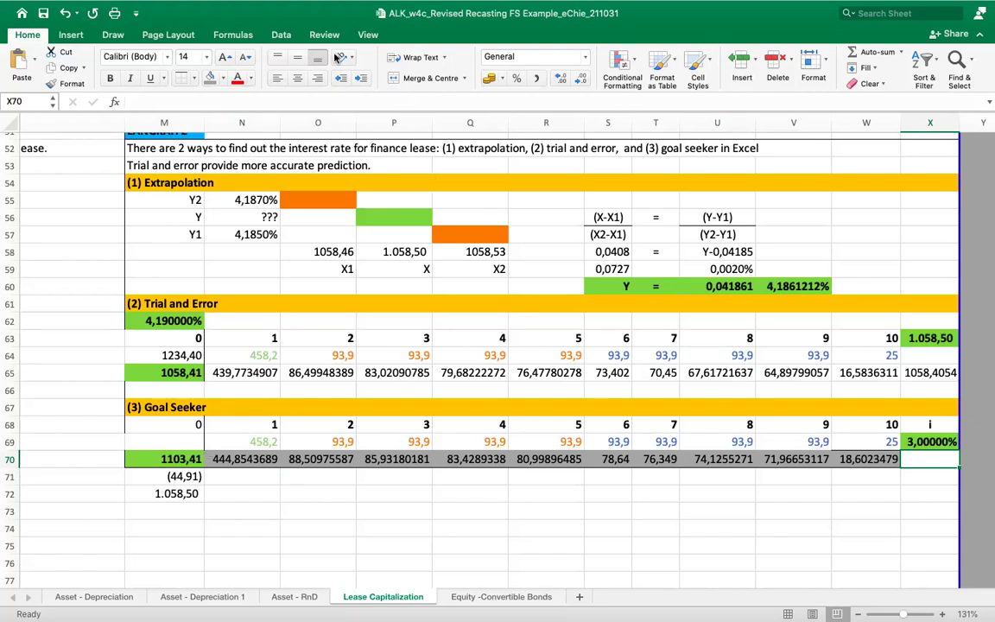
Run Solver with objective M70 at a value of 1058.50 by changing X69, and keep the solution
{"action": "left_click", "coordinate": [280, 36]}
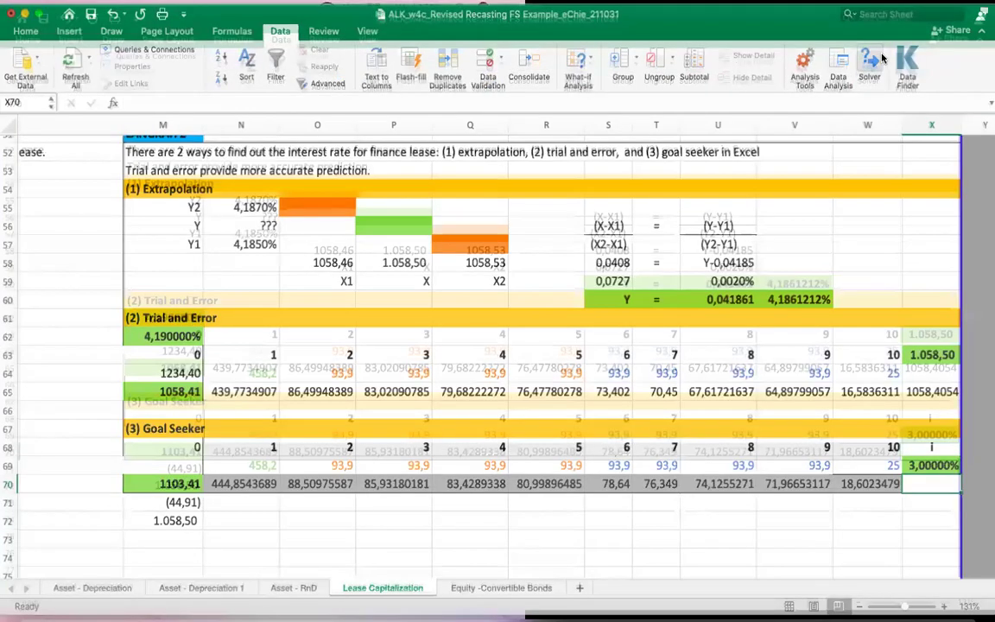
{"action": "left_click", "coordinate": [872, 62]}
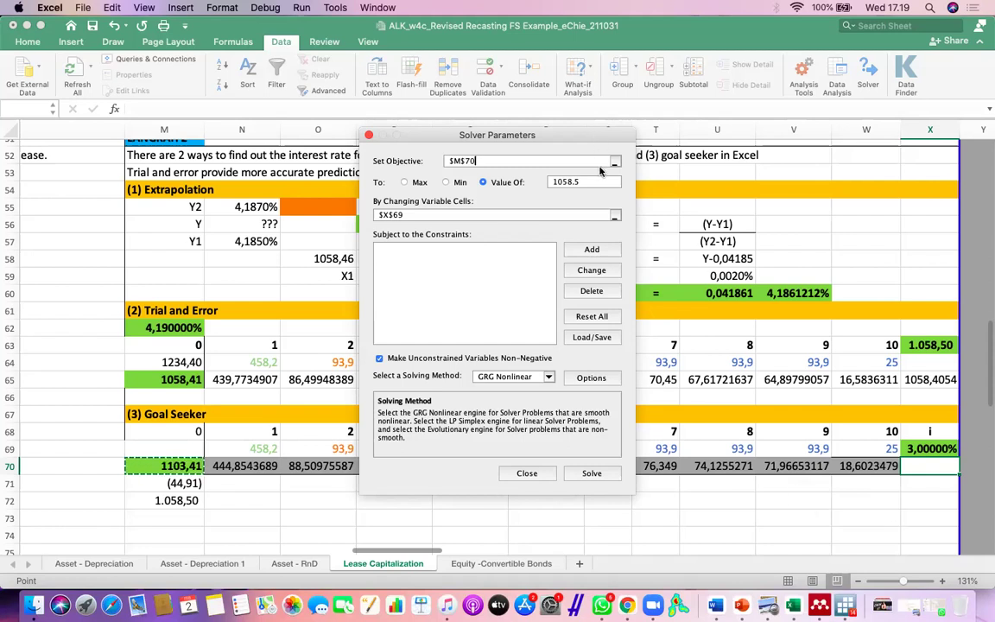
{"action": "left_click", "coordinate": [595, 182]}
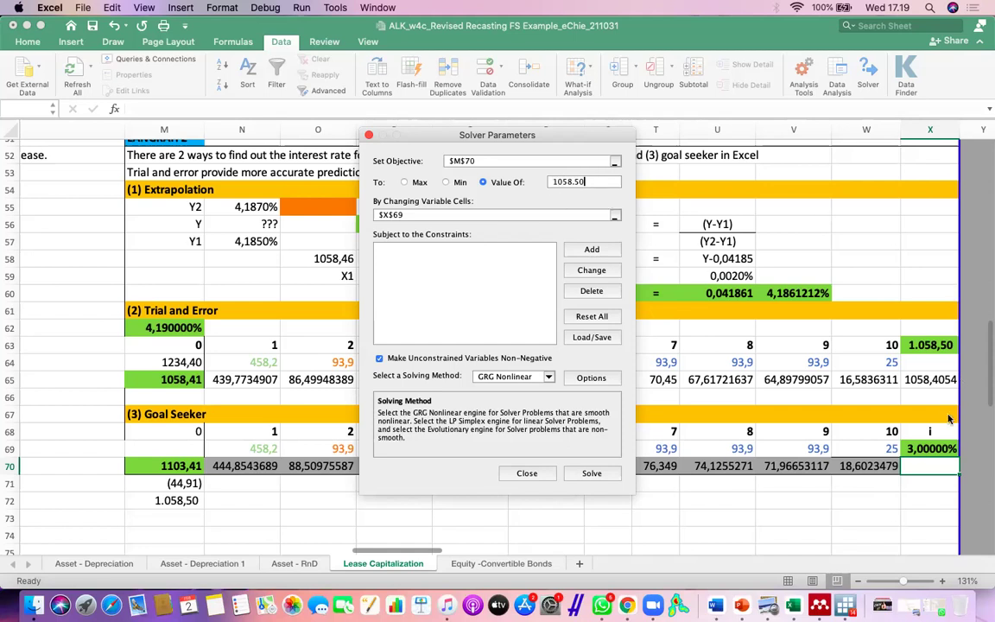
{"action": "left_click", "coordinate": [577, 213]}
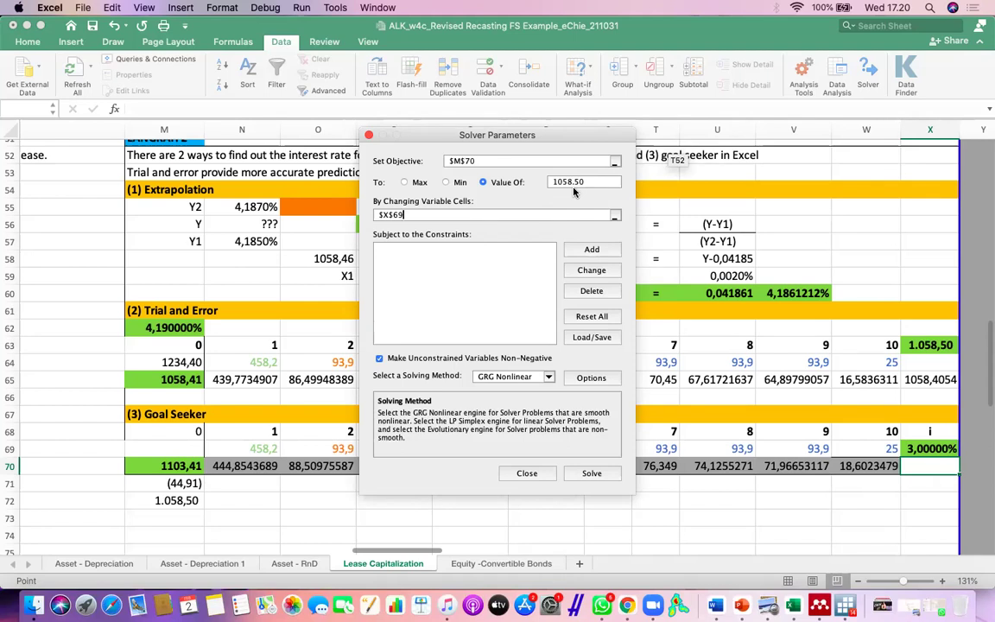
{"action": "left_click", "coordinate": [592, 474]}
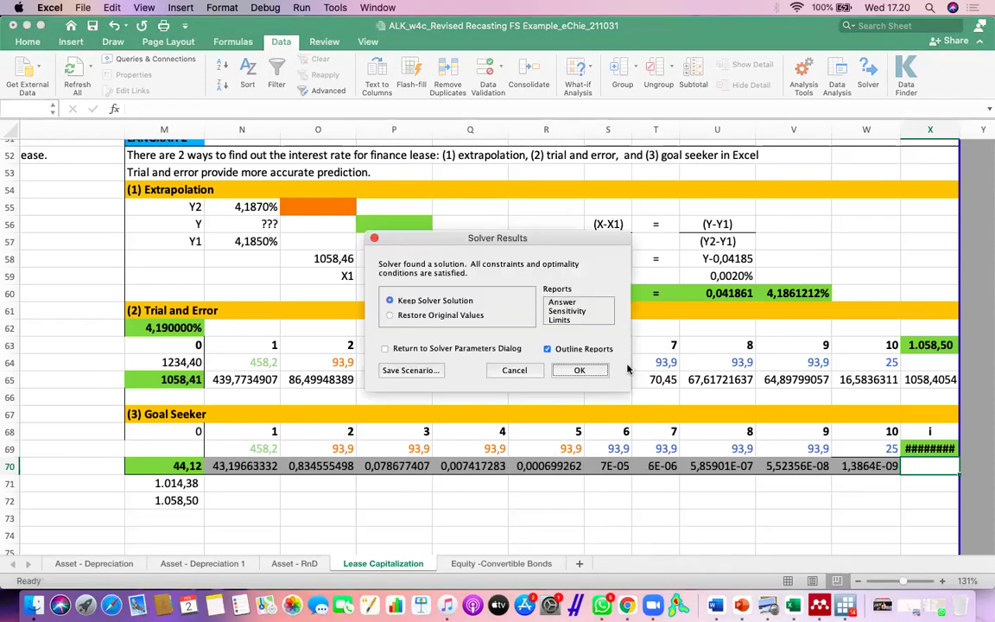
{"action": "left_click", "coordinate": [579, 371]}
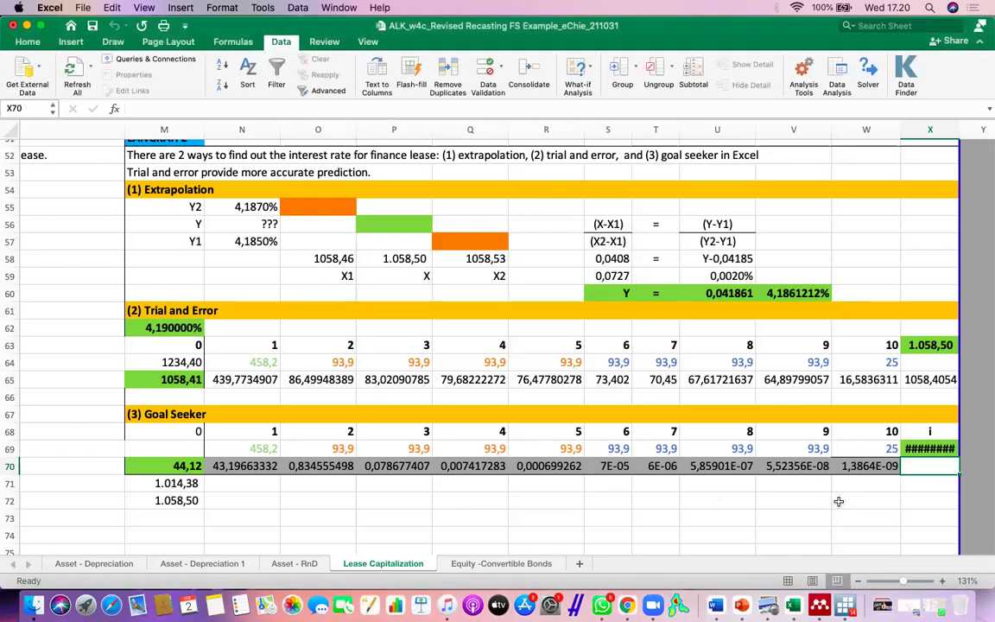
Auto-fit column X so the rate in X69 is readable, and select the discounted total in M70
{"action": "left_click", "coordinate": [947, 449]}
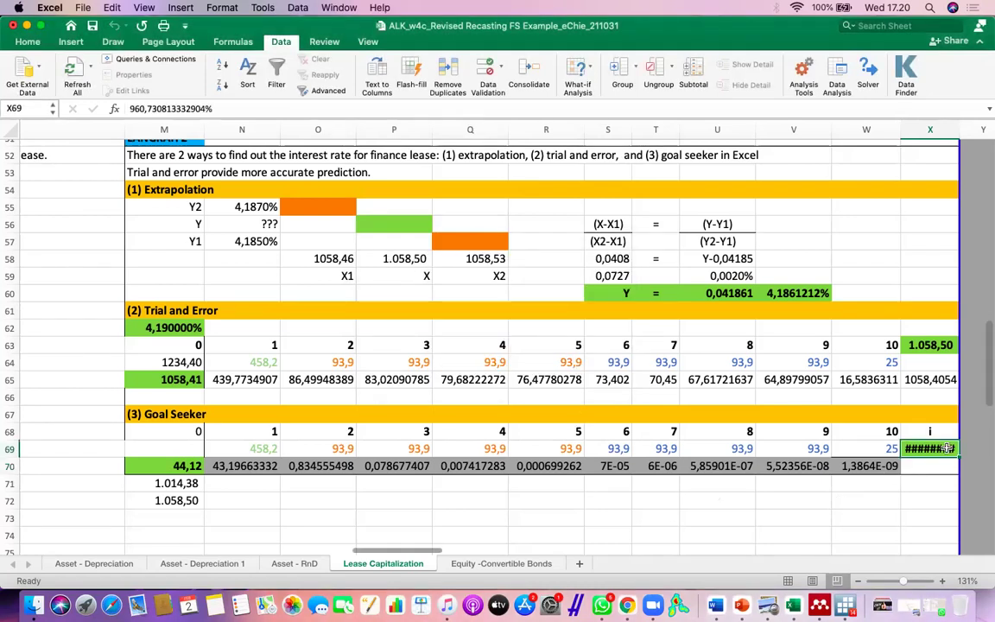
{"action": "double_click", "coordinate": [958, 128]}
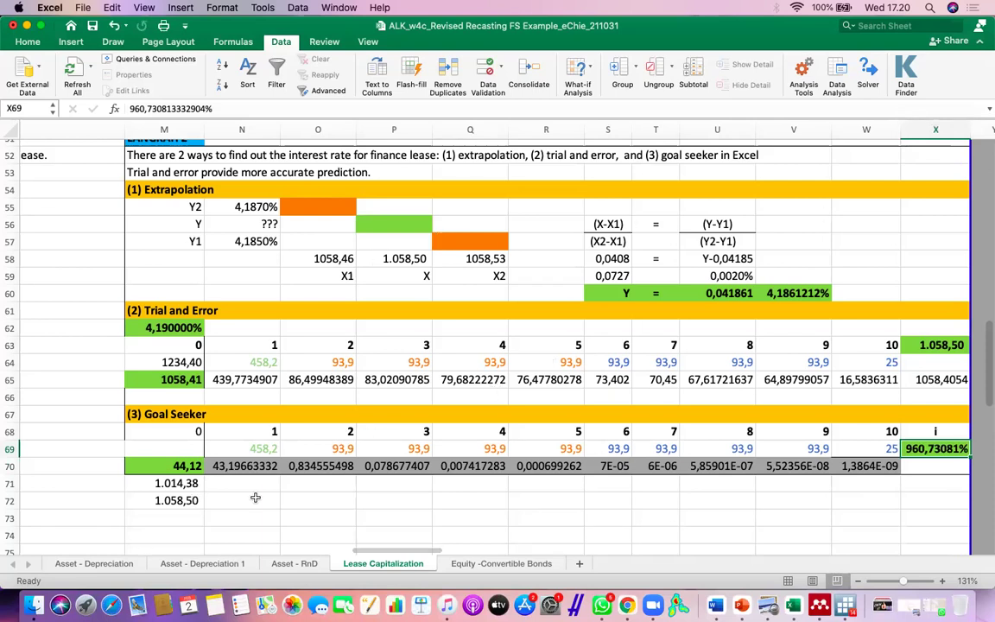
{"action": "left_click", "coordinate": [172, 465]}
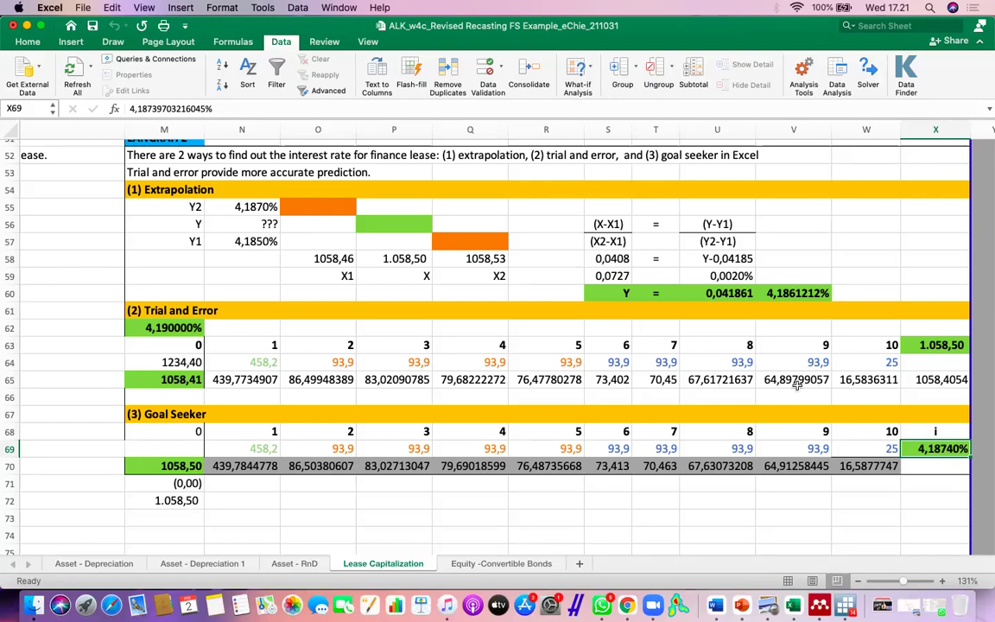
Reset the Goal Seeker interest rate in X69 to 1% as a new starting value
{"action": "left_click", "coordinate": [868, 73]}
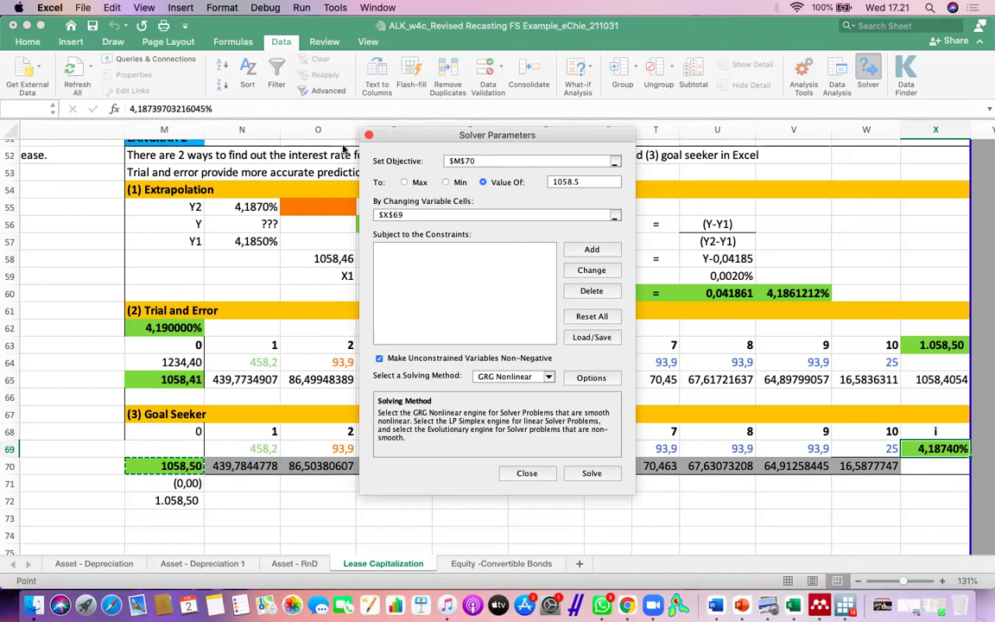
{"action": "key", "text": "Escape"}
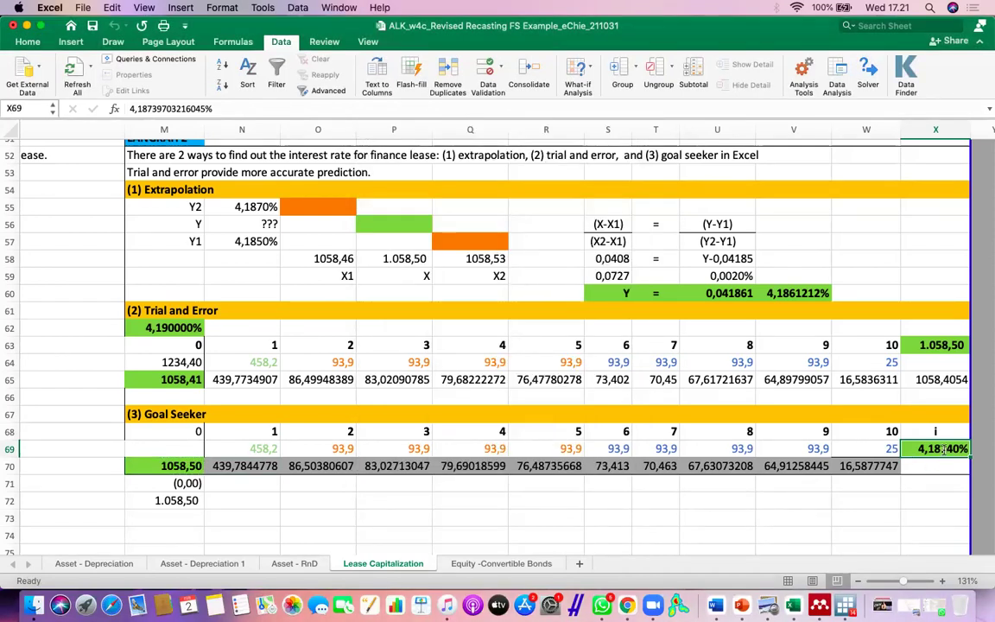
{"action": "type", "text": "1"}
{"action": "key", "text": "Return"}
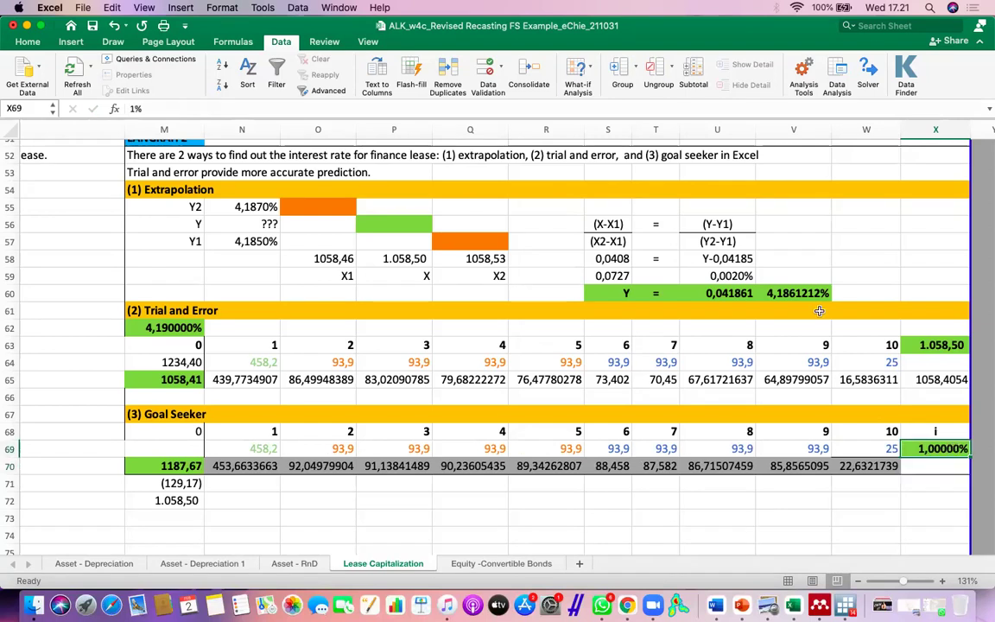
Run Solver with objective M70 at a value of 1058,50 by changing X69, and keep the solution
{"action": "left_click", "coordinate": [868, 86]}
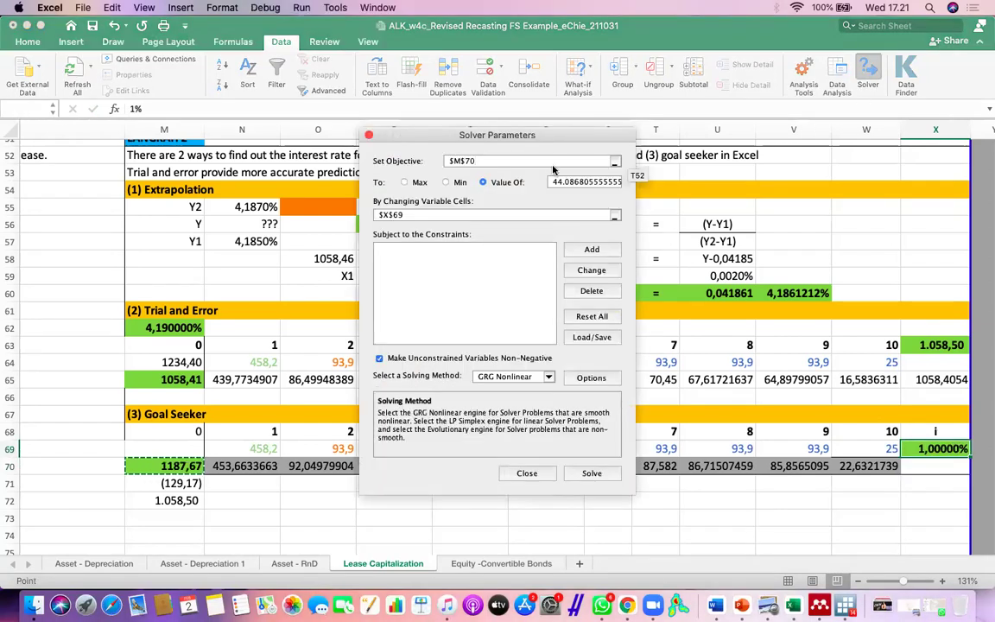
{"action": "left_click", "coordinate": [559, 181]}
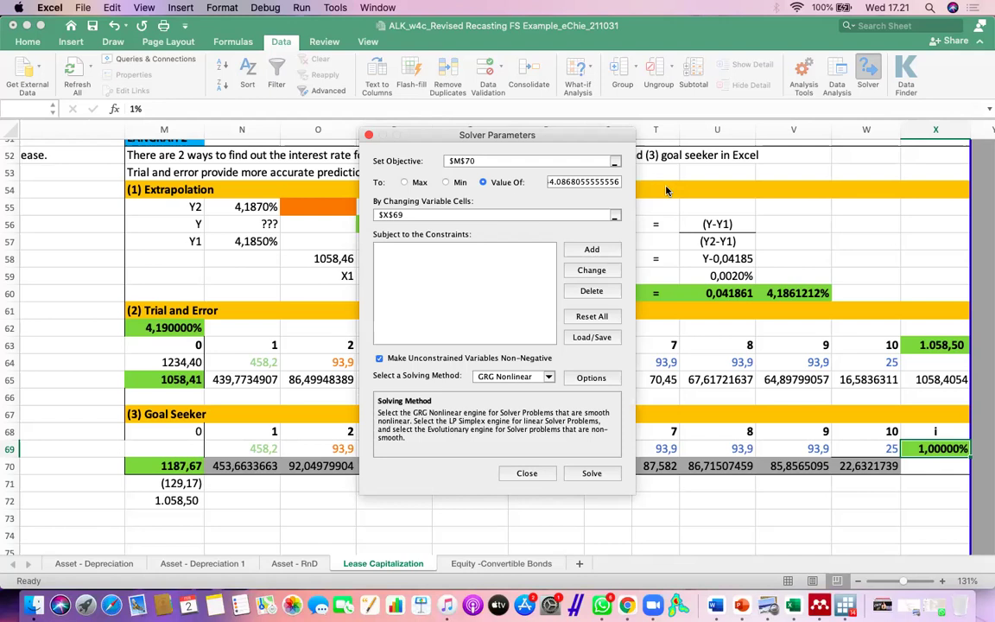
{"action": "left_click_drag", "start_coordinate": [615, 182], "coordinate": [553, 181]}
{"action": "key", "text": "BackSpace"}
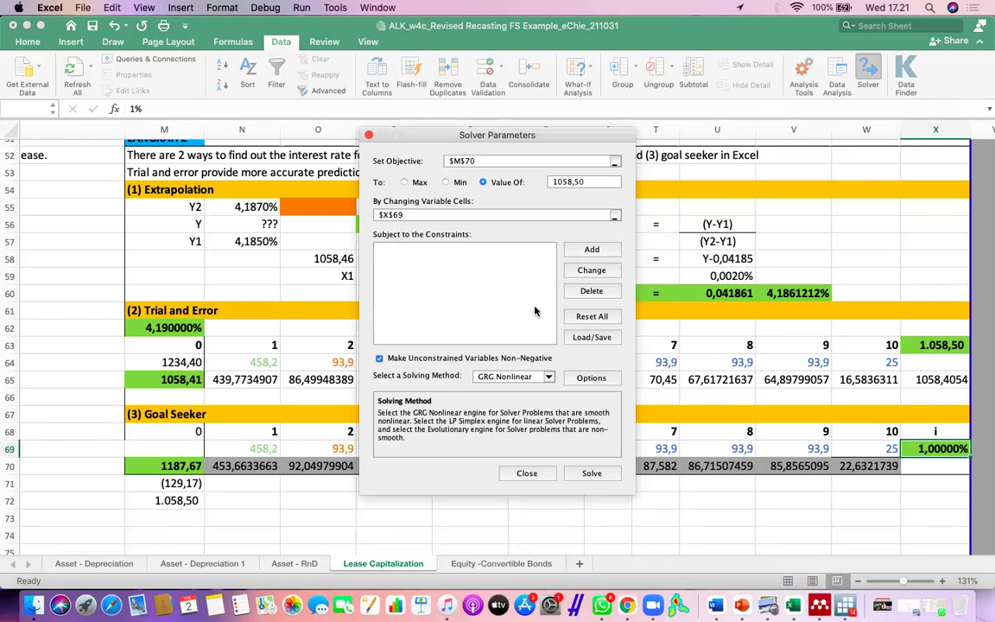
{"action": "left_click", "coordinate": [592, 475]}
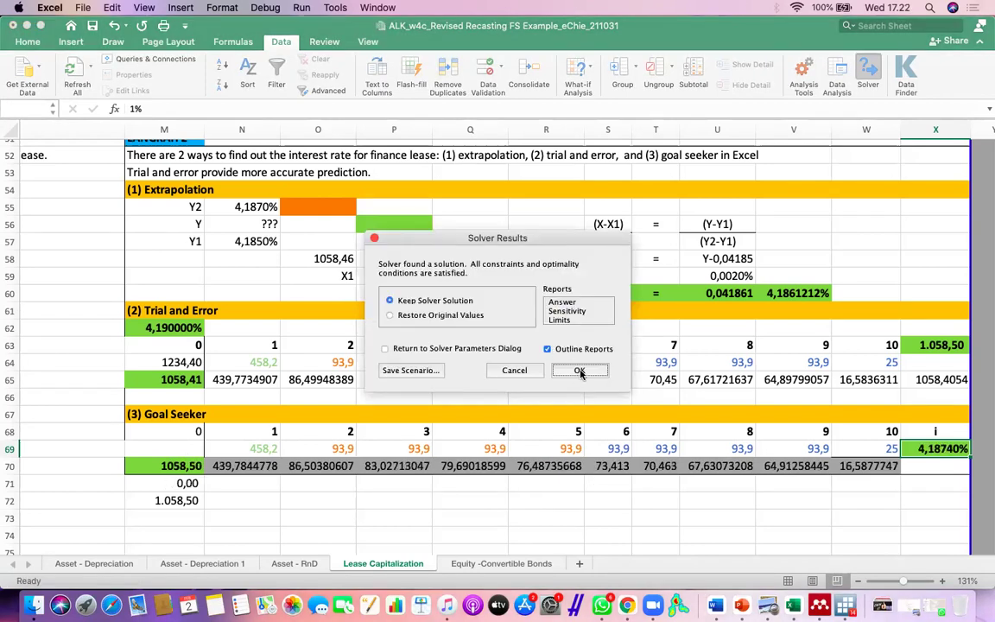
{"action": "left_click", "coordinate": [579, 371]}
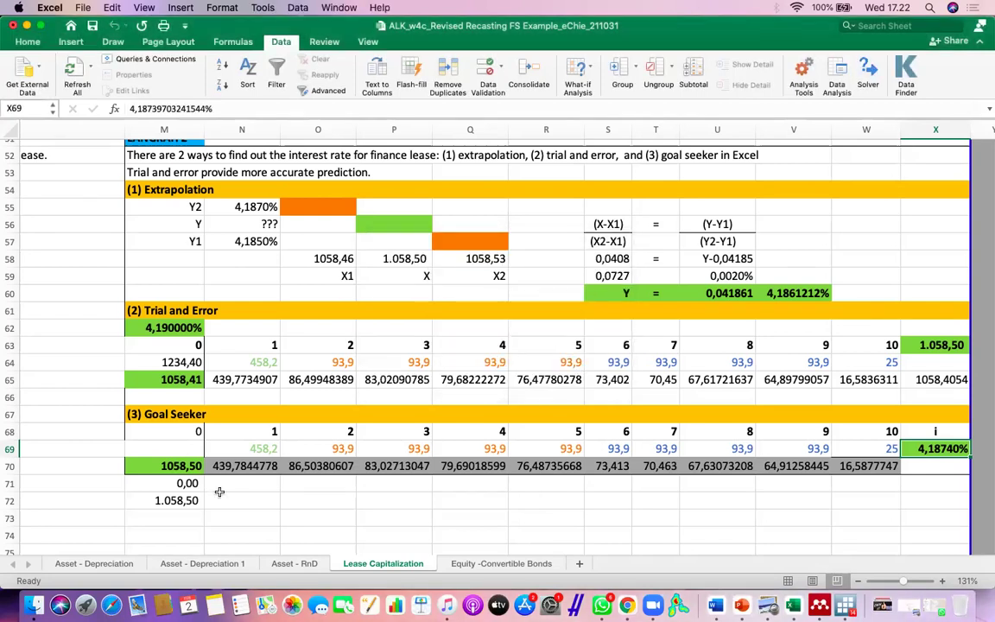
Check the discounted total in M70, the difference in M71 and the solved interest rate in X69
{"action": "left_click", "coordinate": [187, 465]}
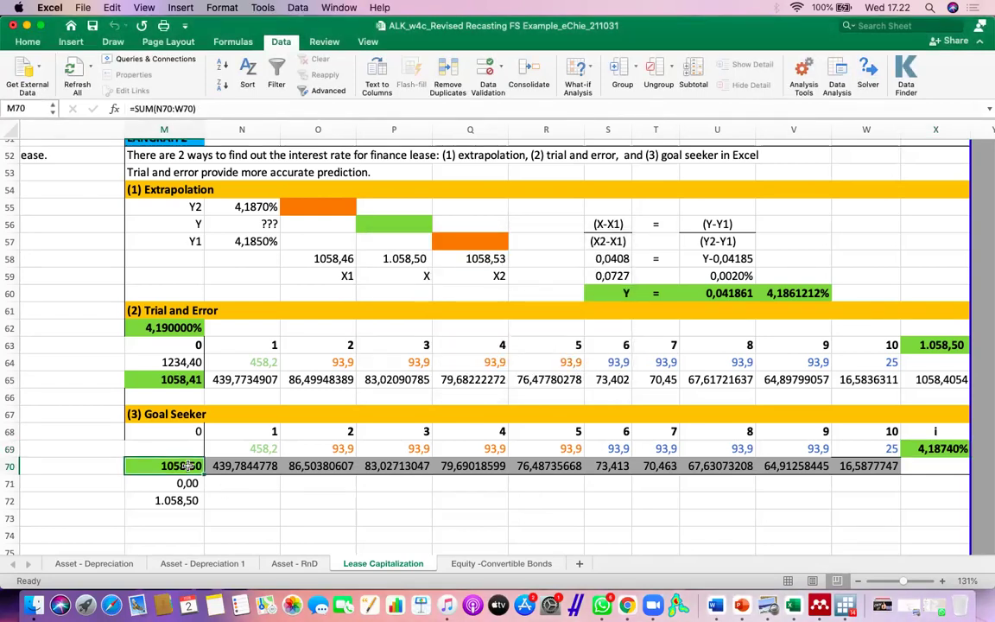
{"action": "left_click", "coordinate": [179, 486]}
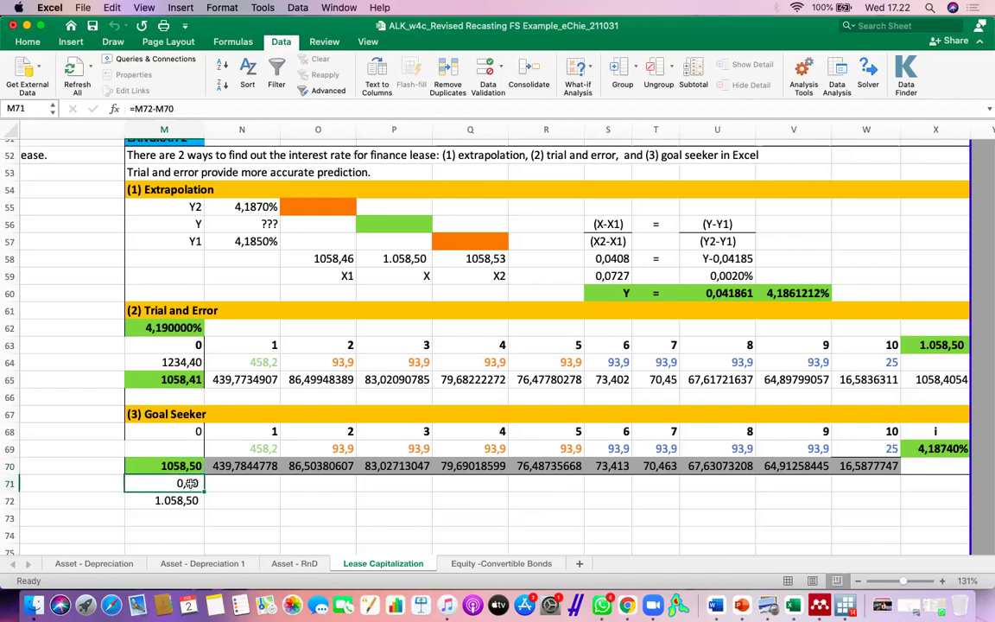
{"action": "left_click", "coordinate": [928, 448]}
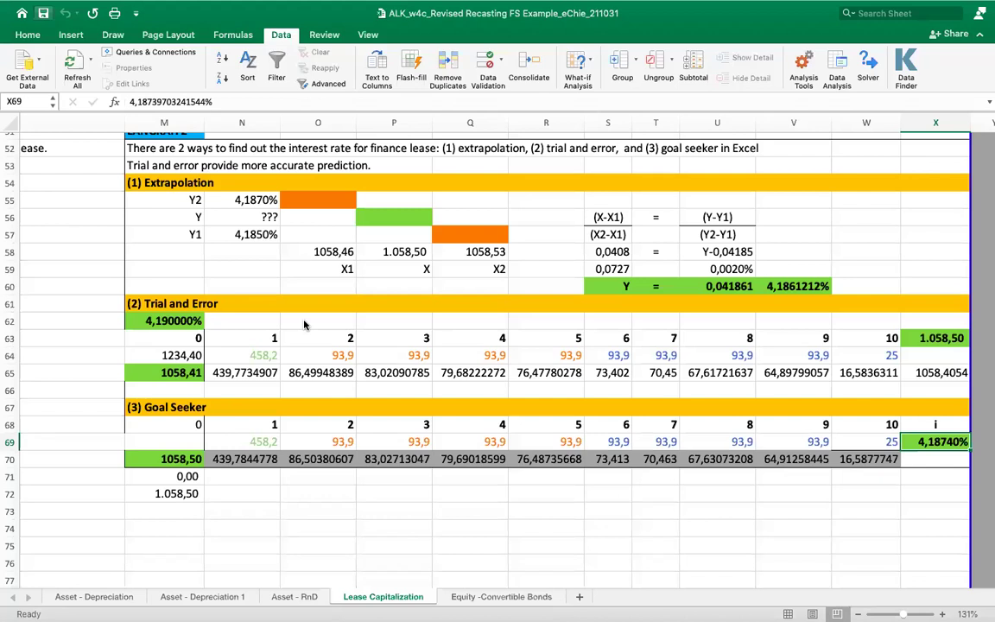
Inspect the interest rate cell B52 and the non-cancellable operating lease capitalisation table that relies on it
{"action": "scroll", "coordinate": [304, 325], "scroll_direction": "up", "scroll_amount": 10}
{"action": "scroll", "coordinate": [304, 324], "scroll_direction": "left", "scroll_amount": 5}
{"action": "scroll", "coordinate": [304, 325], "scroll_direction": "up", "scroll_amount": 6}
{"action": "scroll", "coordinate": [304, 325], "scroll_direction": "left", "scroll_amount": 3}
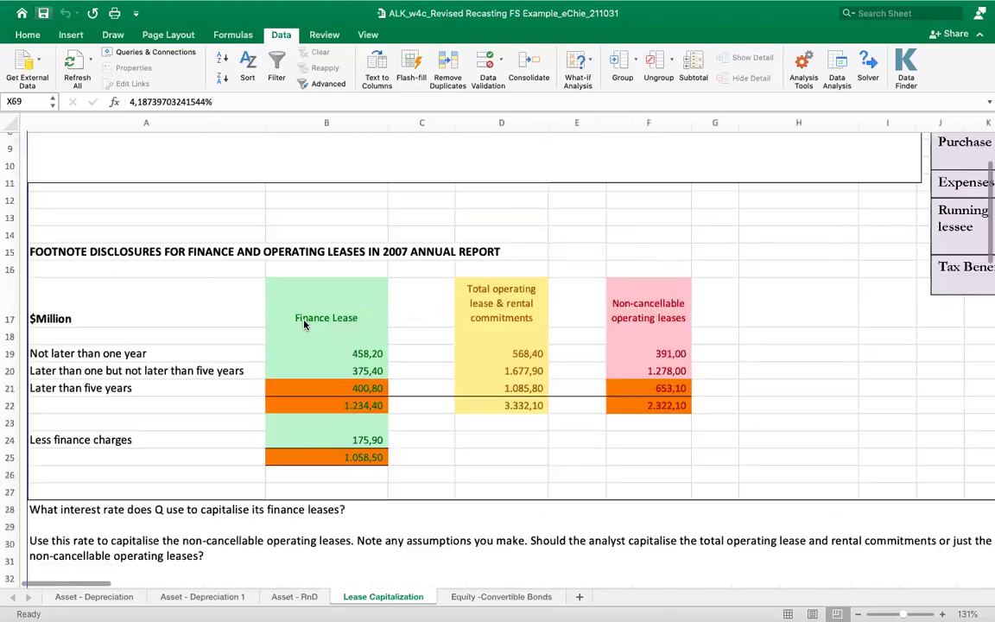
{"action": "scroll", "coordinate": [304, 325], "scroll_direction": "down", "scroll_amount": 11}
{"action": "scroll", "coordinate": [304, 317], "scroll_direction": "down", "scroll_amount": 1}
{"action": "left_click", "coordinate": [353, 286]}
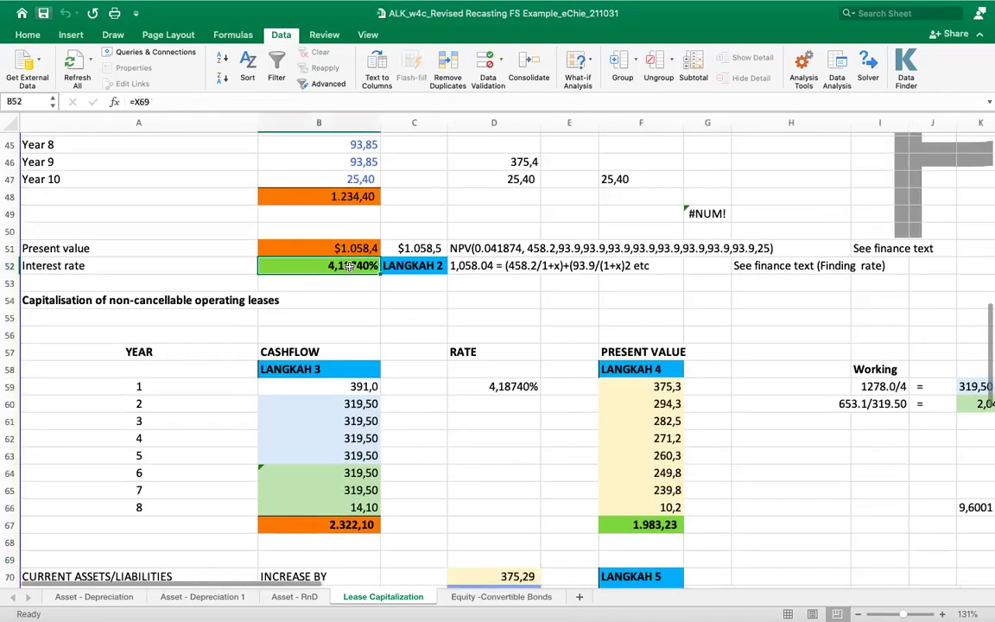
{"action": "scroll", "coordinate": [349, 266], "scroll_direction": "down", "scroll_amount": 6}
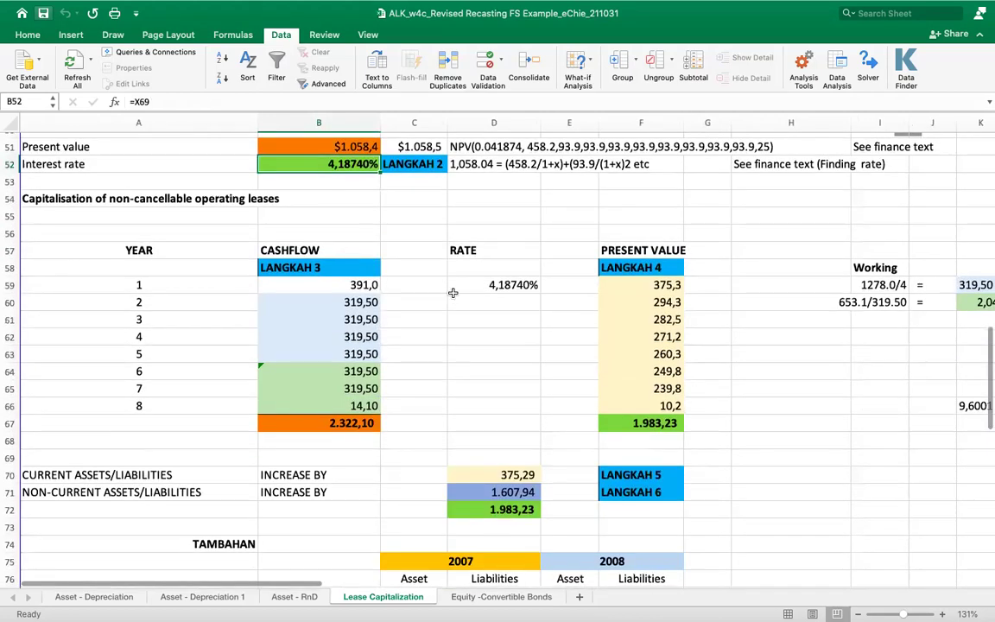
{"action": "scroll", "coordinate": [362, 268], "scroll_direction": "up", "scroll_amount": 7}
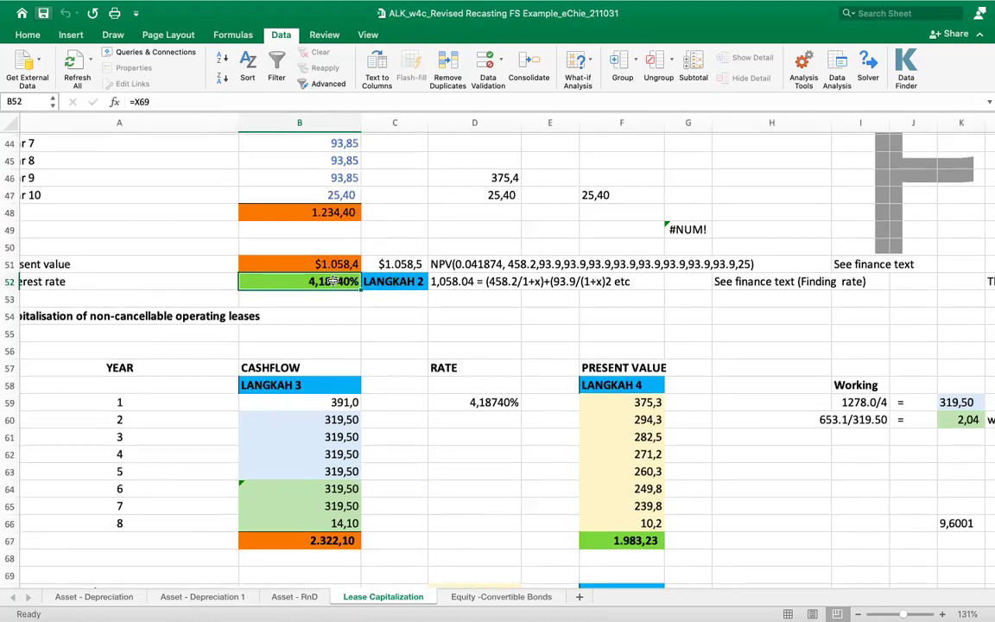
Trace the year 1 cash flow in B59 back to the non-cancellable operating lease figures in the footnote disclosures
{"action": "scroll", "coordinate": [301, 252], "scroll_direction": "up", "scroll_amount": 20}
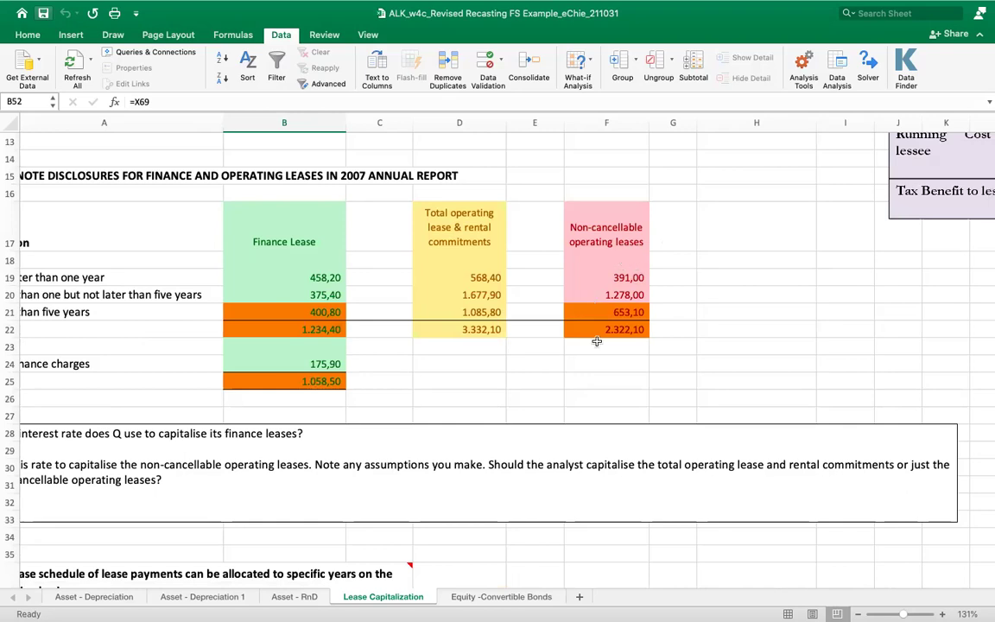
{"action": "scroll", "coordinate": [605, 328], "scroll_direction": "down", "scroll_amount": 20}
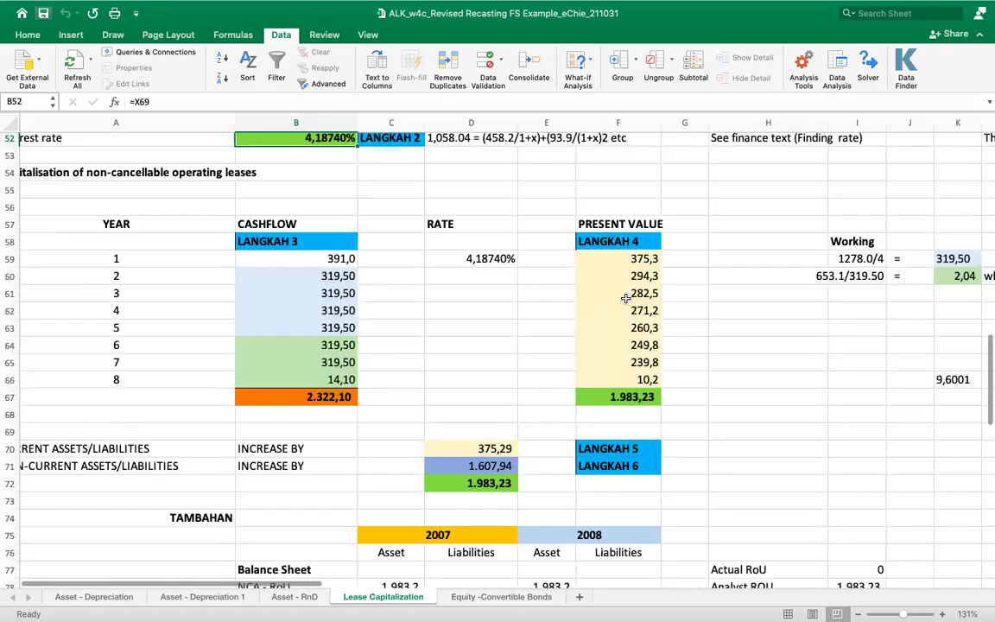
{"action": "scroll", "coordinate": [625, 298], "scroll_direction": "down", "scroll_amount": 1}
{"action": "left_click", "coordinate": [330, 234]}
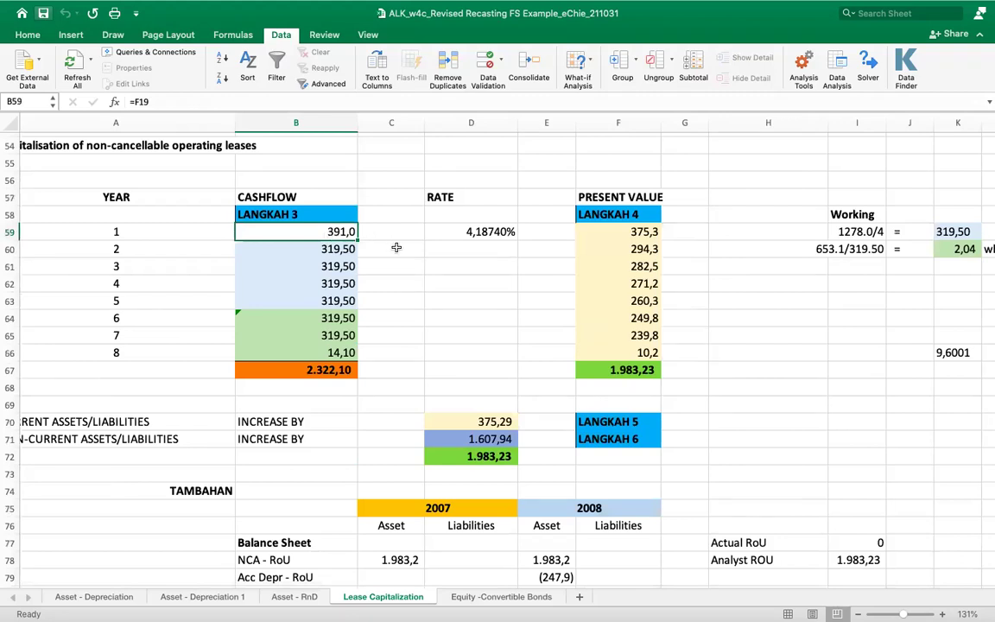
{"action": "scroll", "coordinate": [428, 328], "scroll_direction": "up", "scroll_amount": 15}
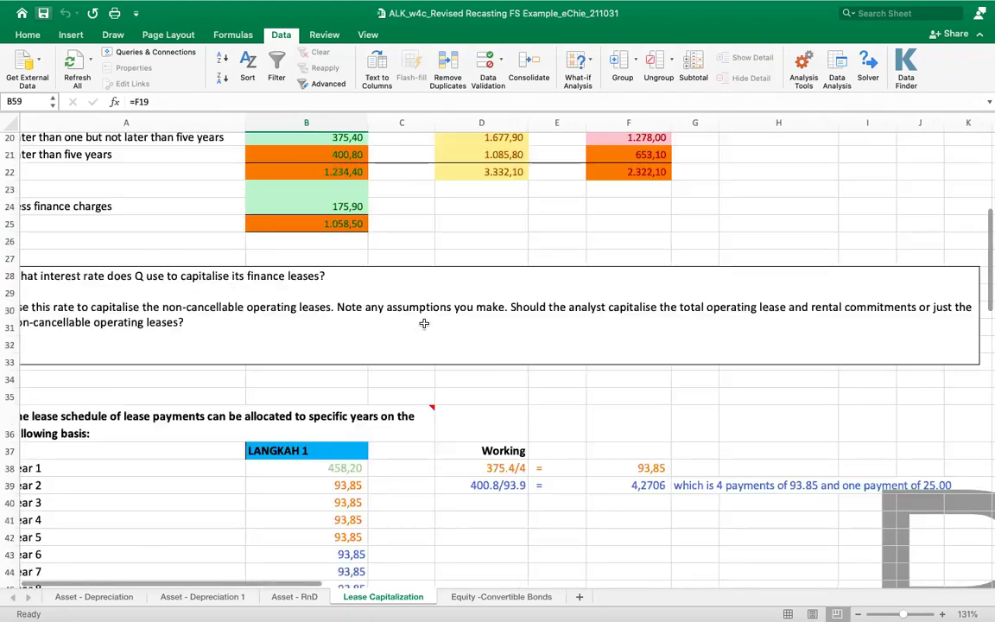
{"action": "left_click", "coordinate": [647, 447]}
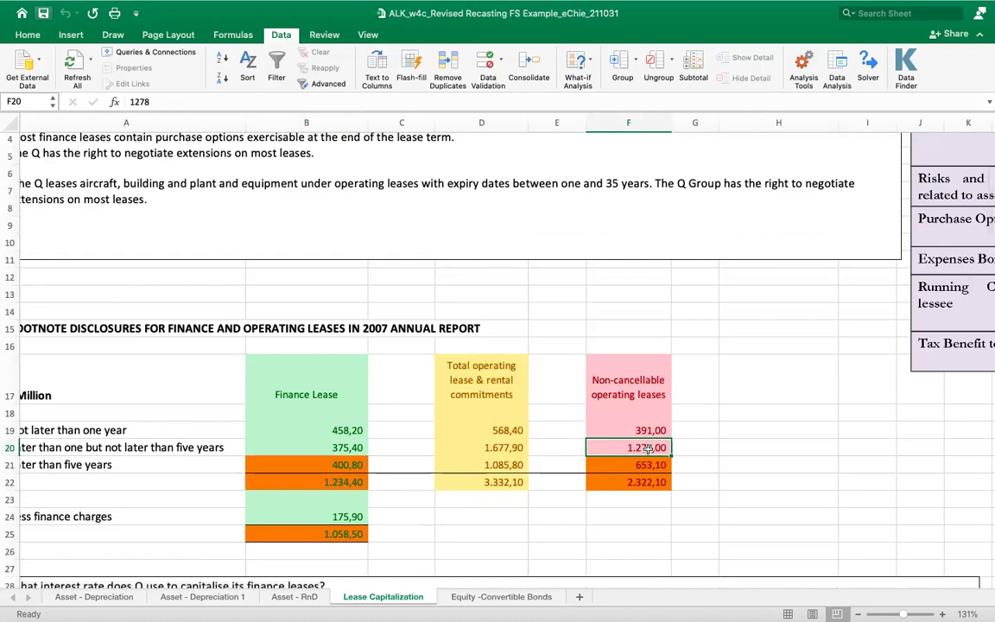
Examine the working in row 59 that spreads the one-to-five-year non-cancellable commitment over four years
{"action": "scroll", "coordinate": [648, 449], "scroll_direction": "down", "scroll_amount": 1}
{"action": "scroll", "coordinate": [648, 449], "scroll_direction": "down", "scroll_amount": 12}
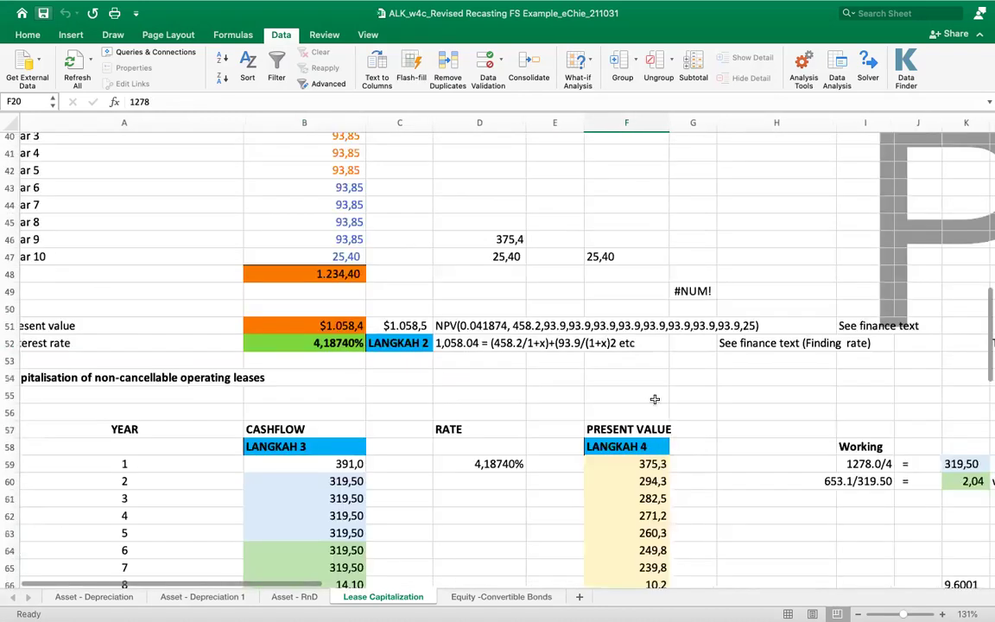
{"action": "scroll", "coordinate": [860, 336], "scroll_direction": "down", "scroll_amount": 2}
{"action": "scroll", "coordinate": [861, 336], "scroll_direction": "right", "scroll_amount": 1}
{"action": "scroll", "coordinate": [860, 342], "scroll_direction": "right", "scroll_amount": 3}
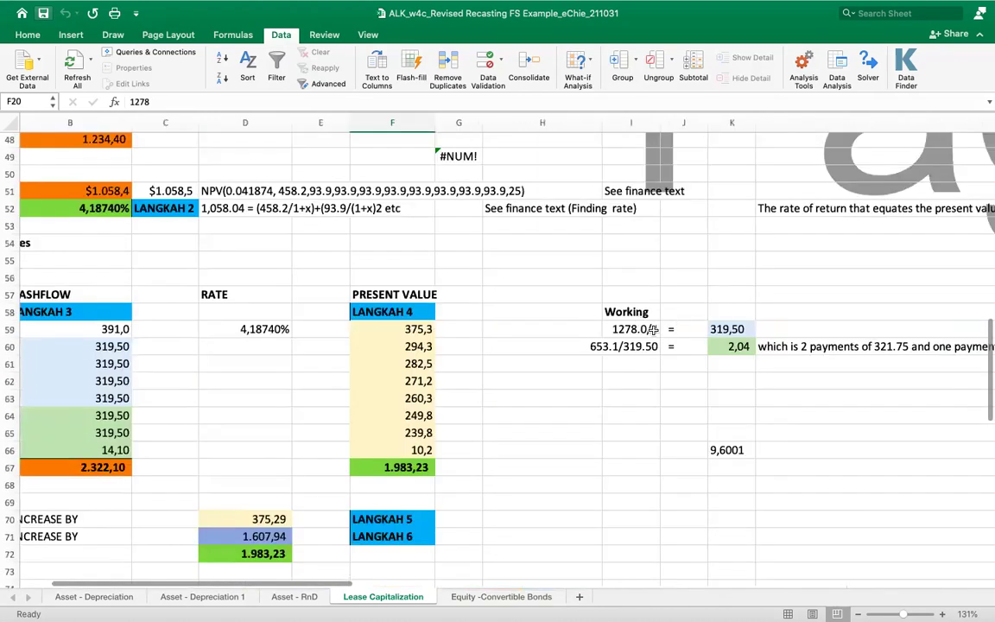
{"action": "left_click", "coordinate": [630, 330]}
{"action": "left_click", "coordinate": [734, 329]}
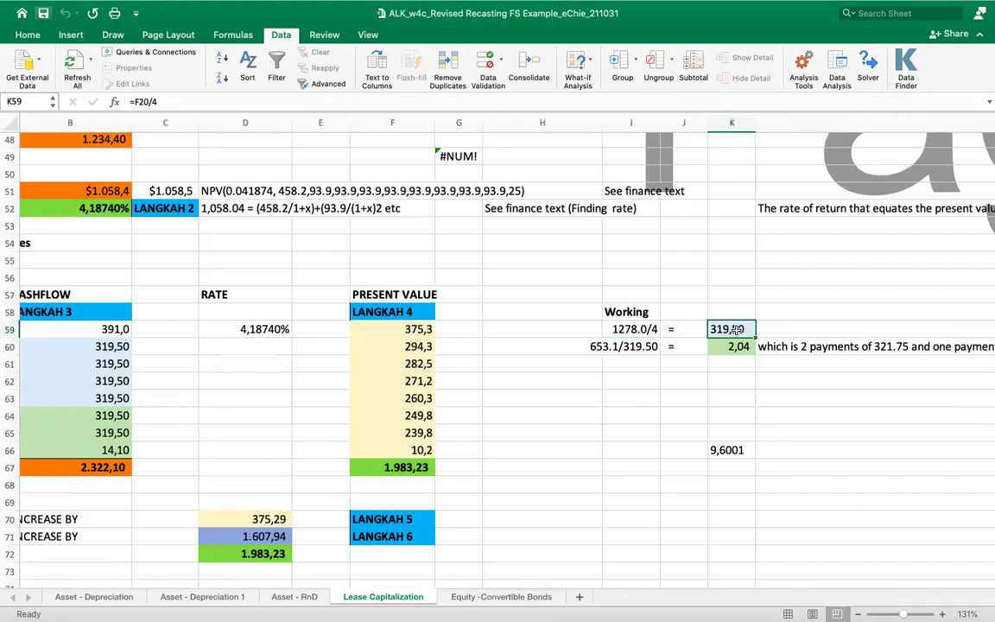
Inspect the formulas behind the non-cancellable lease cash flows for years 1 to 5 in B59:B63
{"action": "scroll", "coordinate": [734, 329], "scroll_direction": "down", "scroll_amount": 2}
{"action": "scroll", "coordinate": [735, 329], "scroll_direction": "left", "scroll_amount": 3}
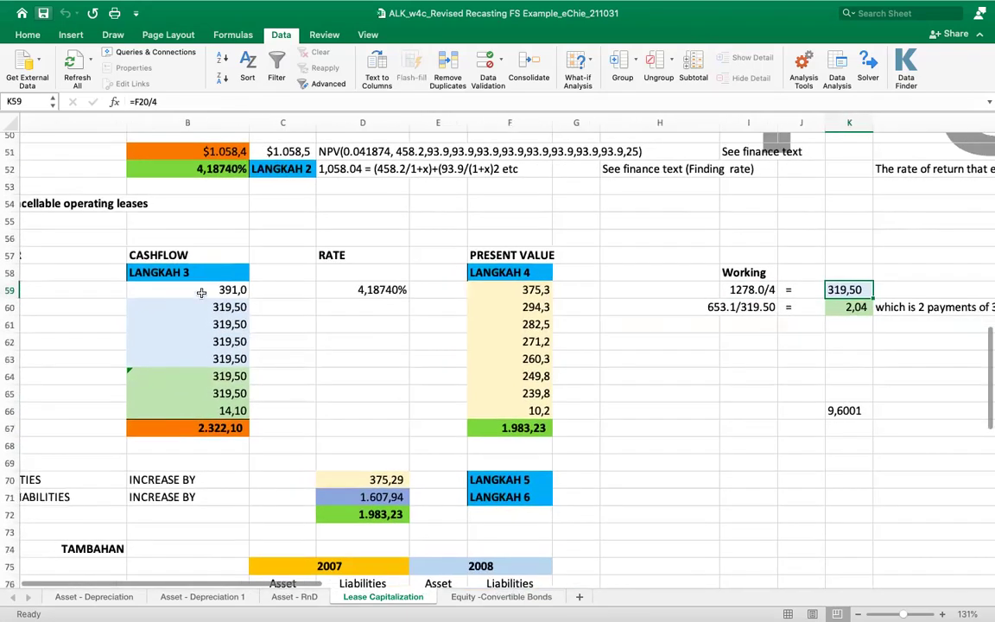
{"action": "left_click", "coordinate": [210, 293]}
{"action": "left_click", "coordinate": [222, 308]}
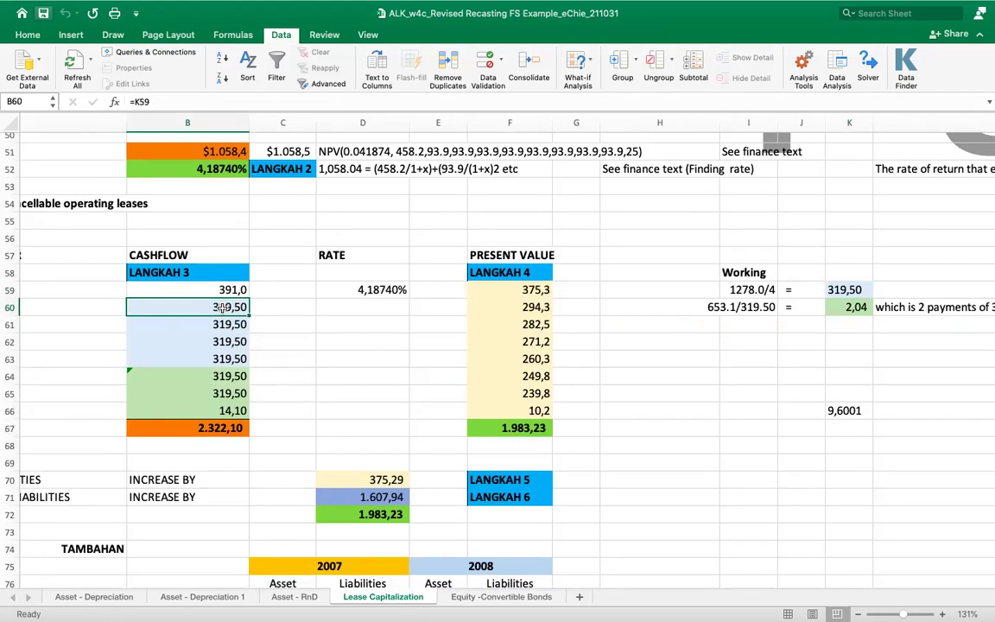
{"action": "scroll", "coordinate": [222, 307], "scroll_direction": "left", "scroll_amount": 3}
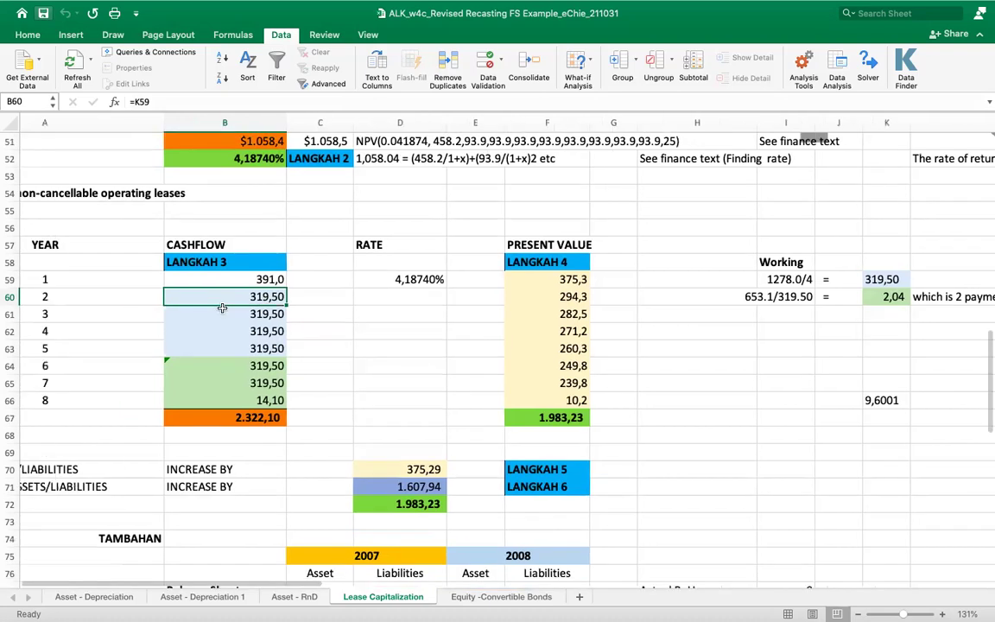
{"action": "scroll", "coordinate": [250, 304], "scroll_direction": "down", "scroll_amount": 1}
{"action": "key", "text": "Down"}
{"action": "key", "text": "Down"}
{"action": "key", "text": "Down"}
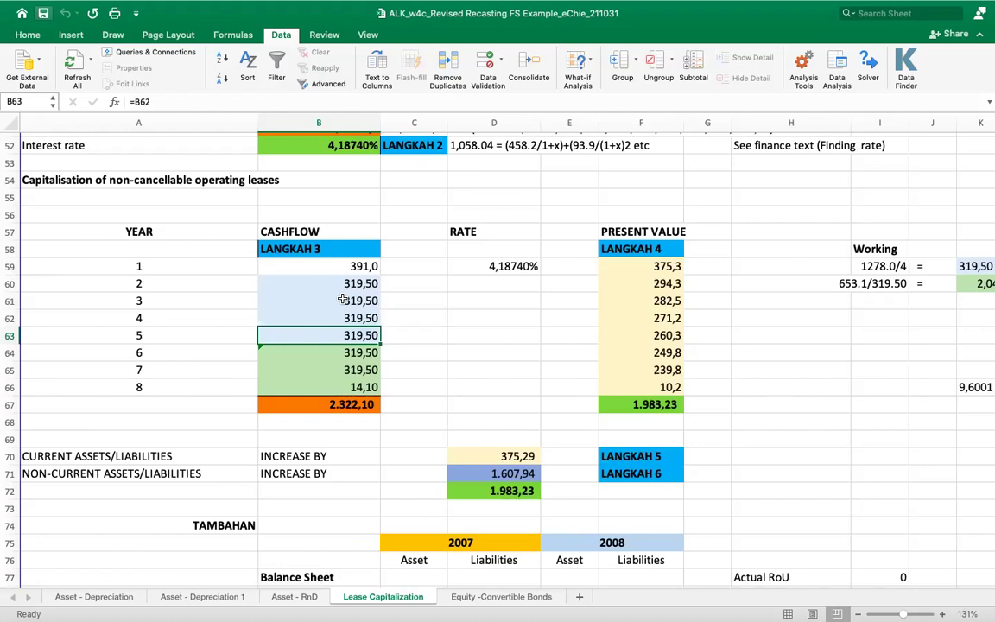
Review the annual payment working in K59 and the calculation for commitments beyond five years below it
{"action": "scroll", "coordinate": [343, 299], "scroll_direction": "right", "scroll_amount": 5}
{"action": "scroll", "coordinate": [343, 300], "scroll_direction": "up", "scroll_amount": 1}
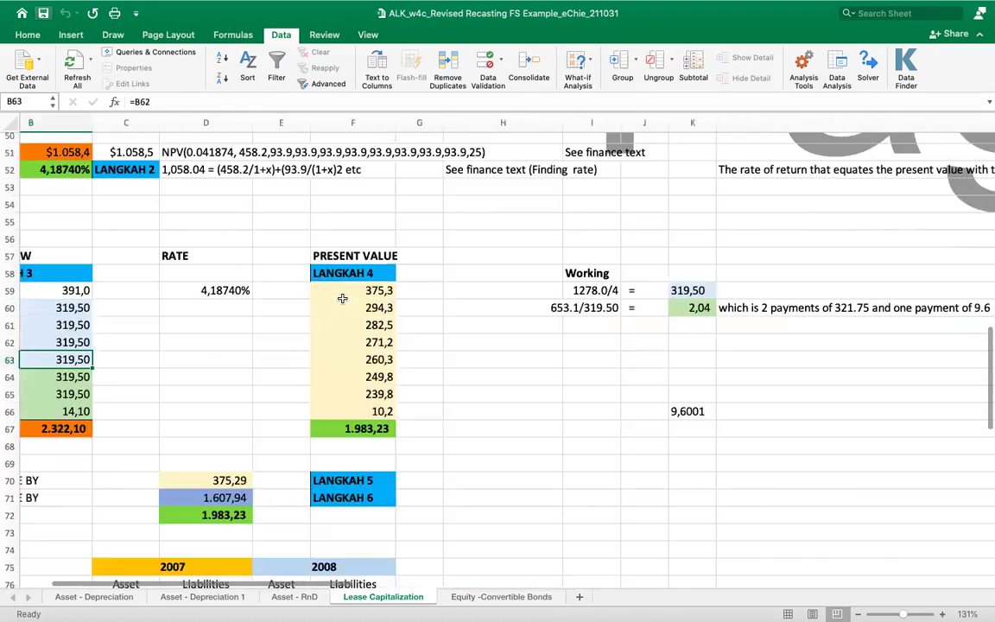
{"action": "scroll", "coordinate": [658, 292], "scroll_direction": "right", "scroll_amount": 2}
{"action": "left_click", "coordinate": [658, 291]}
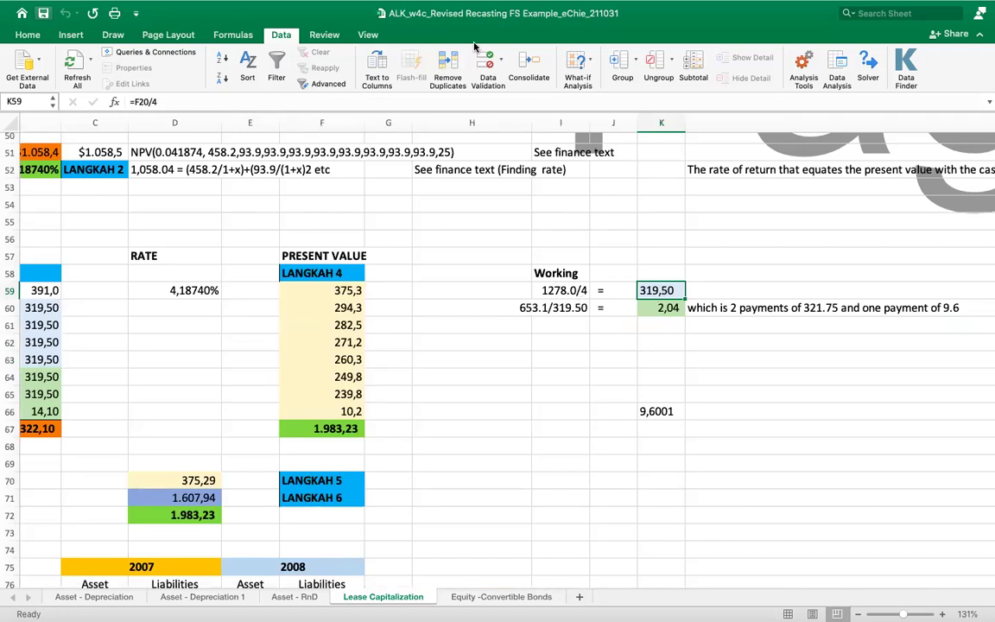
{"action": "mouse_move", "coordinate": [542, 291]}
{"action": "left_mouse_down"}
{"action": "mouse_move", "coordinate": [516, 322]}
{"action": "mouse_move", "coordinate": [537, 290]}
{"action": "left_mouse_up"}
{"action": "mouse_move", "coordinate": [663, 273]}
{"action": "left_mouse_down"}
{"action": "mouse_move", "coordinate": [673, 271]}
{"action": "mouse_move", "coordinate": [663, 270]}
{"action": "left_mouse_up"}
{"action": "left_click_drag", "start_coordinate": [670, 319], "coordinate": [695, 316]}
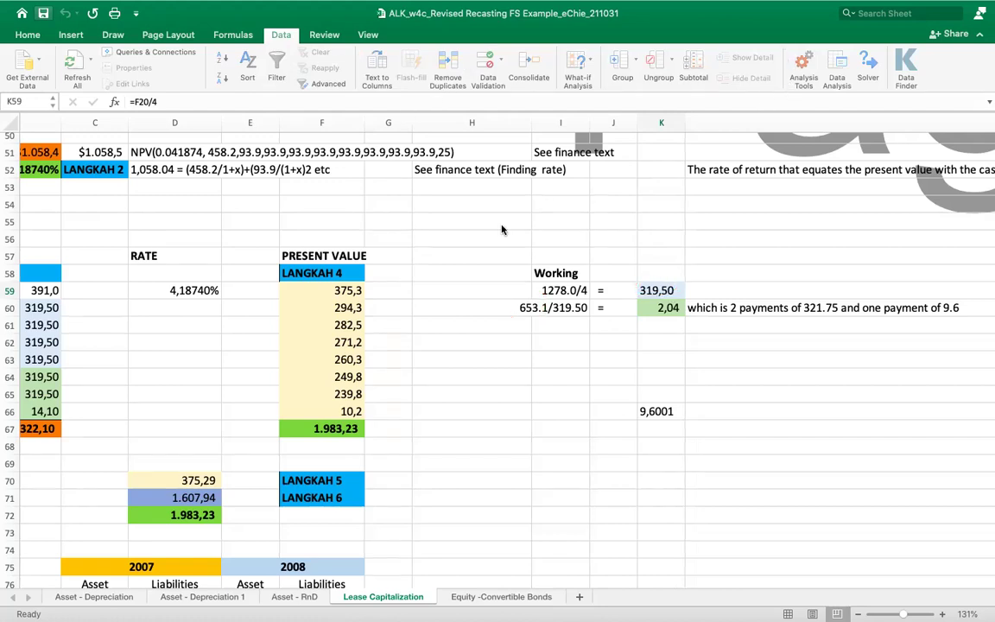
Inspect the formulas for the year 7 and year 8 cash flows and the cash flow total in B65:B67
{"action": "scroll", "coordinate": [510, 254], "scroll_direction": "left", "scroll_amount": 5}
{"action": "left_click", "coordinate": [341, 377]}
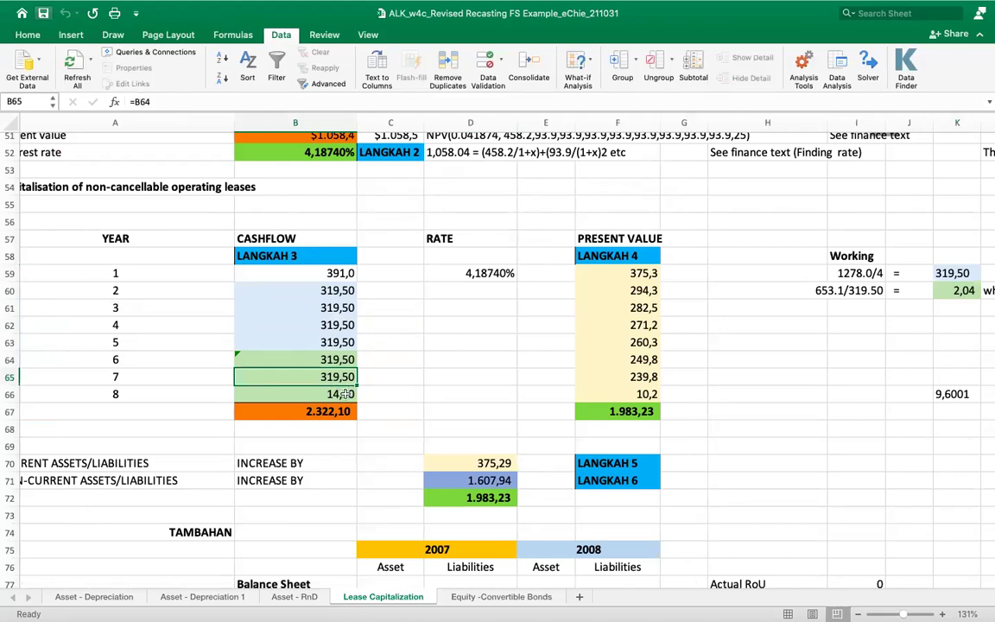
{"action": "left_click", "coordinate": [343, 394]}
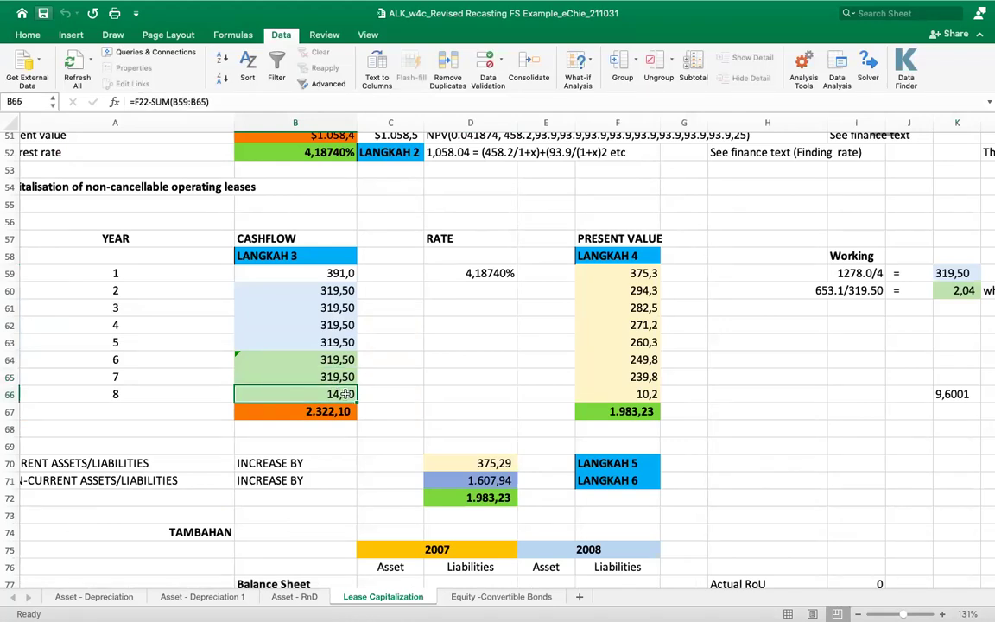
{"action": "left_click", "coordinate": [337, 412]}
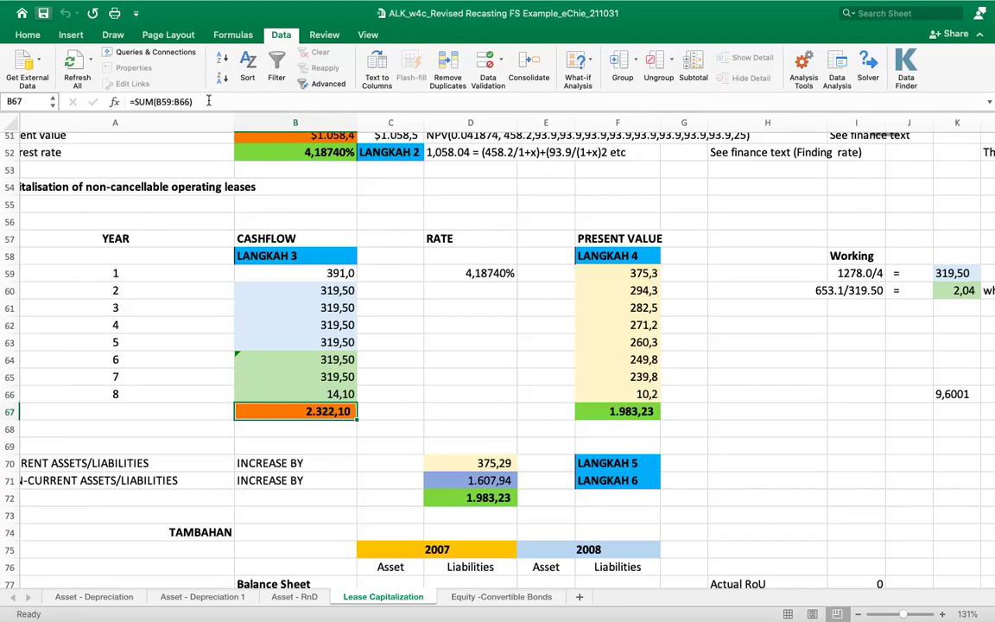
{"action": "left_click", "coordinate": [206, 101]}
{"action": "key", "text": "Return"}
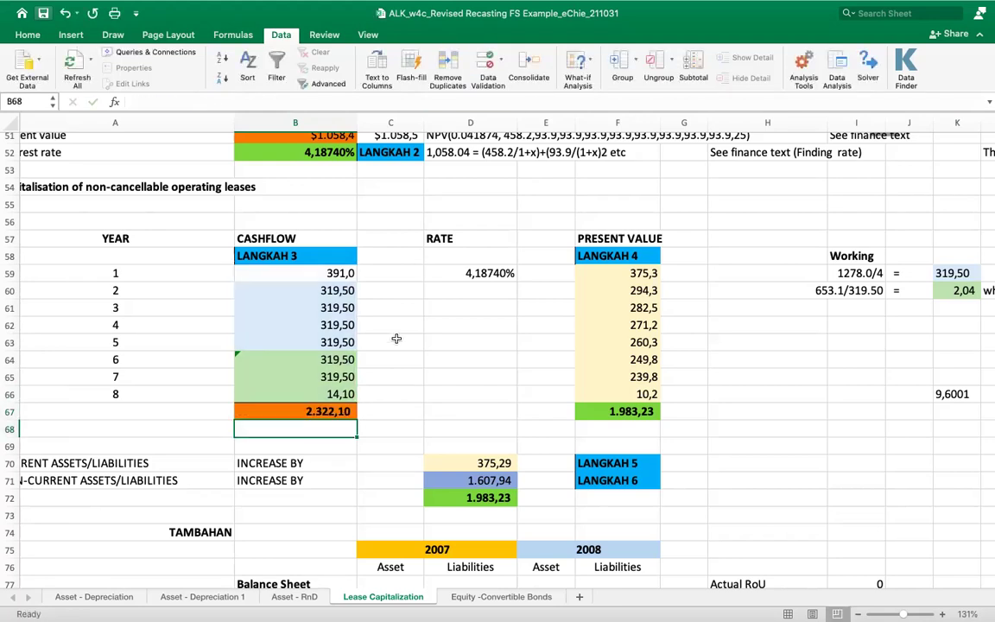
Inspect the rate link in D59 and the cells referenced by the year 1 present value formula in F59
{"action": "left_click", "coordinate": [483, 272]}
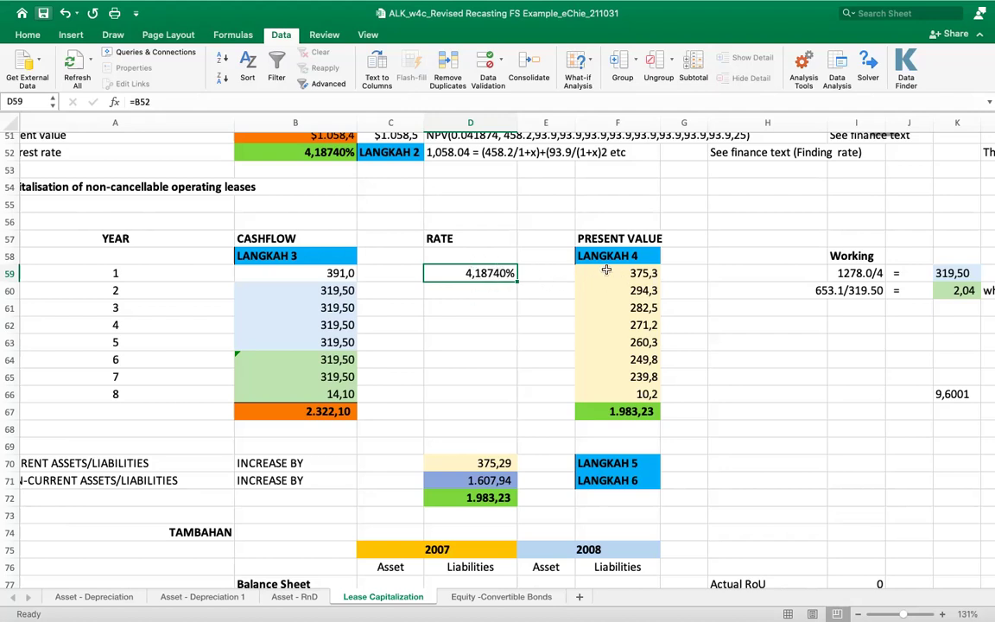
{"action": "key", "text": "Right"}
{"action": "key", "text": "Right"}
{"action": "left_click", "coordinate": [207, 102]}
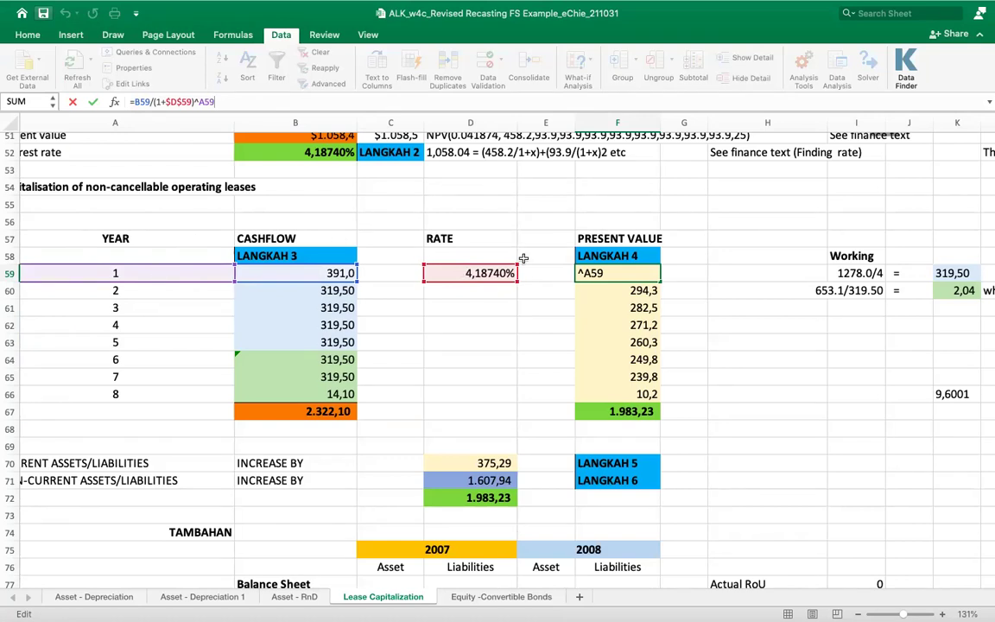
{"action": "key", "text": "shift+Return"}
Inspect the present value formulas for years 2 to 4 in F60:F62 and the cells they reference
{"action": "key", "text": "Down"}
{"action": "key", "text": "Down"}
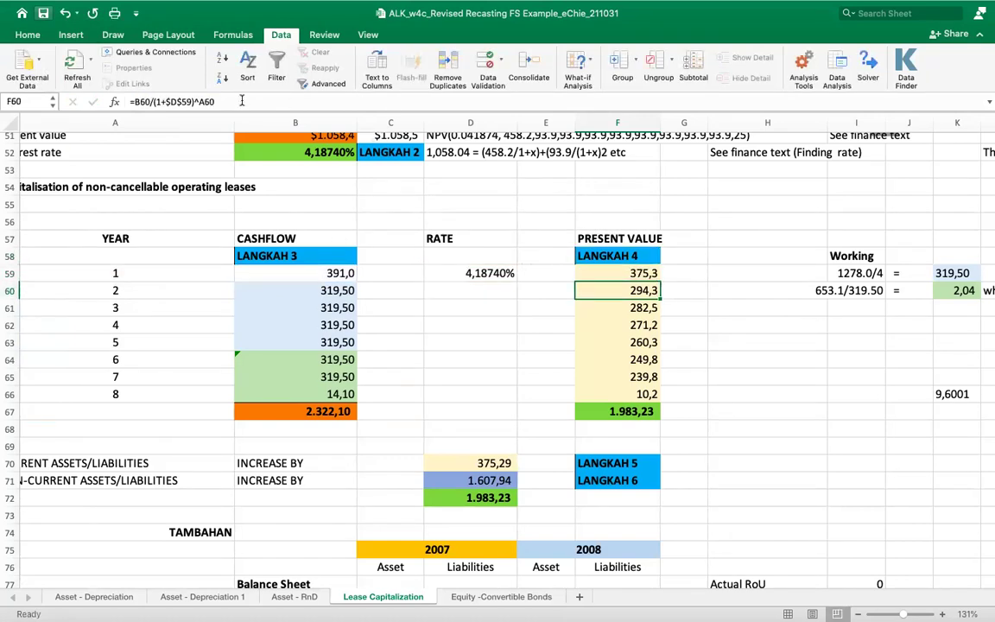
{"action": "left_click", "coordinate": [242, 101]}
{"action": "key", "text": "Return"}
{"action": "left_click", "coordinate": [241, 101]}
{"action": "key", "text": "Return"}
{"action": "left_click", "coordinate": [242, 101]}
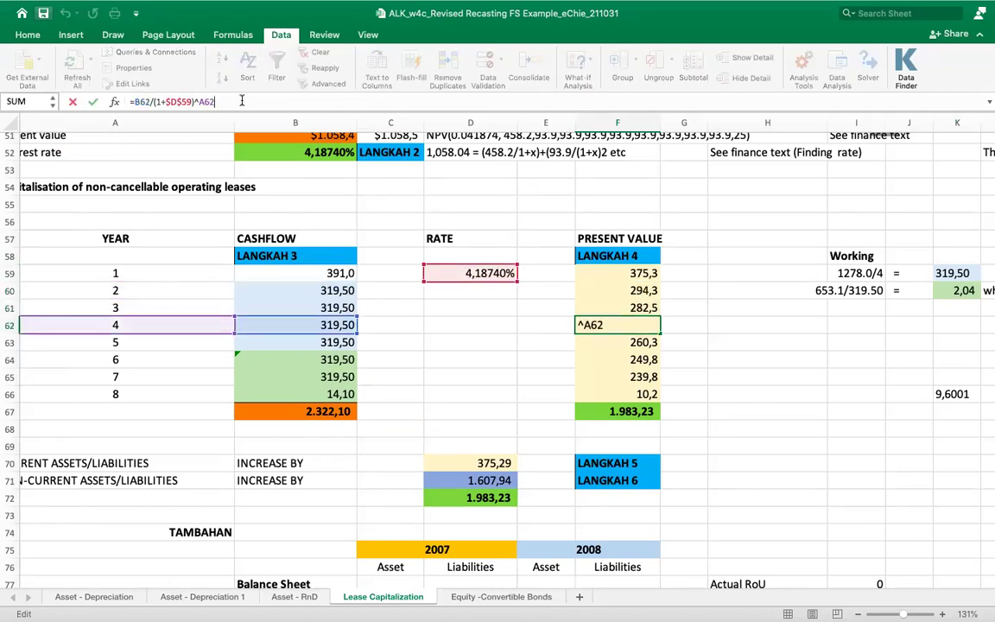
{"action": "key", "text": "Return"}
Inspect the year 8 present value formula in F66 and the present value total in F67
{"action": "key", "text": "Down"}
{"action": "key", "text": "Down"}
{"action": "key", "text": "Down"}
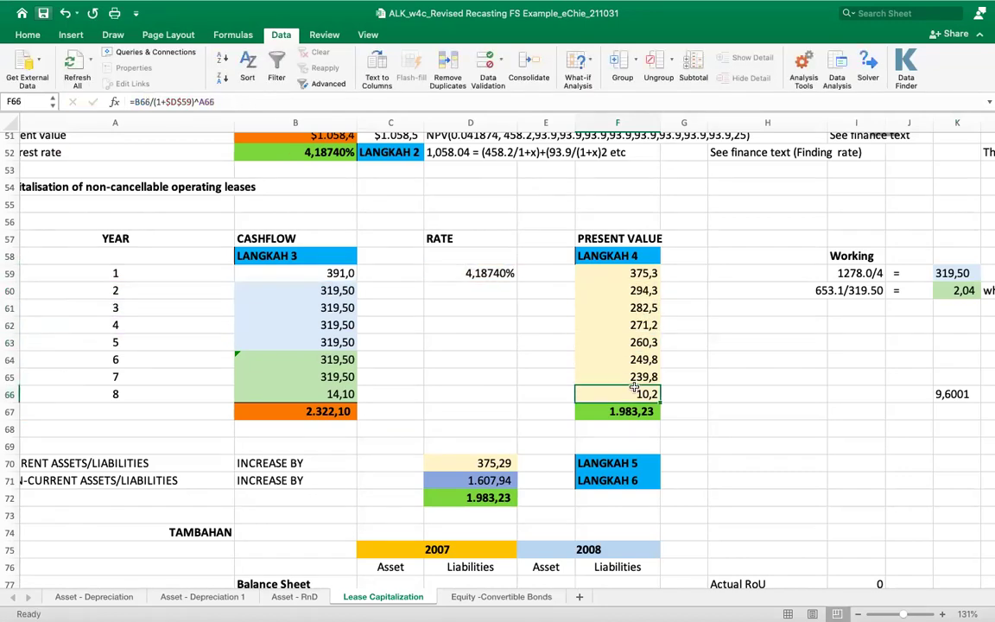
{"action": "left_click", "coordinate": [270, 101]}
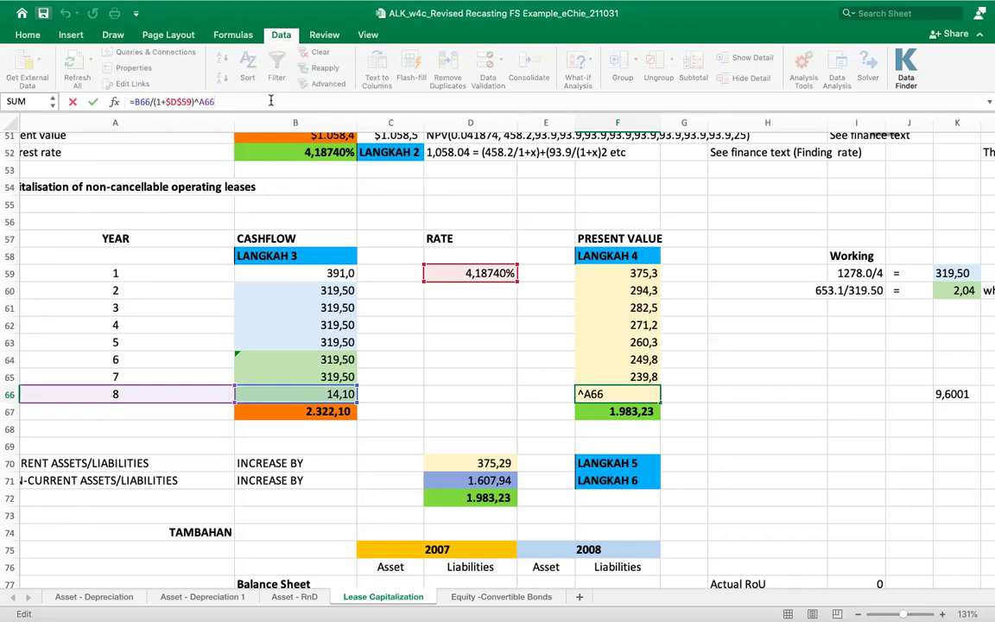
{"action": "key", "text": "Return"}
{"action": "scroll", "coordinate": [373, 438], "scroll_direction": "down", "scroll_amount": 3}
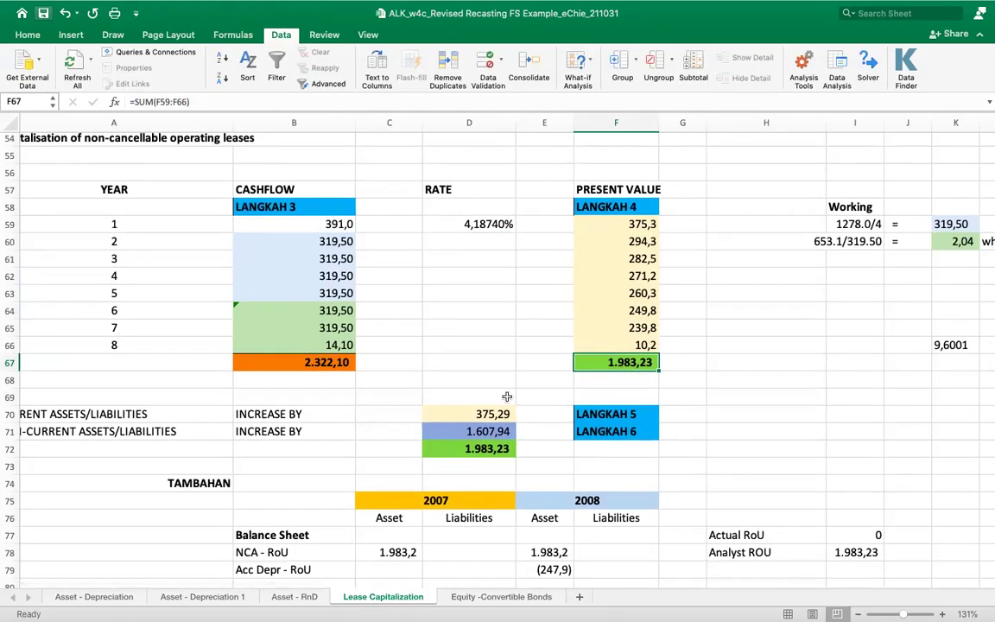
Compare the non-cancellable commitments total in F22 with the present value total in F67, and check the current increase link in D70
{"action": "scroll", "coordinate": [641, 317], "scroll_direction": "up", "scroll_amount": 20}
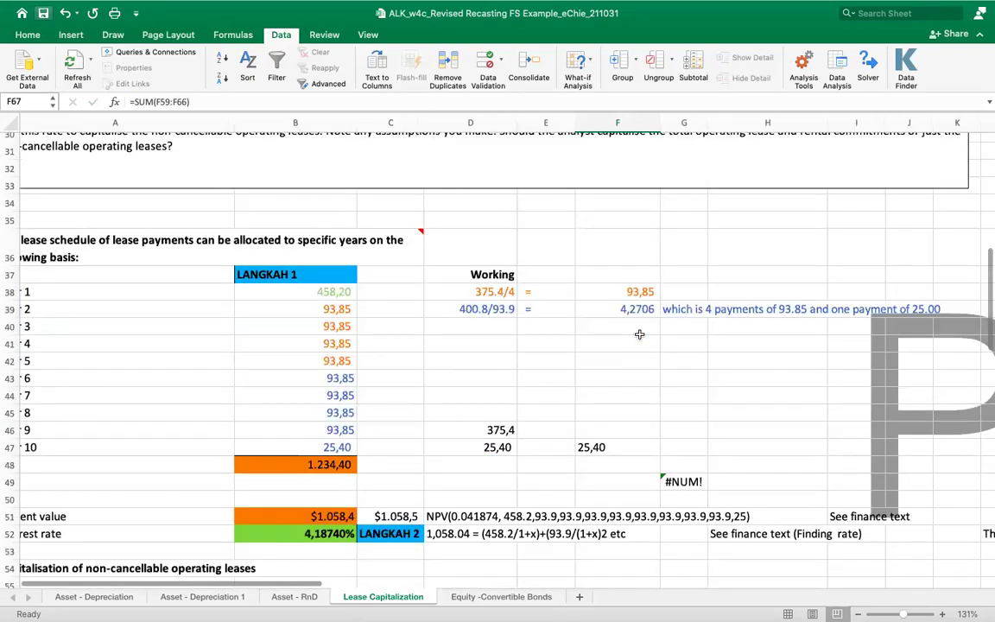
{"action": "scroll", "coordinate": [639, 334], "scroll_direction": "down", "scroll_amount": 3}
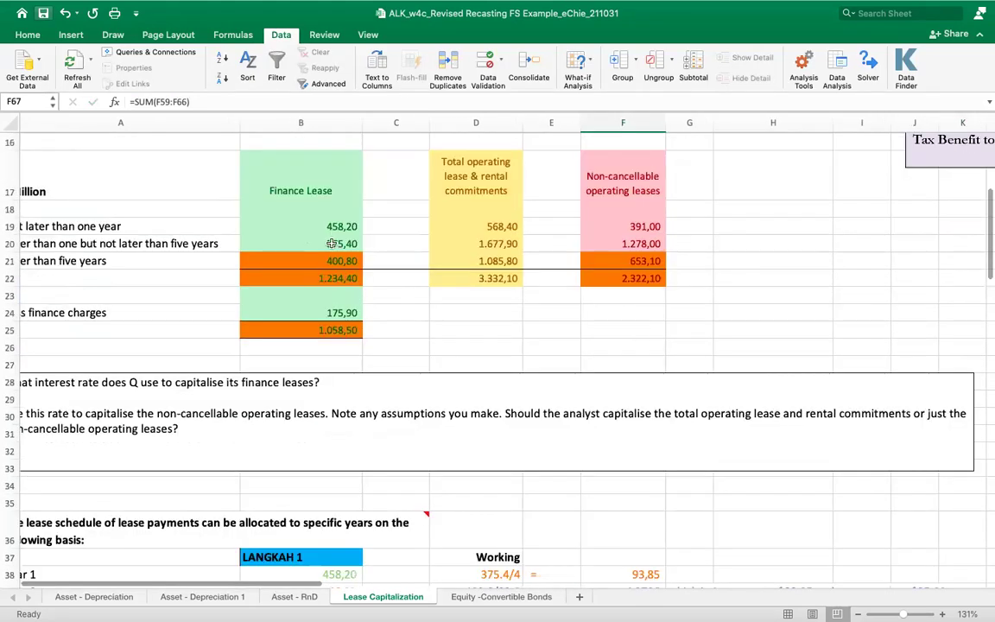
{"action": "left_click", "coordinate": [649, 276]}
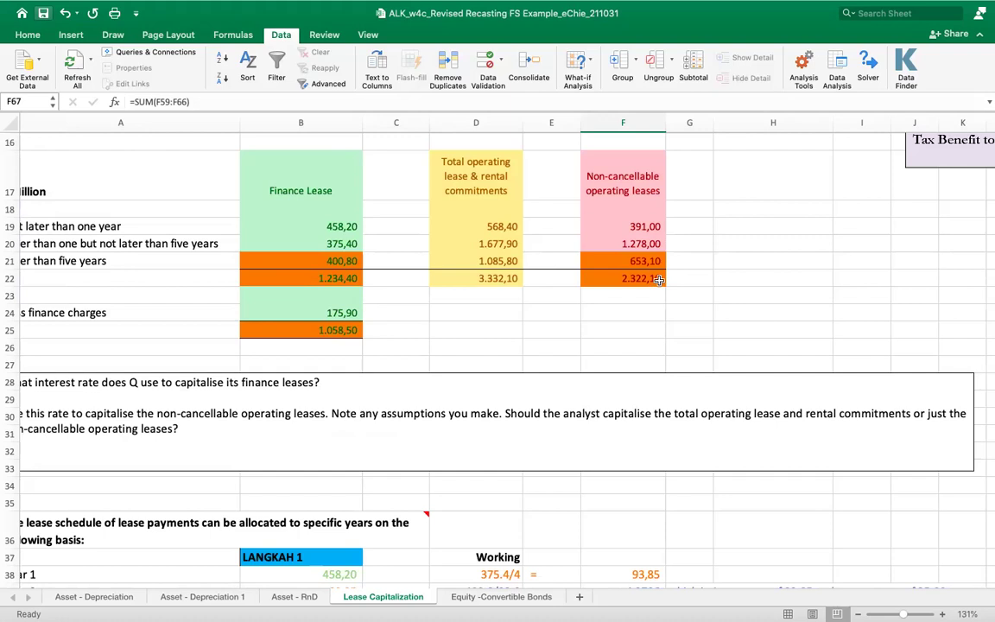
{"action": "scroll", "coordinate": [652, 268], "scroll_direction": "down", "scroll_amount": 20}
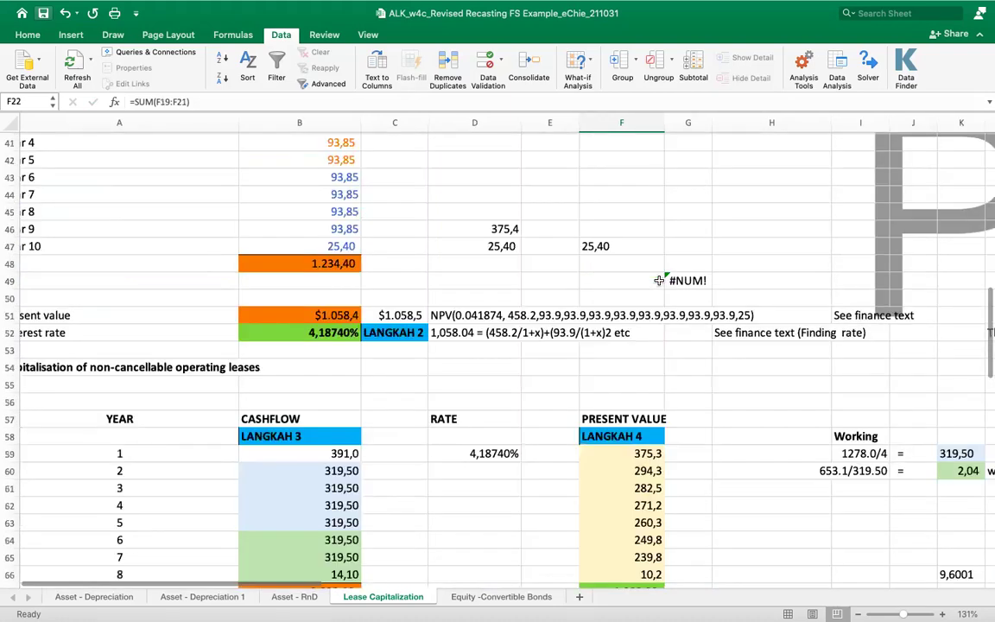
{"action": "left_click", "coordinate": [624, 207]}
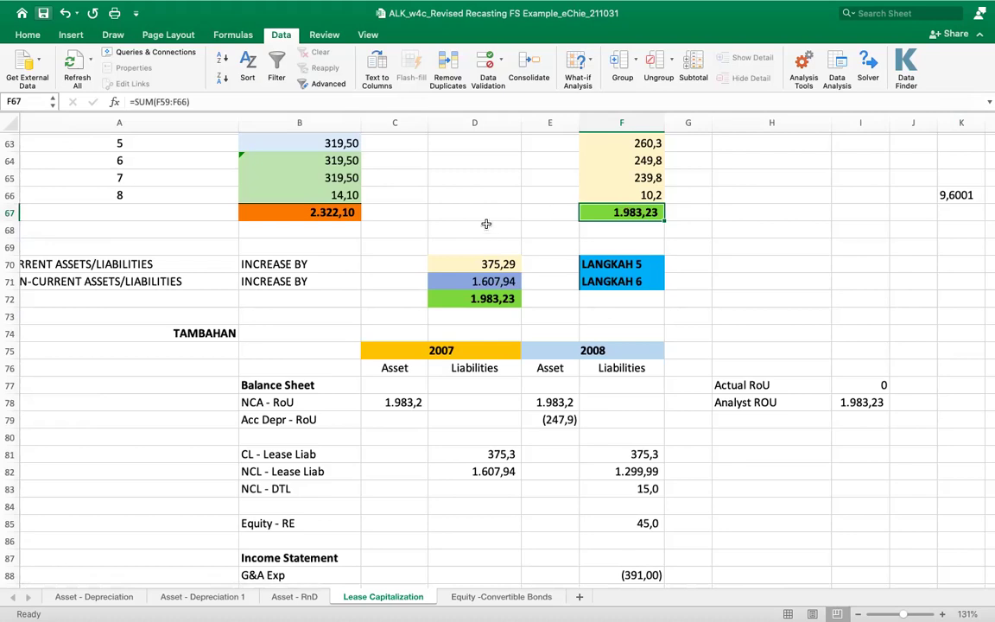
{"action": "left_click", "coordinate": [436, 263]}
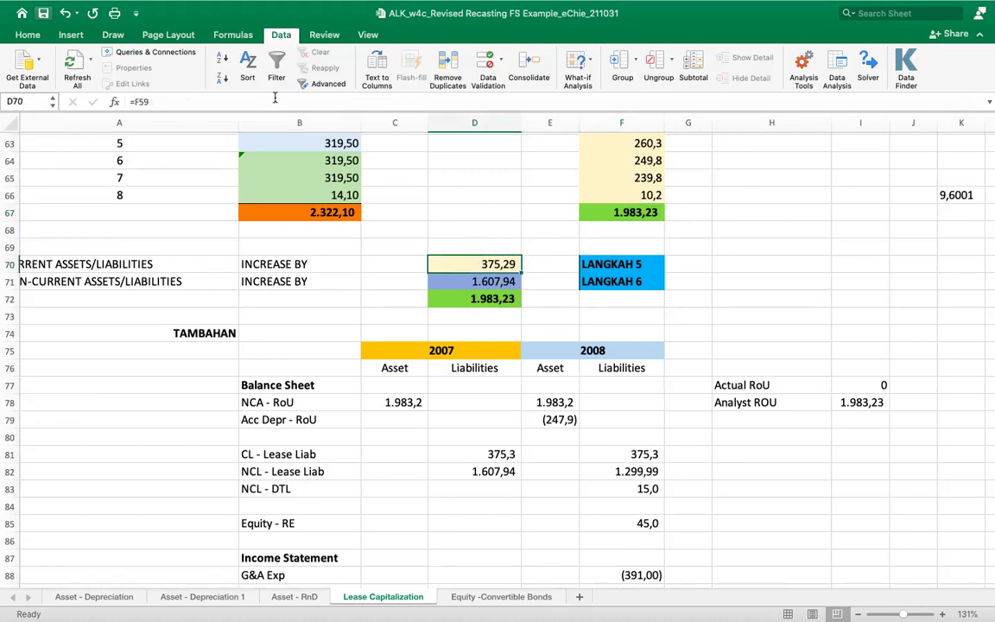
Enter =F22-F67 in H67 to subtract the present value total from the non-cancellable commitments total
{"action": "scroll", "coordinate": [510, 180], "scroll_direction": "up", "scroll_amount": 4}
{"action": "left_click", "coordinate": [701, 276]}
{"action": "type", "text": "="}
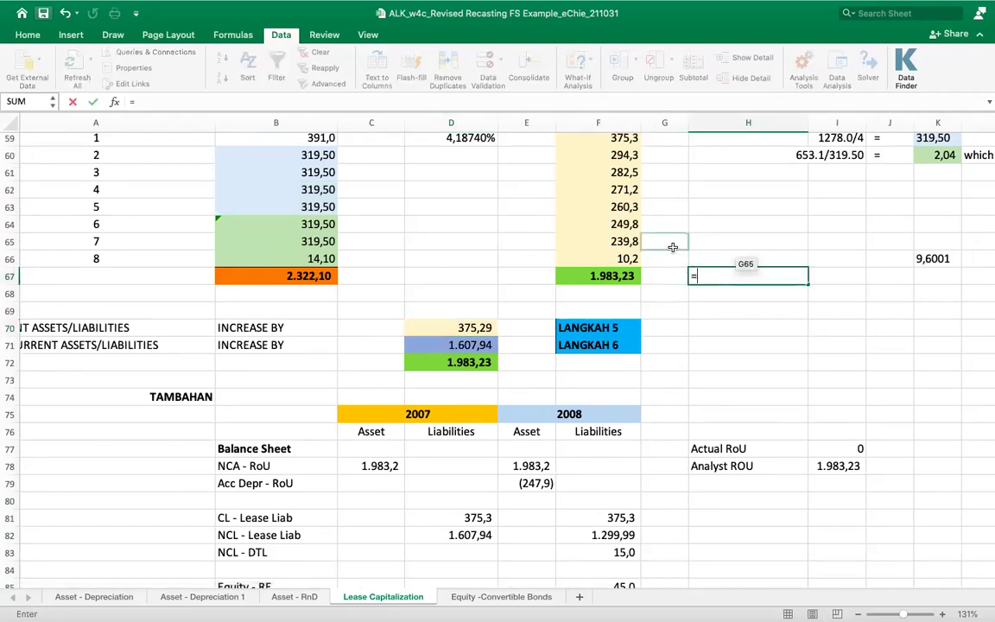
{"action": "scroll", "coordinate": [671, 254], "scroll_direction": "up", "scroll_amount": 15}
{"action": "left_click", "coordinate": [599, 168]}
{"action": "left_click", "coordinate": [599, 156]}
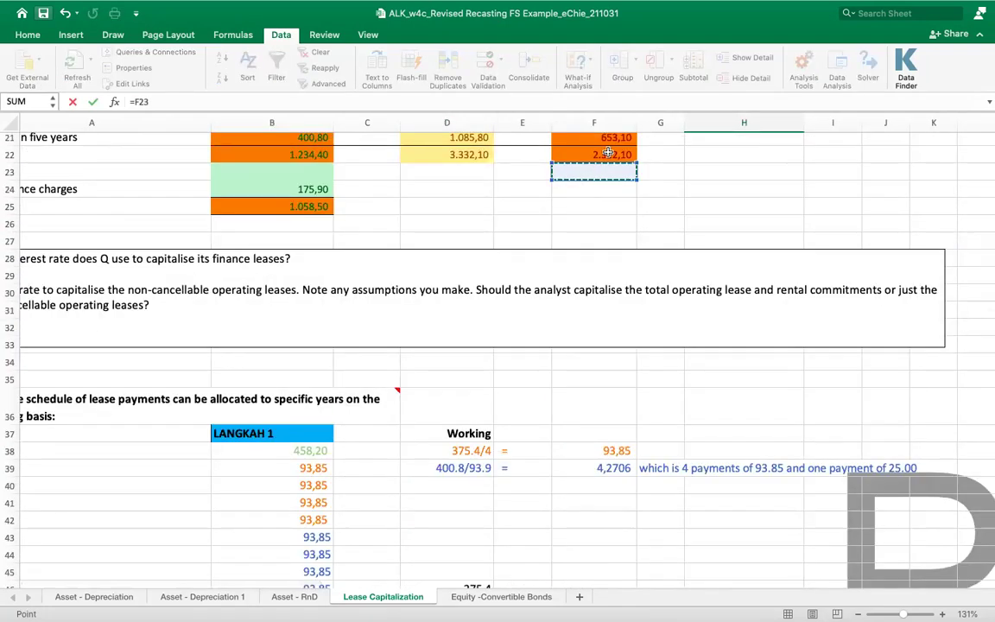
{"action": "type", "text": "-"}
{"action": "scroll", "coordinate": [634, 346], "scroll_direction": "down", "scroll_amount": 1}
{"action": "scroll", "coordinate": [634, 345], "scroll_direction": "down", "scroll_amount": 10}
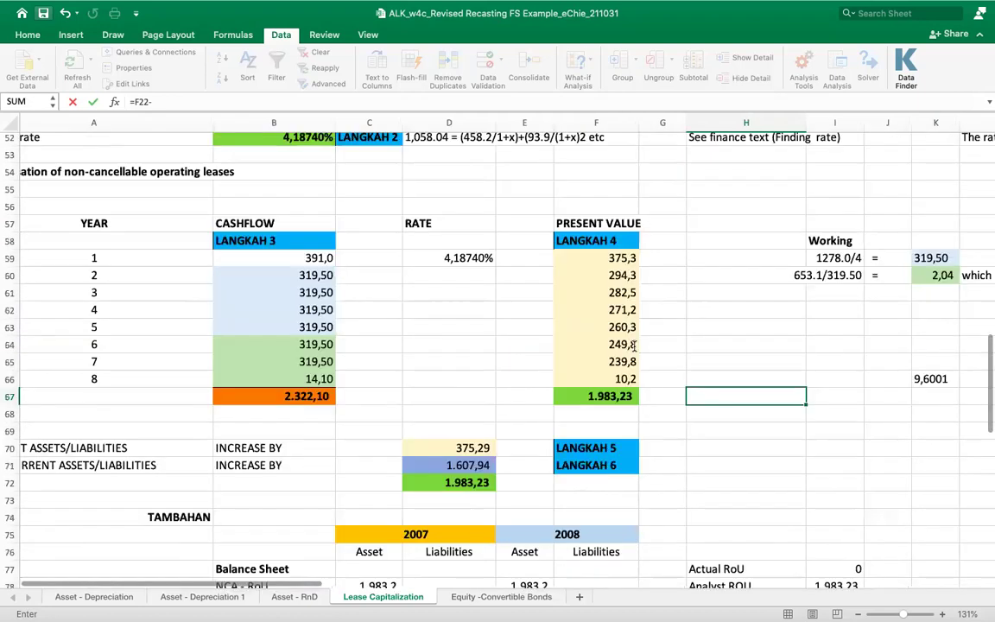
{"action": "left_click", "coordinate": [622, 395]}
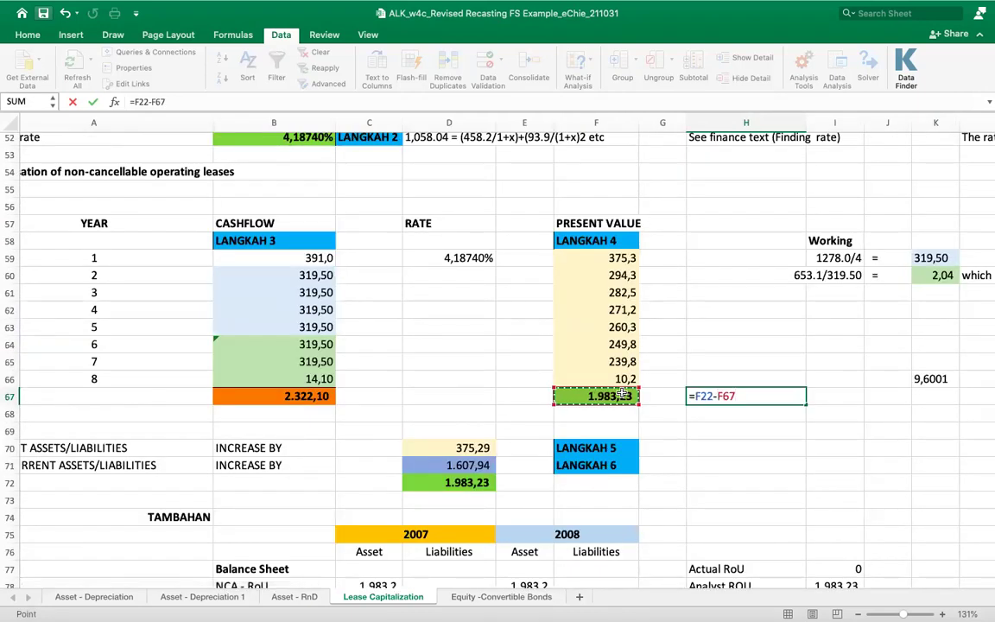
{"action": "key", "text": "Return"}
Enter =F67-F22 in H67 to calculate the present value total minus the non-cancellable commitments total
{"action": "key", "text": "F2"}
{"action": "type", "text": "="}
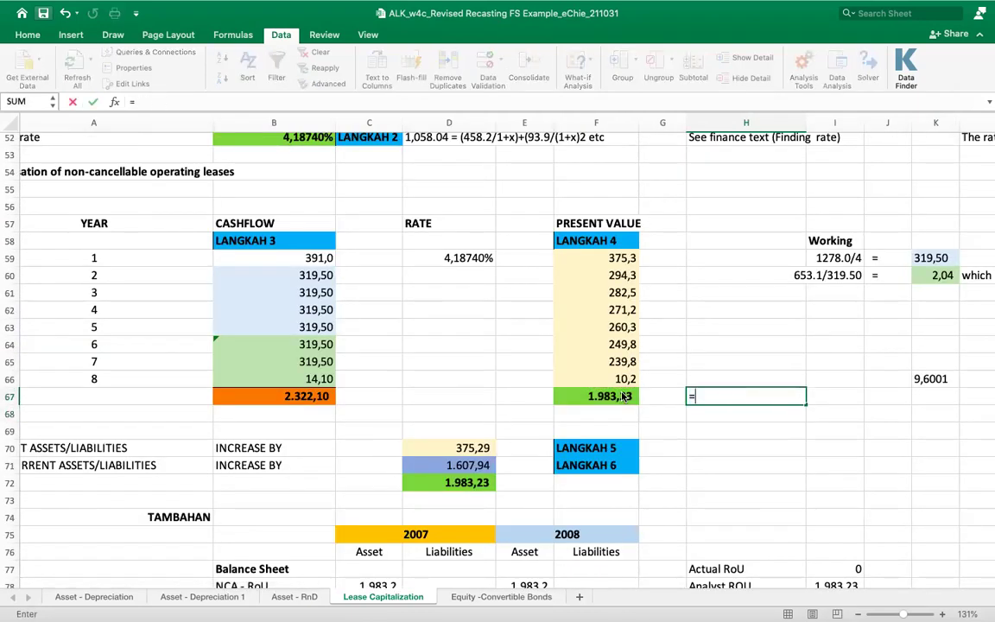
{"action": "key", "text": "Left"}
{"action": "key", "text": "Left"}
{"action": "type", "text": "-"}
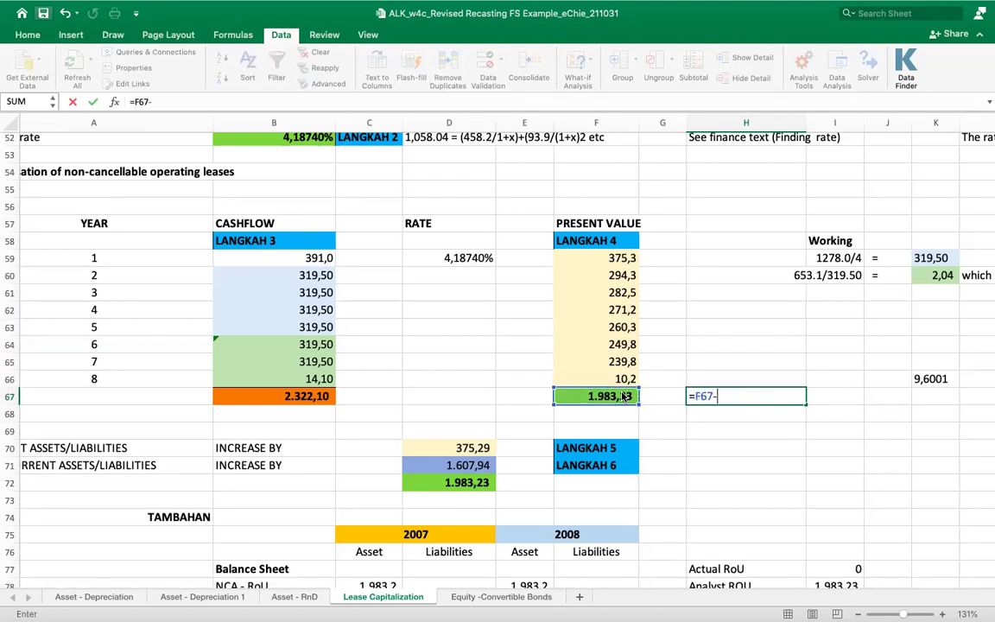
{"action": "scroll", "coordinate": [630, 305], "scroll_direction": "up", "scroll_amount": 6}
{"action": "scroll", "coordinate": [630, 305], "scroll_direction": "up", "scroll_amount": 7}
{"action": "left_click", "coordinate": [558, 240]}
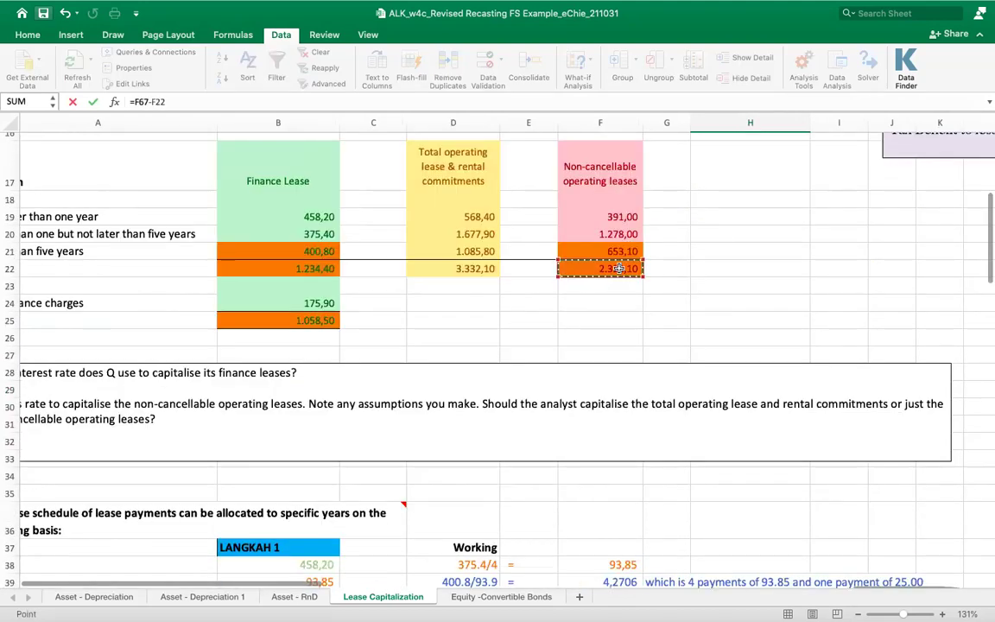
{"action": "key", "text": "Return"}
{"action": "scroll", "coordinate": [769, 389], "scroll_direction": "down", "scroll_amount": 5}
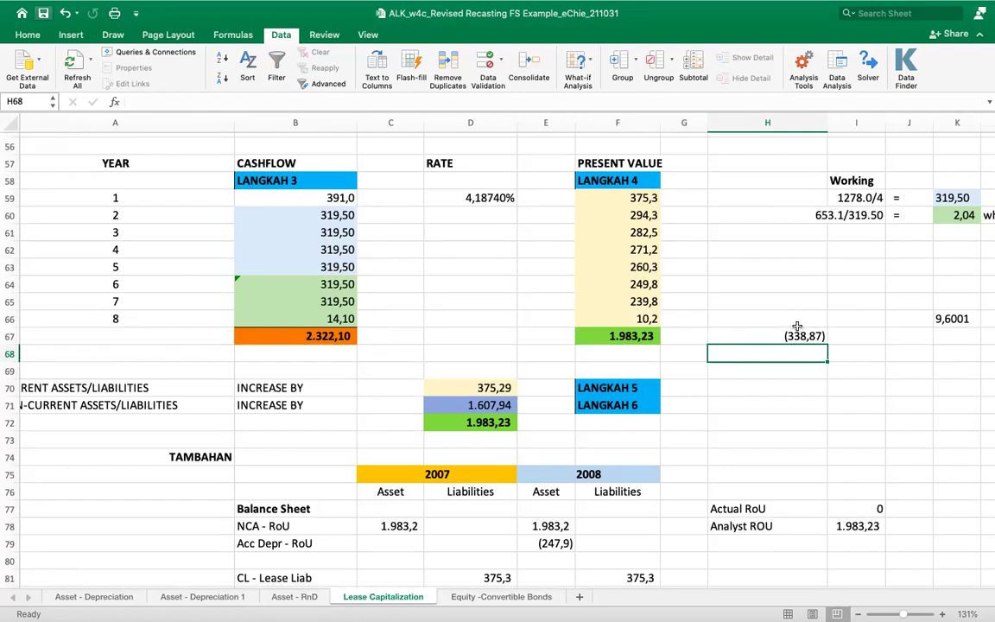
Review the present value total in F67 and year 1 value in F59, and inspect the non-current increase formula in D71
{"action": "scroll", "coordinate": [570, 323], "scroll_direction": "down", "scroll_amount": 5}
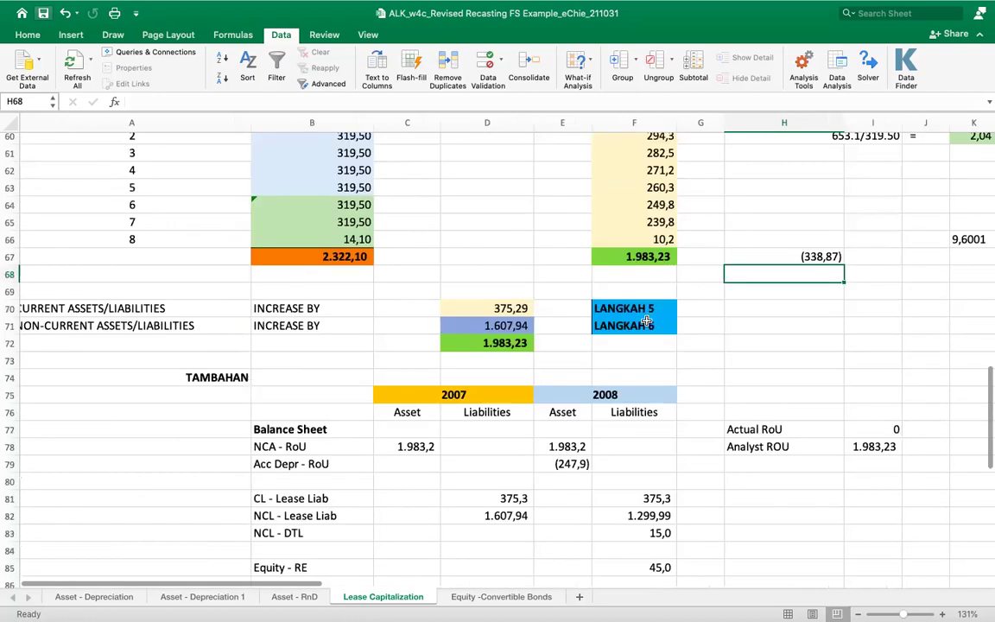
{"action": "scroll", "coordinate": [646, 322], "scroll_direction": "up", "scroll_amount": 3}
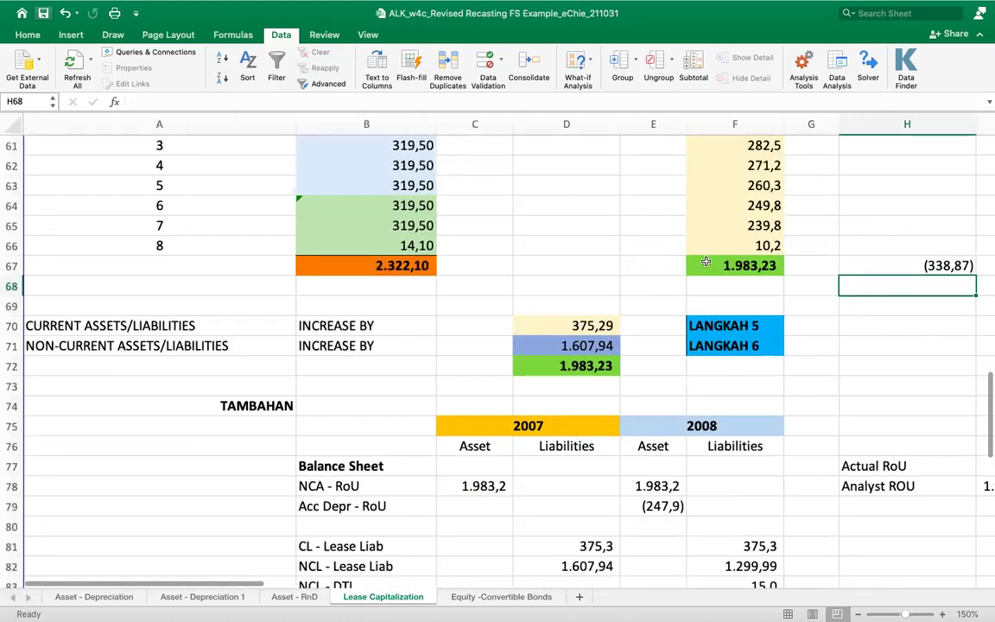
{"action": "left_click", "coordinate": [710, 266]}
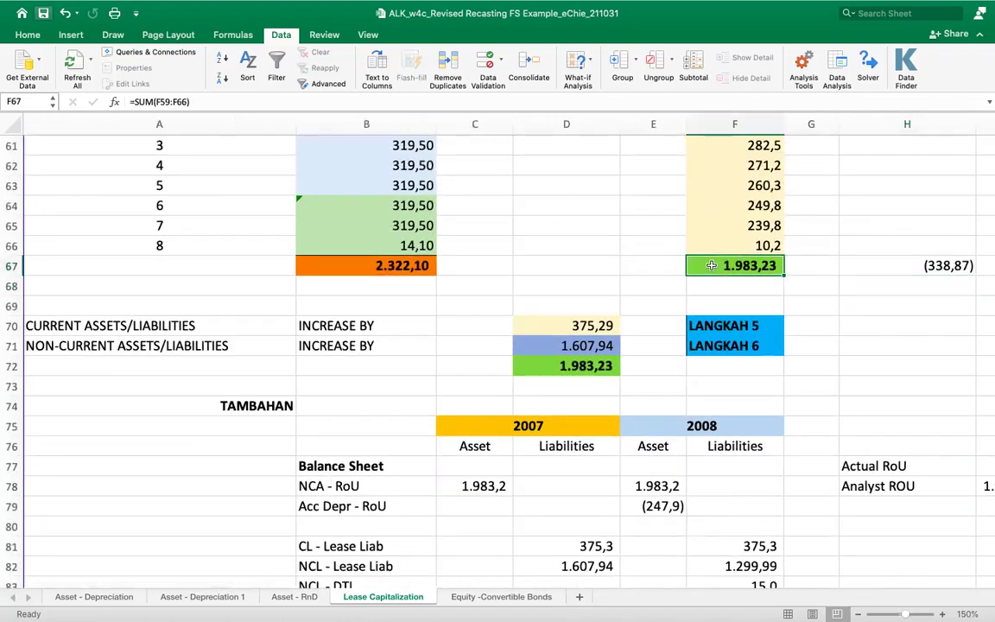
{"action": "scroll", "coordinate": [619, 344], "scroll_direction": "up", "scroll_amount": 4}
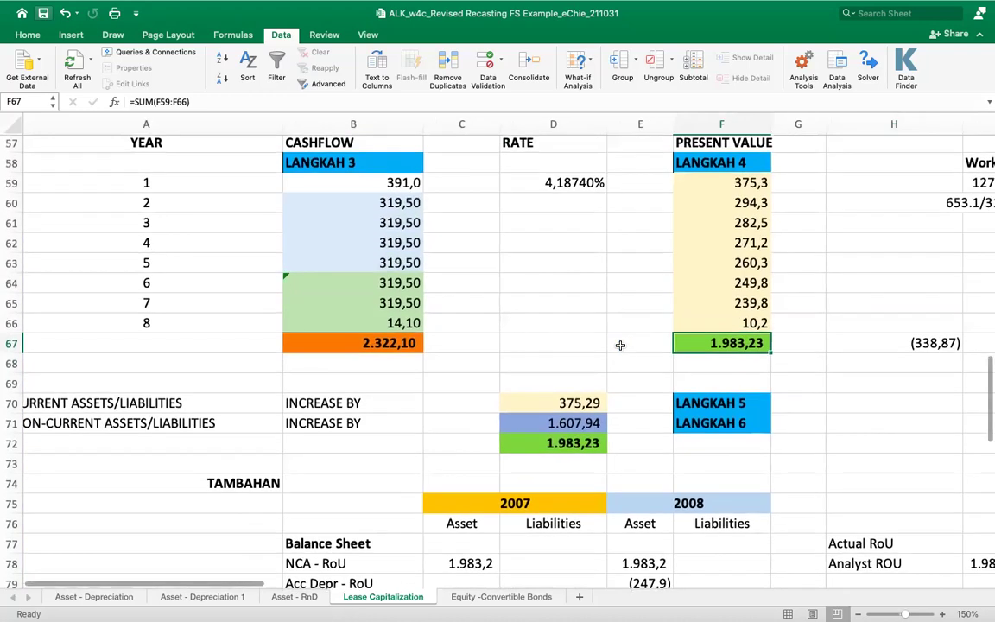
{"action": "scroll", "coordinate": [621, 344], "scroll_direction": "up", "scroll_amount": 1}
{"action": "left_click", "coordinate": [744, 203]}
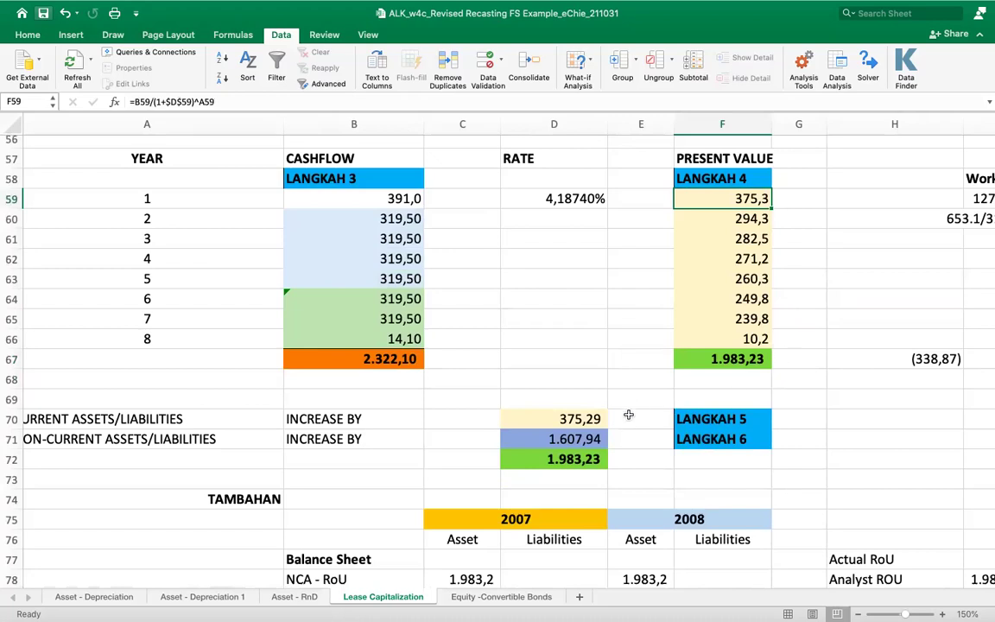
{"action": "left_click", "coordinate": [751, 356]}
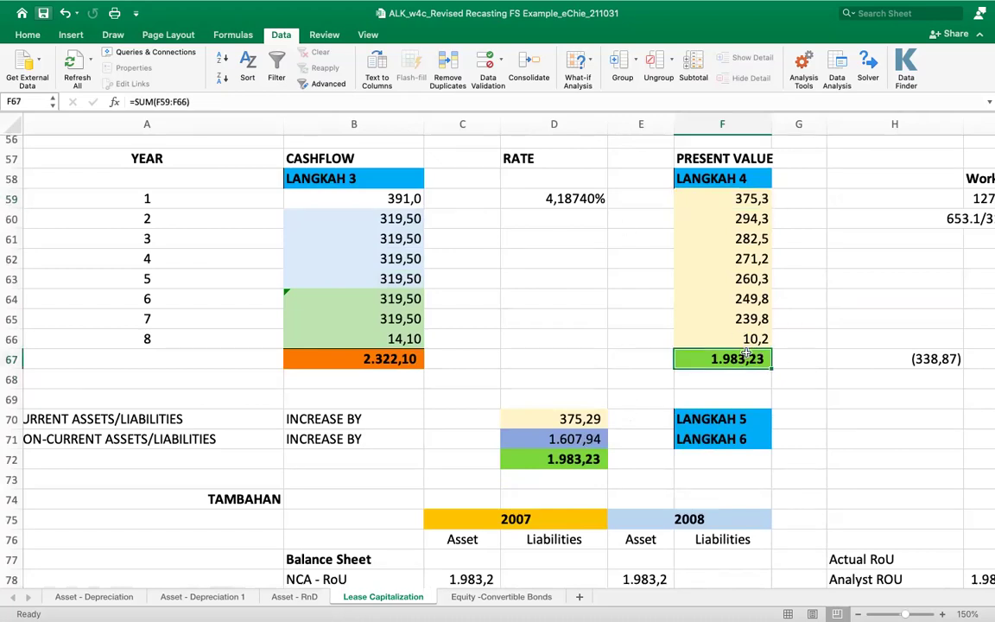
{"action": "left_click", "coordinate": [745, 198]}
{"action": "left_click", "coordinate": [570, 439]}
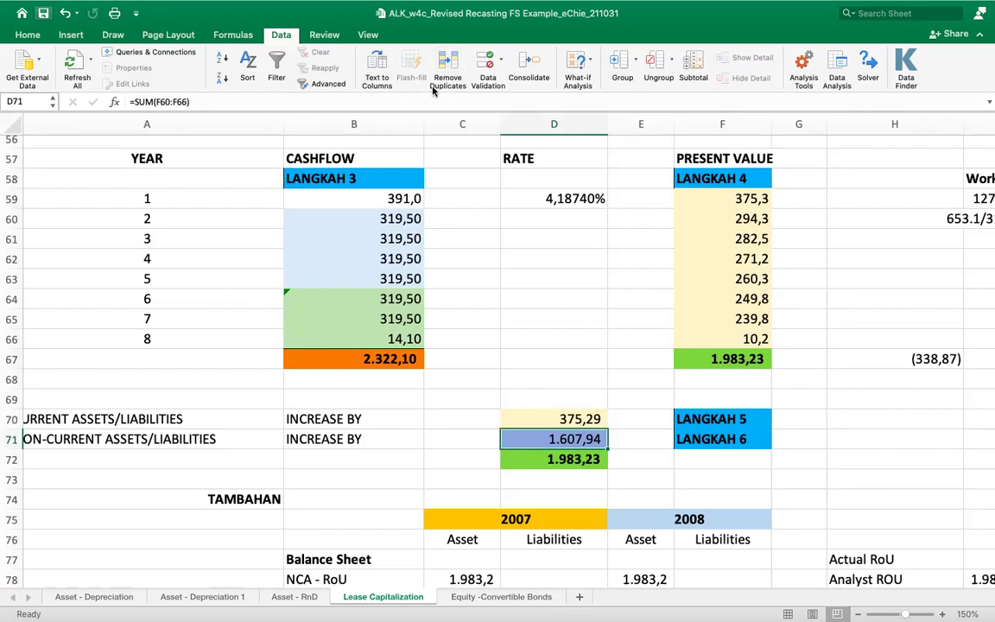
Annotate in red by circling and linking F59 and F67, drawing an arrow to D71, and circling the total in D72
{"action": "left_click", "coordinate": [768, 178]}
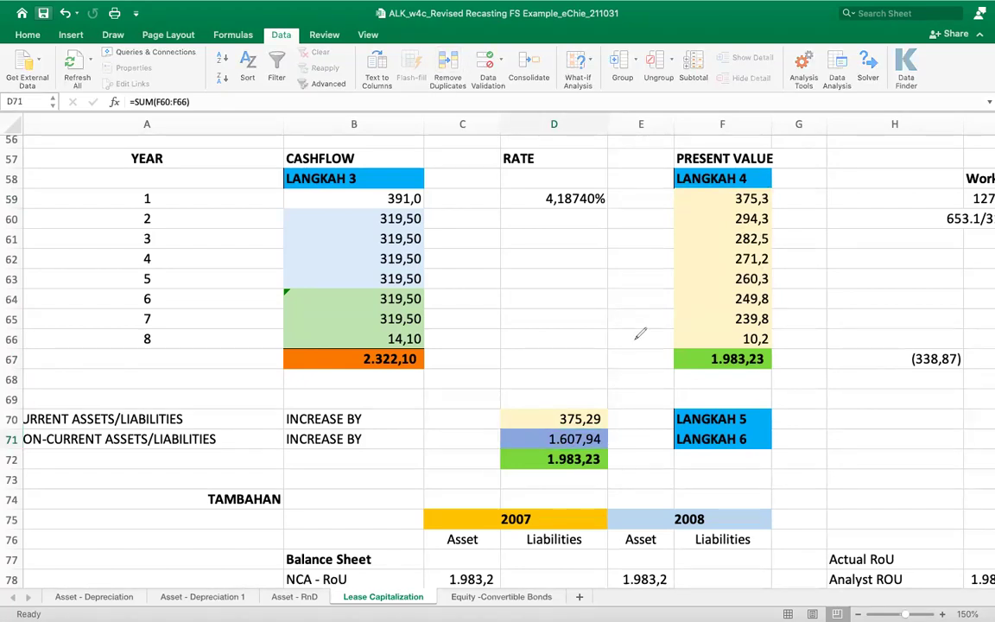
{"action": "mouse_move", "coordinate": [762, 346]}
{"action": "left_mouse_down"}
{"action": "mouse_move", "coordinate": [704, 356]}
{"action": "mouse_move", "coordinate": [786, 363]}
{"action": "mouse_move", "coordinate": [826, 192]}
{"action": "mouse_move", "coordinate": [775, 174]}
{"action": "mouse_move", "coordinate": [721, 197]}
{"action": "mouse_move", "coordinate": [666, 255]}
{"action": "mouse_move", "coordinate": [645, 422]}
{"action": "mouse_move", "coordinate": [615, 439]}
{"action": "mouse_move", "coordinate": [626, 449]}
{"action": "left_mouse_up"}
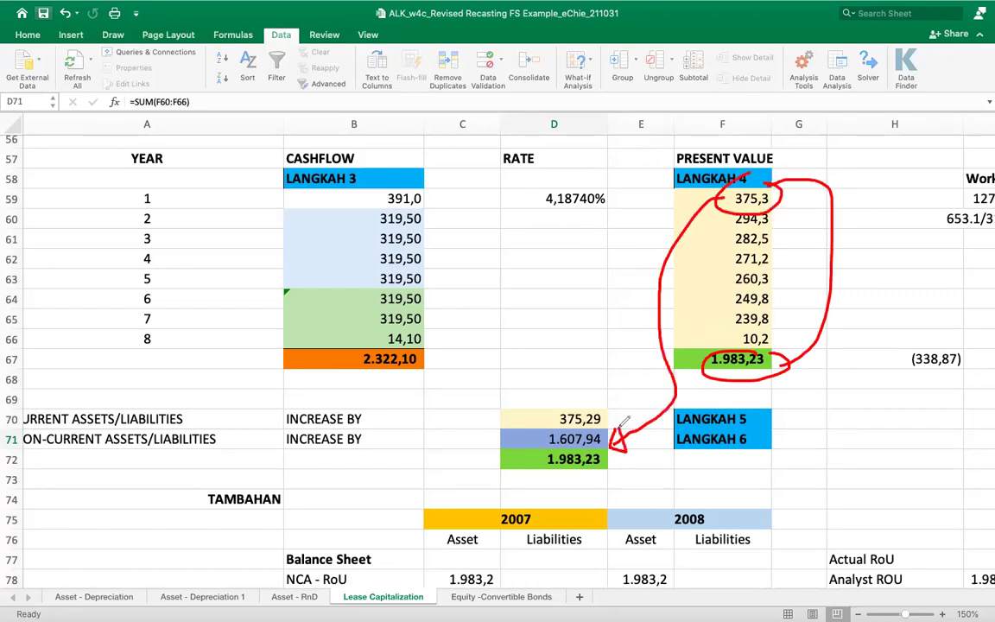
{"action": "mouse_move", "coordinate": [549, 448]}
{"action": "left_mouse_down"}
{"action": "mouse_move", "coordinate": [604, 488]}
{"action": "mouse_move", "coordinate": [567, 452]}
{"action": "left_mouse_up"}
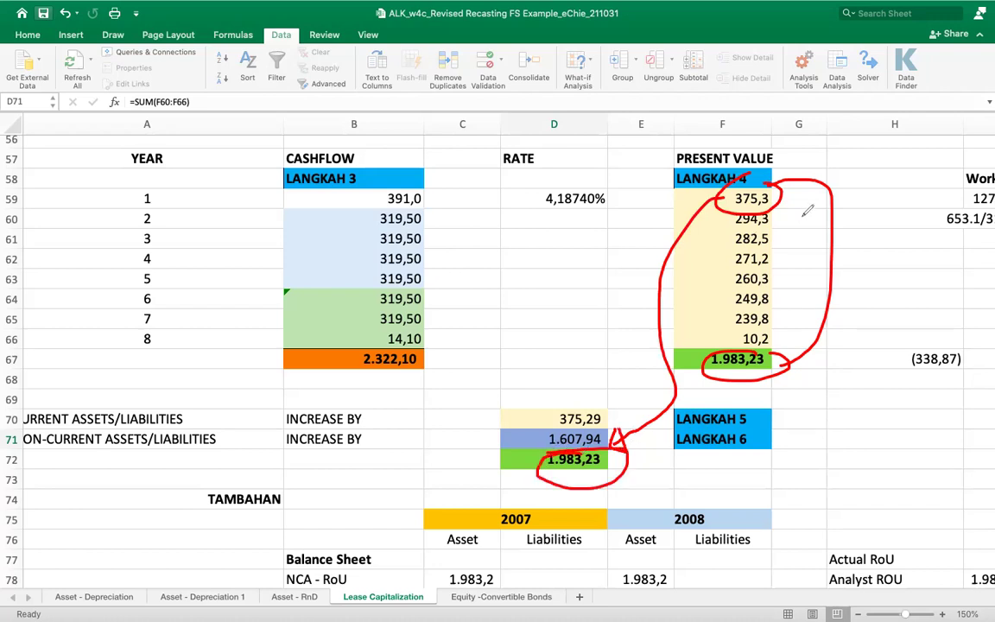